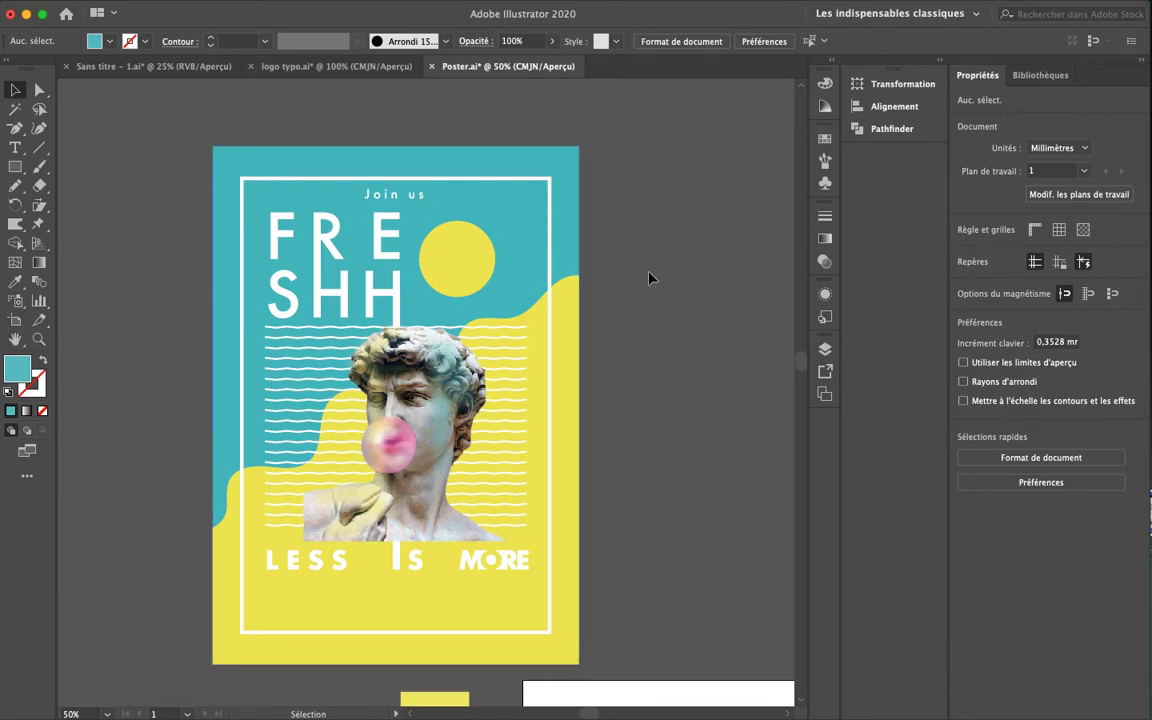
# Zoom and pan around the statue poster, then bring the blank second artboard into view
pyautogui.scroll(-3, 677, 360)
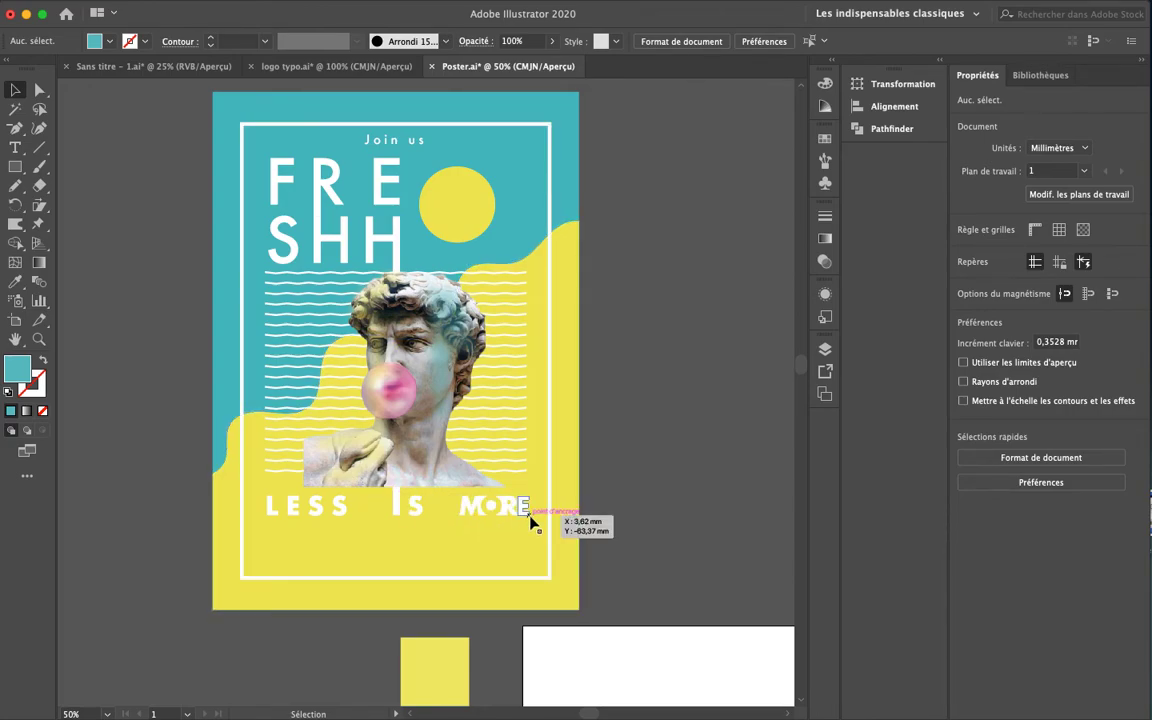
pyautogui.press('super+plus')
pyautogui.press('super+plus')
pyautogui.press('super+plus')
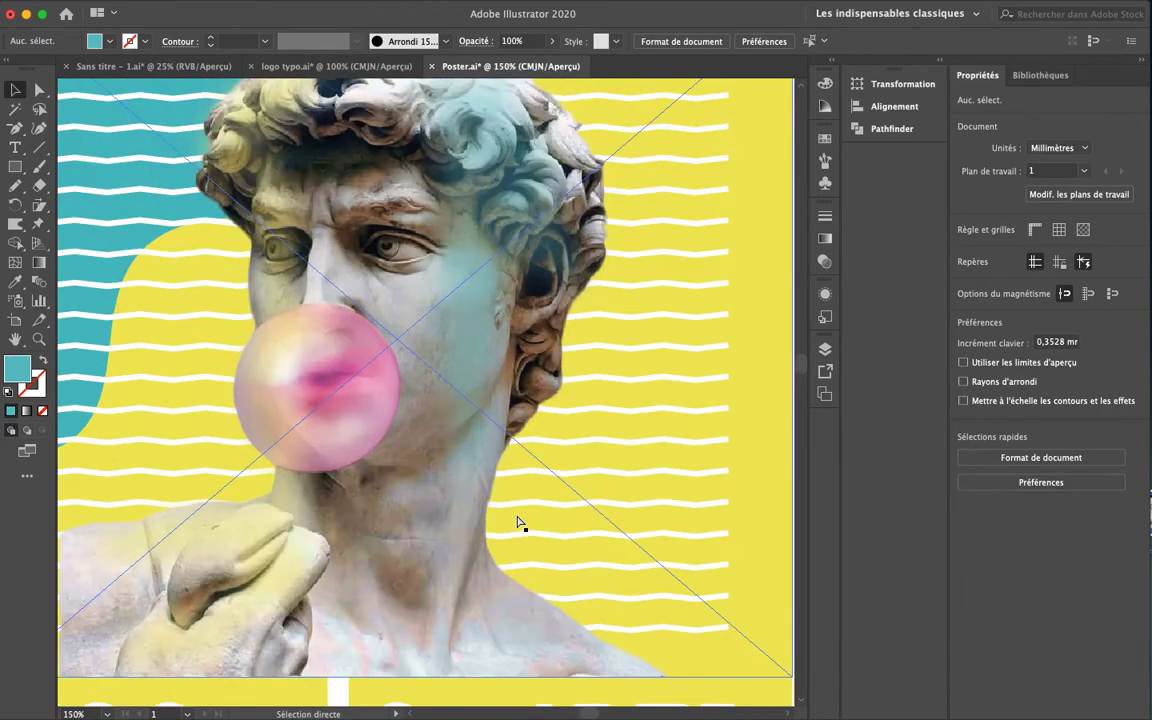
pyautogui.moveTo(520, 515); pyautogui.dragTo(314, 334)
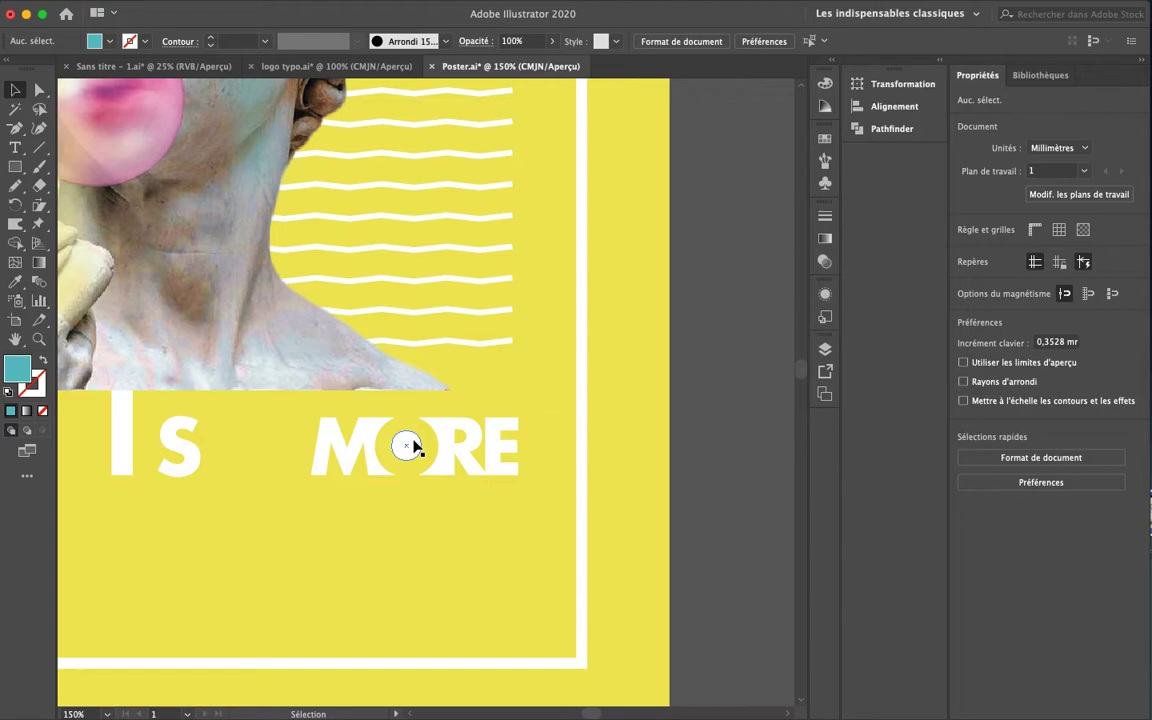
pyautogui.moveTo(391, 391); pyautogui.dragTo(475, 472)
pyautogui.moveTo(418, 344)
pyautogui.mouseDown()
pyautogui.moveTo(494, 404)
pyautogui.moveTo(537, 462)
pyautogui.mouseUp()
pyautogui.moveTo(466, 428); pyautogui.dragTo(519, 528)
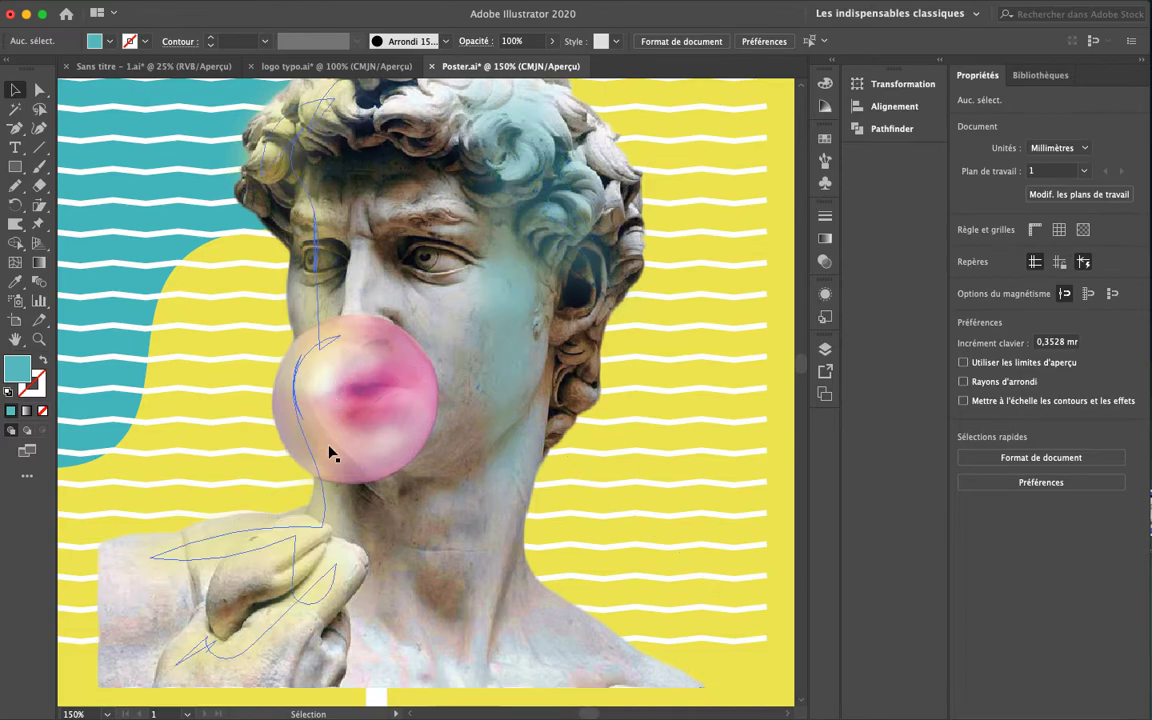
pyautogui.press('super+minus')
pyautogui.press('super+minus')
pyautogui.press('super+minus')
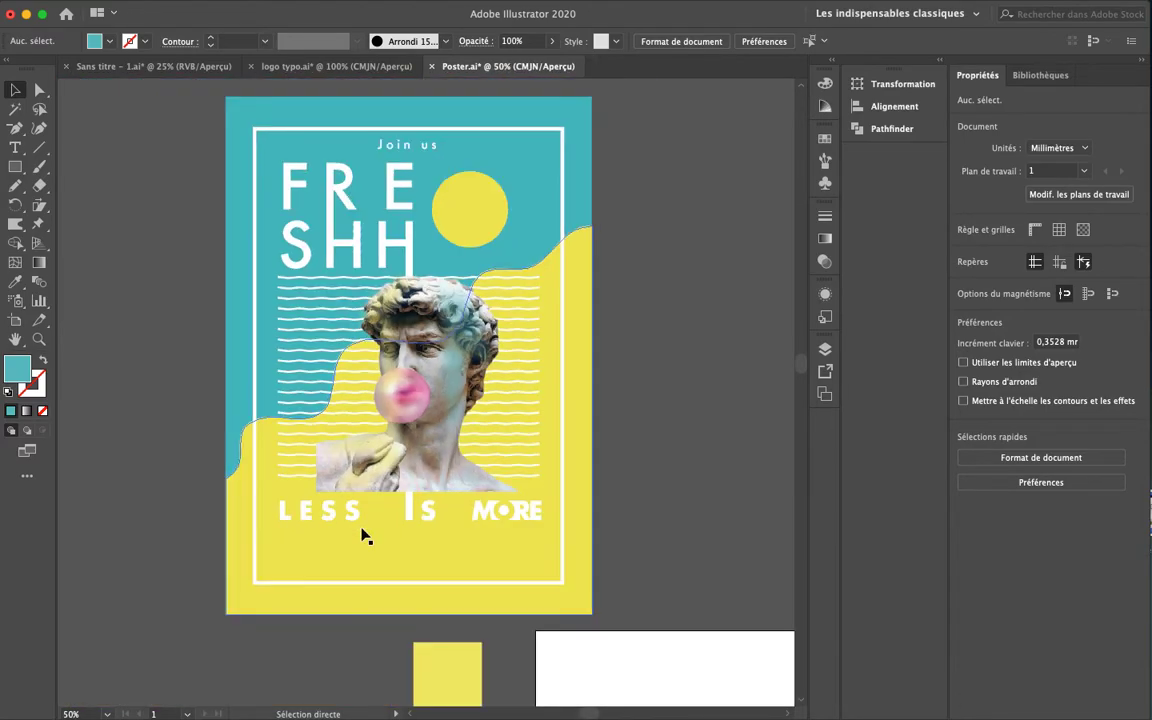
pyautogui.moveTo(380, 435); pyautogui.dragTo(359, 438)
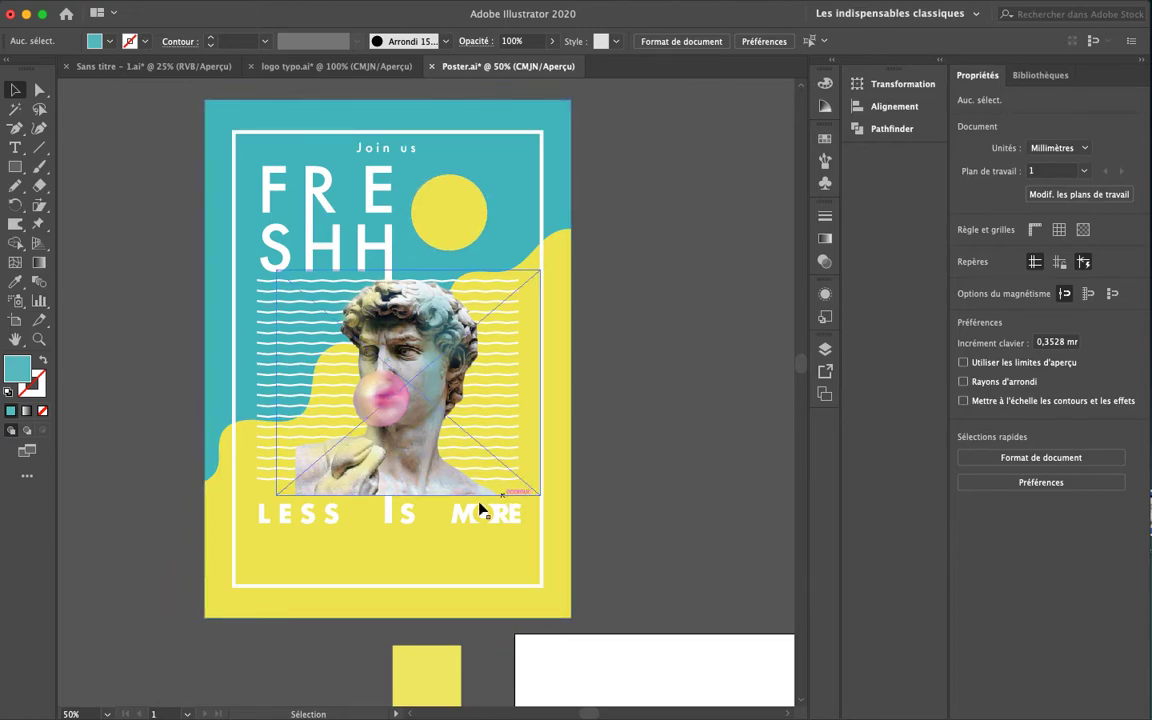
pyautogui.press('space')
pyautogui.moveTo(692, 440); pyautogui.dragTo(615, 397)
pyautogui.press('super+minus')
pyautogui.scroll(-5, 496, 411)
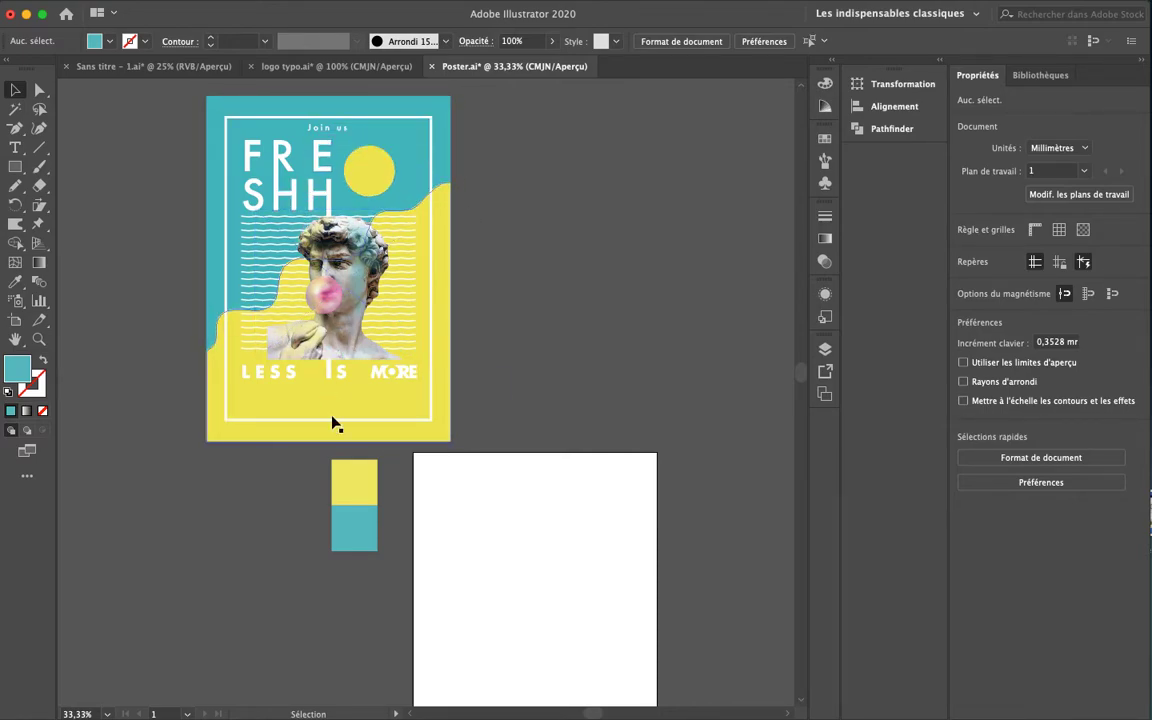
pyautogui.press('space')
pyautogui.moveTo(578, 415); pyautogui.dragTo(548, 440)
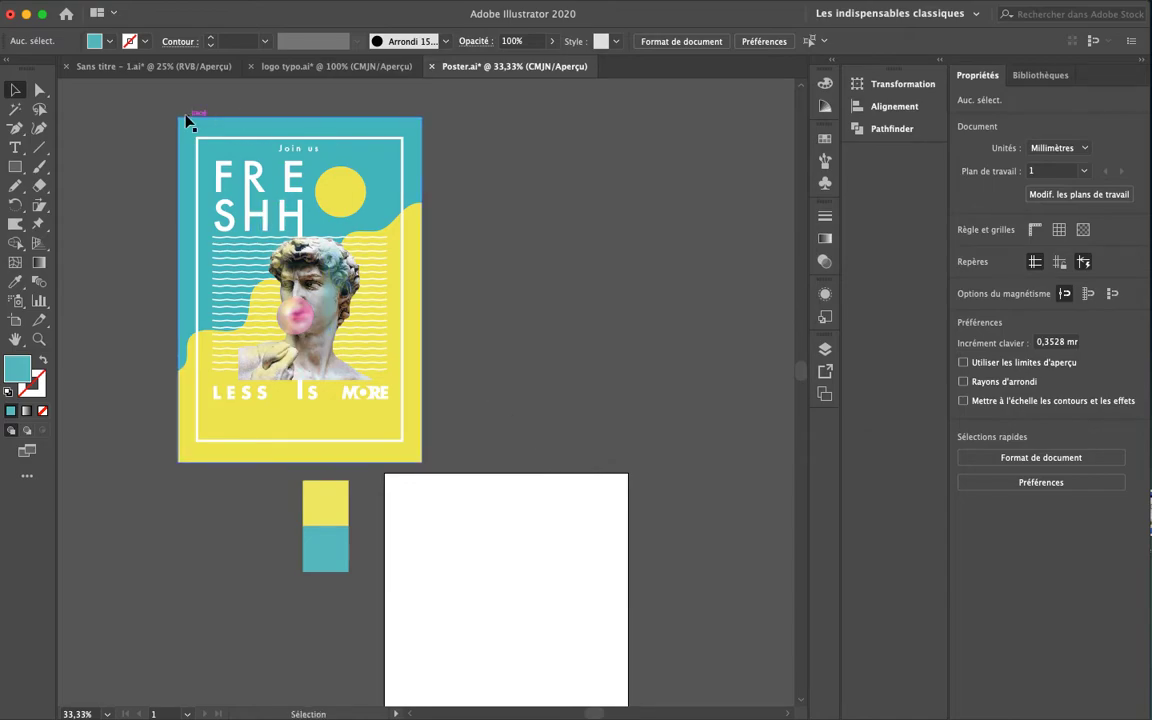
pyautogui.press('space')
pyautogui.moveTo(595, 415); pyautogui.dragTo(532, 270)
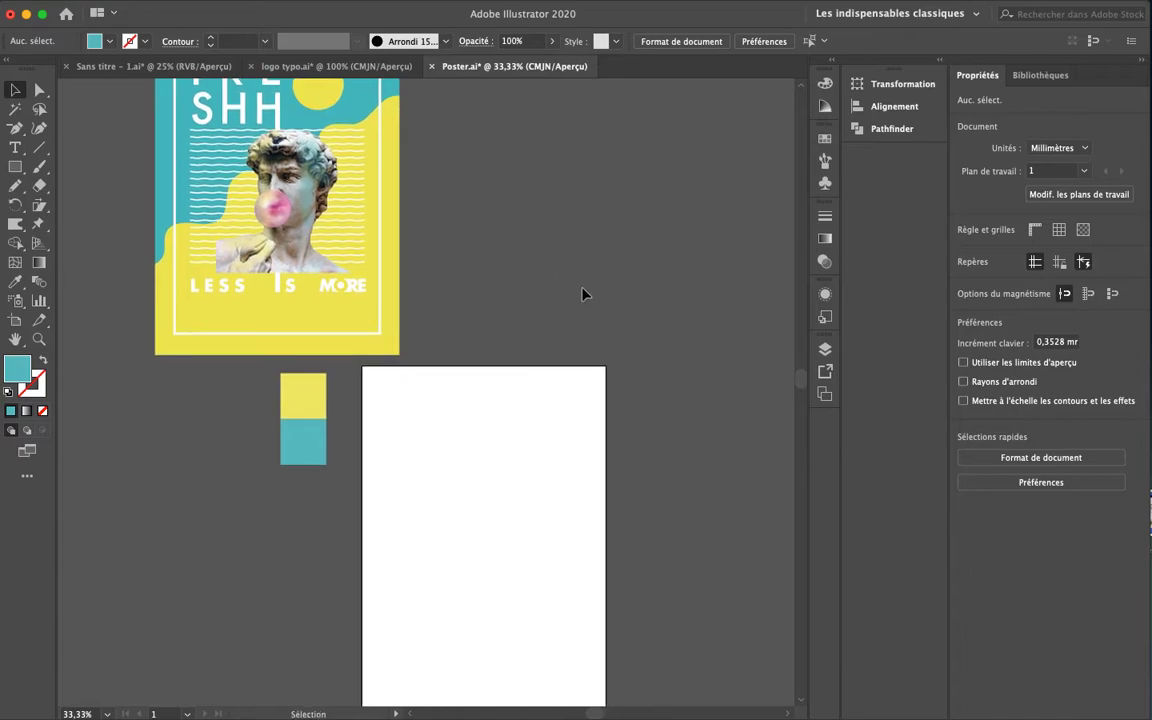
# Add a new layer Calque 2 above Calque 1 and lock Calque 1
pyautogui.click(825, 349)
pyautogui.click(762, 493)
pyautogui.click(644, 384)
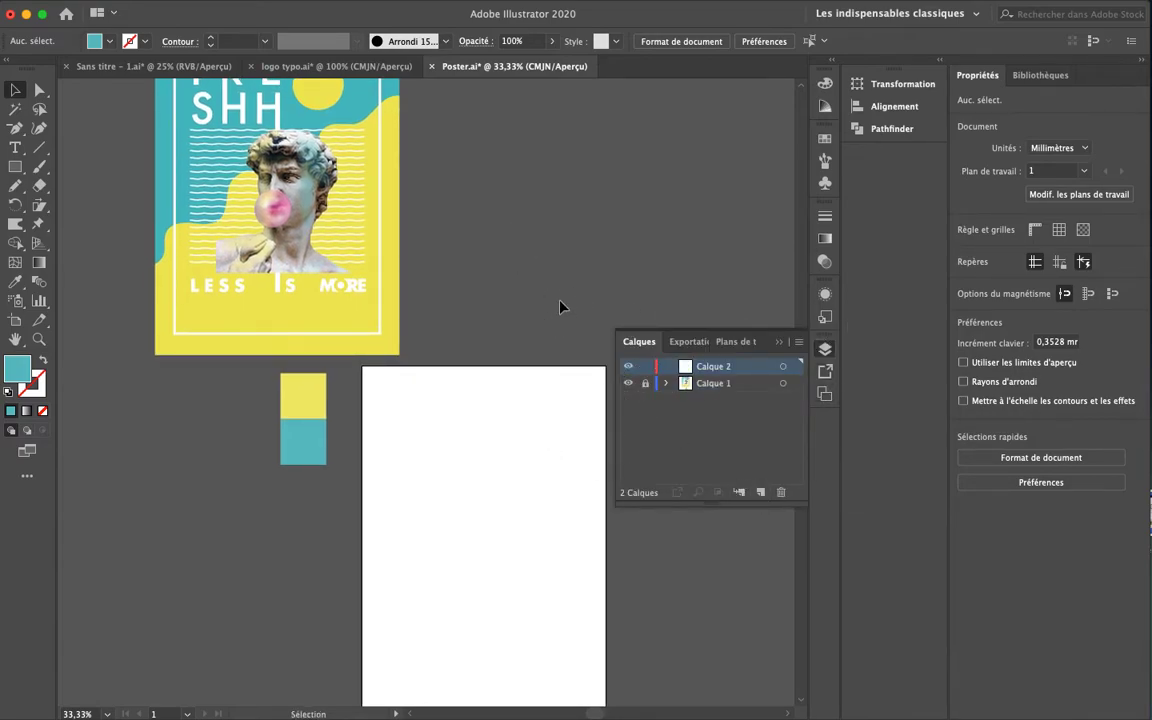
pyautogui.click(781, 343)
pyautogui.click(825, 348)
pyautogui.click(780, 342)
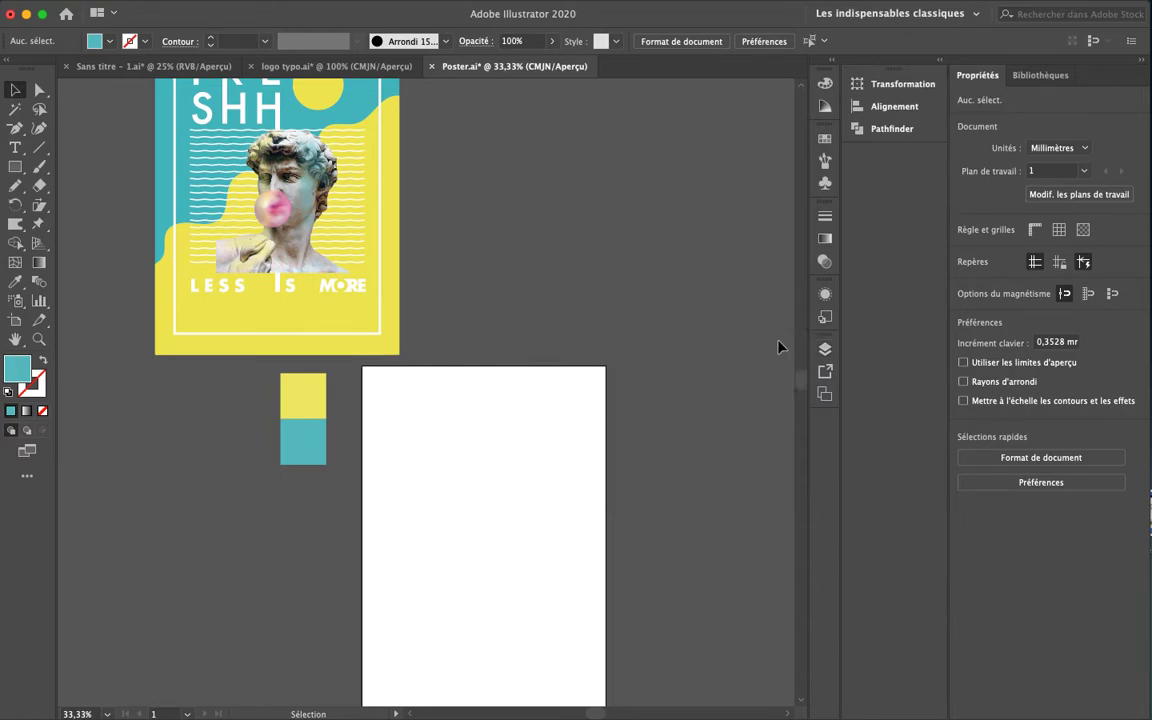
# Draw a teal 209.514 × 297 mm rectangle covering the blank second artboard edge to edge
pyautogui.moveTo(534, 431); pyautogui.dragTo(544, 384)
pyautogui.press('m')
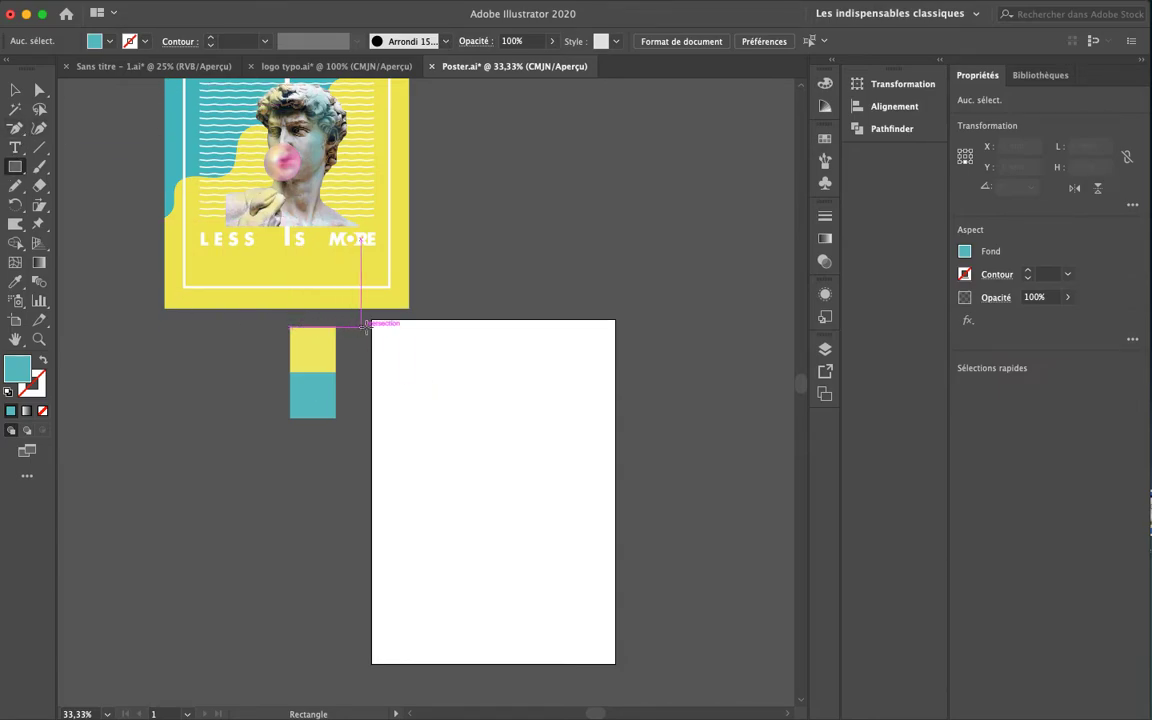
pyautogui.moveTo(371, 321); pyautogui.dragTo(617, 567)
pyautogui.press('space')
pyautogui.moveTo(498, 447)
pyautogui.mouseDown()
pyautogui.moveTo(493, 593)
pyautogui.moveTo(517, 483)
pyautogui.moveTo(501, 431)
pyautogui.mouseUp()
pyautogui.moveTo(497, 477); pyautogui.dragTo(496, 457)
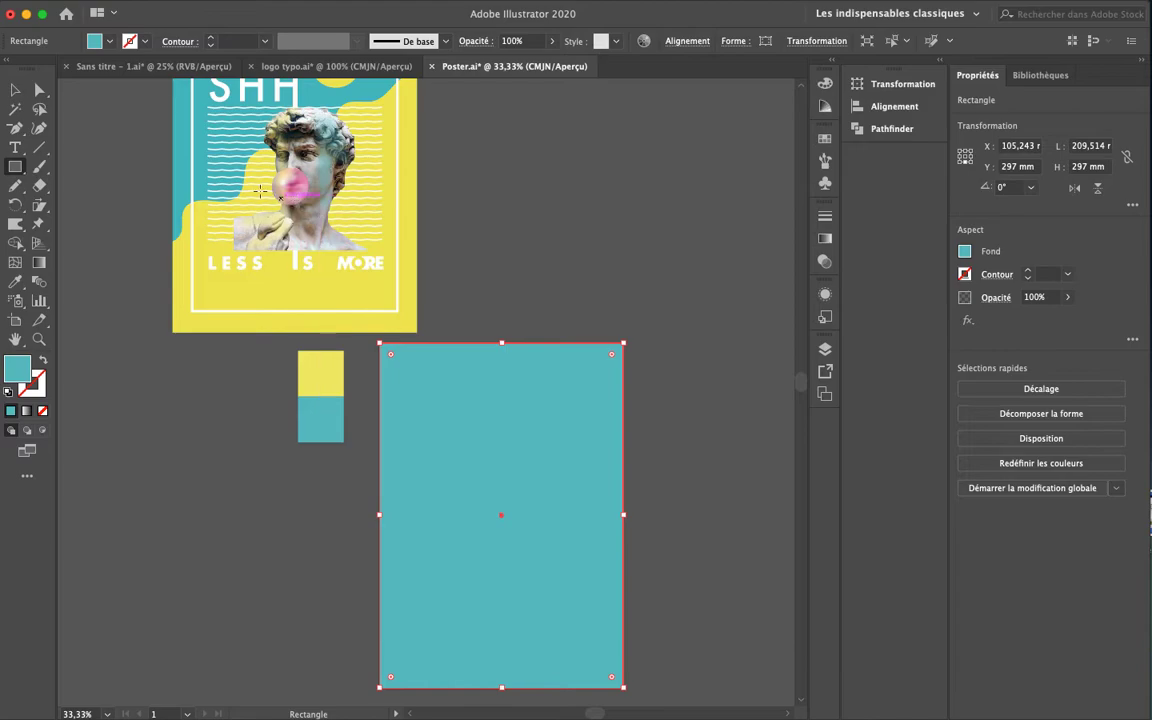
pyautogui.press('space')
pyautogui.moveTo(386, 159); pyautogui.dragTo(360, 249)
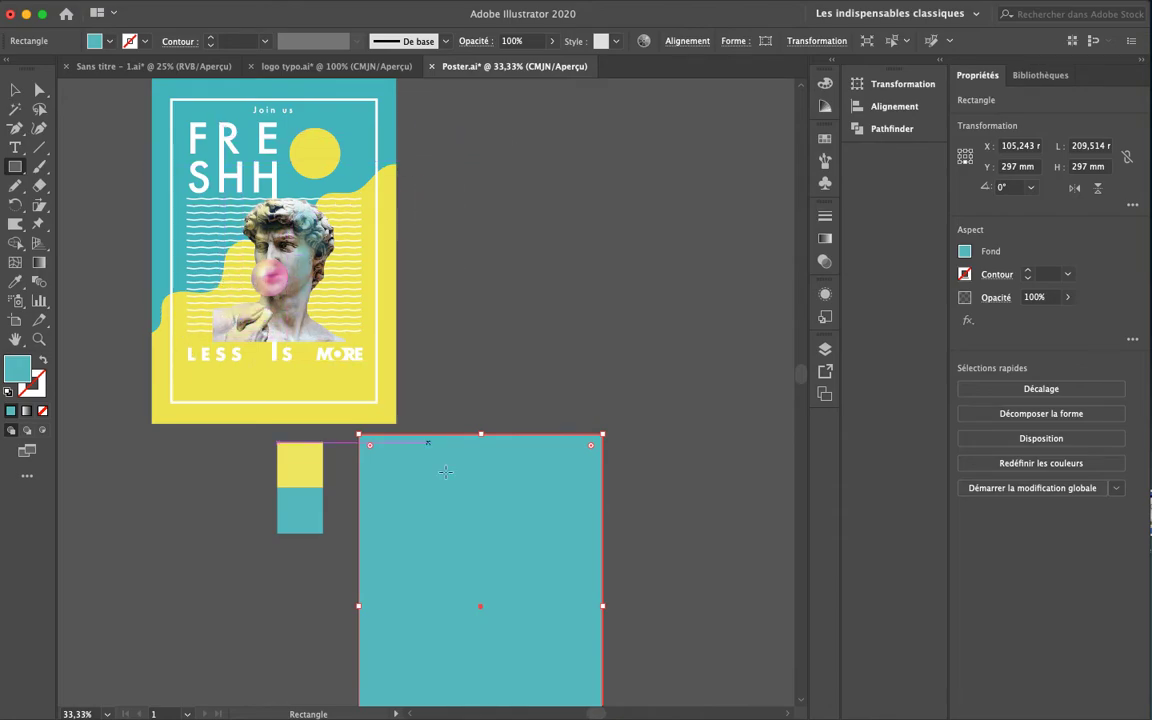
pyautogui.moveTo(456, 539); pyautogui.dragTo(485, 437)
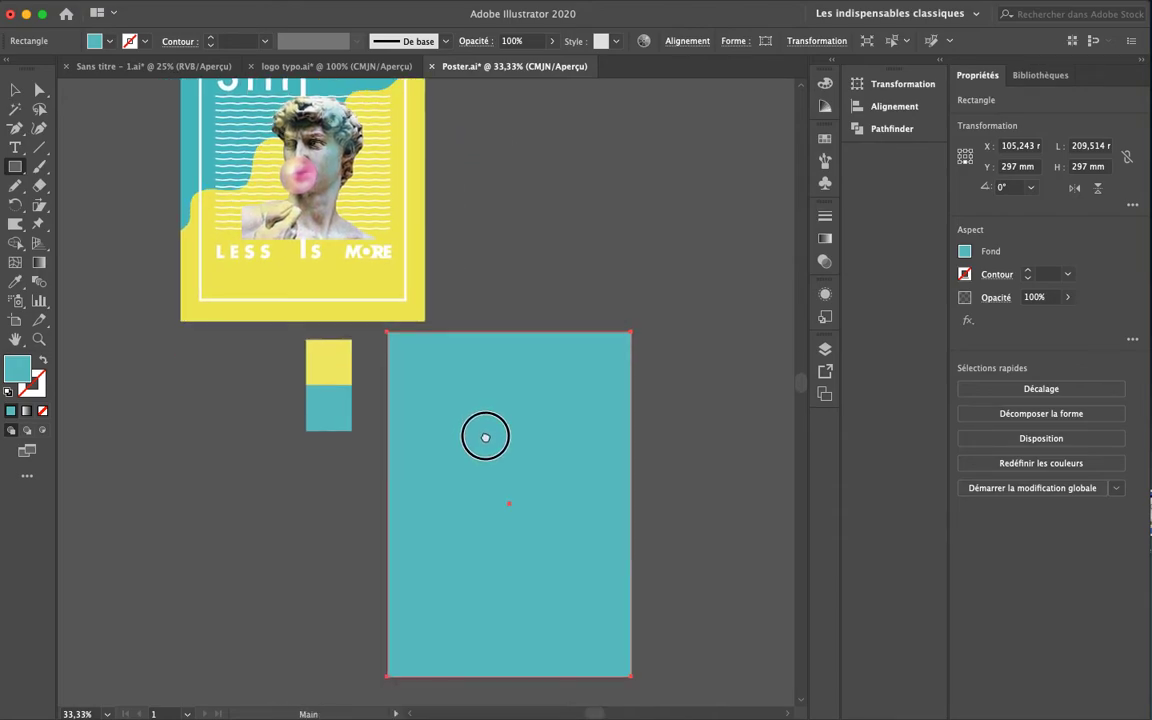
# Try the Pencil at its most precise fidelity with a test stroke, then undo it
pyautogui.click(15, 188)
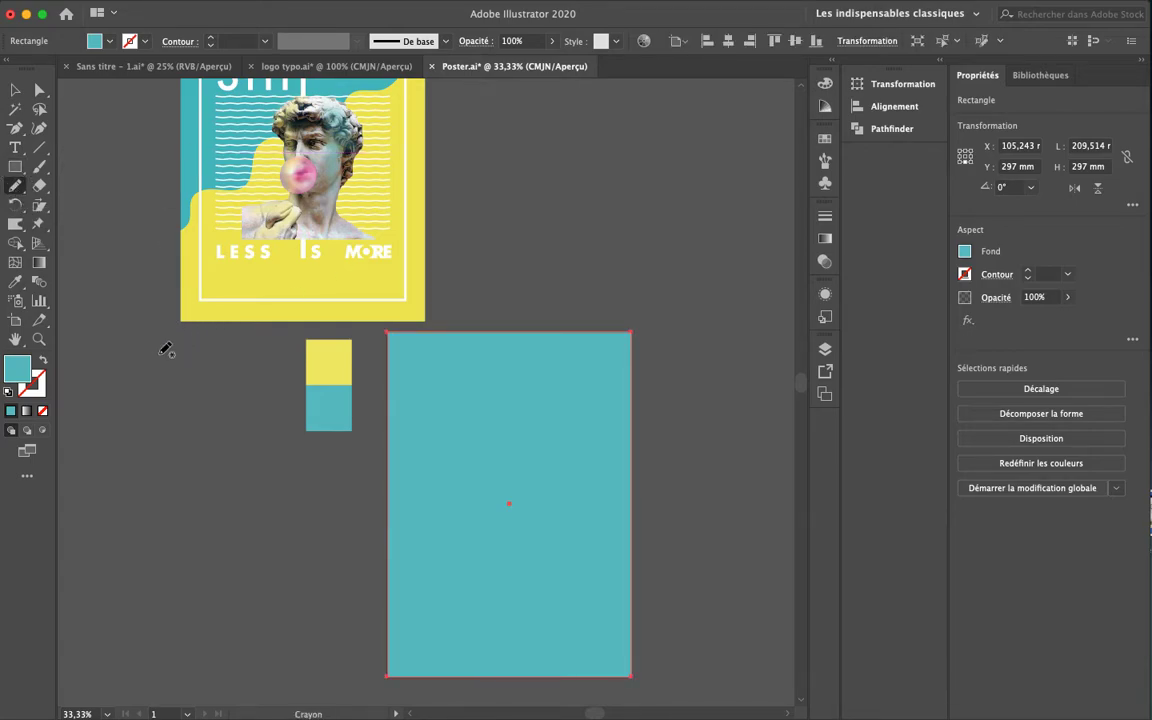
pyautogui.doubleClick(15, 188)
pyautogui.moveTo(768, 160); pyautogui.dragTo(943, 158)
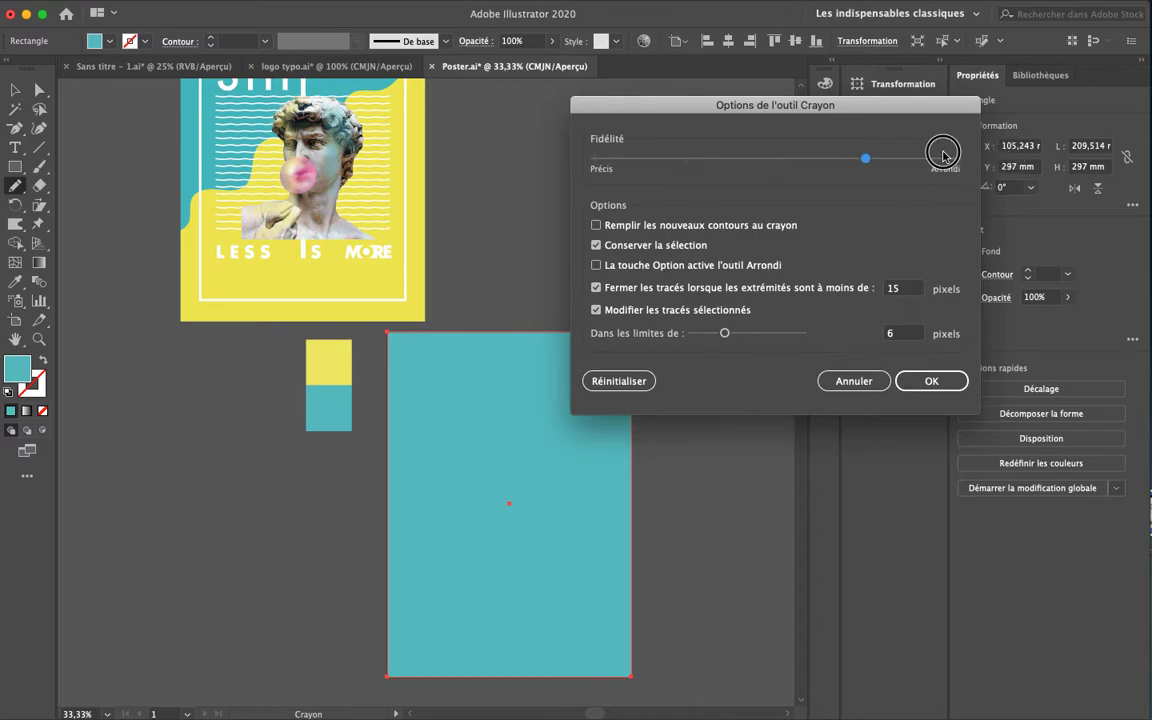
pyautogui.moveTo(865, 158); pyautogui.dragTo(598, 165)
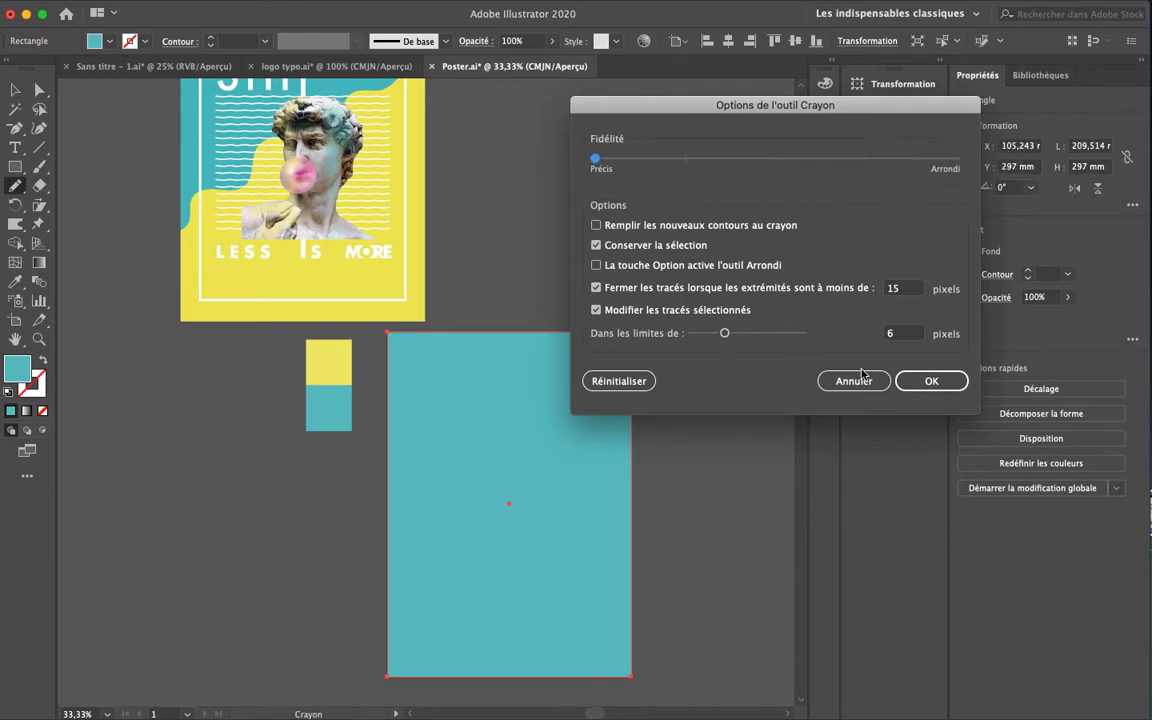
pyautogui.click(931, 381)
pyautogui.moveTo(438, 452)
pyautogui.mouseDown()
pyautogui.moveTo(489, 440)
pyautogui.moveTo(517, 411)
pyautogui.moveTo(539, 489)
pyautogui.mouseUp()
pyautogui.press('super+equal')
pyautogui.press('super+equal')
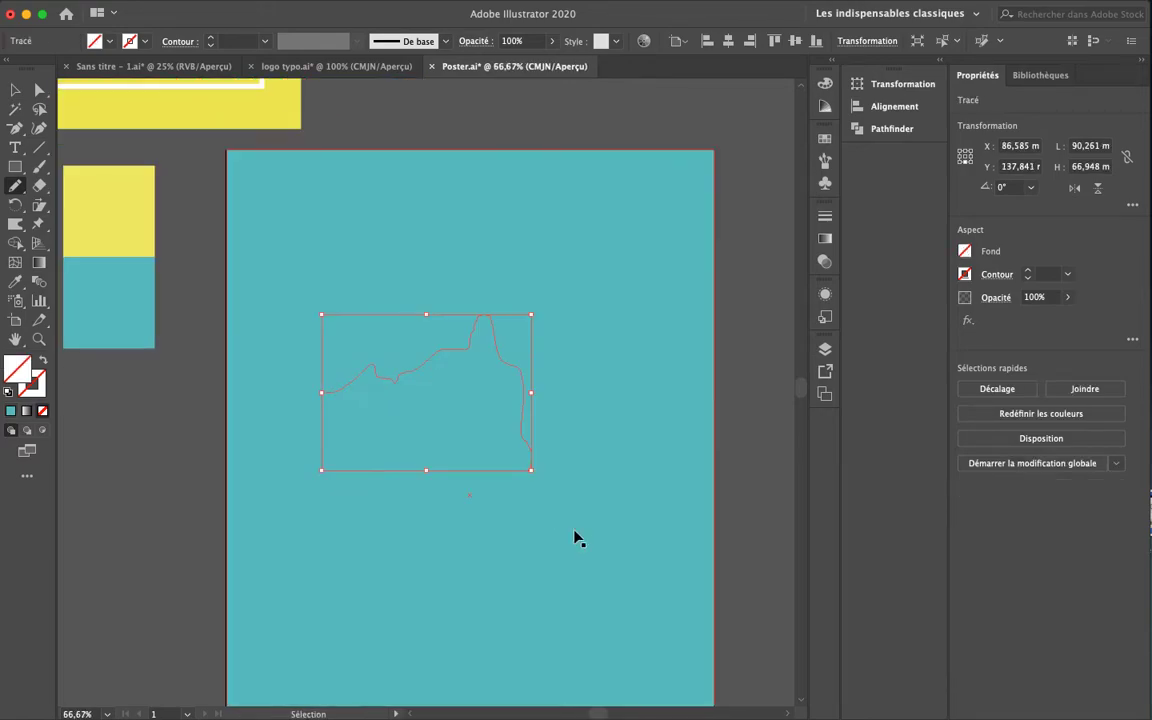
pyautogui.press('super+z')
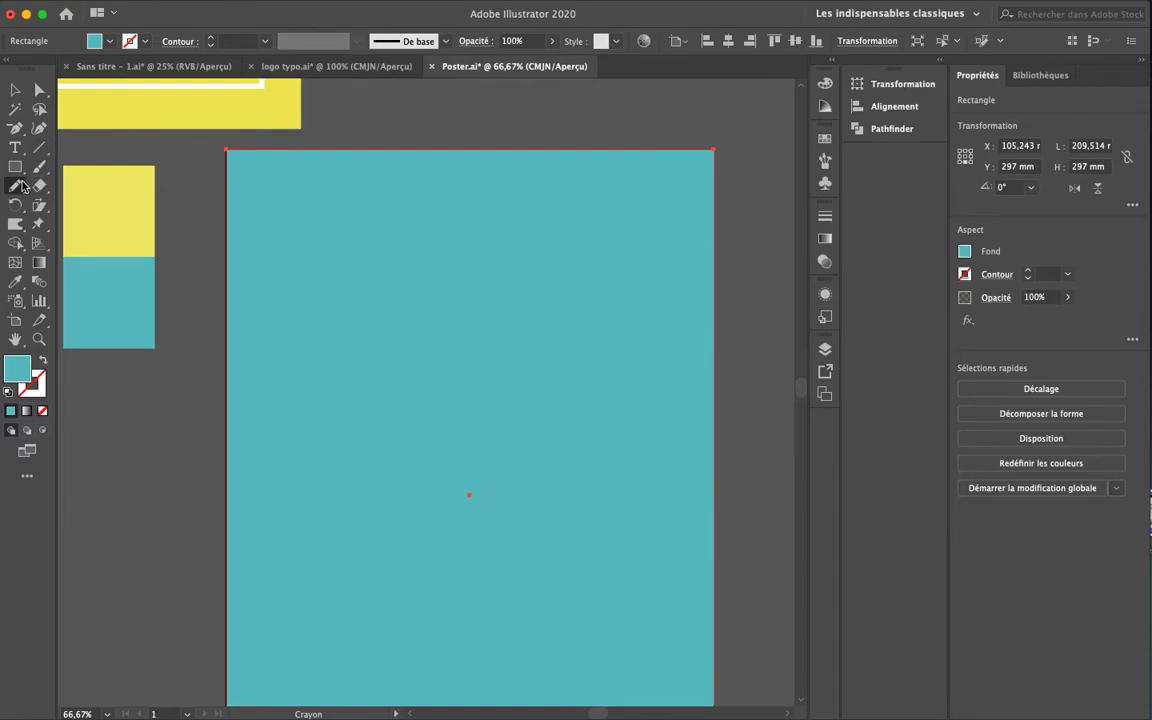
# Set Pencil fidelity to Arrondi, test a smooth curve, then draw a closed wavy outline
pyautogui.doubleClick(18, 186)
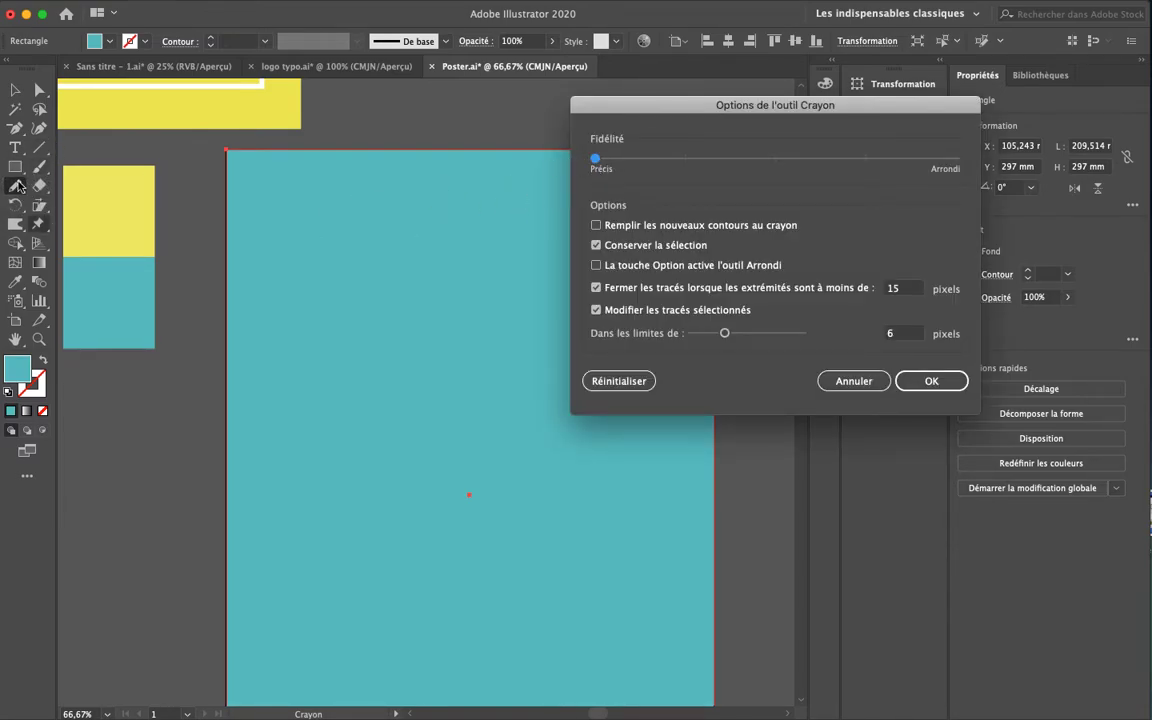
pyautogui.moveTo(595, 158); pyautogui.dragTo(982, 163)
pyautogui.click(929, 381)
pyautogui.moveTo(355, 458)
pyautogui.mouseDown()
pyautogui.moveTo(412, 445)
pyautogui.moveTo(463, 406)
pyautogui.moveTo(484, 366)
pyautogui.moveTo(539, 383)
pyautogui.mouseUp()
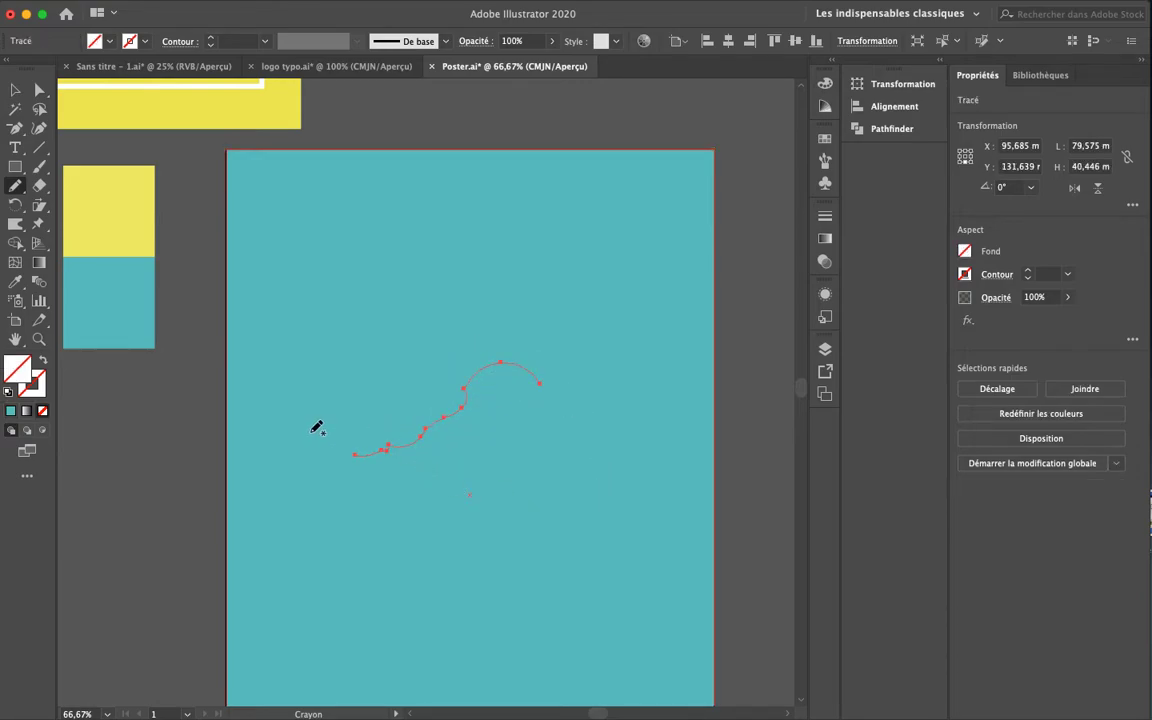
pyautogui.keyDown('super'); pyautogui.click(672, 375); pyautogui.keyUp('super')
pyautogui.press('super+minus')
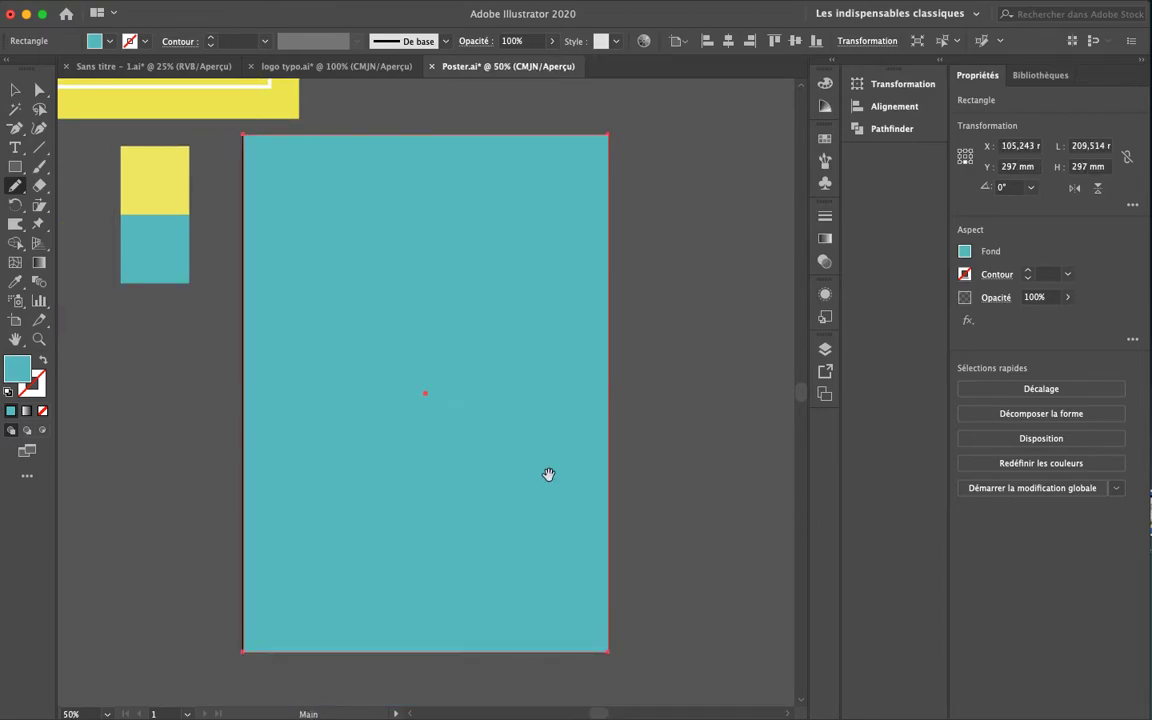
pyautogui.moveTo(548, 474); pyautogui.dragTo(566, 418)
pyautogui.moveTo(236, 404)
pyautogui.mouseDown()
pyautogui.moveTo(271, 402)
pyautogui.moveTo(309, 363)
pyautogui.moveTo(360, 352)
pyautogui.moveTo(416, 296)
pyautogui.moveTo(505, 289)
pyautogui.moveTo(523, 229)
pyautogui.moveTo(633, 178)
pyautogui.moveTo(671, 234)
pyautogui.moveTo(716, 466)
pyautogui.moveTo(673, 650)
pyautogui.moveTo(407, 679)
pyautogui.moveTo(234, 641)
pyautogui.moveTo(229, 495)
pyautogui.moveTo(236, 405)
pyautogui.mouseUp()
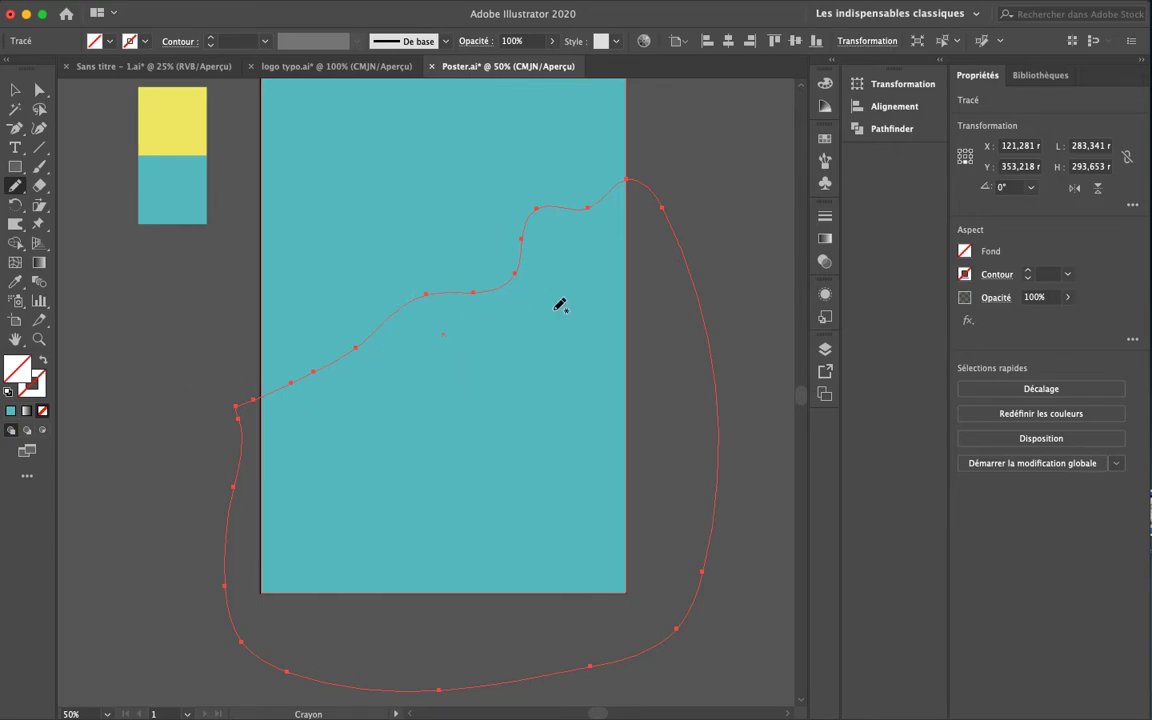
# Redraw the closed wavy blob with a higher top edge and fill it with the swatch yellow
pyautogui.press('super+z')
pyautogui.moveTo(242, 382)
pyautogui.mouseDown()
pyautogui.moveTo(294, 368)
pyautogui.moveTo(297, 321)
pyautogui.moveTo(345, 315)
pyautogui.moveTo(380, 290)
pyautogui.moveTo(387, 255)
pyautogui.moveTo(476, 229)
pyautogui.moveTo(497, 198)
pyautogui.moveTo(528, 201)
pyautogui.moveTo(579, 156)
pyautogui.moveTo(661, 152)
pyautogui.moveTo(660, 628)
pyautogui.moveTo(357, 665)
pyautogui.moveTo(210, 521)
pyautogui.moveTo(216, 394)
pyautogui.moveTo(242, 377)
pyautogui.mouseUp()
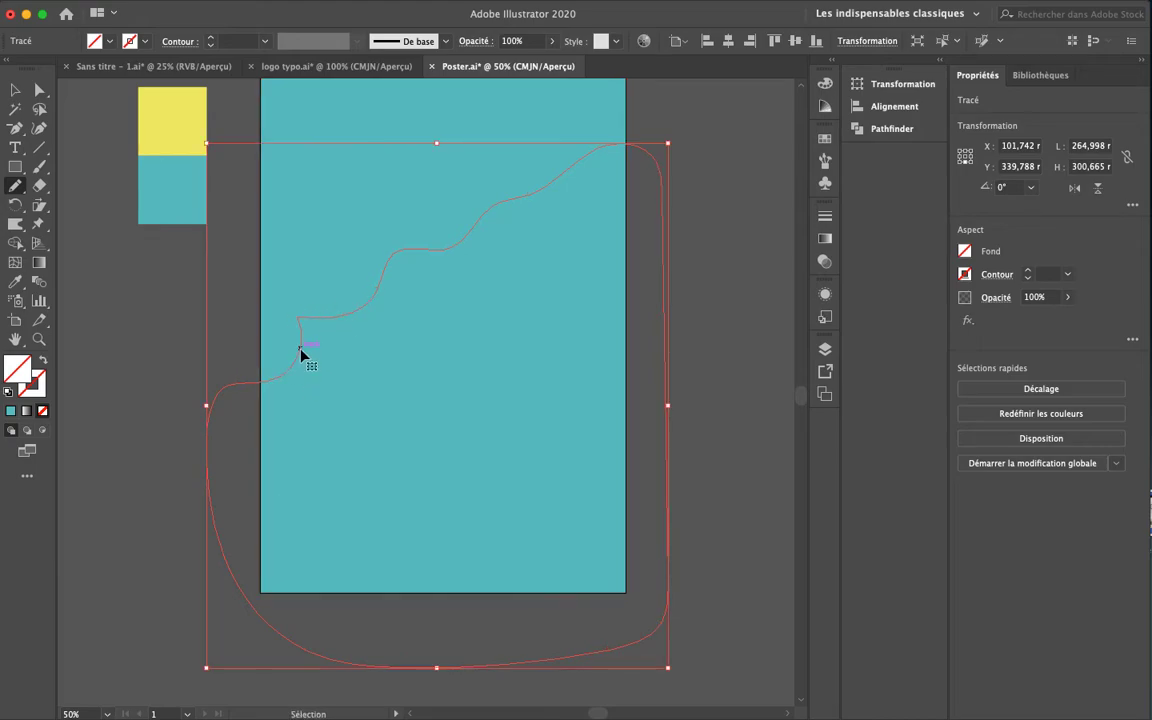
pyautogui.press('super+z')
pyautogui.moveTo(245, 378)
pyautogui.mouseDown()
pyautogui.moveTo(285, 378)
pyautogui.moveTo(317, 321)
pyautogui.moveTo(341, 319)
pyautogui.moveTo(375, 278)
pyautogui.moveTo(435, 269)
pyautogui.moveTo(471, 230)
pyautogui.moveTo(513, 230)
pyautogui.moveTo(550, 206)
pyautogui.moveTo(559, 181)
pyautogui.moveTo(627, 167)
pyautogui.moveTo(665, 215)
pyautogui.moveTo(672, 473)
pyautogui.moveTo(620, 673)
pyautogui.moveTo(300, 663)
pyautogui.moveTo(193, 497)
pyautogui.moveTo(239, 384)
pyautogui.mouseUp()
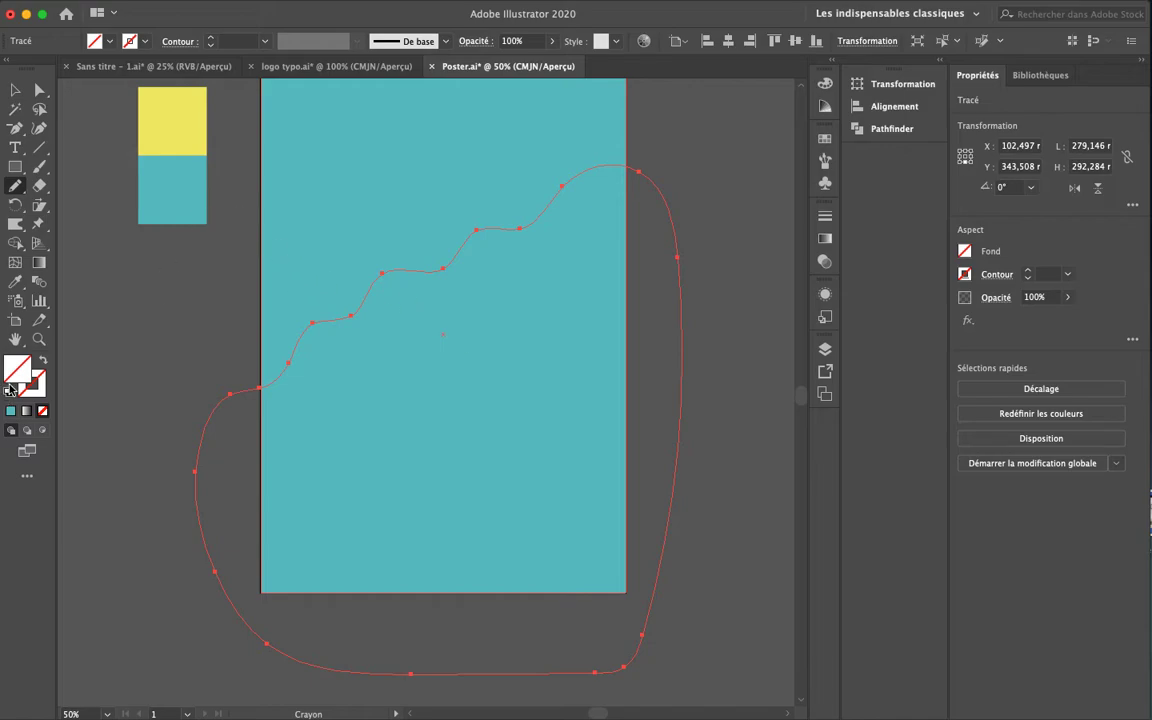
pyautogui.press('i')
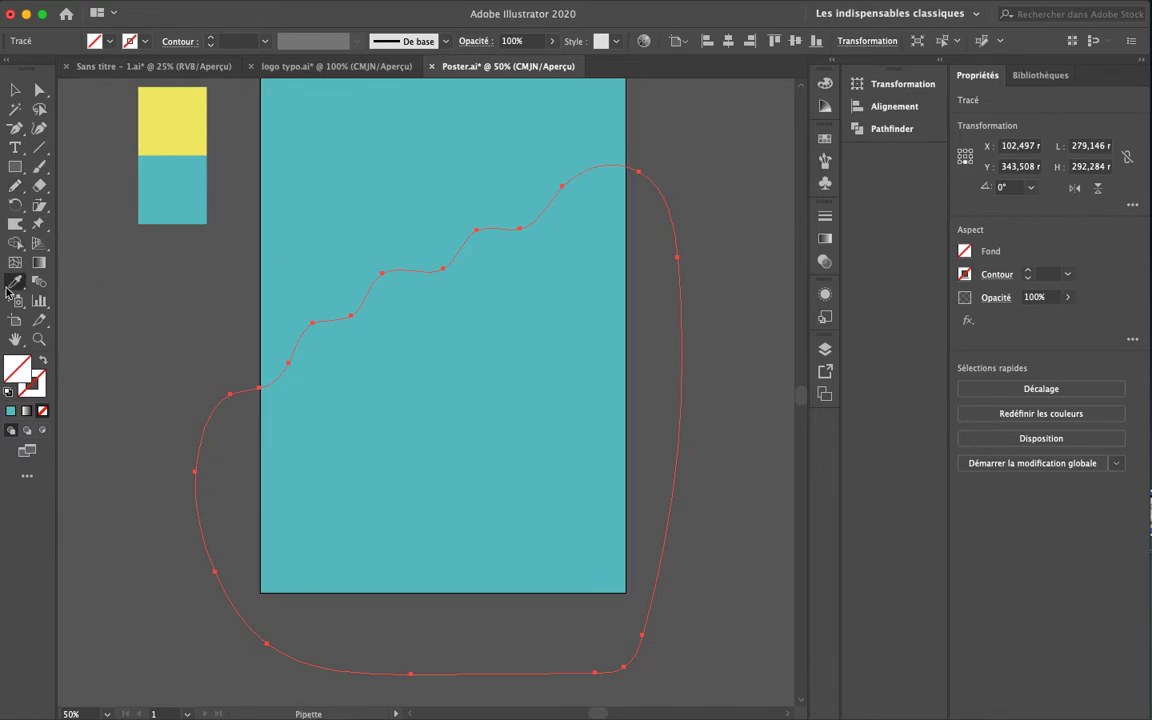
pyautogui.click(173, 132)
# Use the Shape Builder to delete the yellow areas lying outside the teal rectangle
pyautogui.press('v')
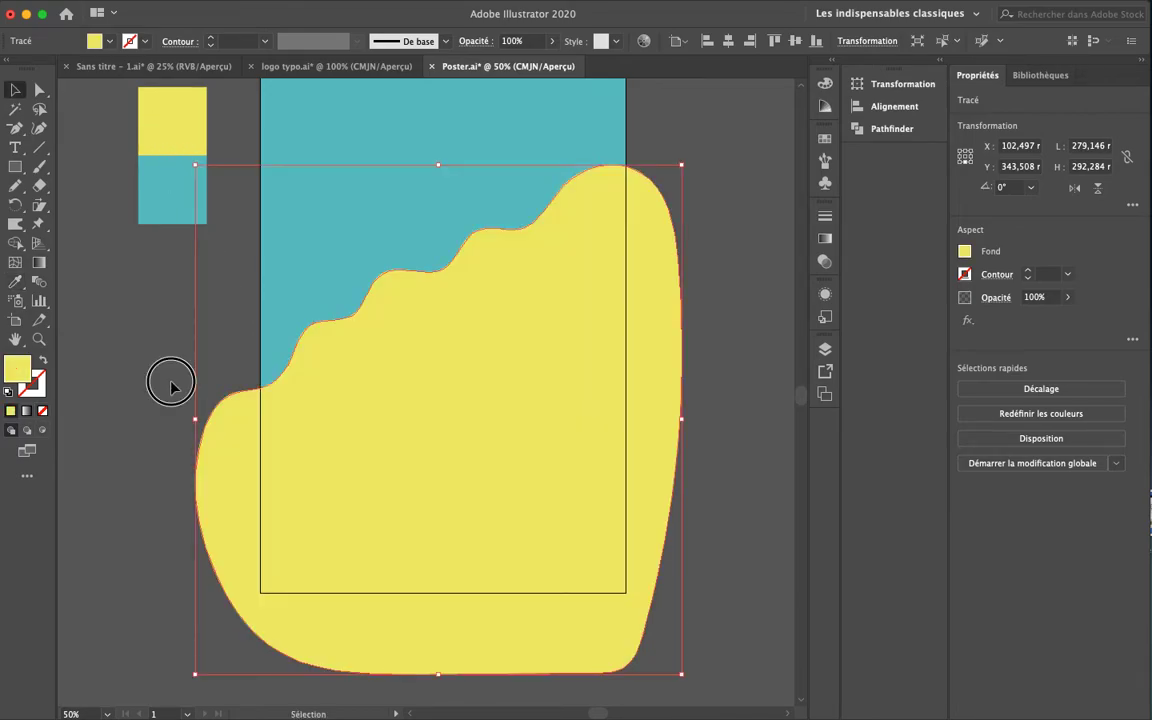
pyautogui.click(170, 386)
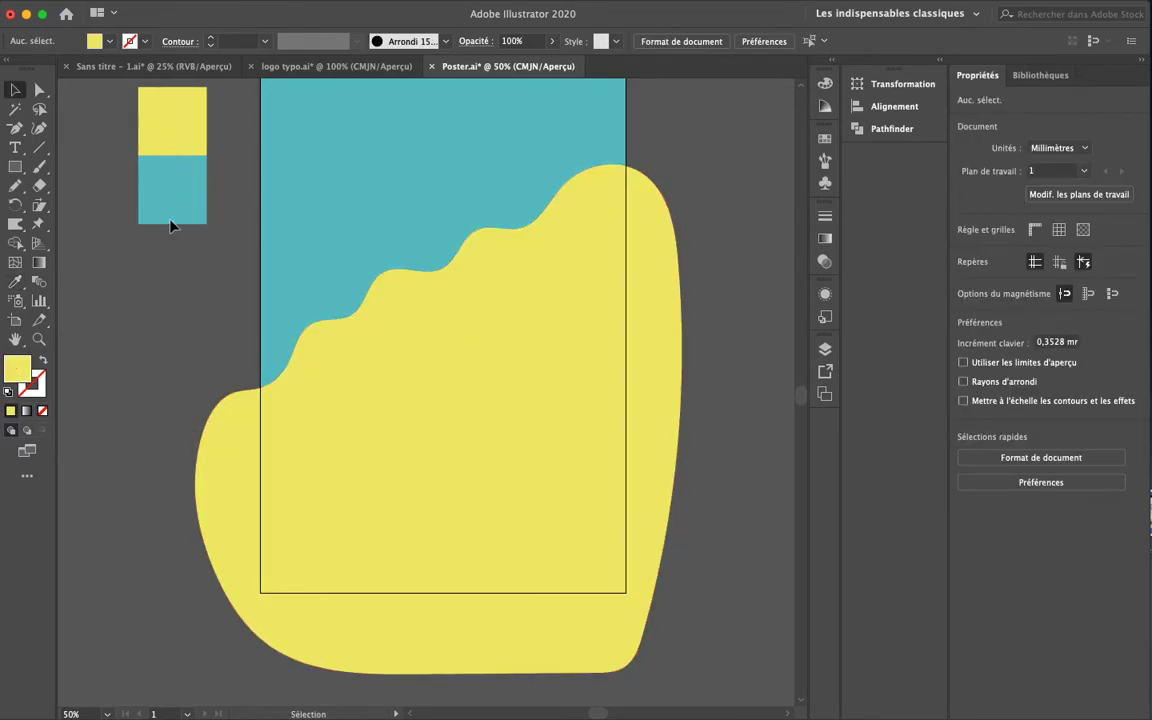
pyautogui.moveTo(152, 293)
pyautogui.mouseDown()
pyautogui.moveTo(159, 337)
pyautogui.moveTo(160, 305)
pyautogui.mouseUp()
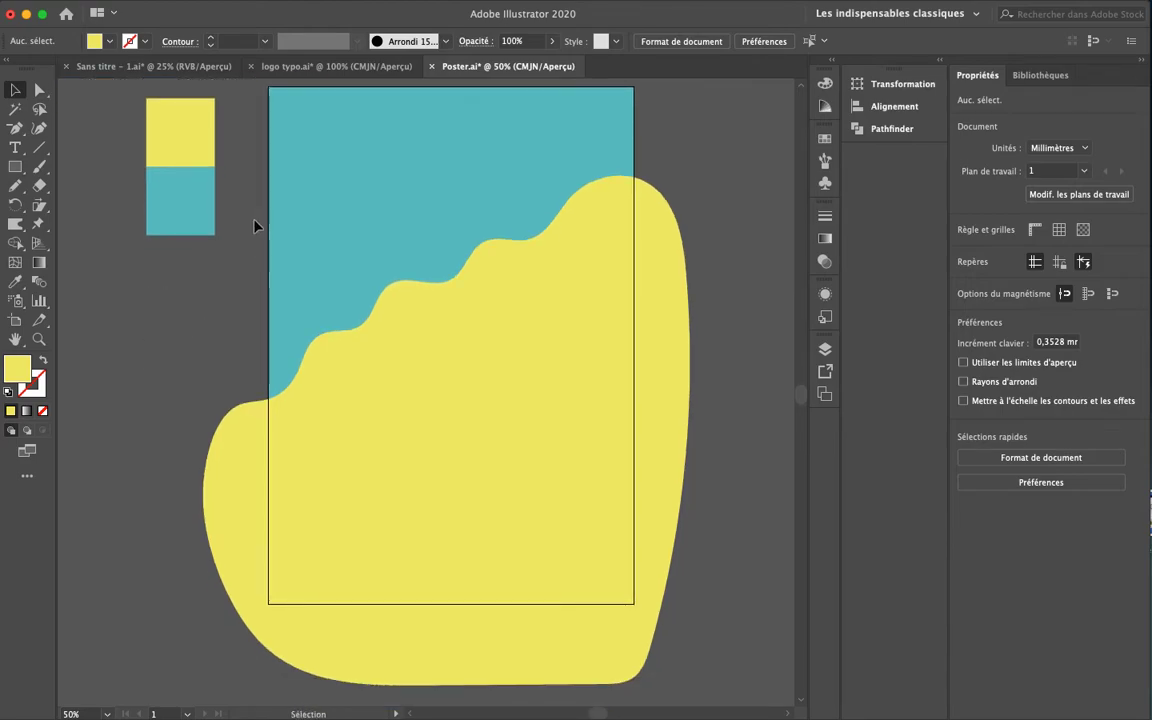
pyautogui.click(354, 425)
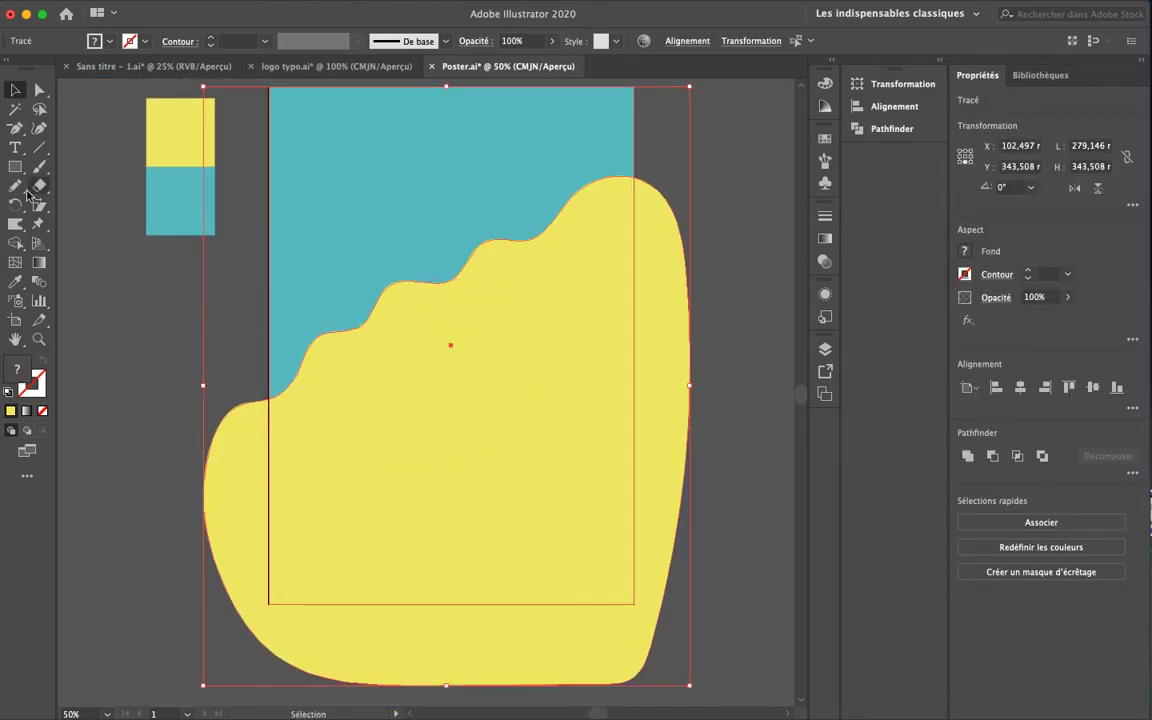
pyautogui.click(16, 246)
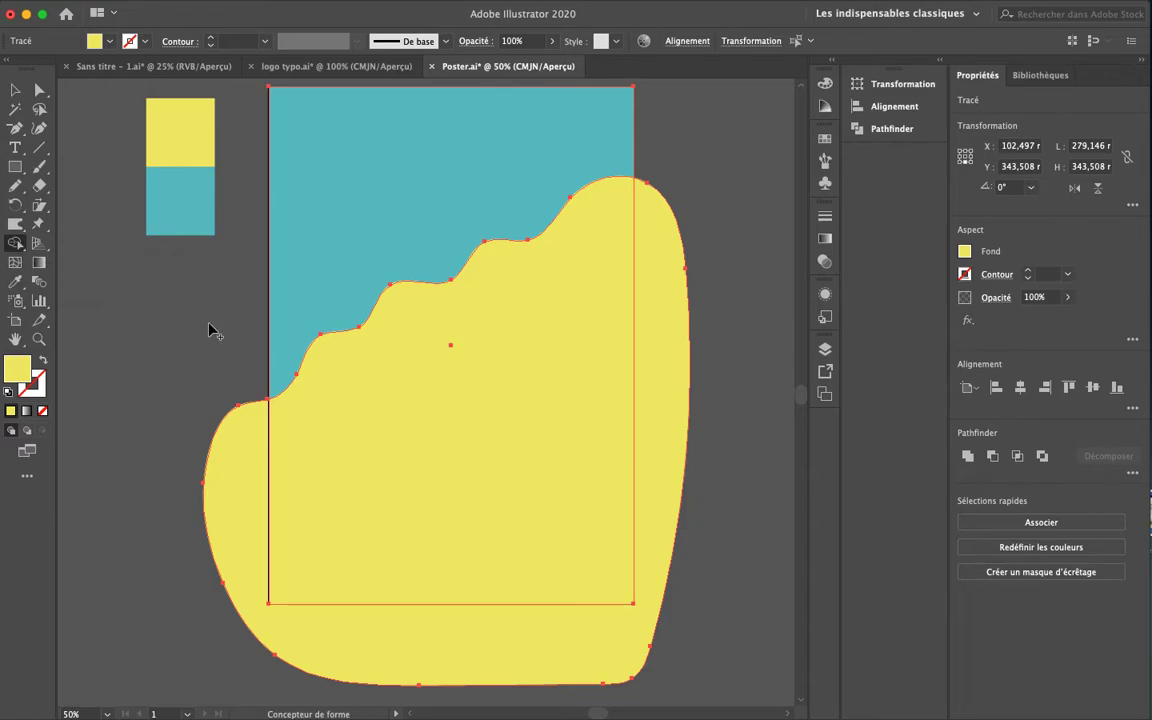
pyautogui.moveTo(234, 368)
pyautogui.mouseDown()
pyautogui.moveTo(252, 586)
pyautogui.moveTo(299, 649)
pyautogui.moveTo(528, 665)
pyautogui.moveTo(628, 658)
pyautogui.moveTo(636, 635)
pyautogui.moveTo(500, 648)
pyautogui.moveTo(421, 627)
pyautogui.moveTo(519, 638)
pyautogui.moveTo(610, 619)
pyautogui.moveTo(590, 642)
pyautogui.moveTo(519, 661)
pyautogui.moveTo(426, 649)
pyautogui.moveTo(488, 648)
pyautogui.mouseUp()
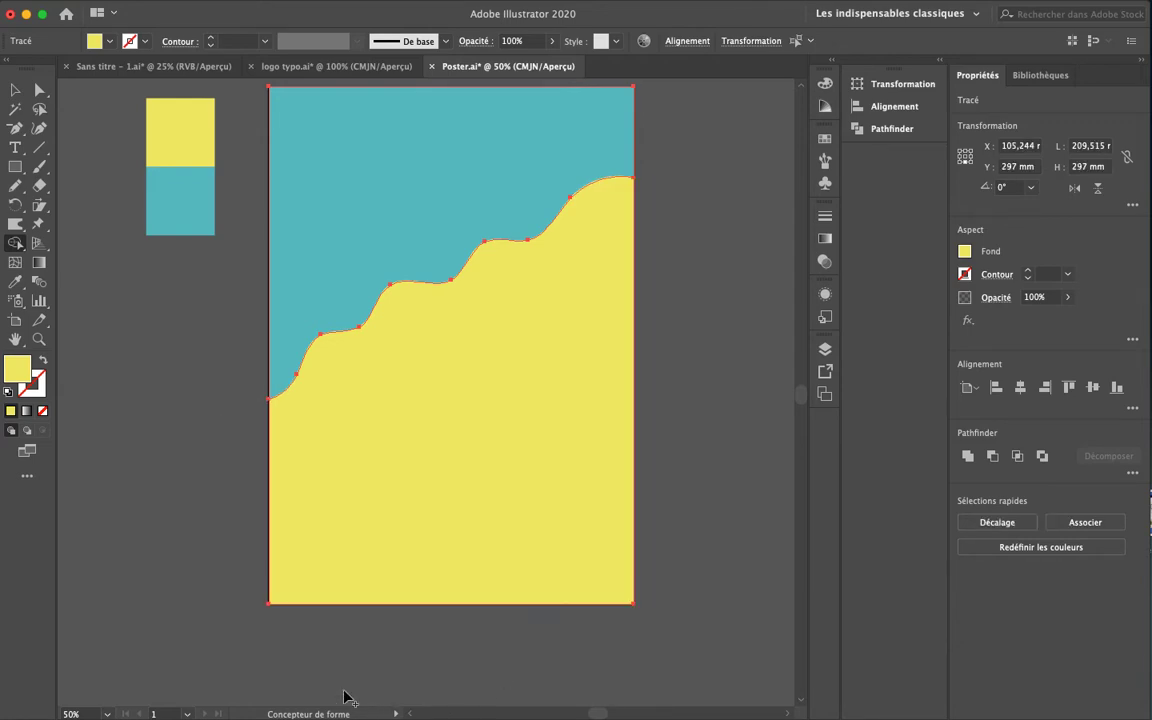
# Select only the yellow wave and nudge it downward
pyautogui.press('v')
pyautogui.moveTo(708, 377); pyautogui.dragTo(684, 478)
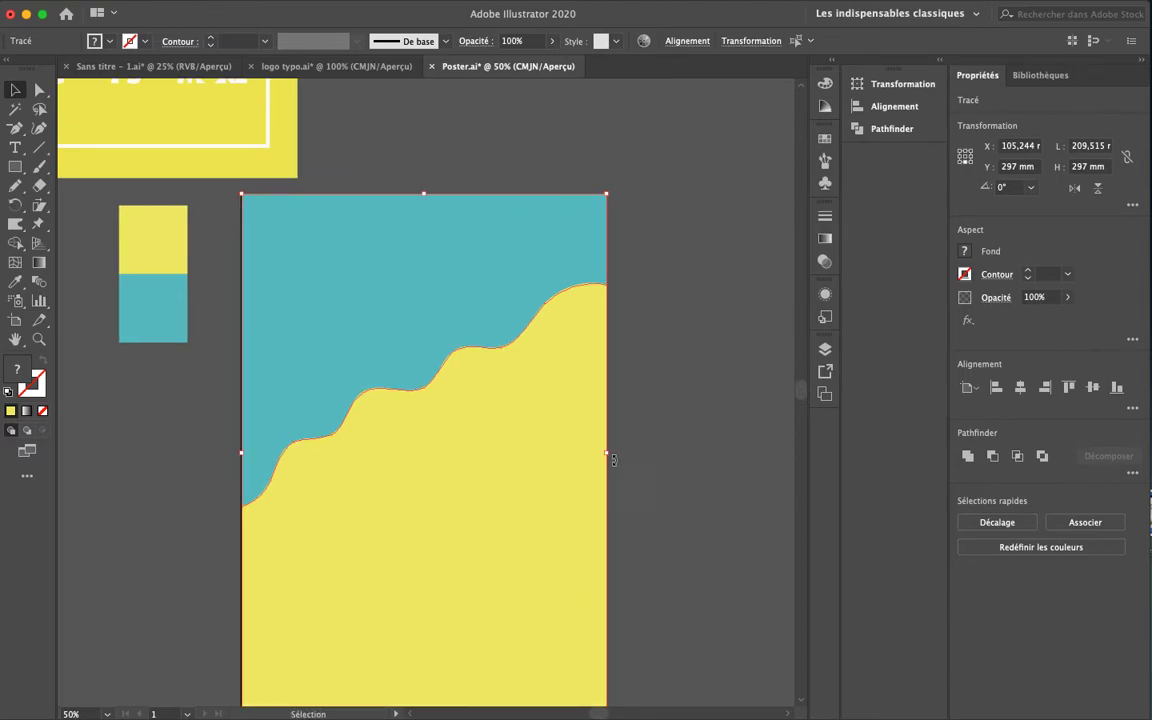
pyautogui.moveTo(411, 303); pyautogui.dragTo(416, 208)
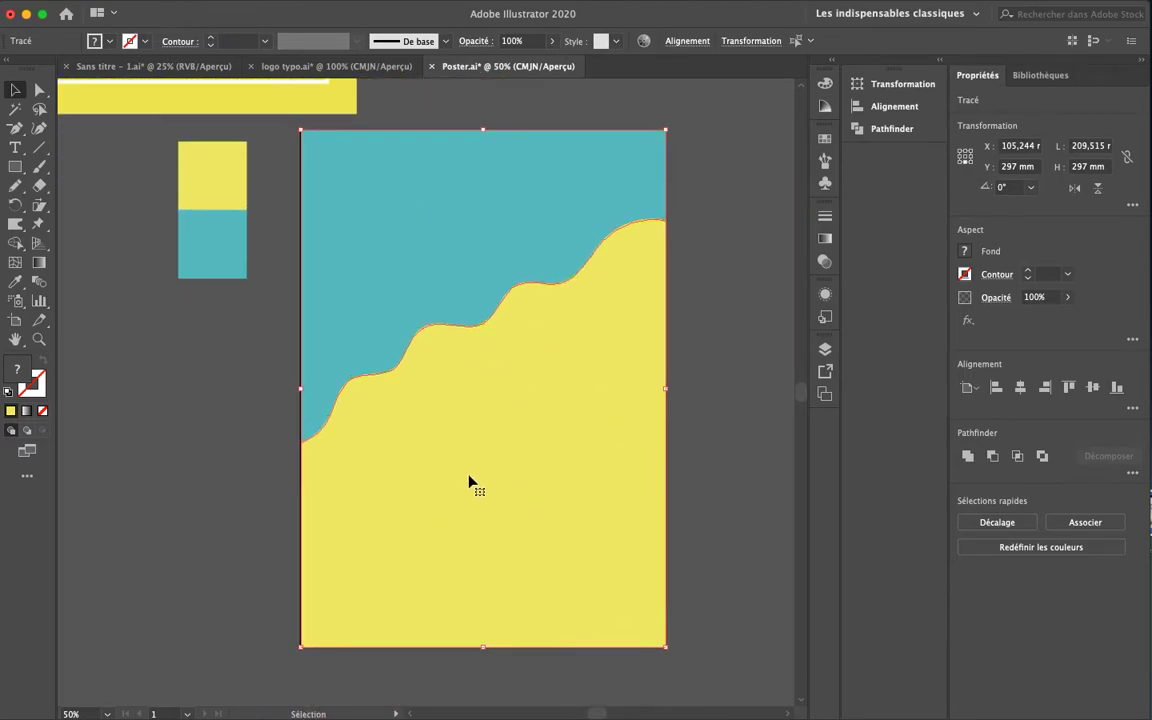
pyautogui.click(712, 448)
pyautogui.click(596, 600)
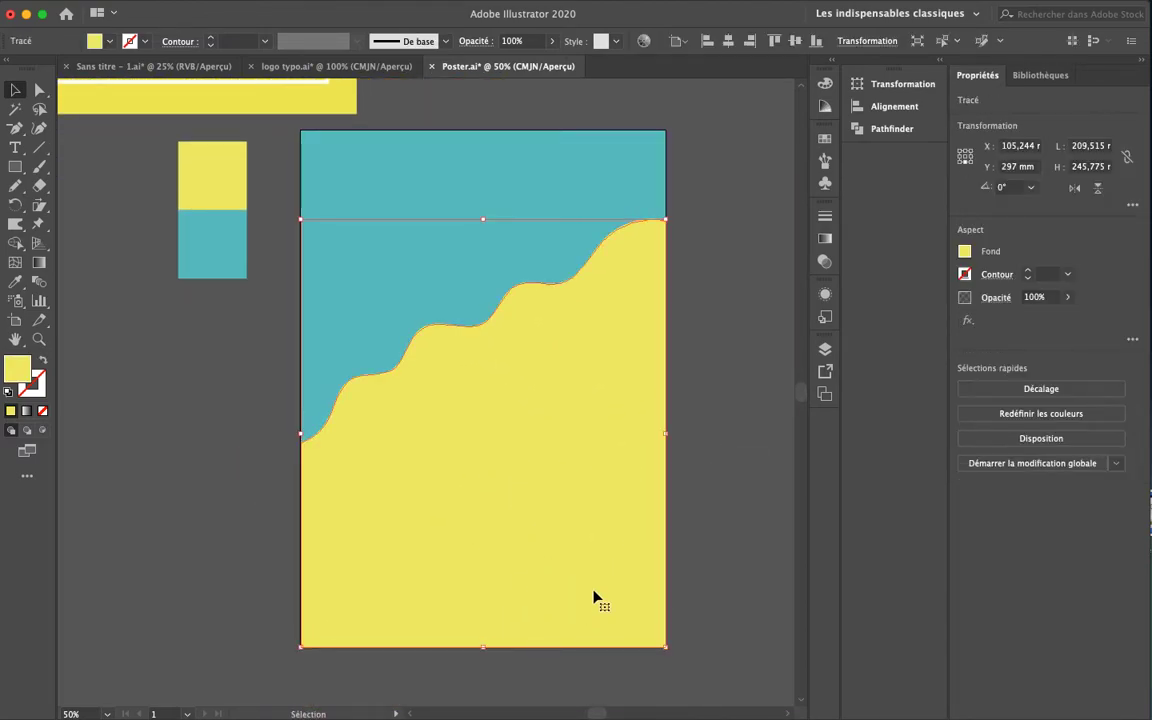
pyautogui.hotkey('shift', 'Down')
pyautogui.hotkey('shift', 'Down')
pyautogui.hotkey('shift', 'Down')
pyautogui.hotkey('shift', 'Down')
pyautogui.hotkey('shift', 'Down')
pyautogui.hotkey('shift', 'Down')
pyautogui.press('space')
pyautogui.moveTo(459, 470); pyautogui.dragTo(459, 376)
# Remove the yellow strip below the artboard with the Shape Builder, then open the Layers list
pyautogui.moveTo(90, 348); pyautogui.dragTo(561, 622)
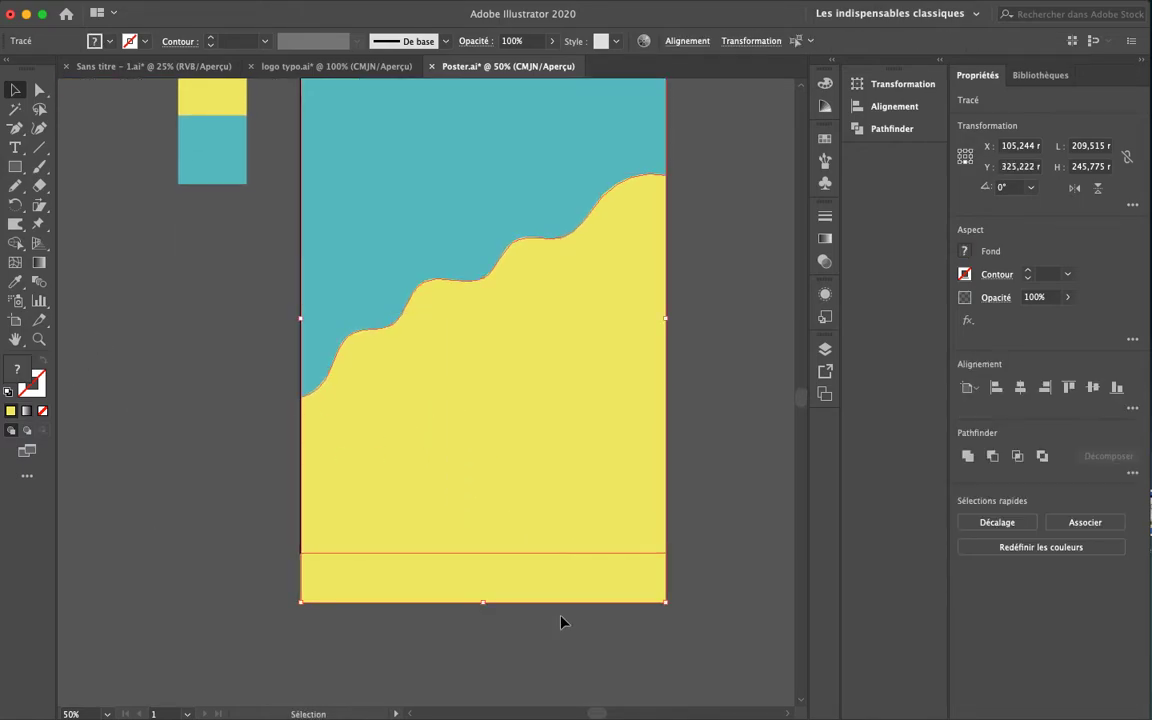
pyautogui.click(15, 243)
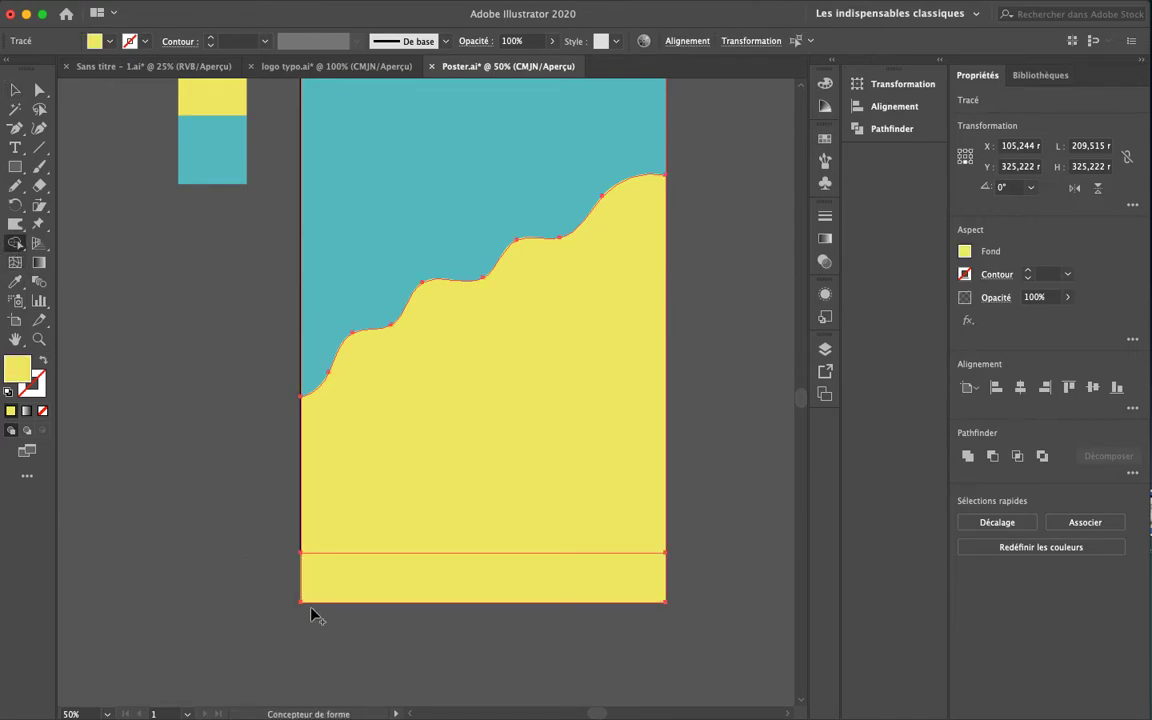
pyautogui.keyDown('alt'); pyautogui.click(440, 594); pyautogui.keyUp('alt')
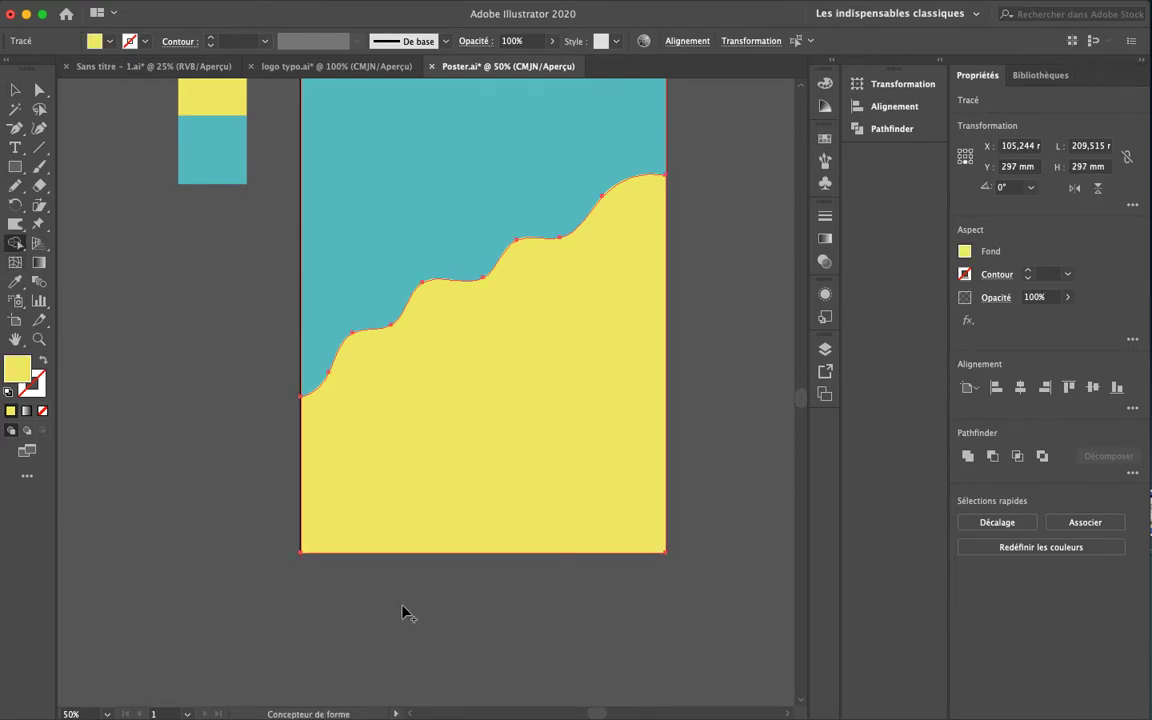
pyautogui.press('v')
pyautogui.scroll(3, 437, 506)
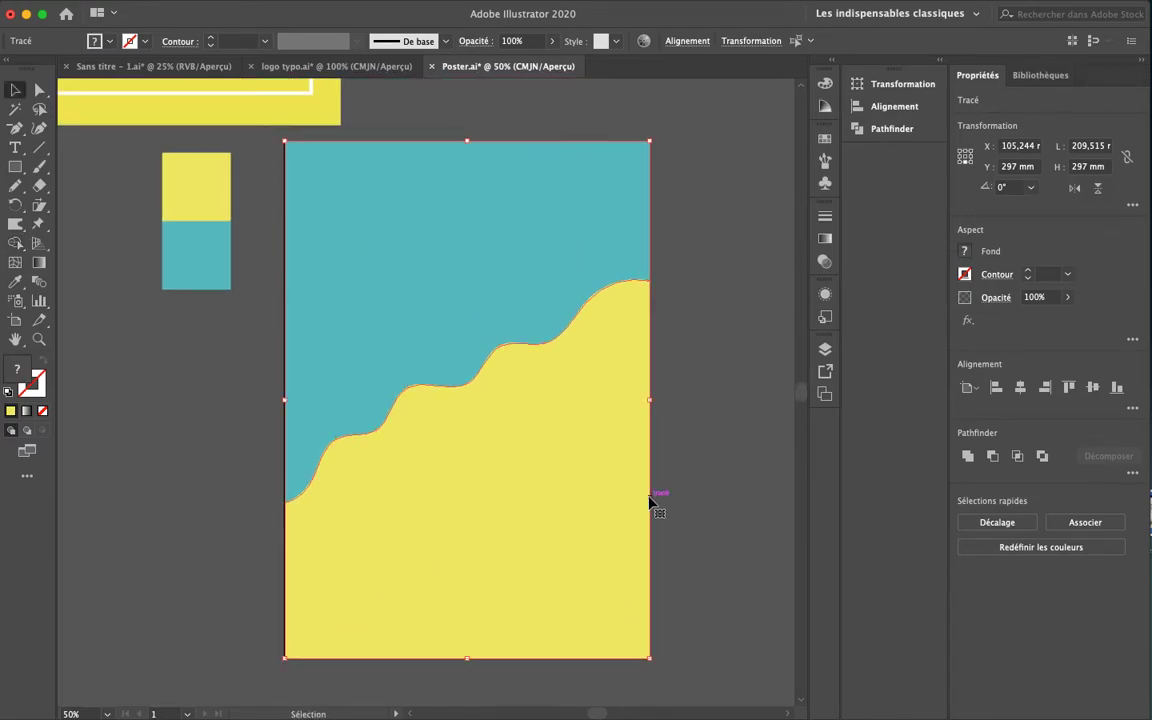
pyautogui.moveTo(537, 247); pyautogui.dragTo(373, 155)
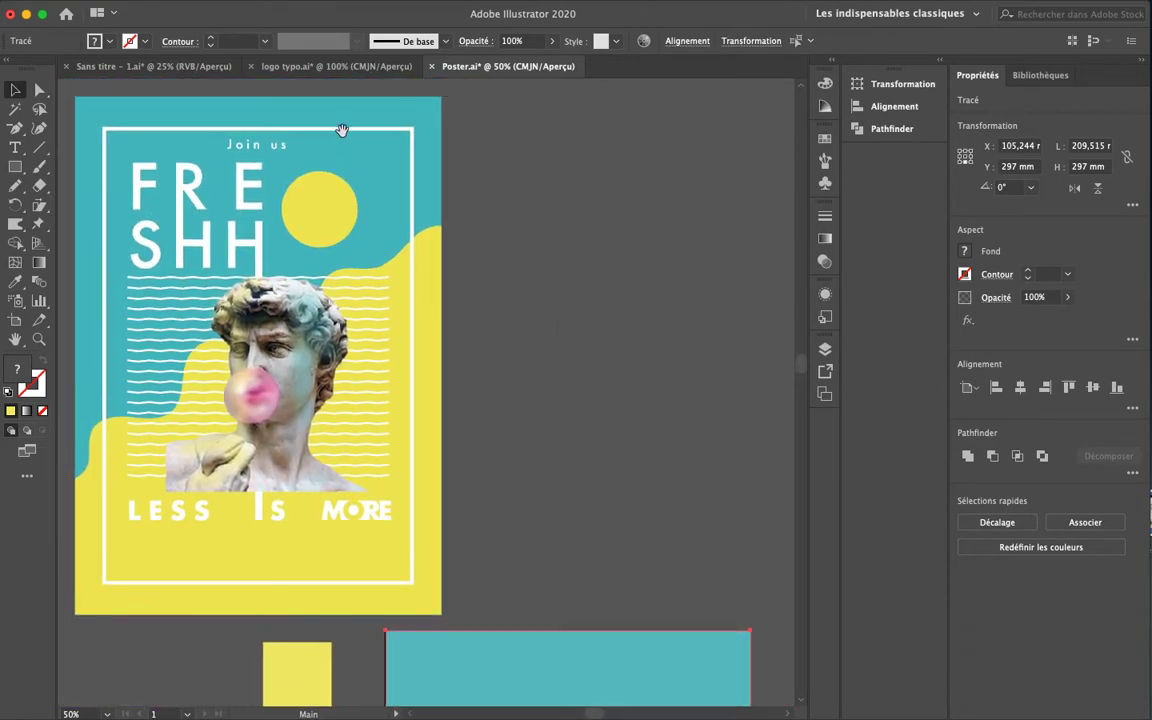
pyautogui.click(825, 348)
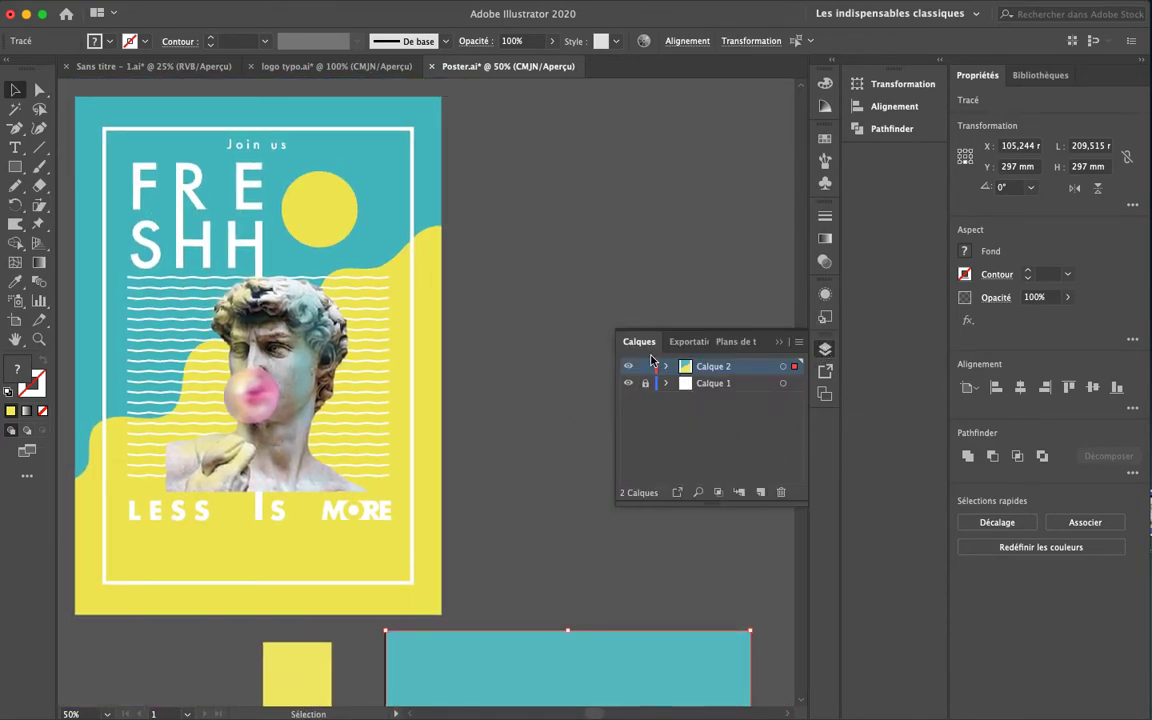
# Expand Calque 2 and lock both its yellow and teal paths
pyautogui.click(666, 367)
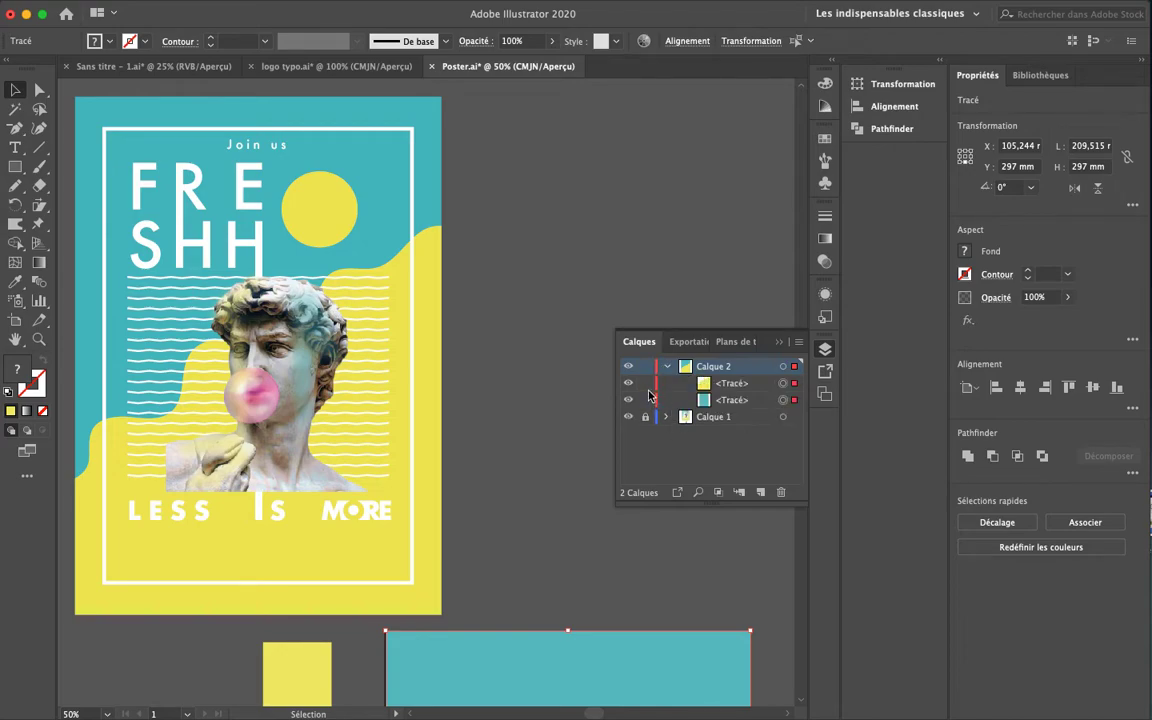
pyautogui.click(645, 383)
pyautogui.click(645, 400)
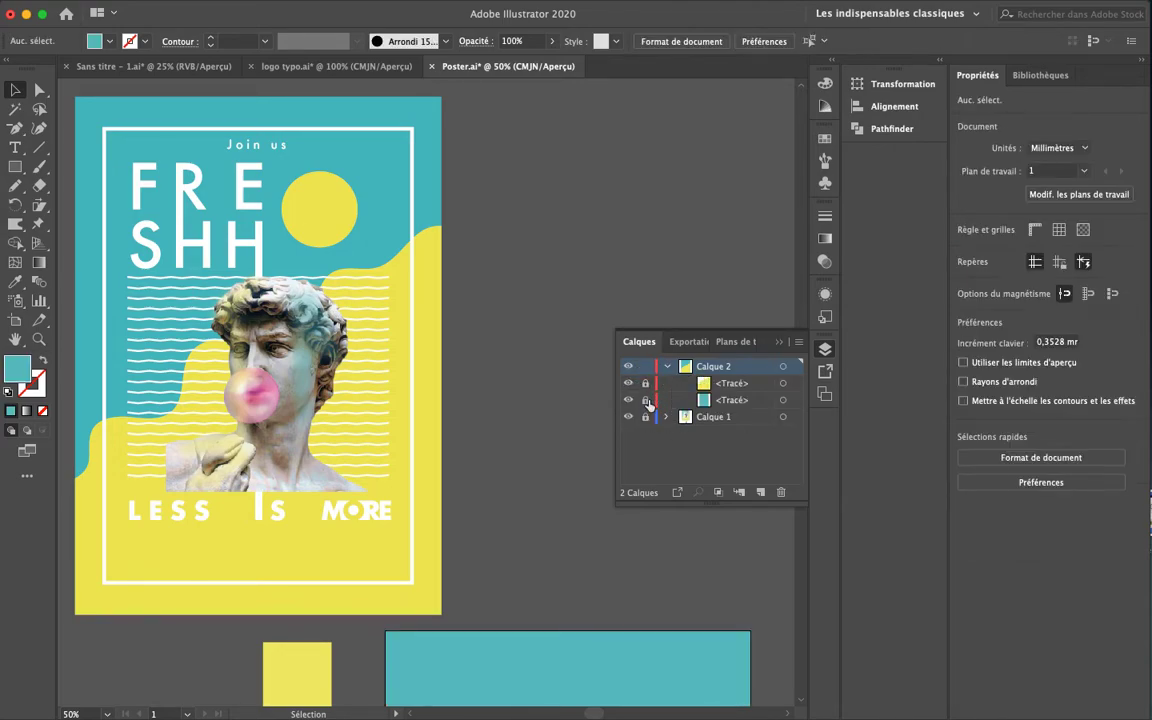
pyautogui.click(779, 342)
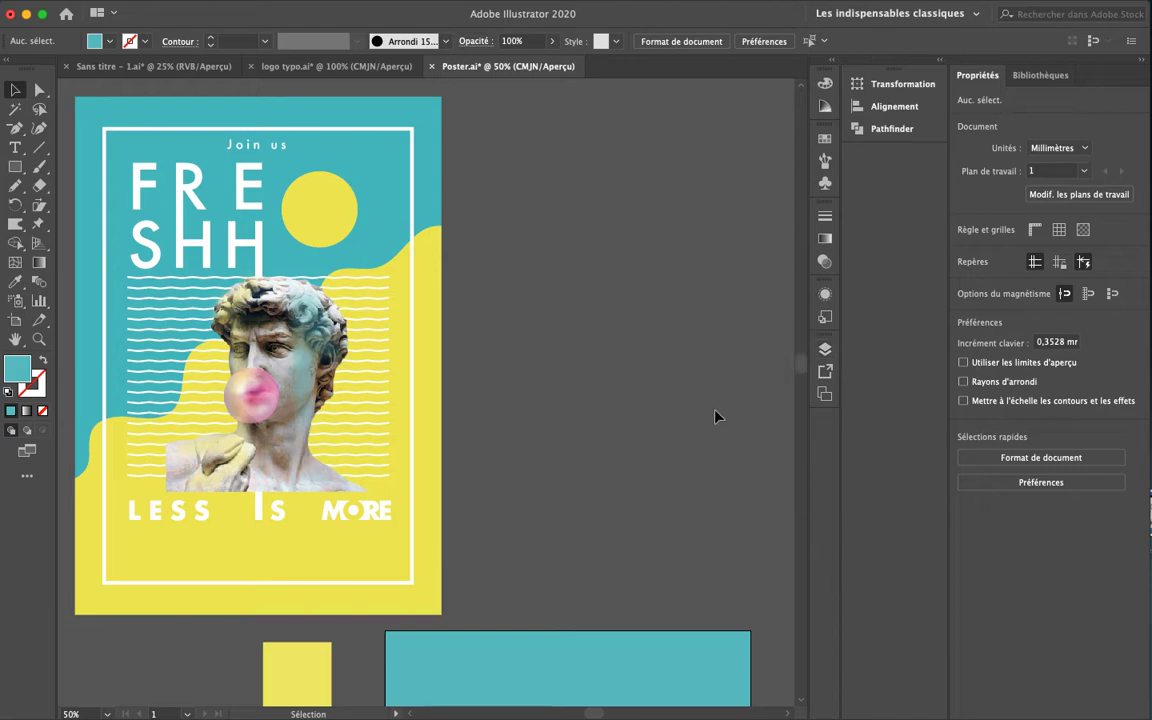
# Zoom out to 33.33% and centre both artboards in the view
pyautogui.press('space')
pyautogui.moveTo(519, 433); pyautogui.dragTo(502, 371)
pyautogui.moveTo(679, 537); pyautogui.dragTo(566, 236)
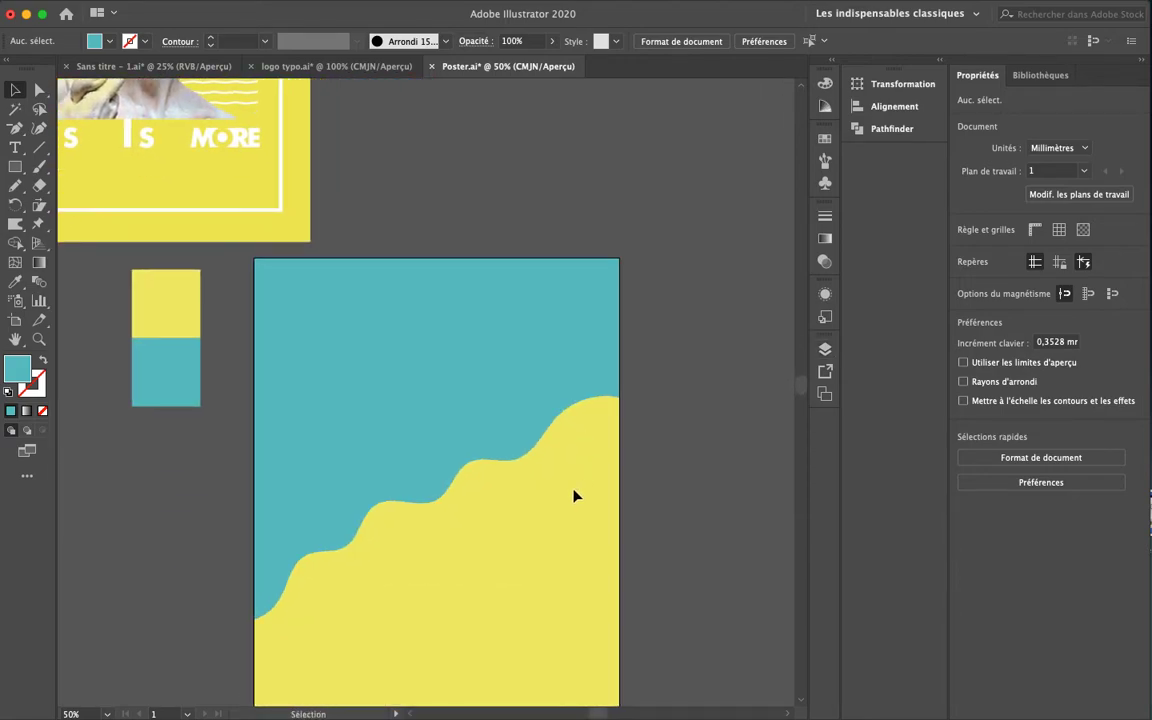
pyautogui.hscroll(2, 673, 345)
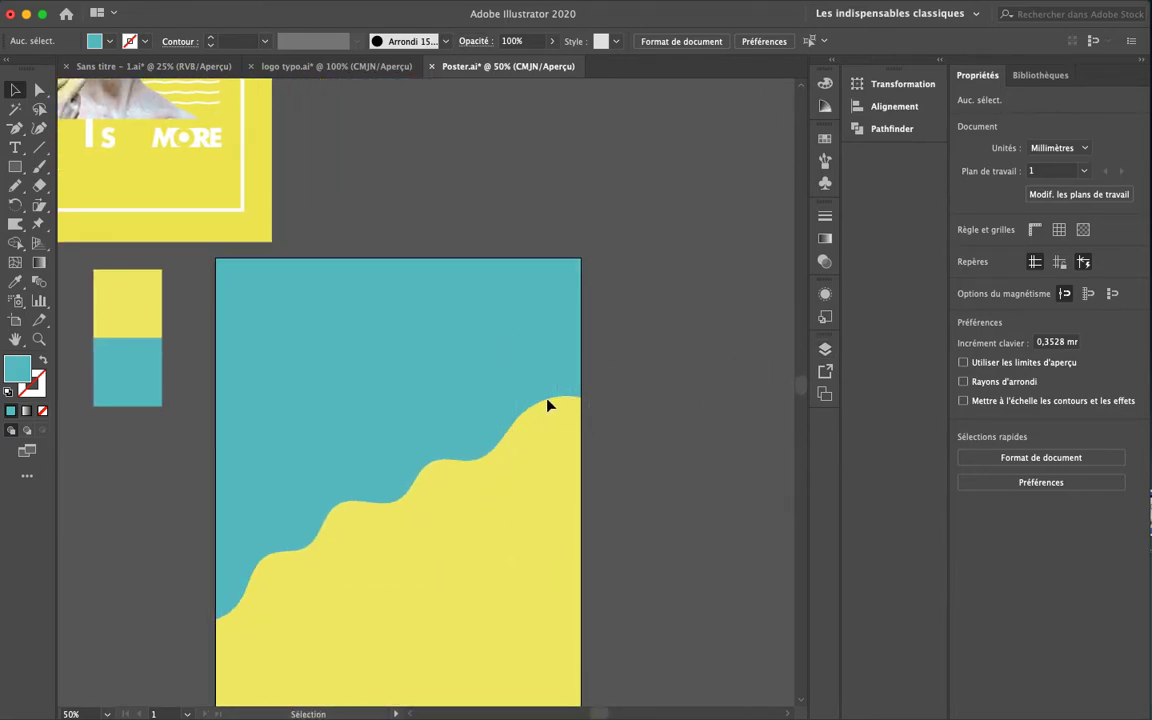
pyautogui.press('space')
pyautogui.moveTo(386, 350); pyautogui.dragTo(545, 460)
pyautogui.press('super+minus')
pyautogui.press('space')
pyautogui.moveTo(574, 404); pyautogui.dragTo(555, 361)
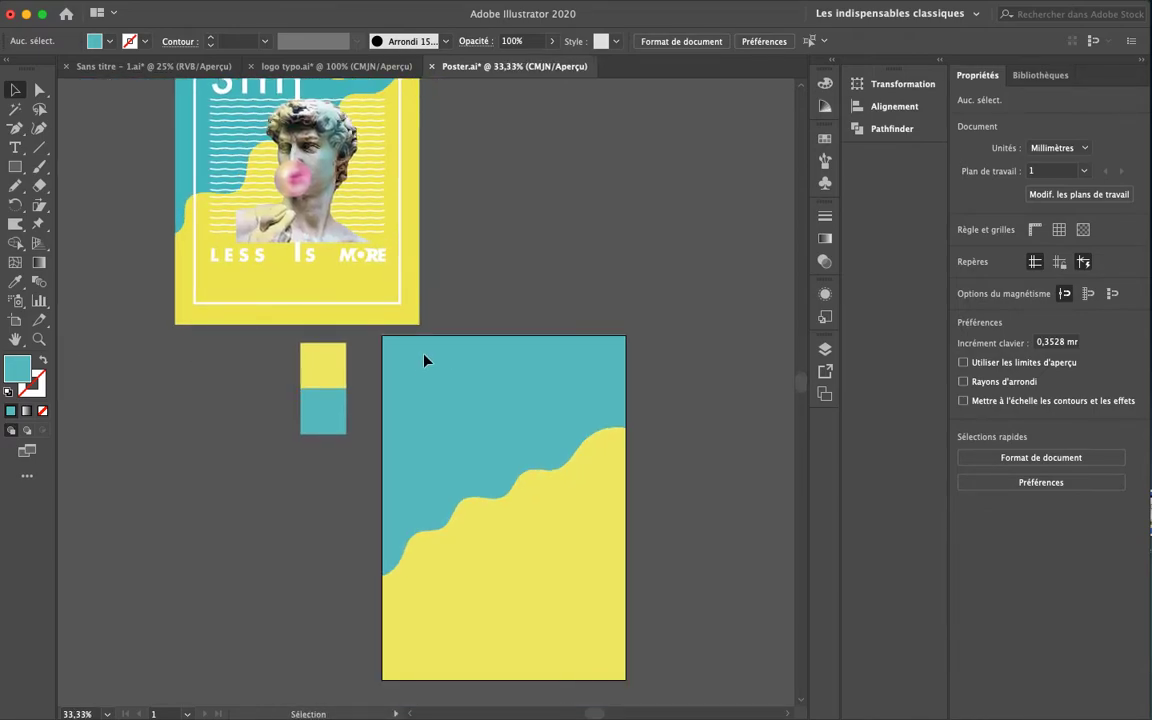
pyautogui.click(15, 167)
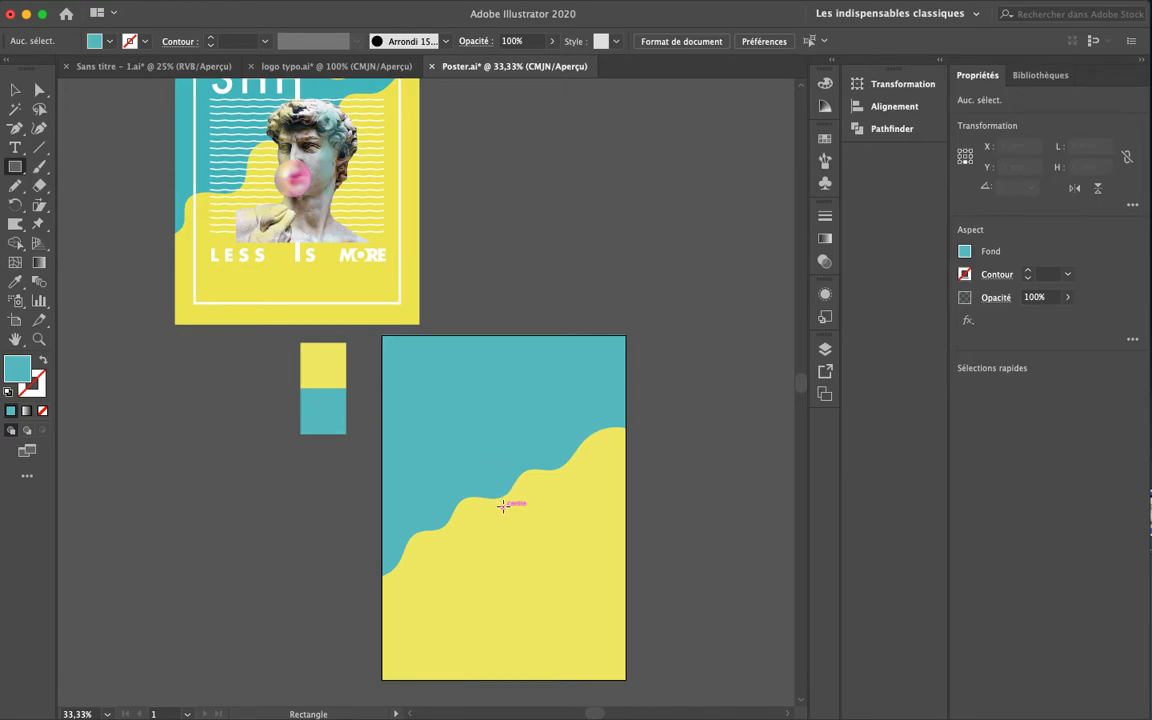
# Draw an inset rectangle on the wave artboard with a 6 pt outline
pyautogui.moveTo(503, 507)
pyautogui.mouseDown()
pyautogui.moveTo(546, 613)
pyautogui.moveTo(596, 653)
pyautogui.mouseUp()
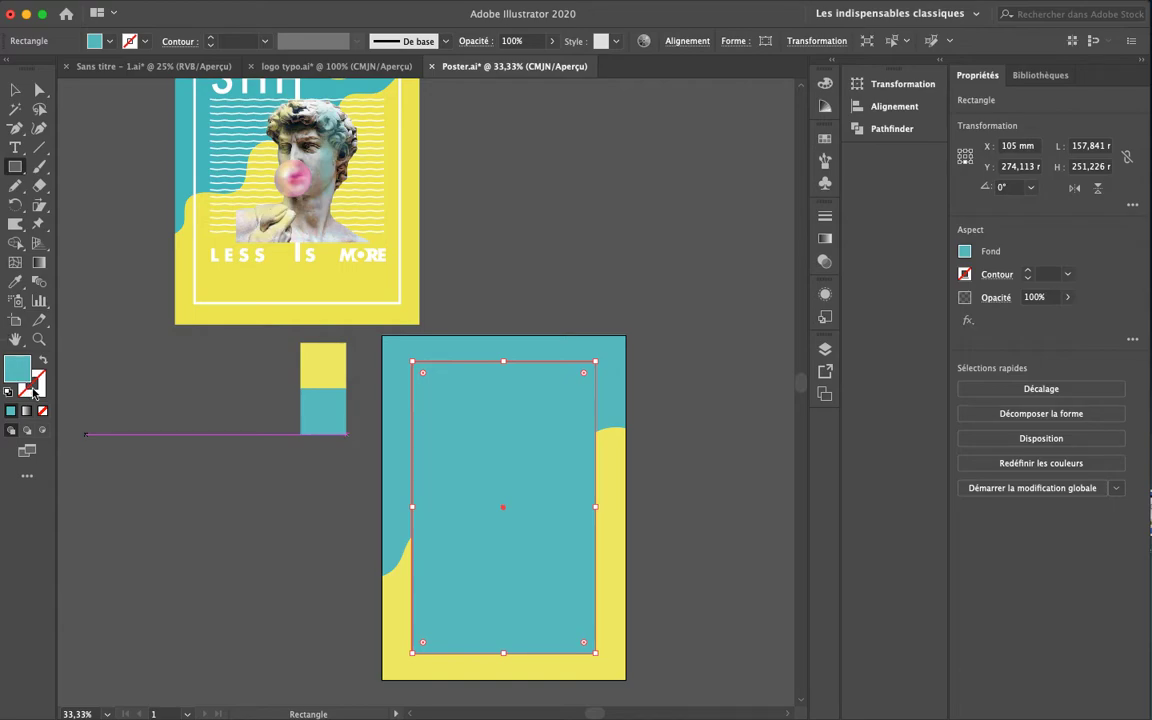
pyautogui.click(33, 385)
pyautogui.click(11, 410)
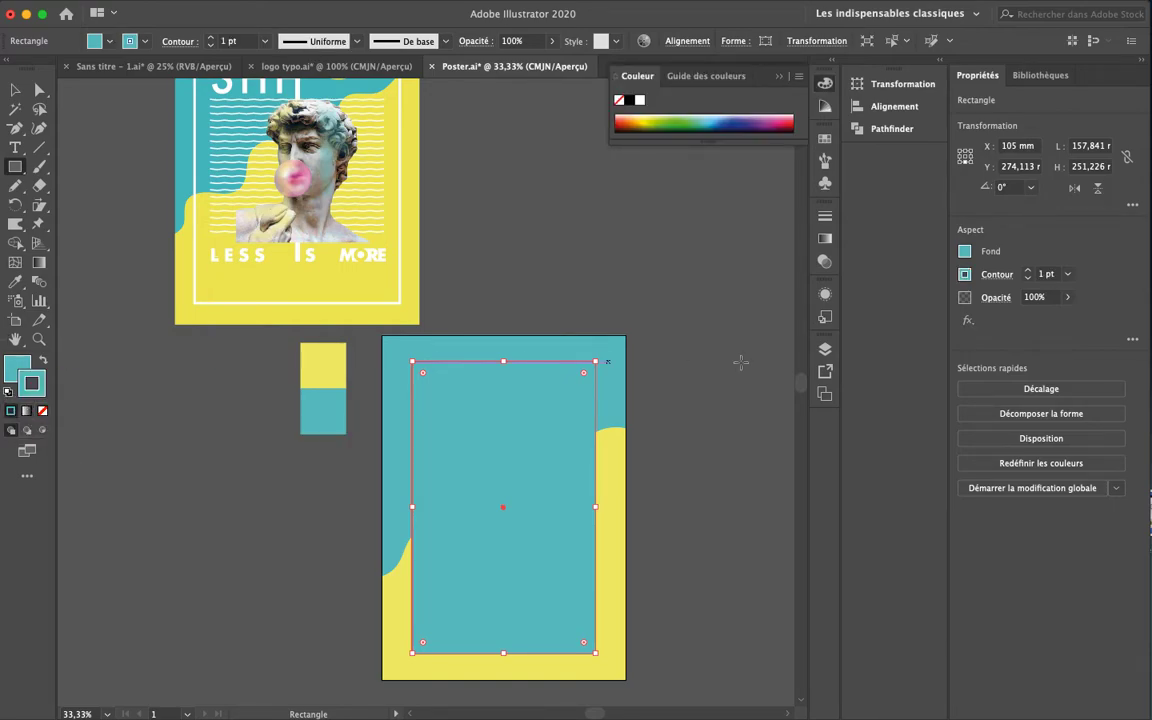
pyautogui.click(964, 251)
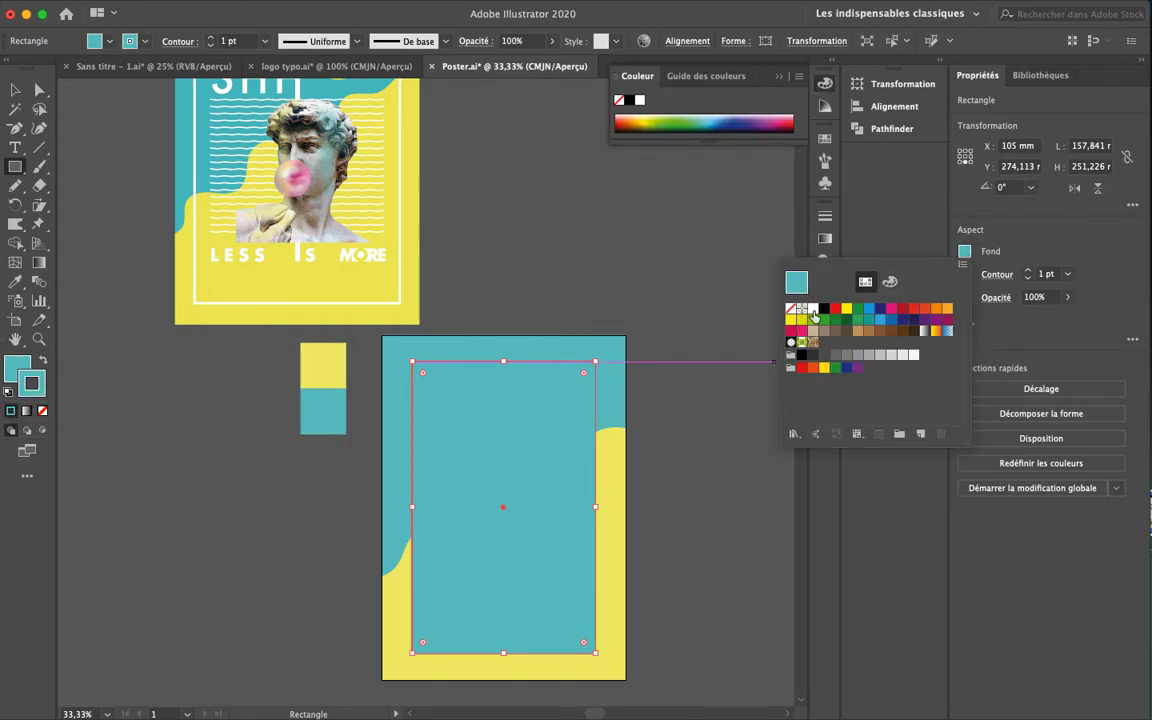
pyautogui.click(813, 310)
pyautogui.click(1029, 271)
pyautogui.click(1029, 271)
pyautogui.click(1029, 271)
pyautogui.click(1029, 271)
pyautogui.click(1029, 271)
pyautogui.click(1029, 271)
# Make the rectangle's outline white, remove its fill, and raise the stroke to 8 pt
pyautogui.click(965, 274)
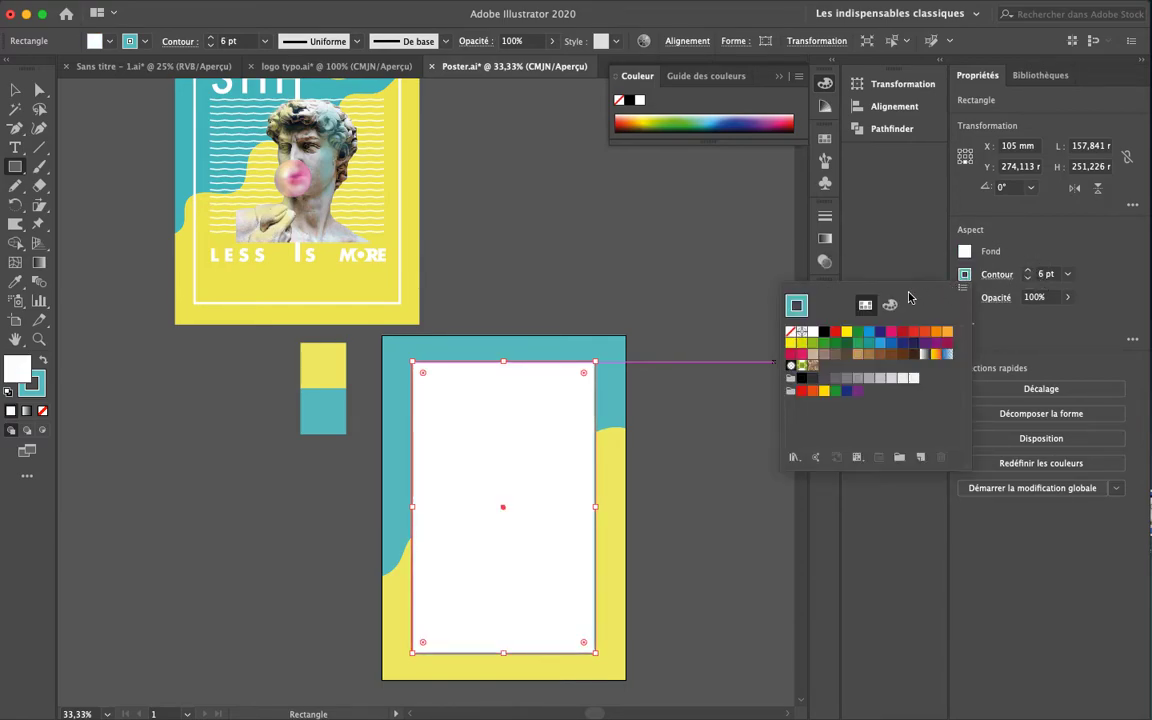
pyautogui.click(814, 333)
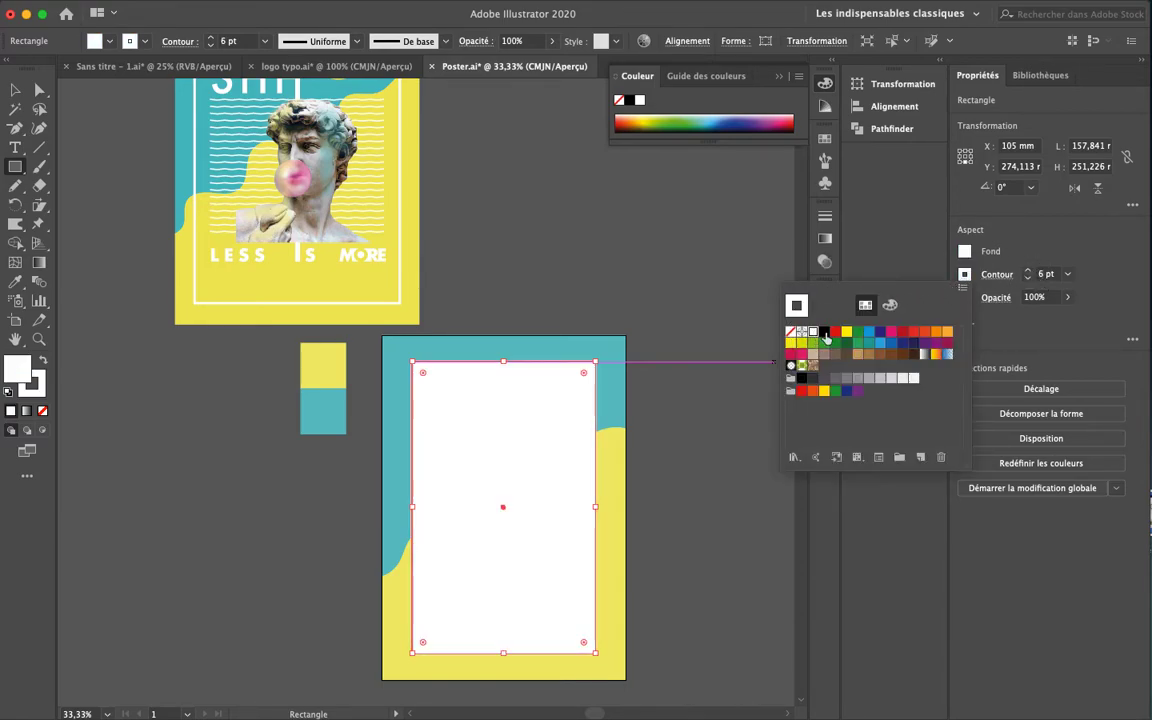
pyautogui.click(965, 255)
pyautogui.click(965, 254)
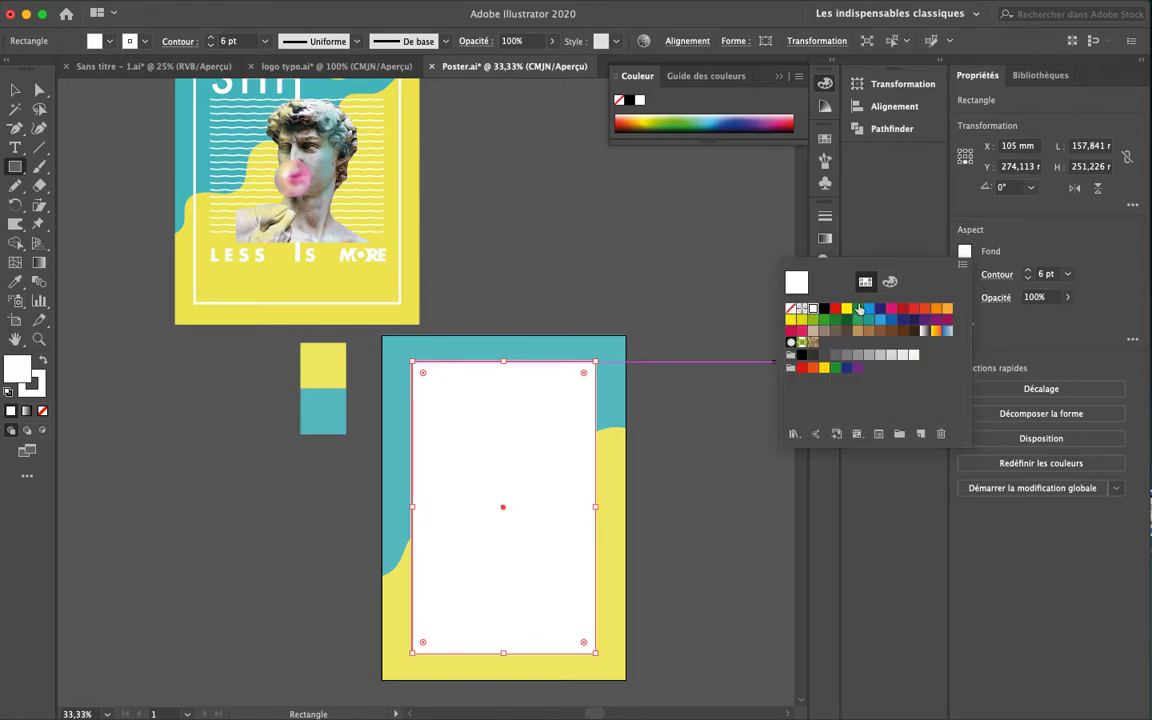
pyautogui.click(791, 310)
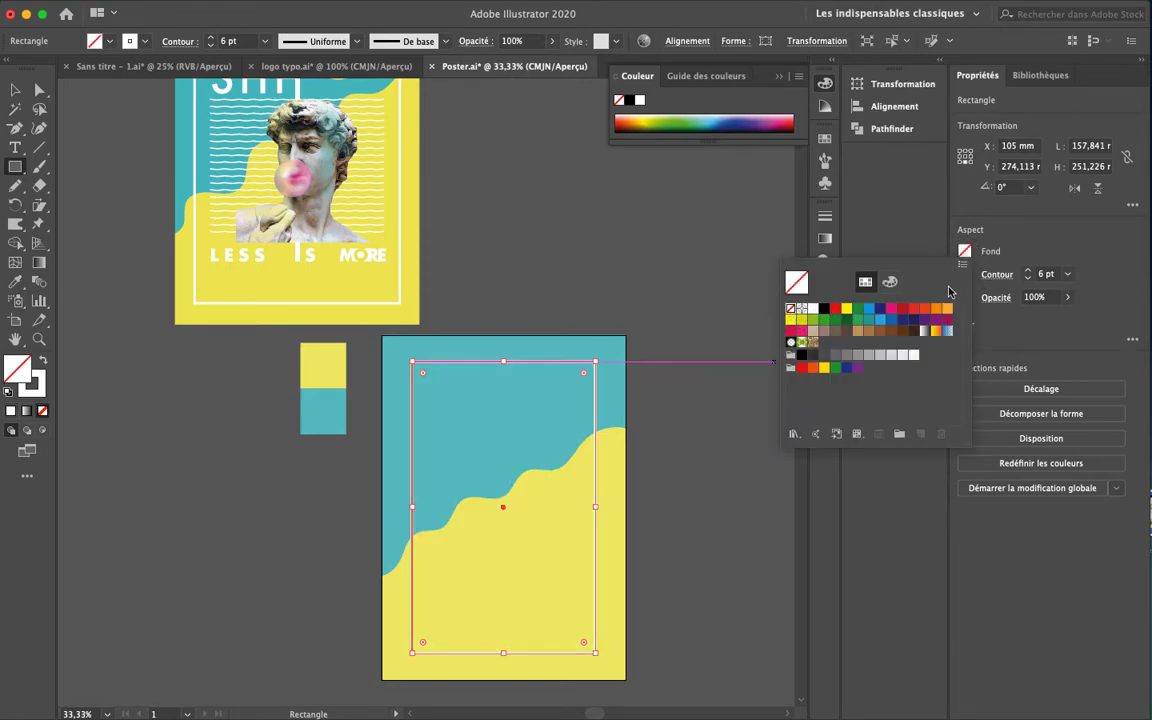
pyautogui.click(1028, 274)
pyautogui.click(1029, 271)
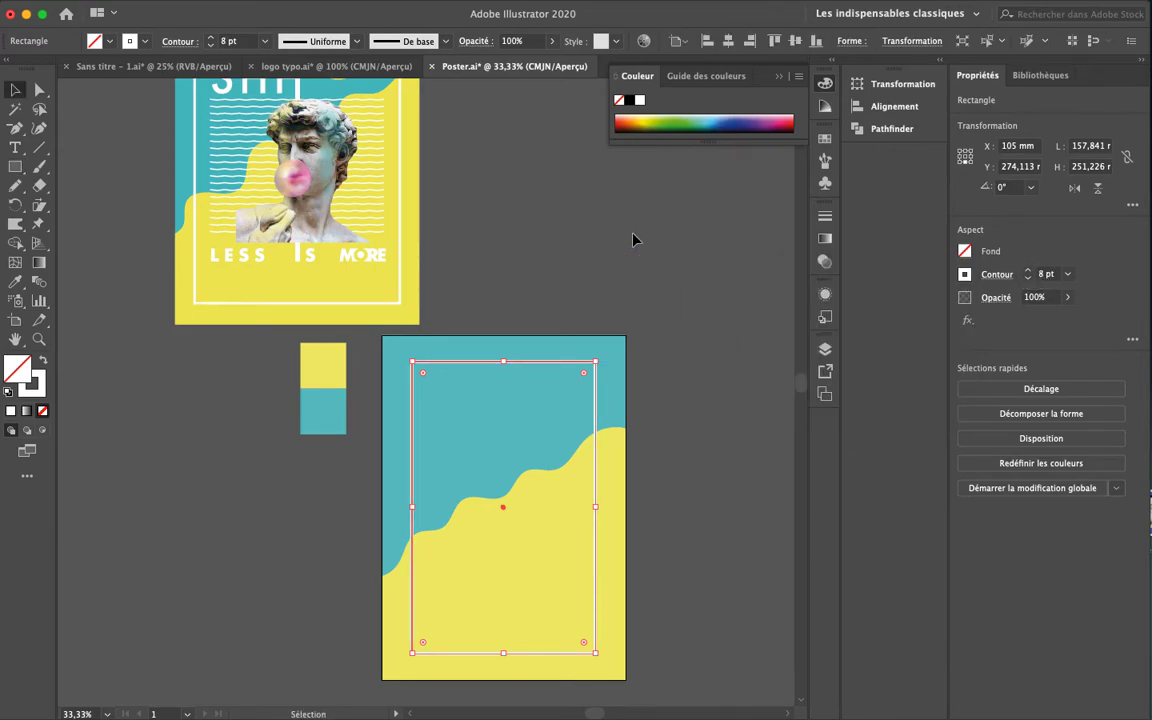
pyautogui.press('v')
pyautogui.click(616, 388)
# Shift the white frame slightly and open the Alignement panel with its align-to option set
pyautogui.moveTo(598, 393); pyautogui.dragTo(612, 425)
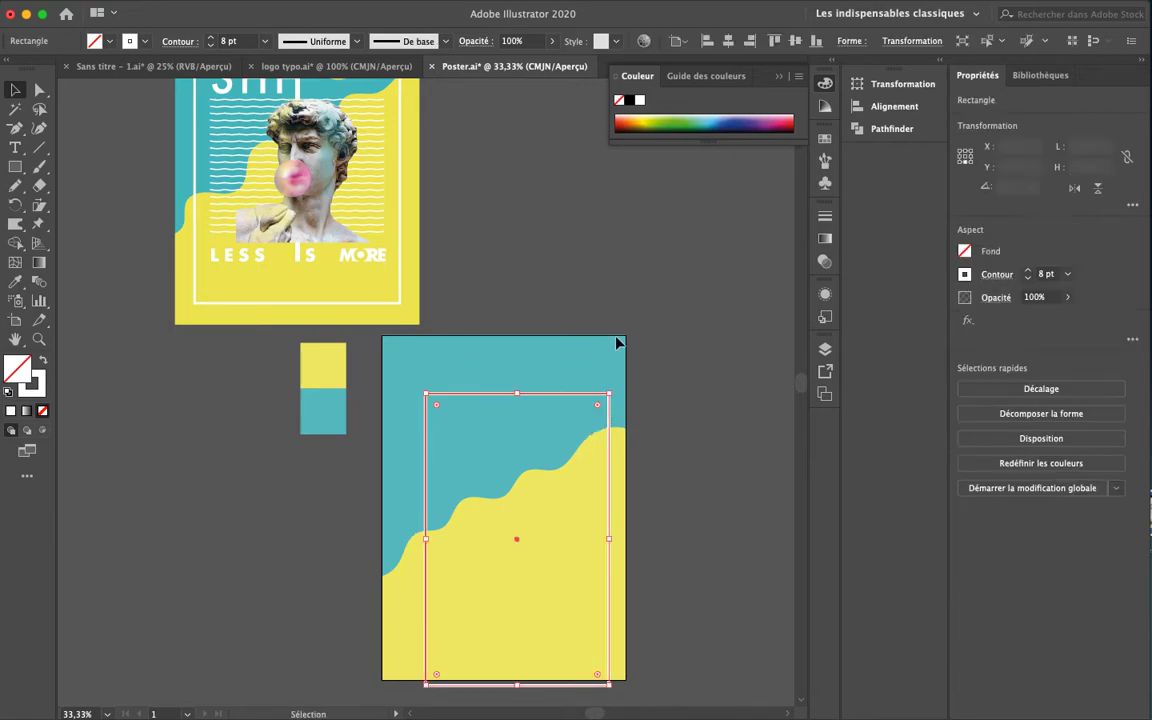
pyautogui.click(727, 449)
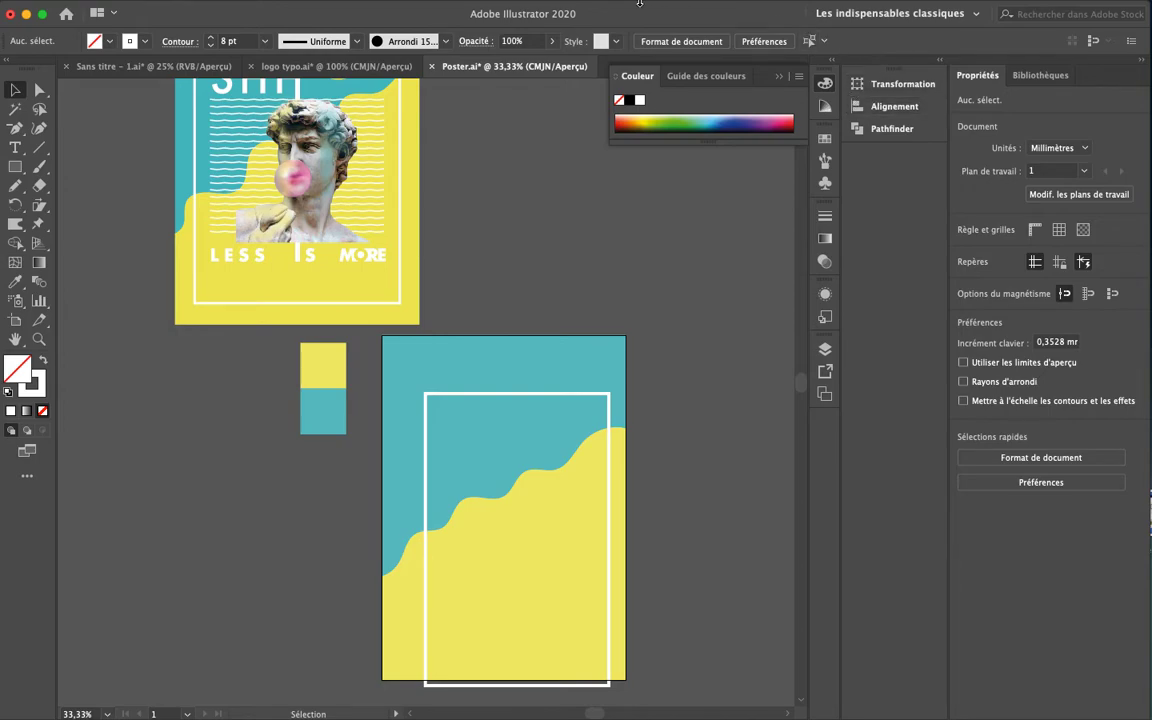
pyautogui.click(425, 8)
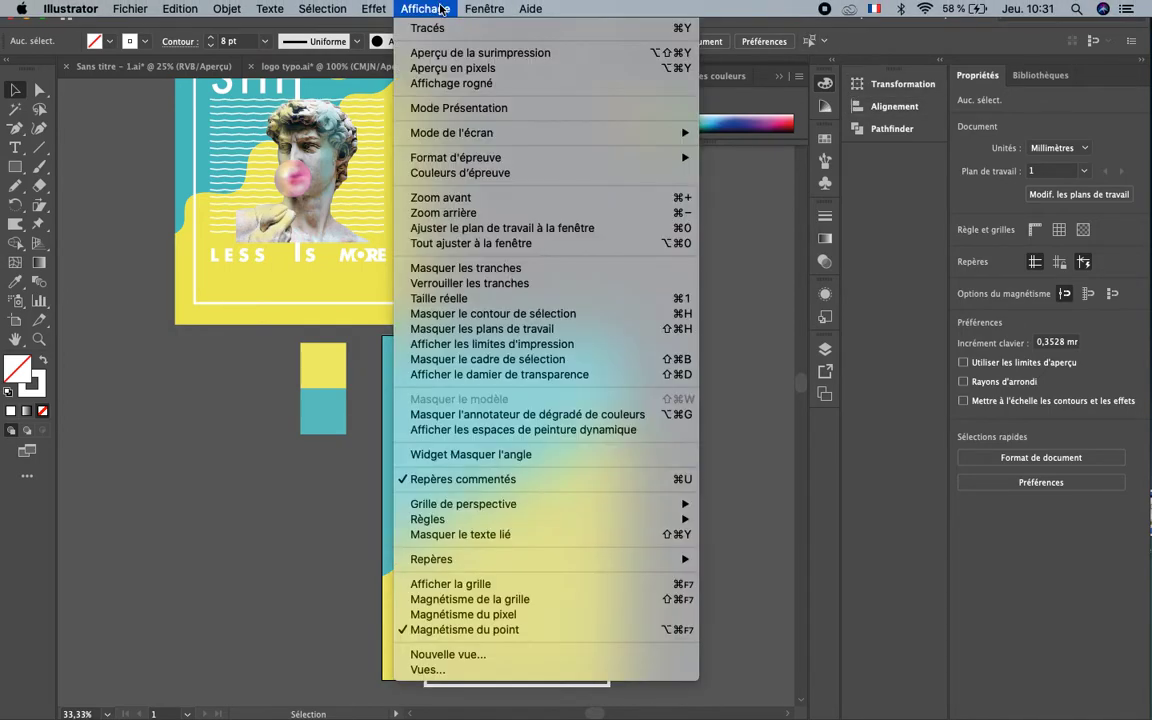
pyautogui.moveTo(484, 8)
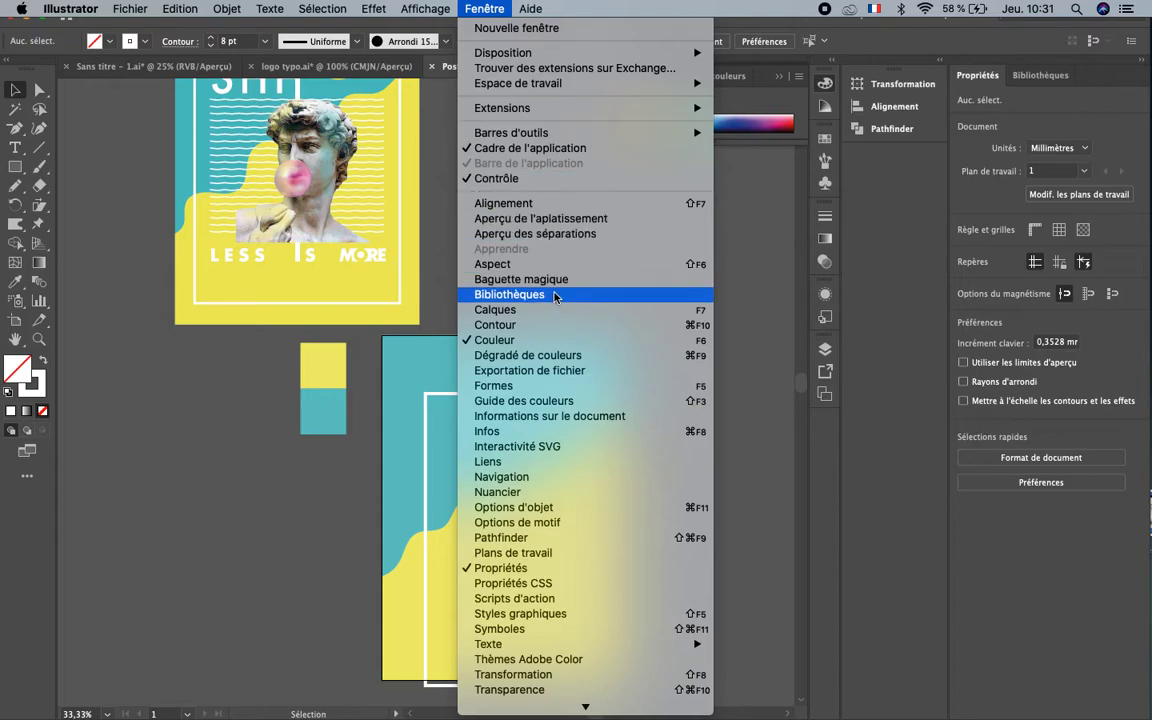
pyautogui.click(510, 203)
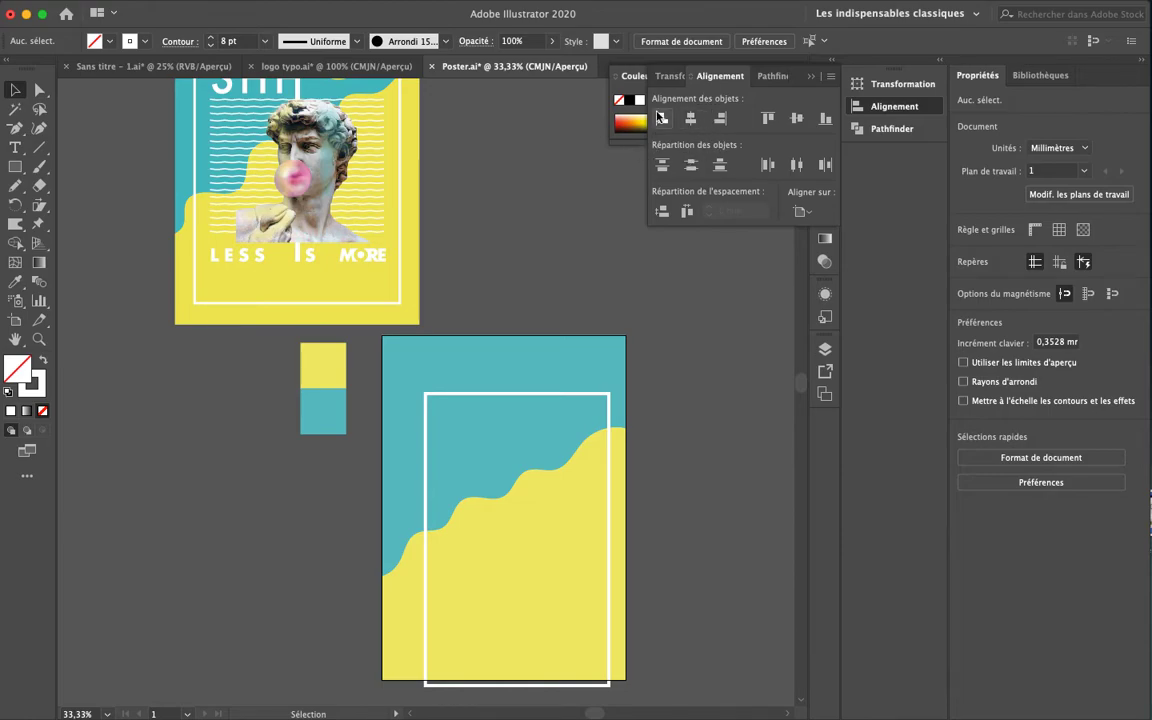
pyautogui.click(813, 209)
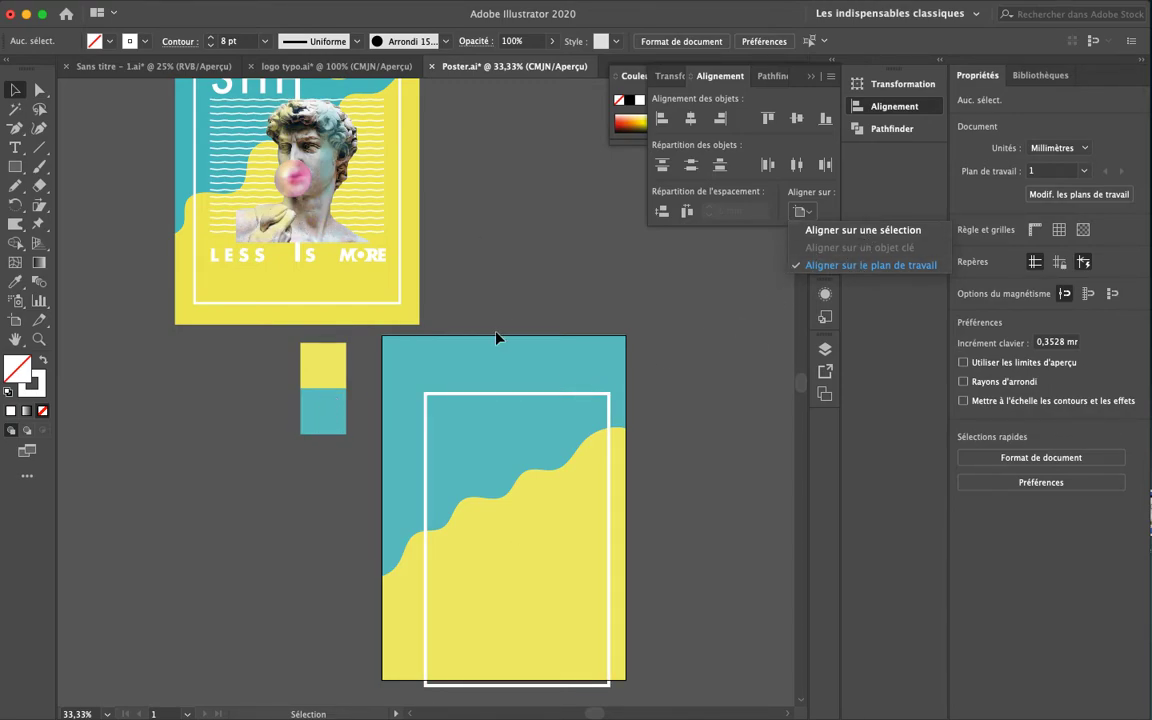
# Centre the white frame horizontally and vertically on the artboard, then close the Alignement panel
pyautogui.click(691, 120)
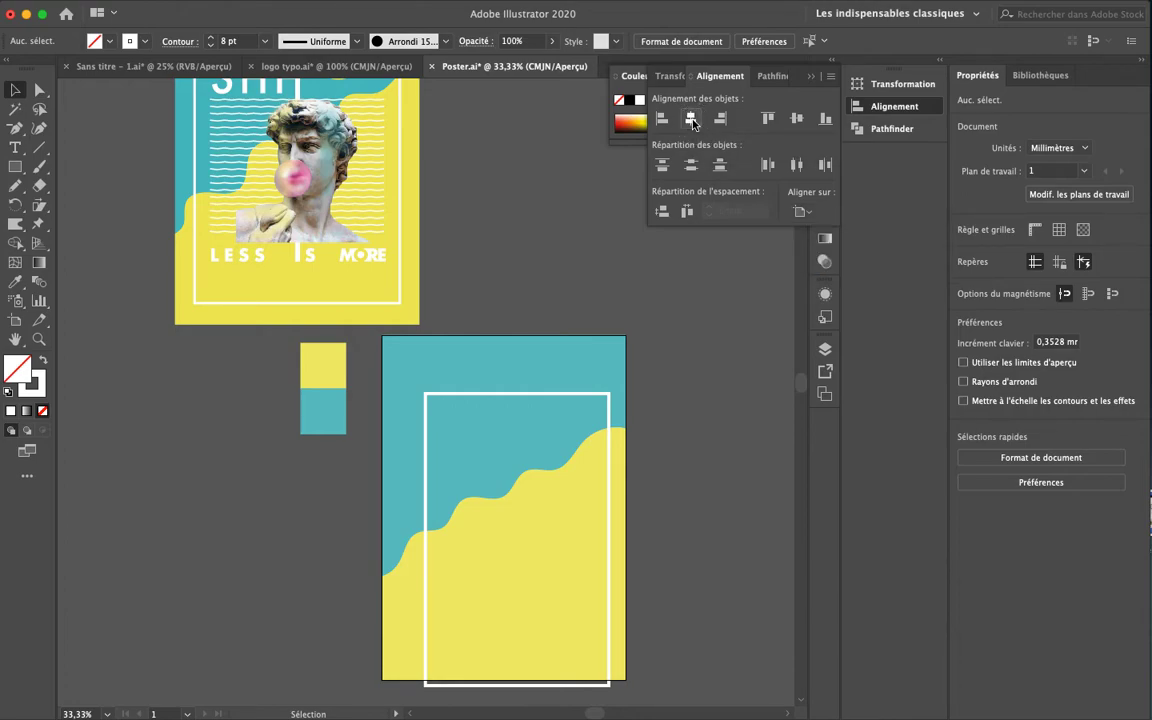
pyautogui.click(610, 453)
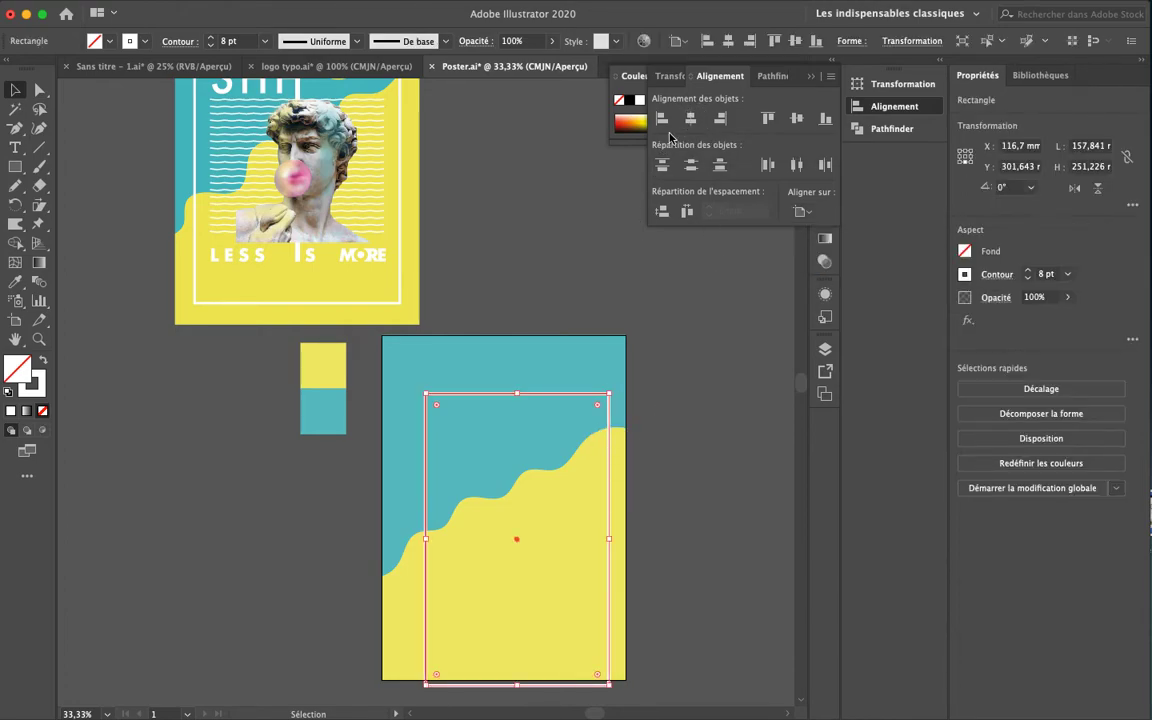
pyautogui.click(690, 120)
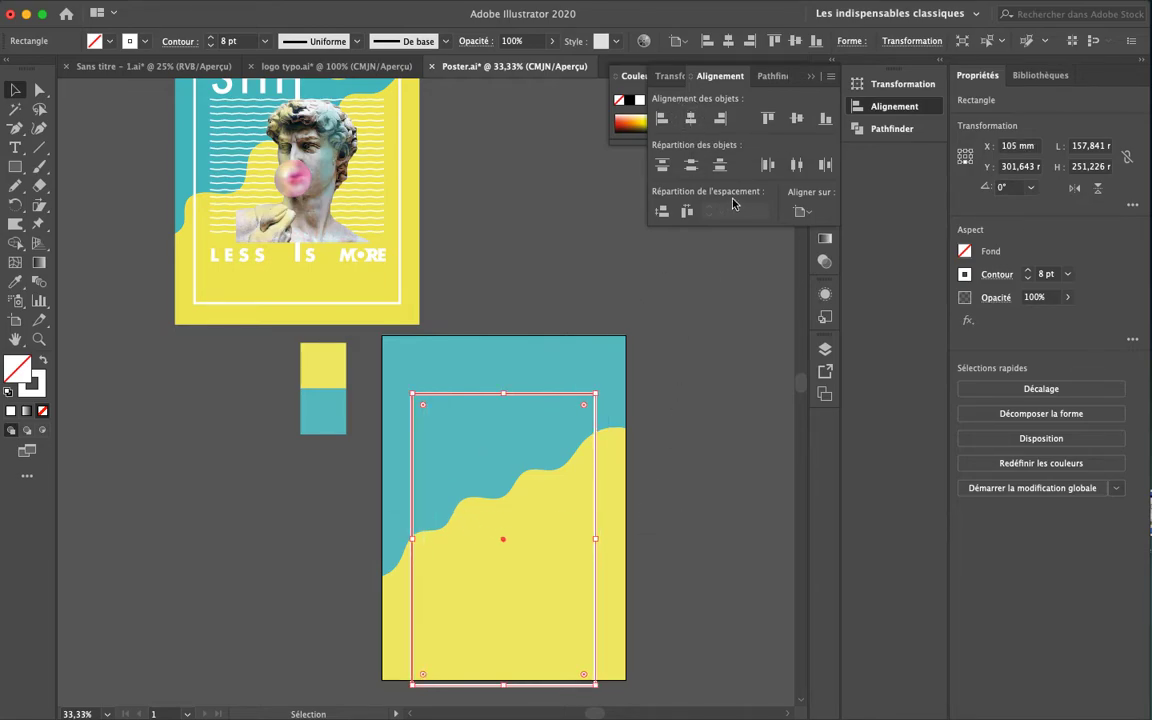
pyautogui.click(796, 119)
pyautogui.click(695, 453)
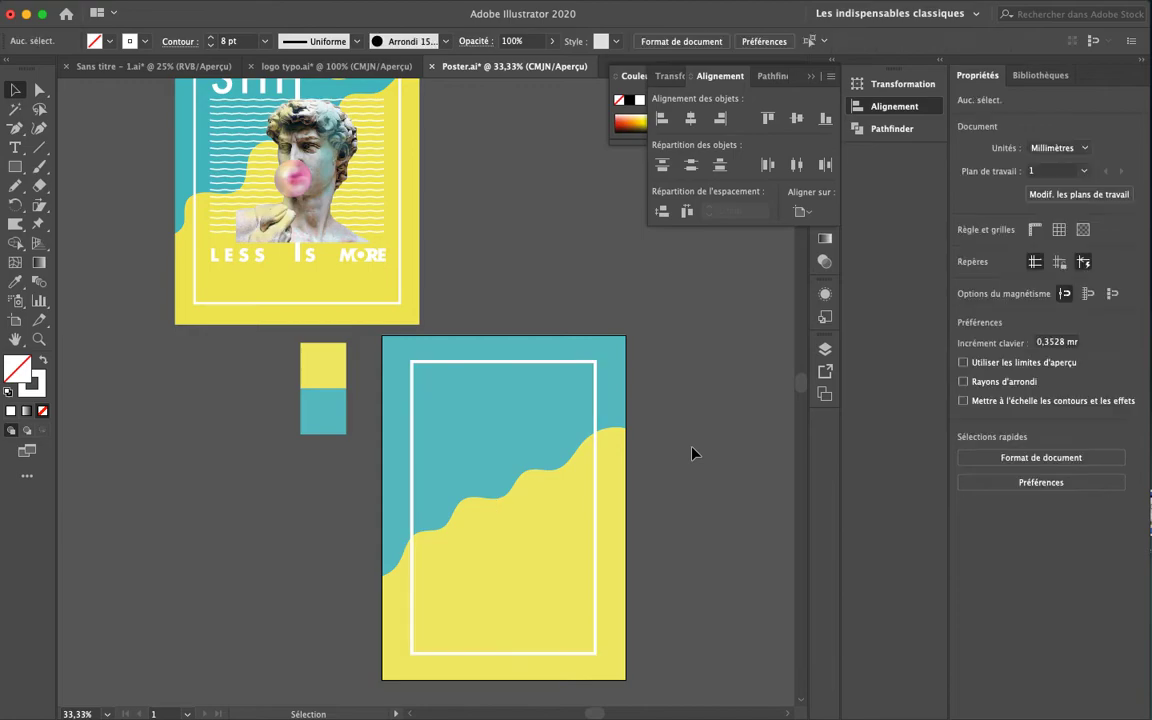
pyautogui.moveTo(713, 420); pyautogui.dragTo(734, 367)
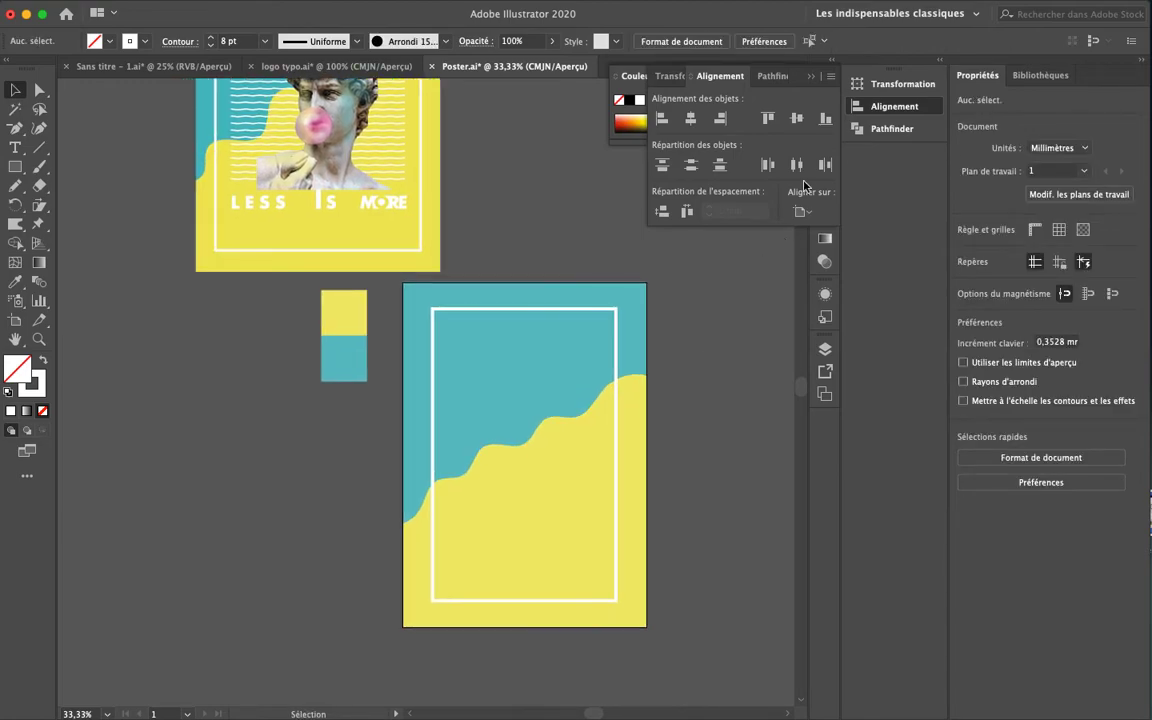
pyautogui.click(867, 108)
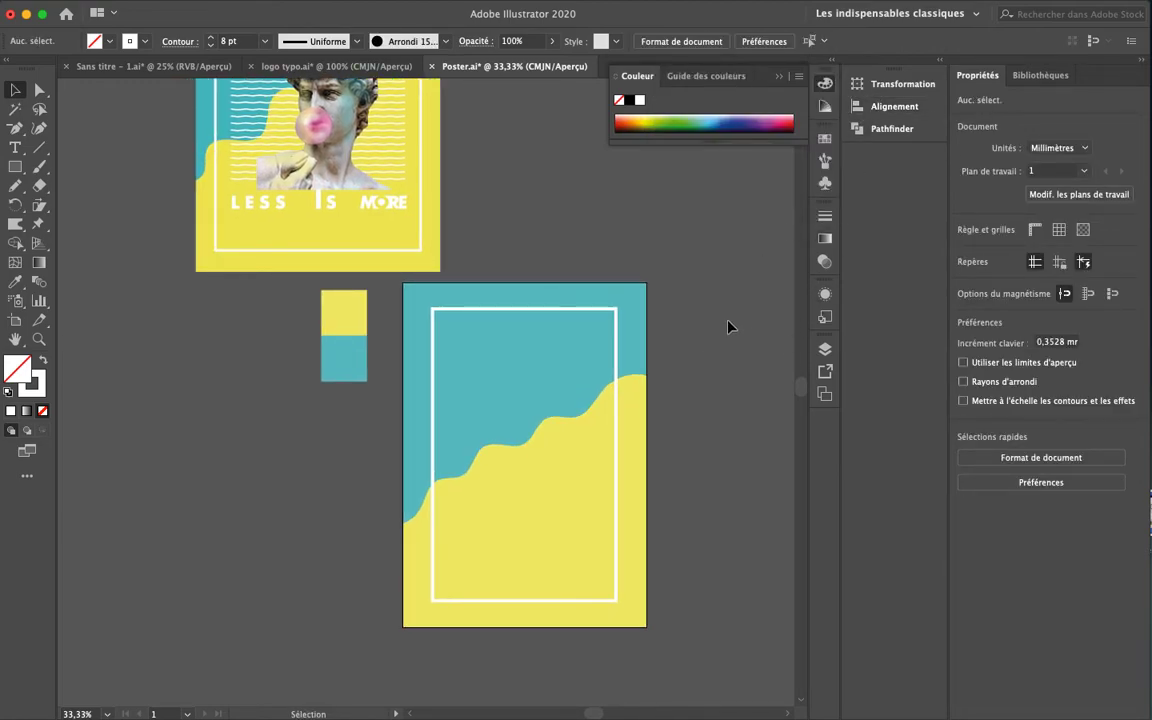
# Type the two-line title 'FRE SHH' near the new poster's top-left
pyautogui.moveTo(686, 427)
pyautogui.mouseDown()
pyautogui.moveTo(663, 427)
pyautogui.moveTo(659, 547)
pyautogui.moveTo(684, 424)
pyautogui.mouseUp()
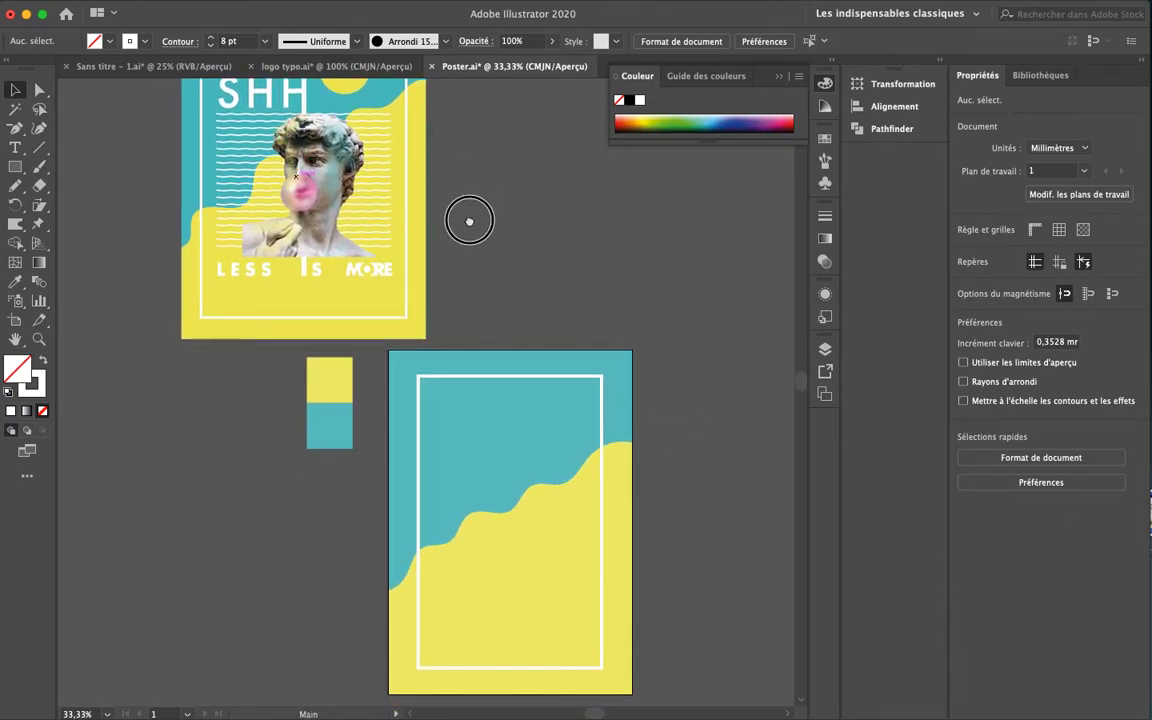
pyautogui.scroll(5, 470, 300)
pyautogui.scroll(-1, 484, 362)
pyautogui.moveTo(485, 362); pyautogui.dragTo(466, 320)
pyautogui.press('t')
pyautogui.click(443, 474)
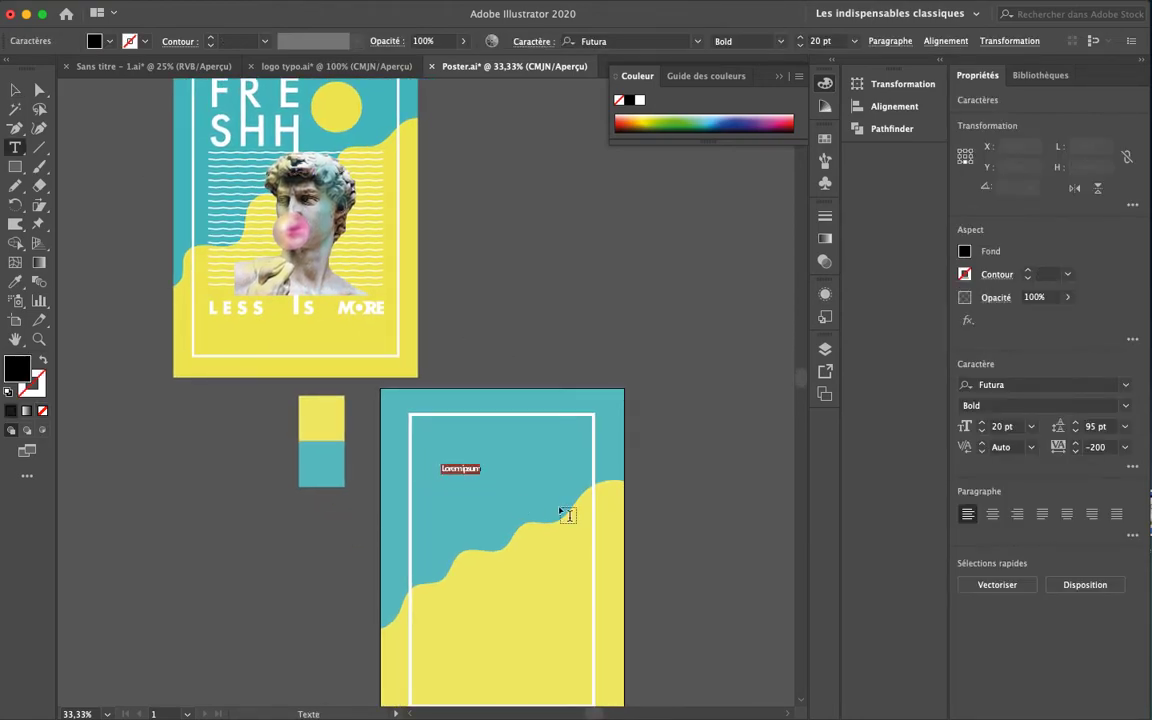
pyautogui.write('FRE ')
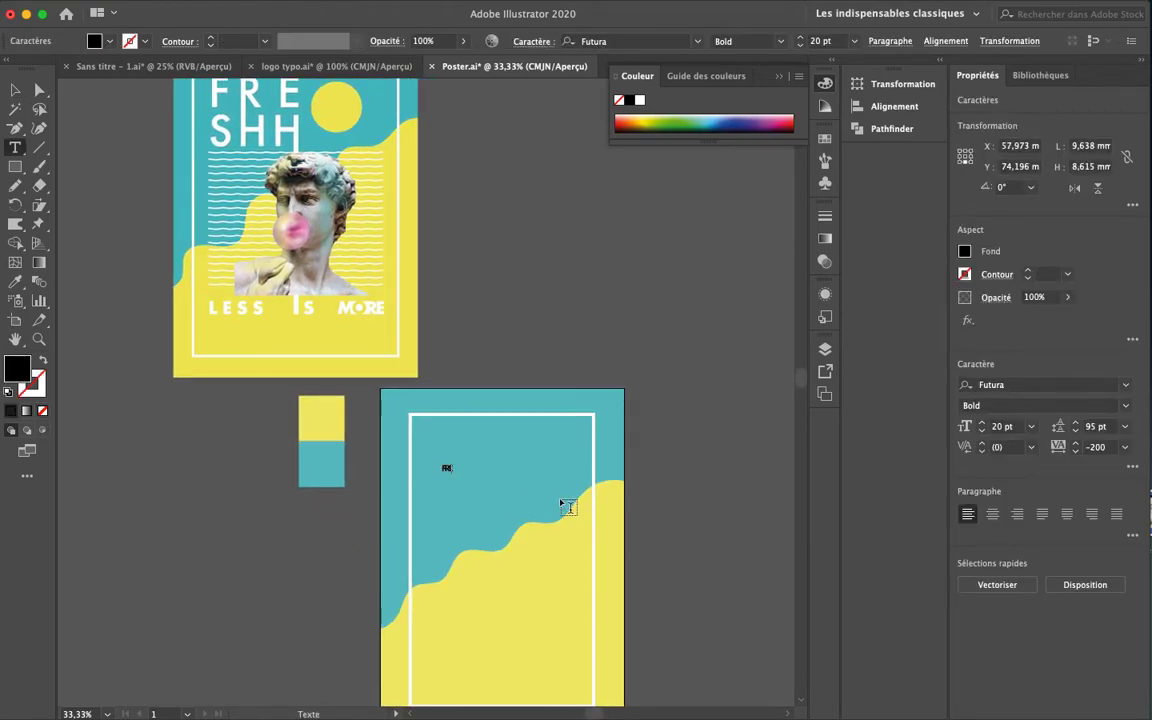
pyautogui.write('SHH')
# Set the whole title to 120 pt with -50 tracking
pyautogui.press('super+a')
pyautogui.click(996, 426)
pyautogui.write('120')
pyautogui.press('Return')
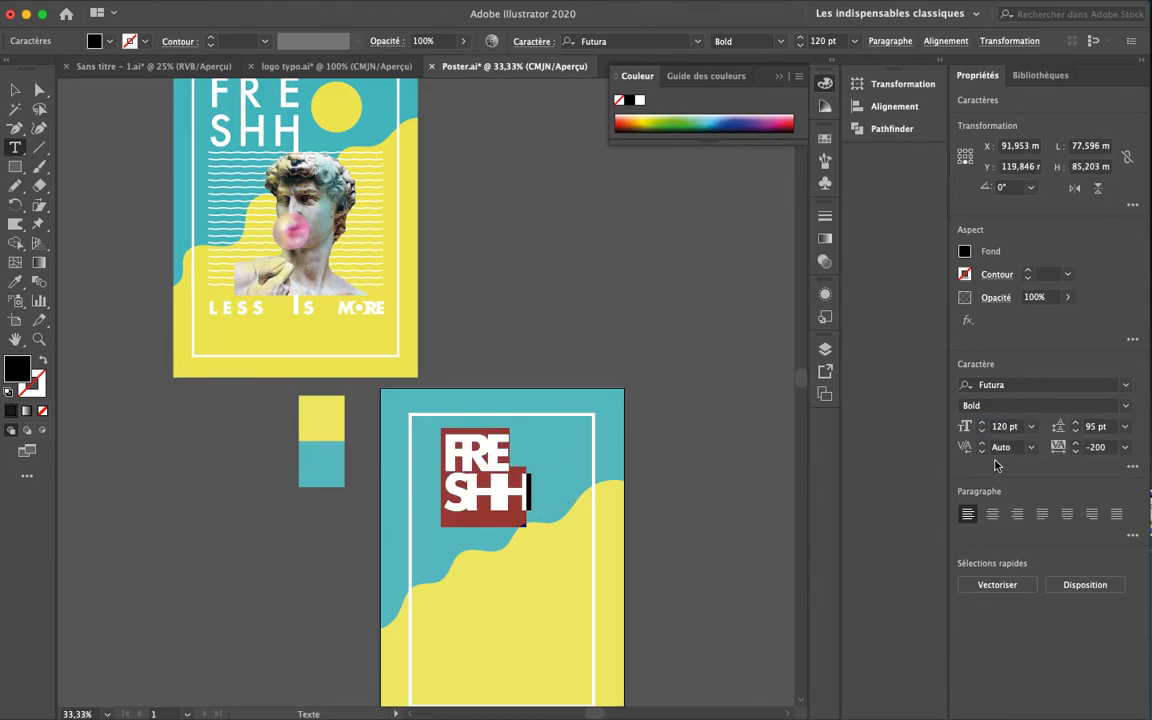
pyautogui.click(1076, 443)
pyautogui.click(1076, 443)
pyautogui.click(1076, 443)
pyautogui.click(1076, 443)
pyautogui.click(1076, 443)
pyautogui.click(1076, 443)
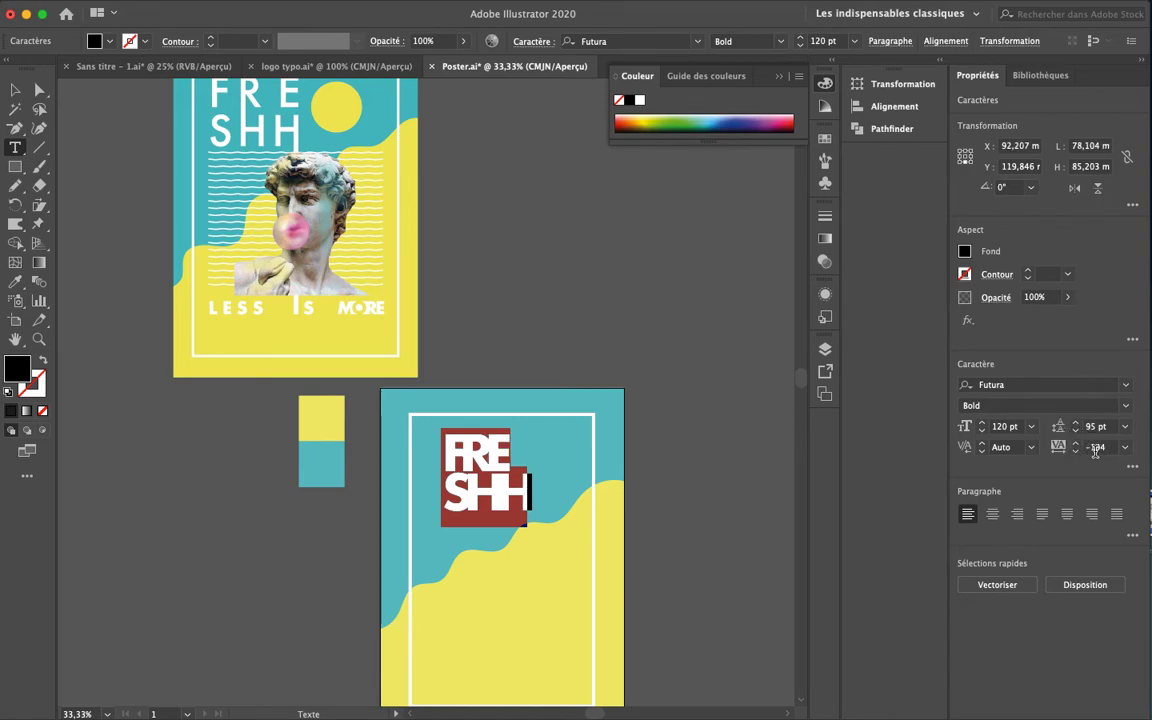
pyautogui.click(1057, 450)
pyautogui.write('-50')
pyautogui.press('Return')
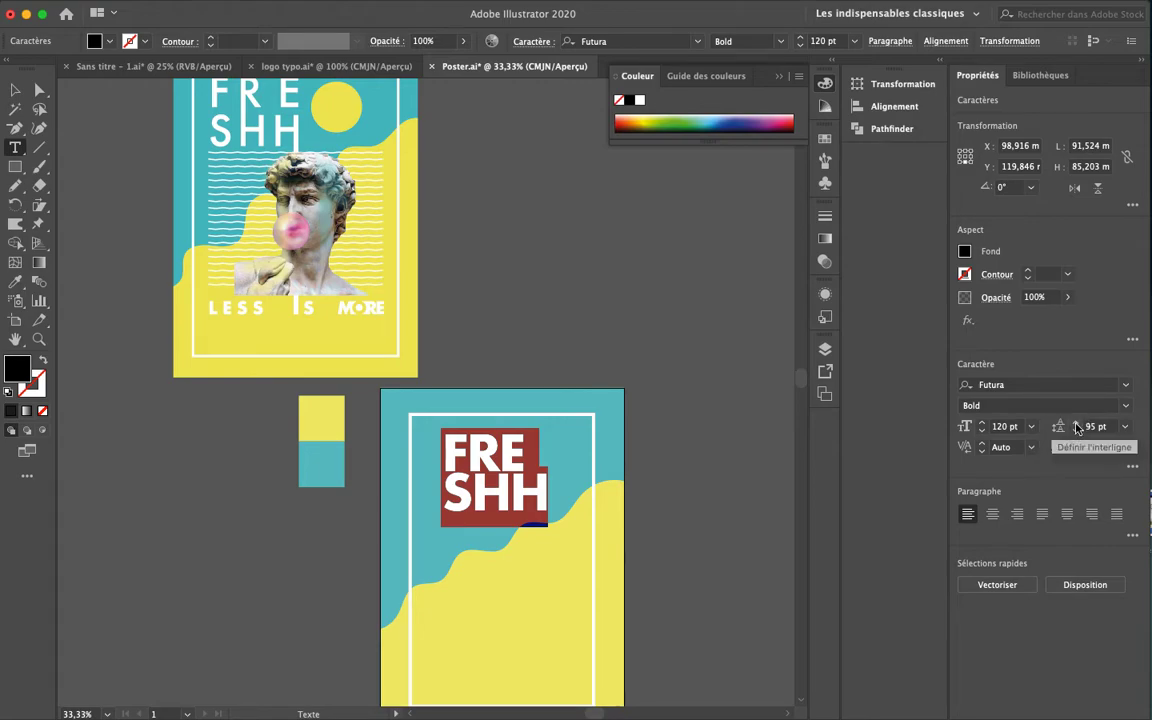
# Widen the FRE line's tracking to 180 and shift the title left in the frame
pyautogui.click(488, 462)
pyautogui.moveTo(449, 459); pyautogui.dragTo(526, 457)
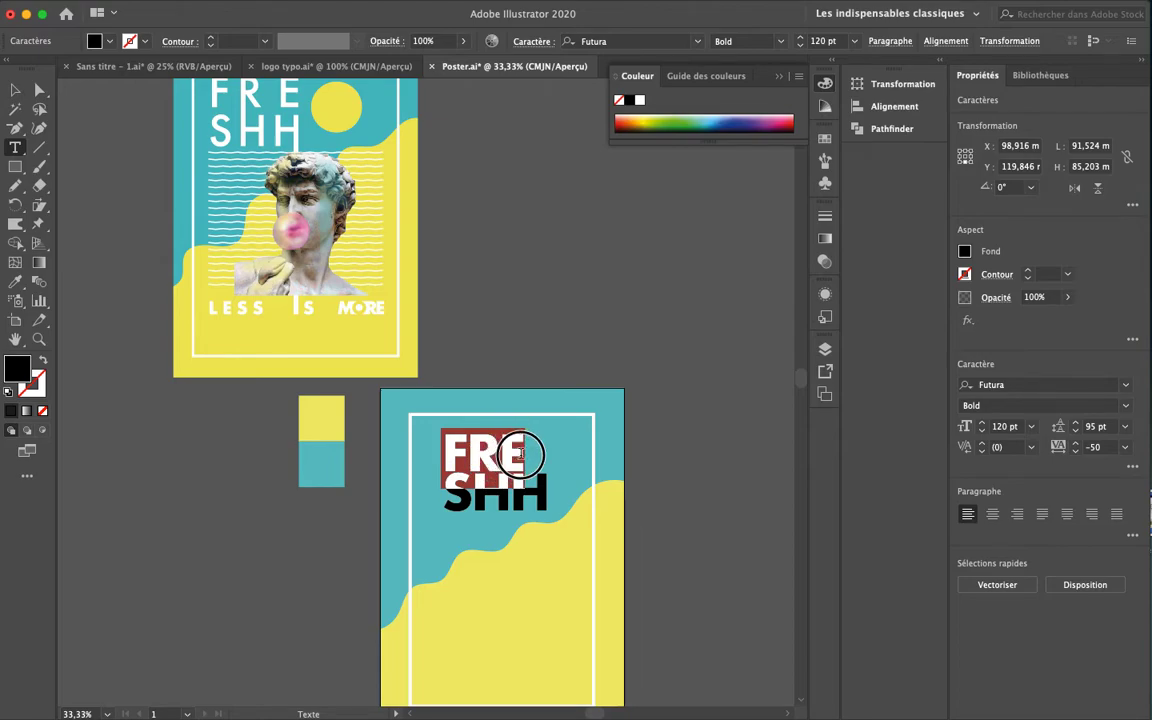
pyautogui.click(1092, 447)
pyautogui.write('50')
pyautogui.press('Return')
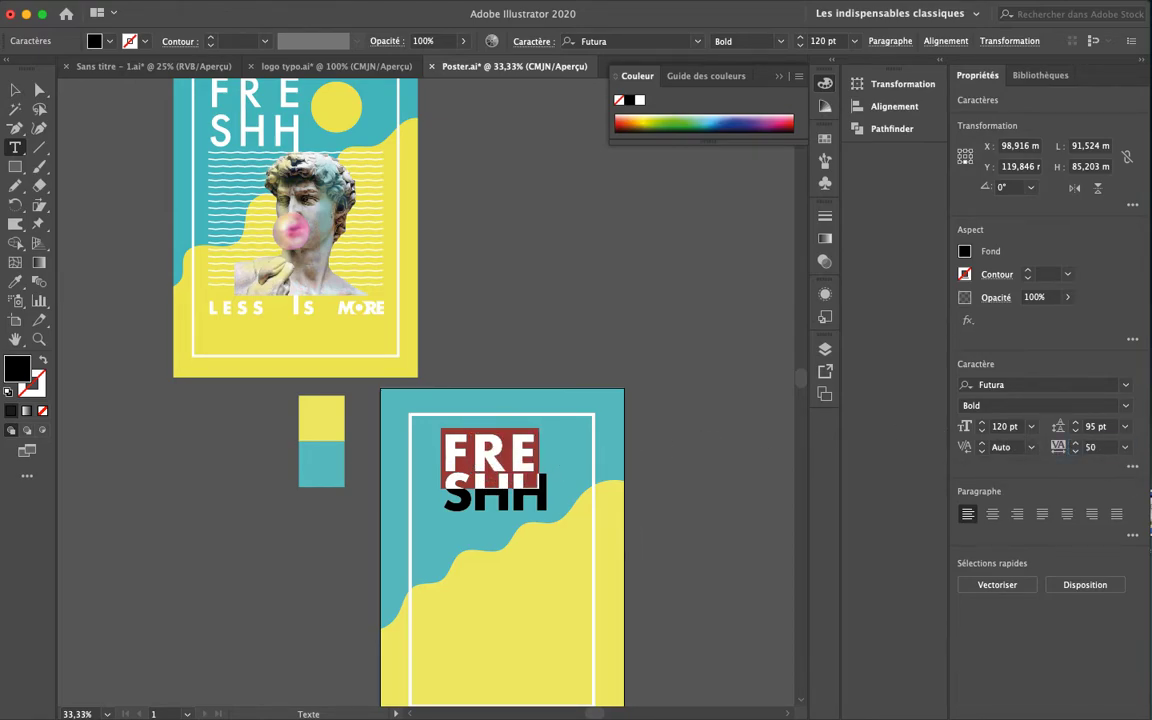
pyautogui.click(1092, 447)
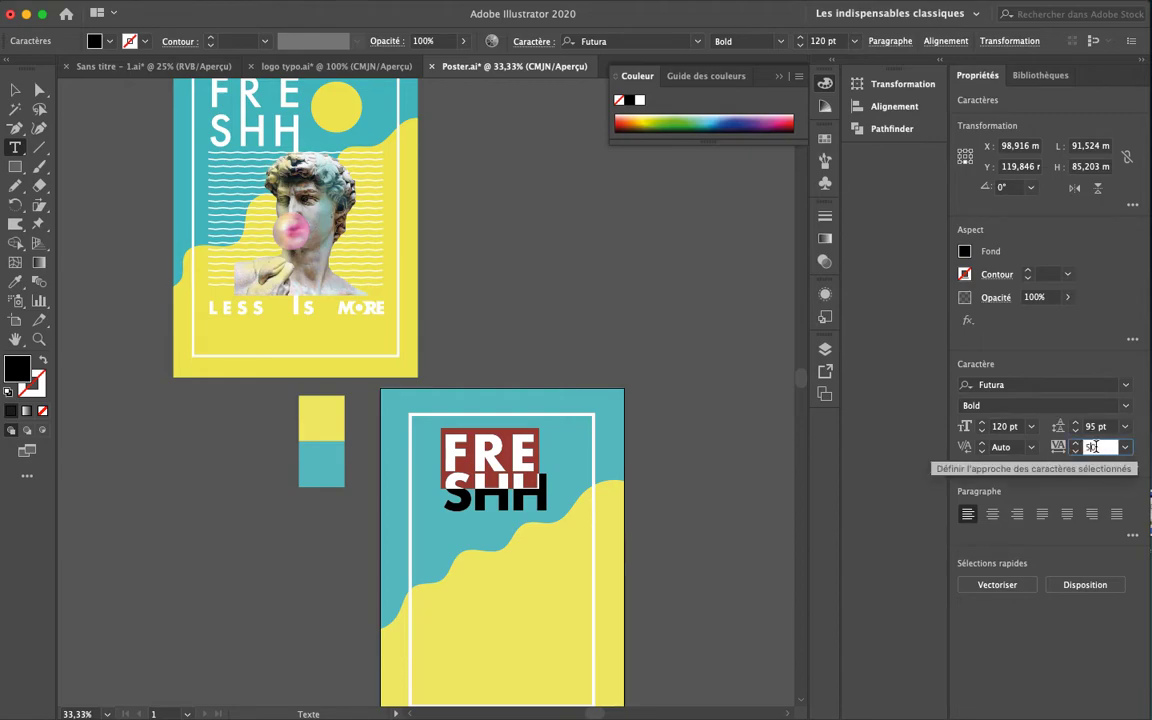
pyautogui.write('7')
pyautogui.press('Return')
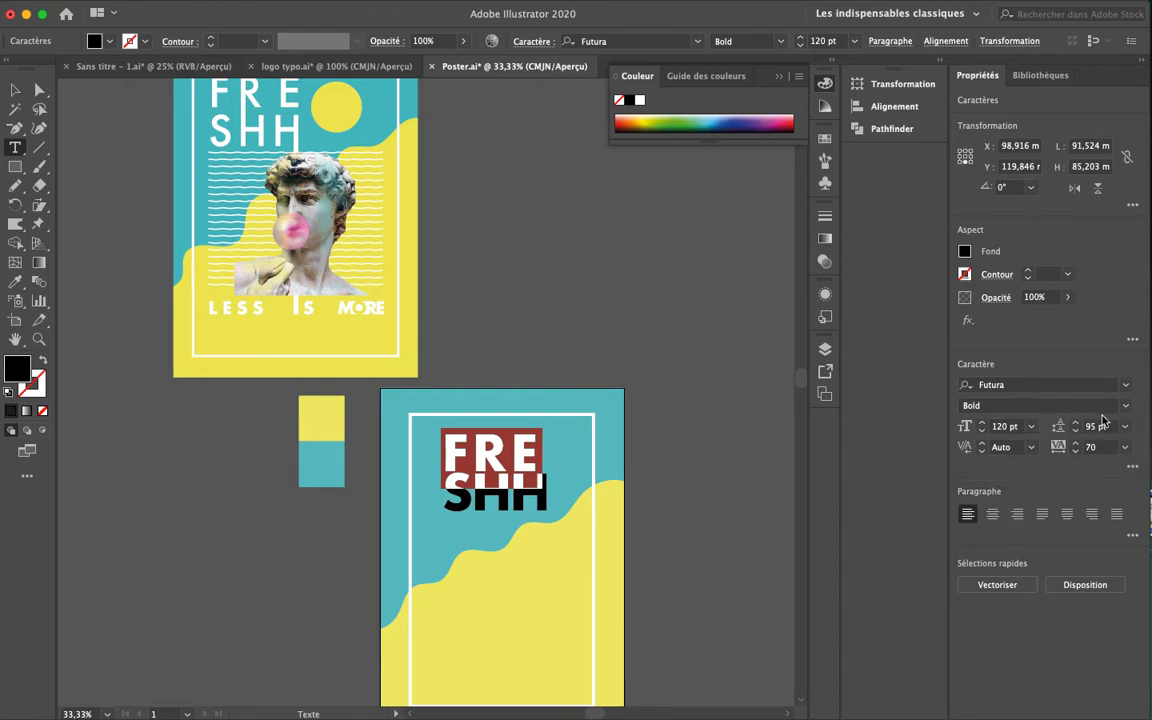
pyautogui.click(1076, 444)
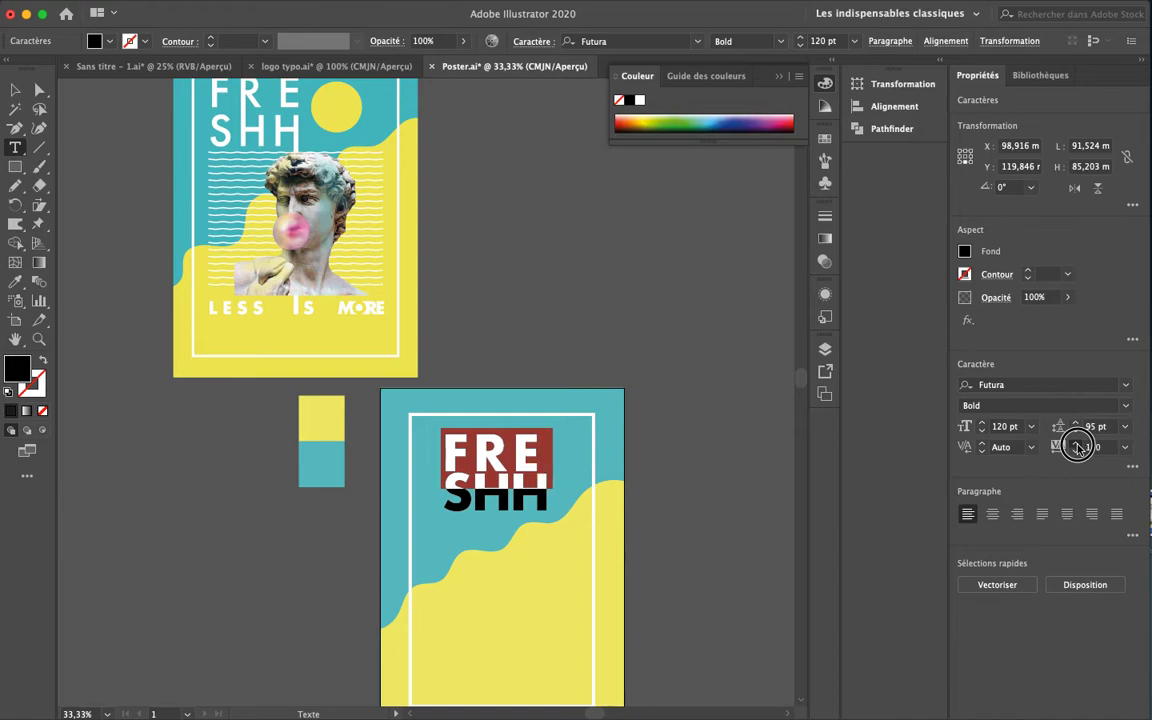
pyautogui.click(1077, 452)
pyautogui.click(1077, 452)
pyautogui.click(1077, 452)
pyautogui.click(1077, 452)
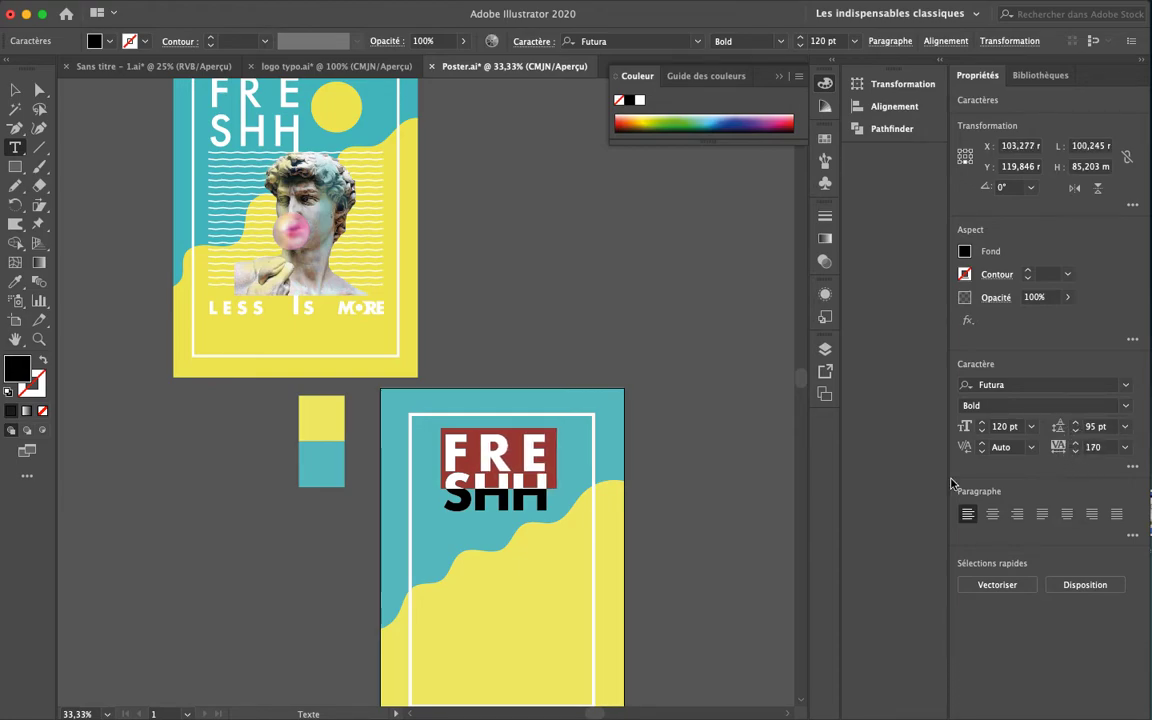
pyautogui.click(1077, 443)
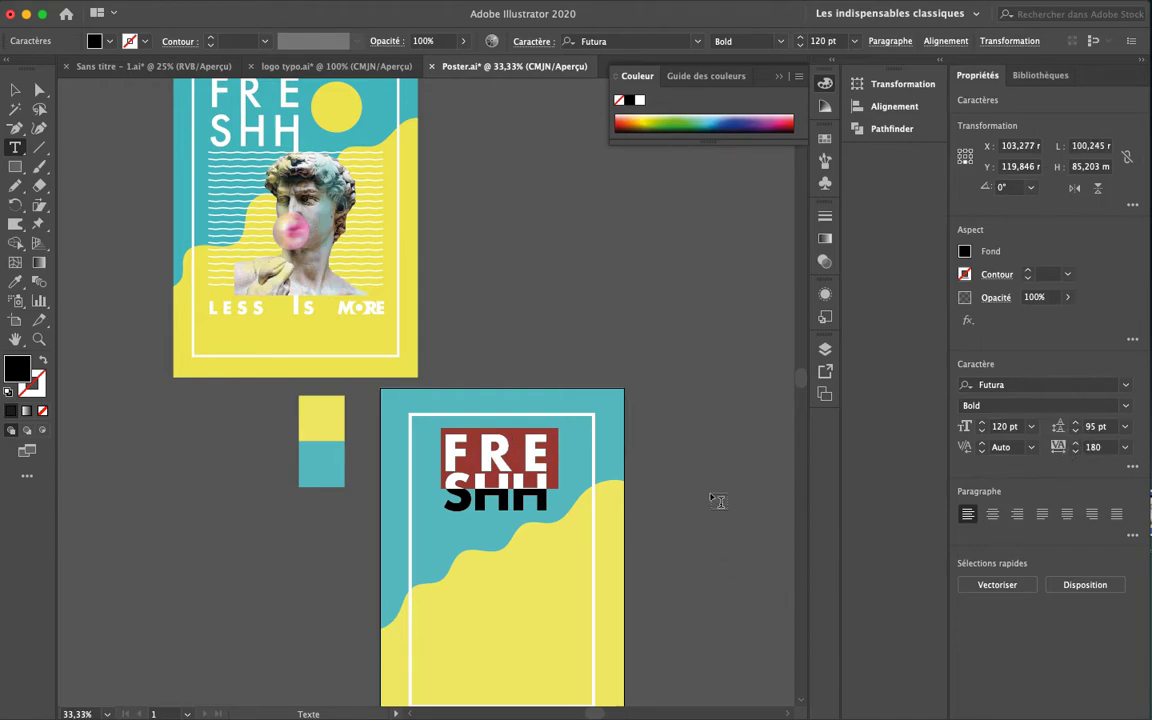
pyautogui.click(15, 90)
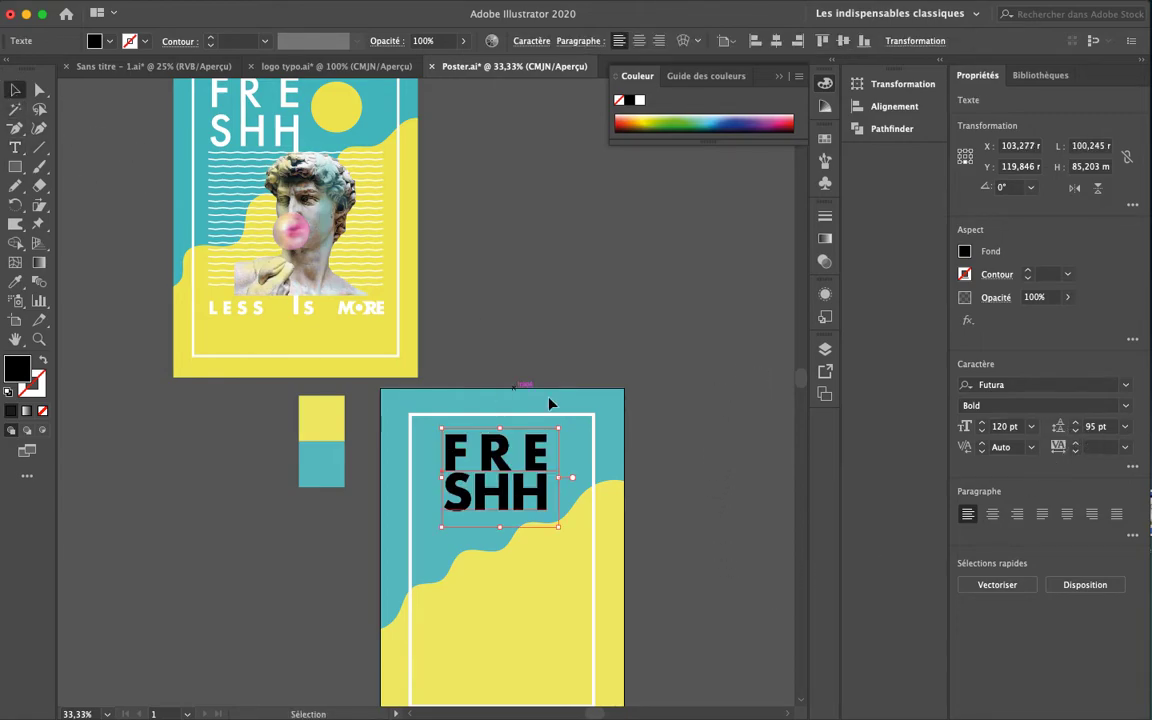
pyautogui.moveTo(535, 458); pyautogui.dragTo(509, 458)
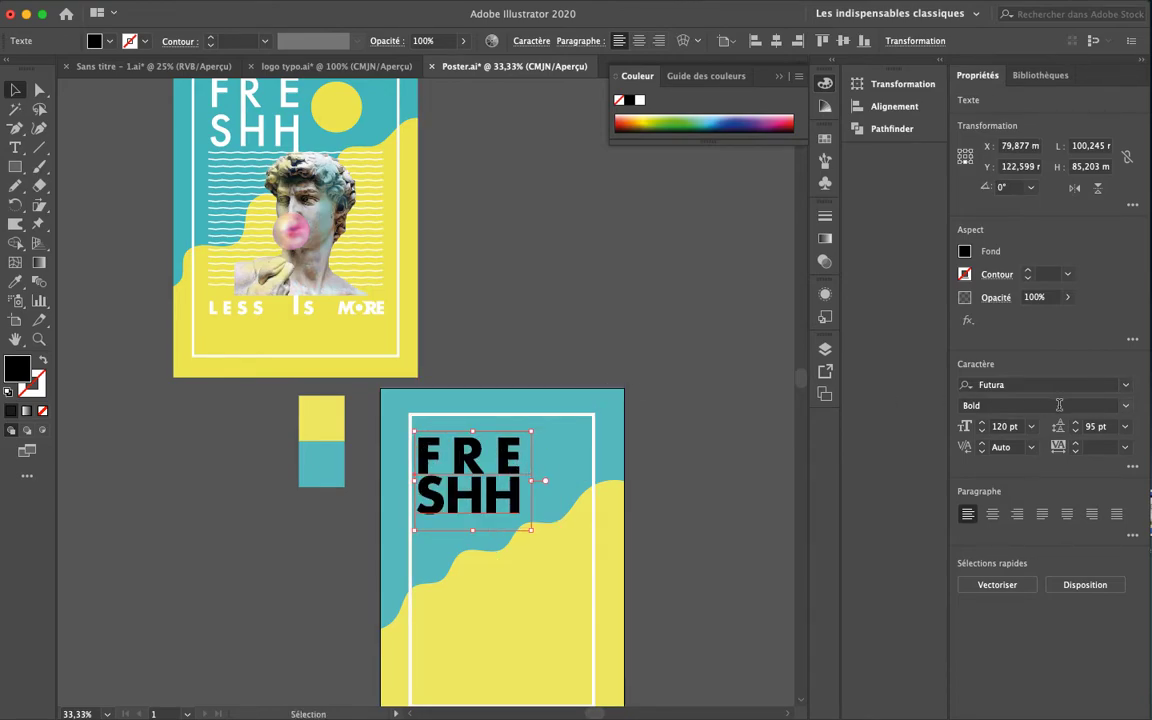
# Fill the FRE SHH title with white
pyautogui.click(964, 253)
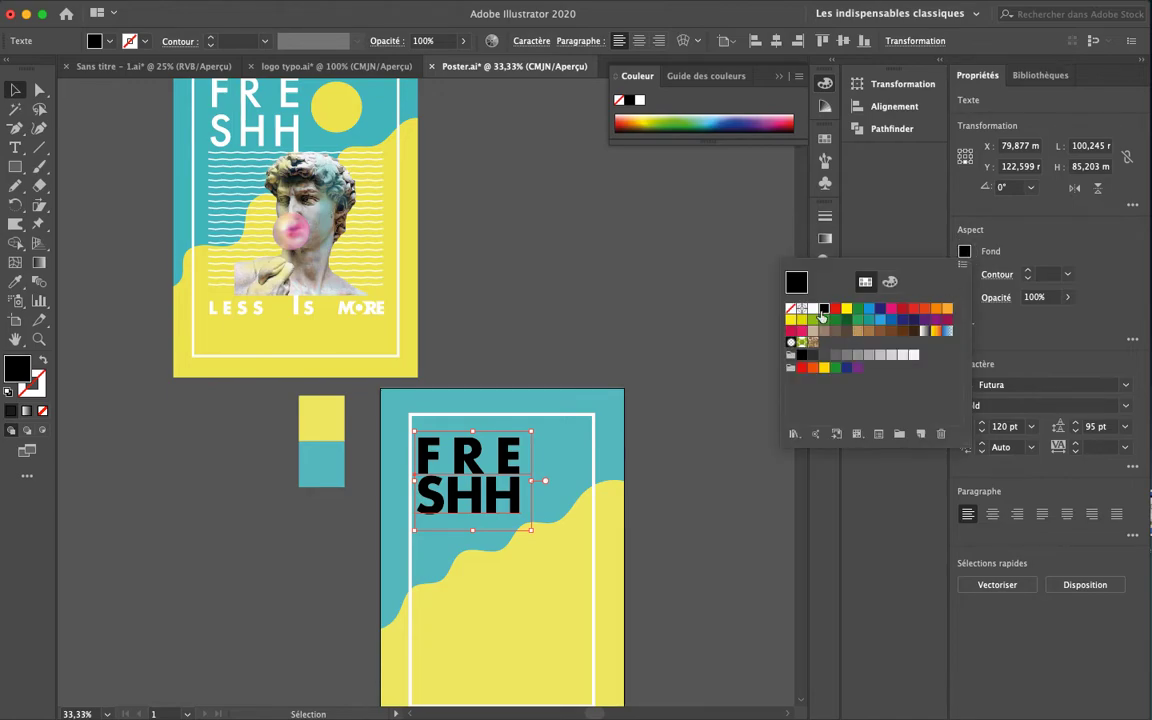
pyautogui.click(814, 309)
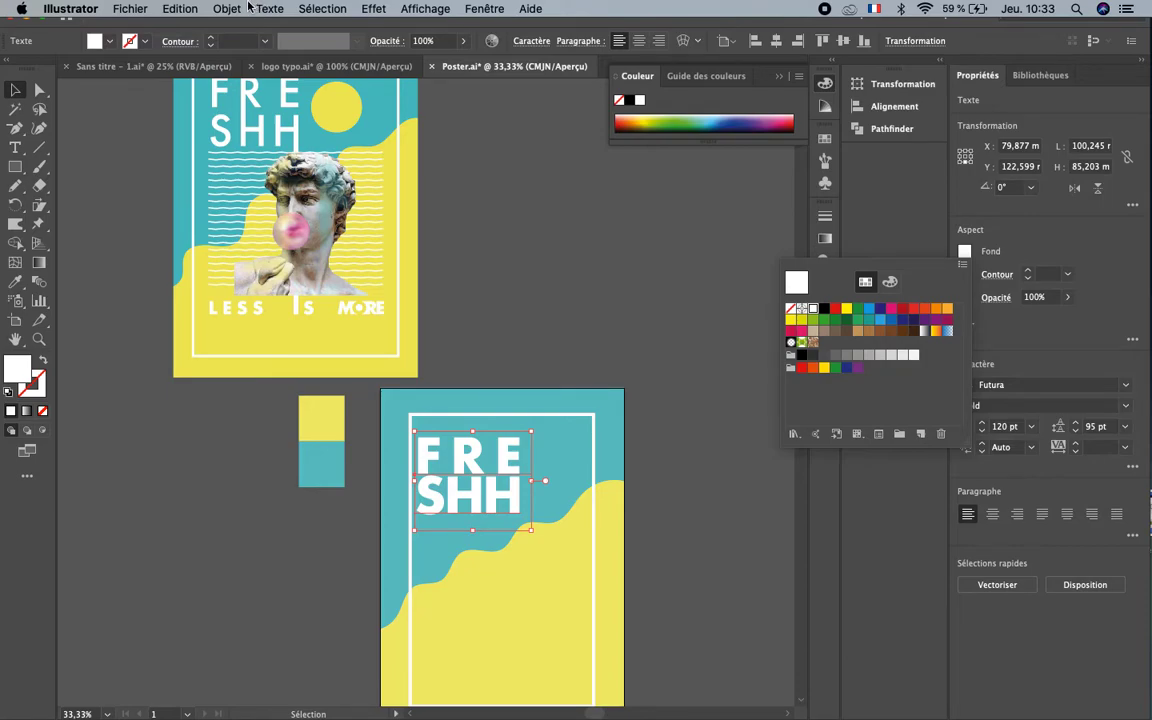
pyautogui.click(480, 481)
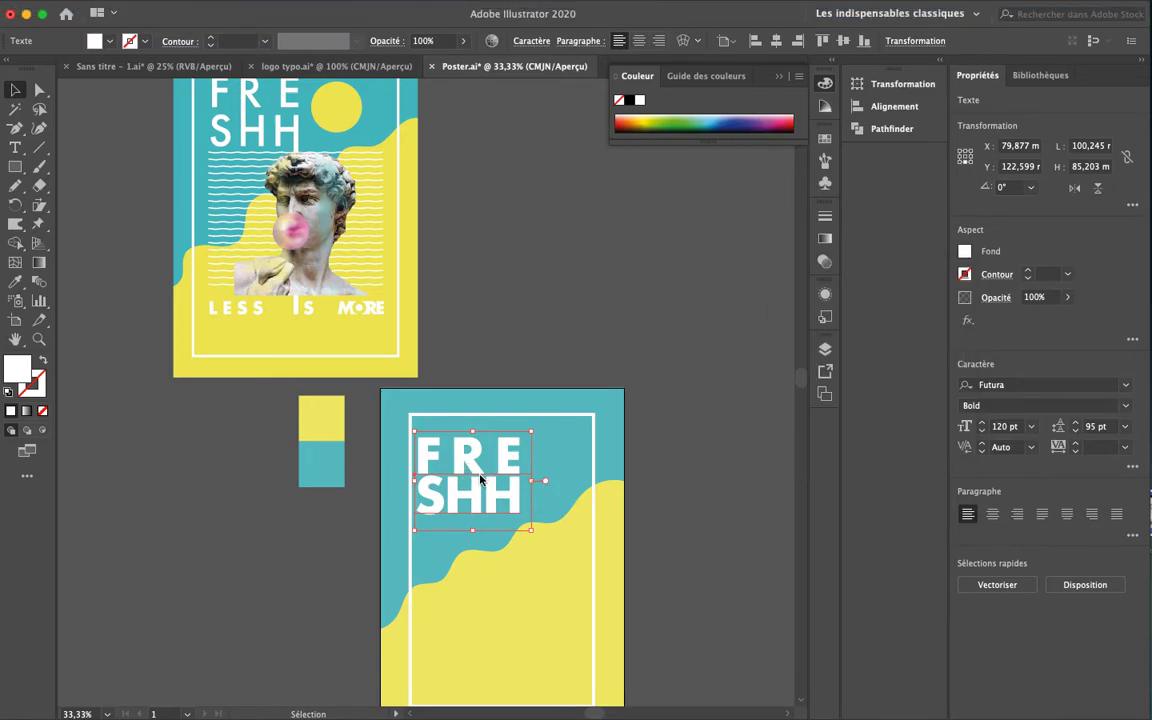
# Change the title's font style from Futura Bold to Futura Medium
pyautogui.doubleClick(480, 493)
pyautogui.press('super+a')
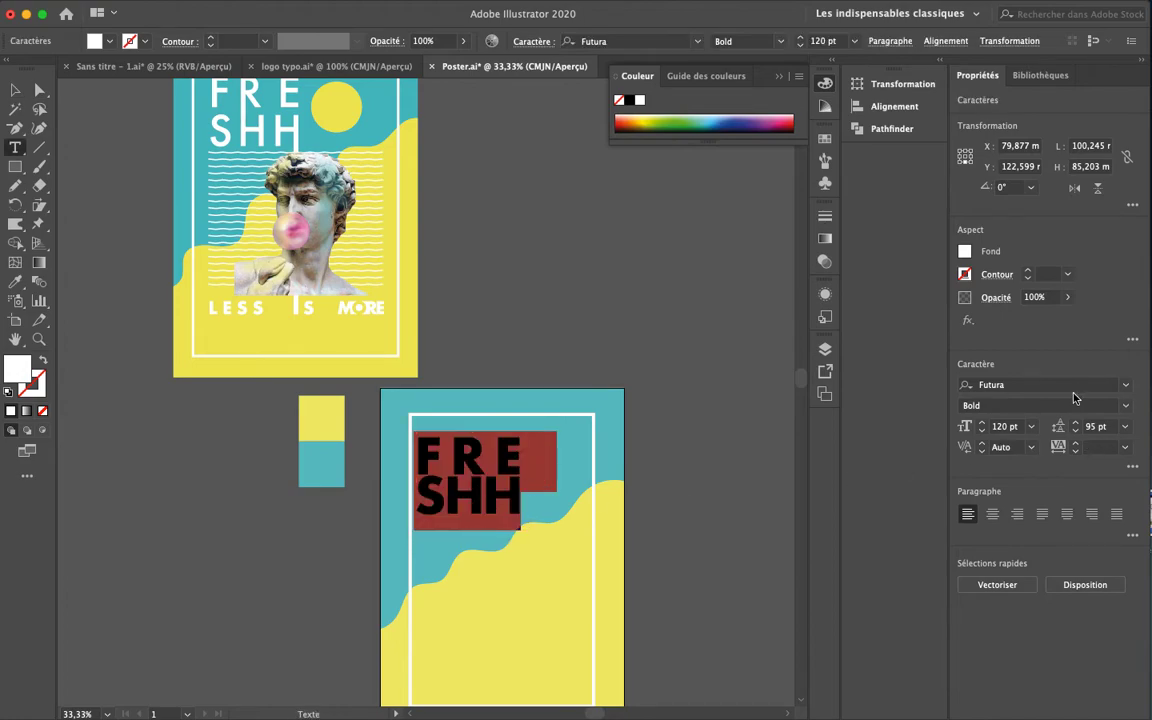
pyautogui.click(1128, 408)
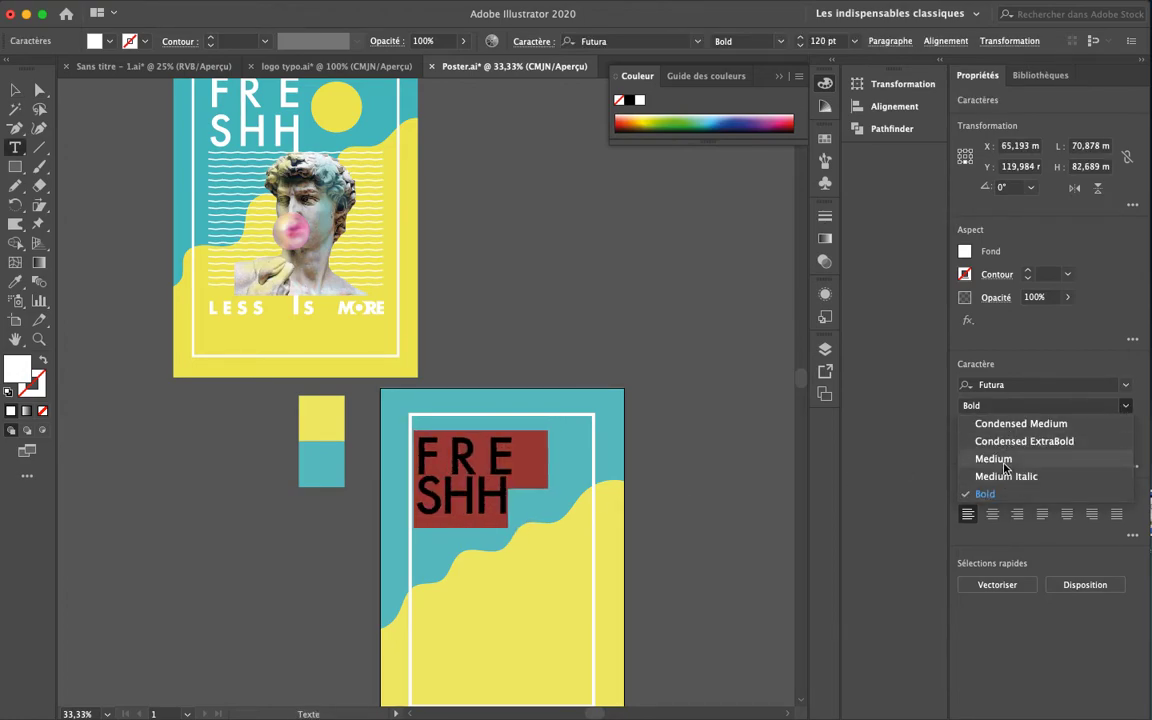
pyautogui.click(1004, 464)
pyautogui.keyDown('super'); pyautogui.click(625, 376); pyautogui.keyUp('super')
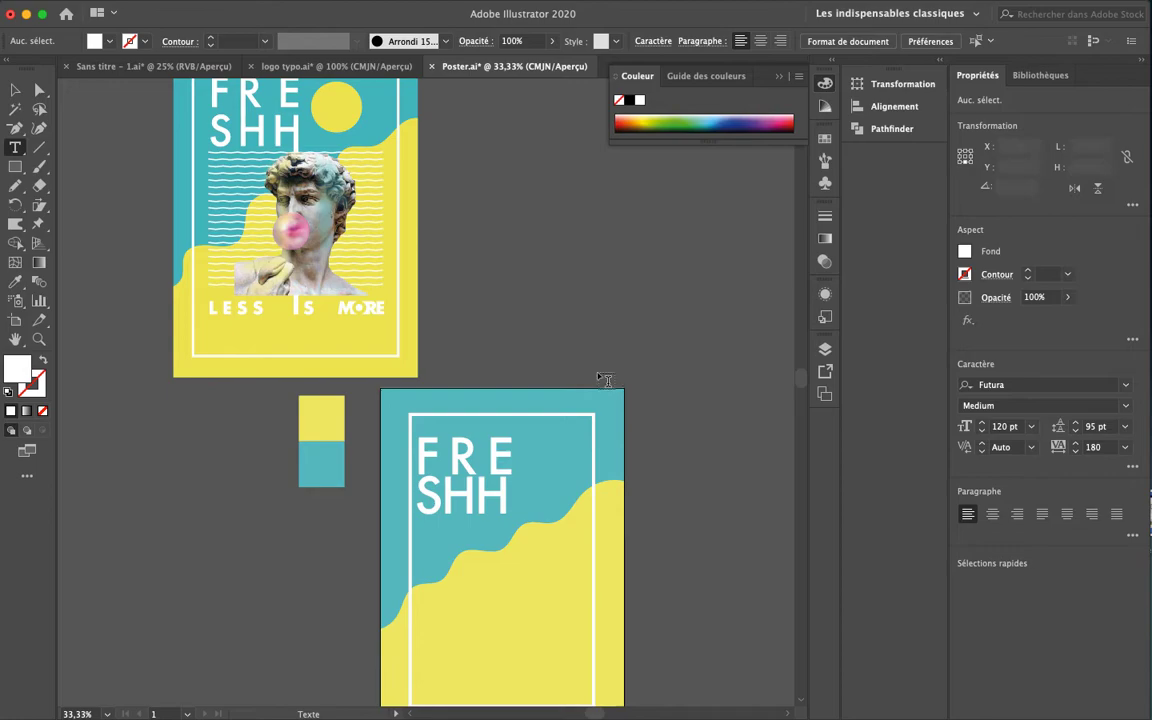
pyautogui.click(15, 90)
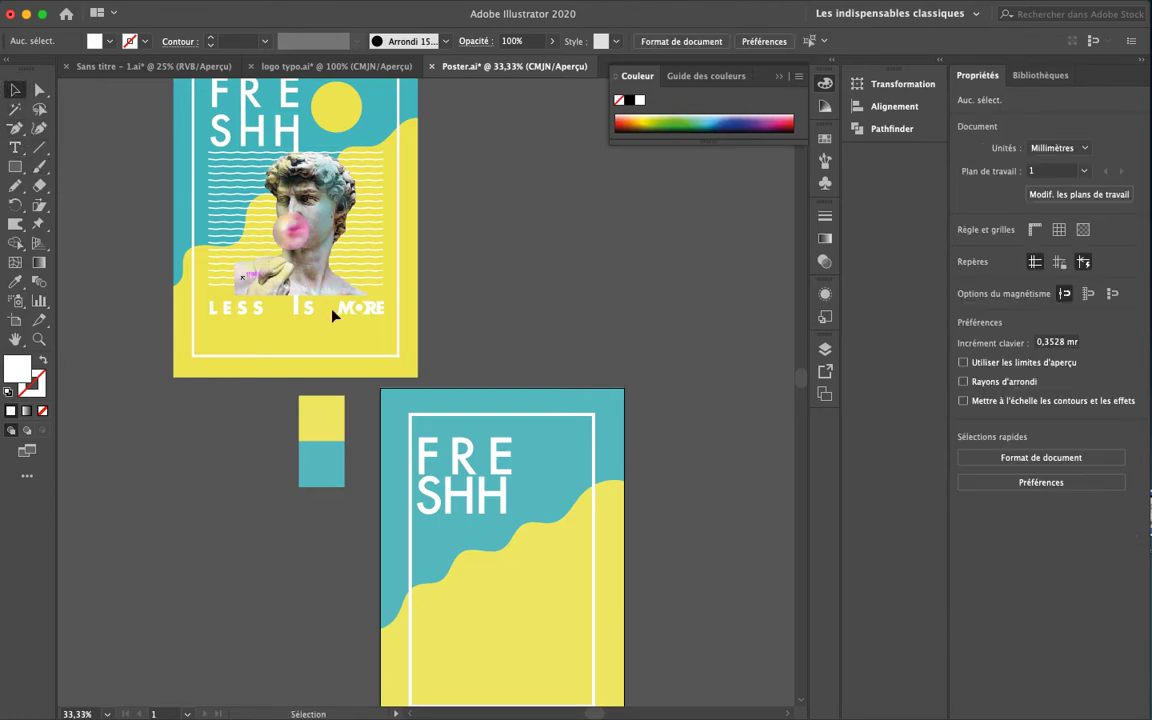
# Convert the FRESHH title to outlines and ungroup the letters
pyautogui.click(460, 462)
pyautogui.click(226, 9)
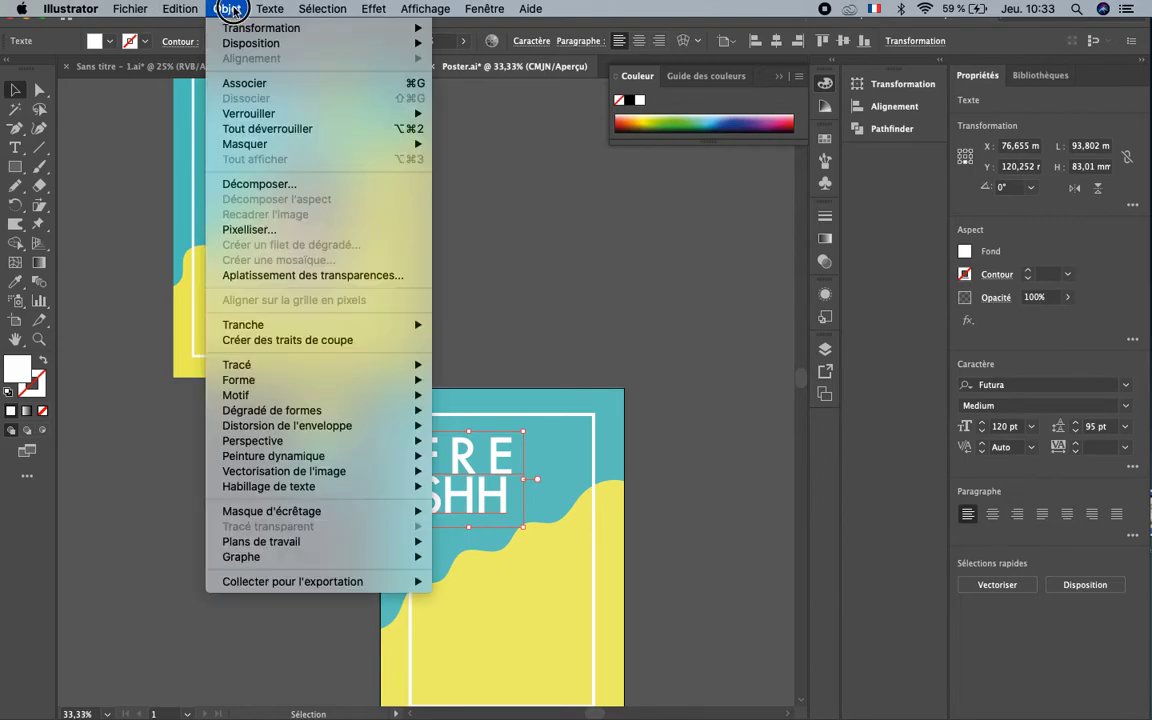
pyautogui.click(250, 183)
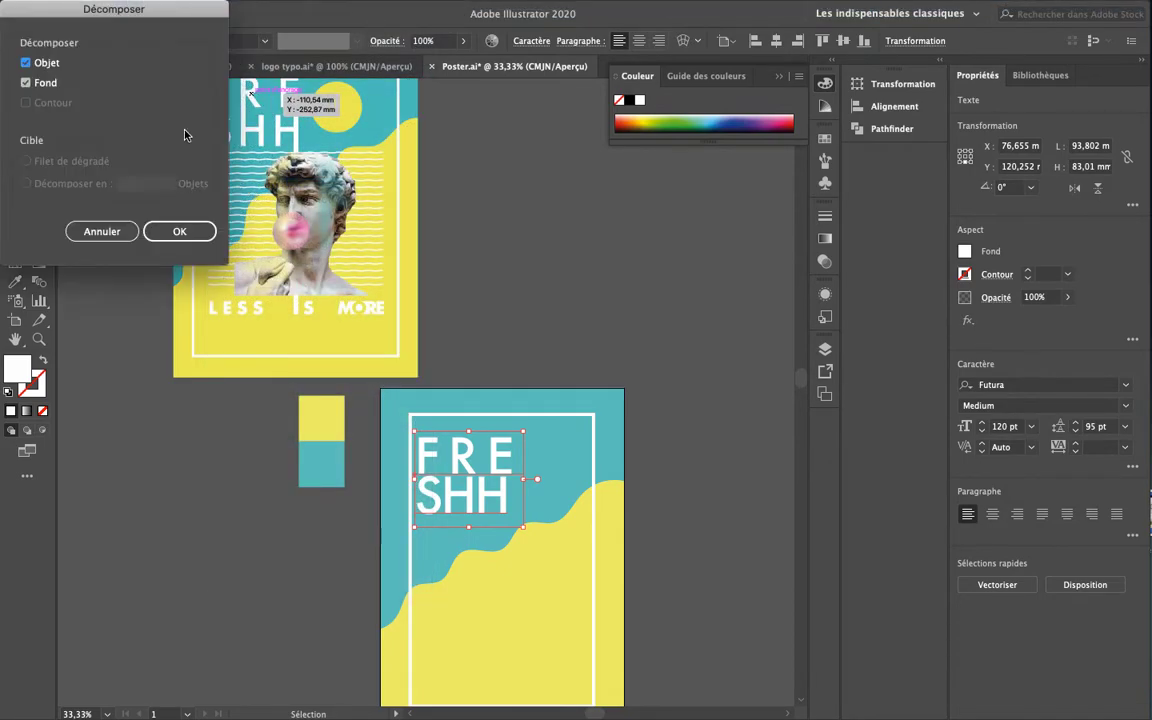
pyautogui.click(167, 236)
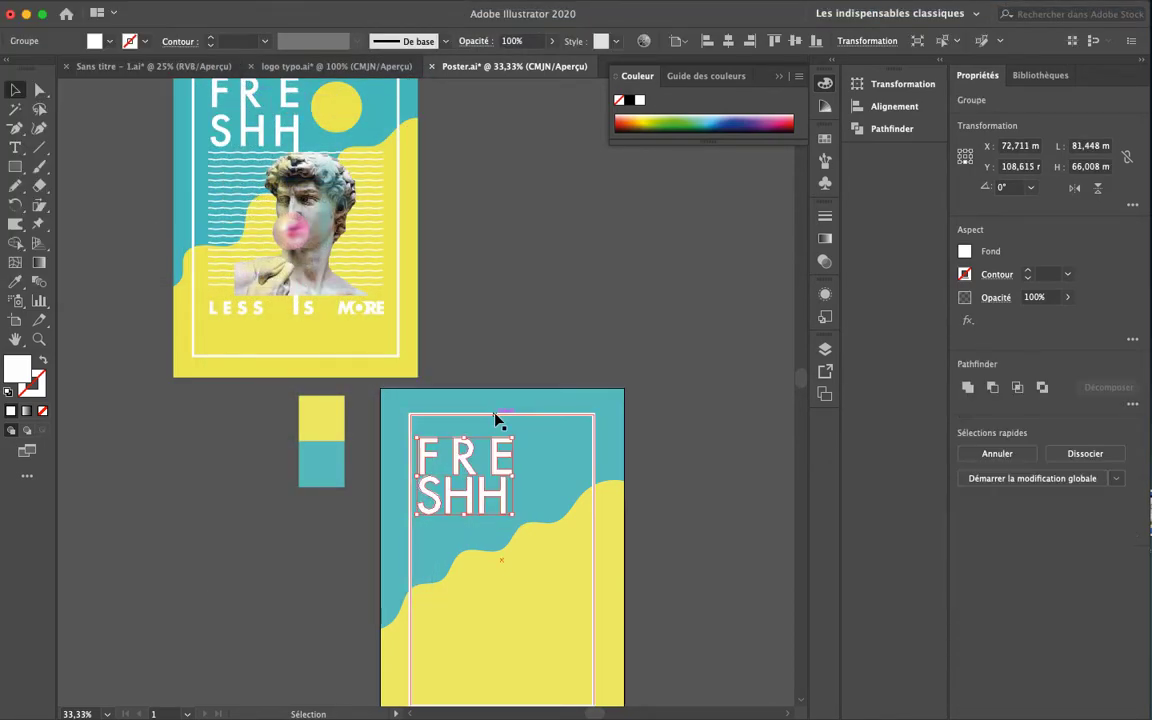
pyautogui.press('super+plus')
pyautogui.press('super+plus')
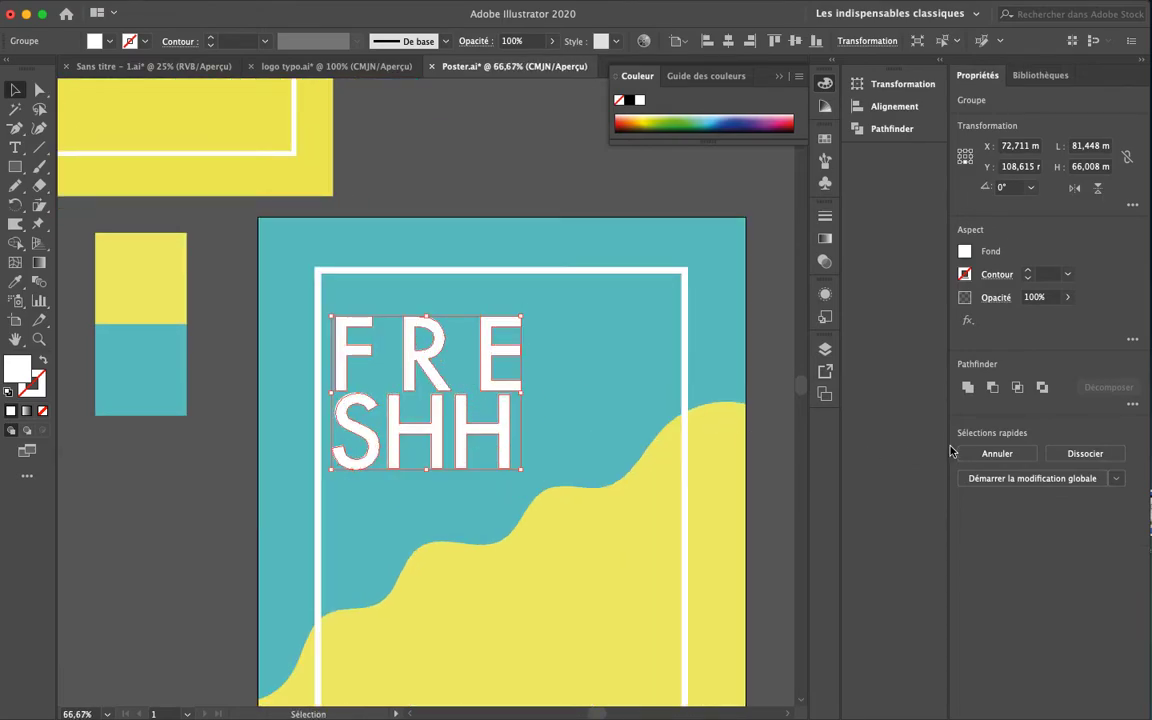
pyautogui.click(1085, 453)
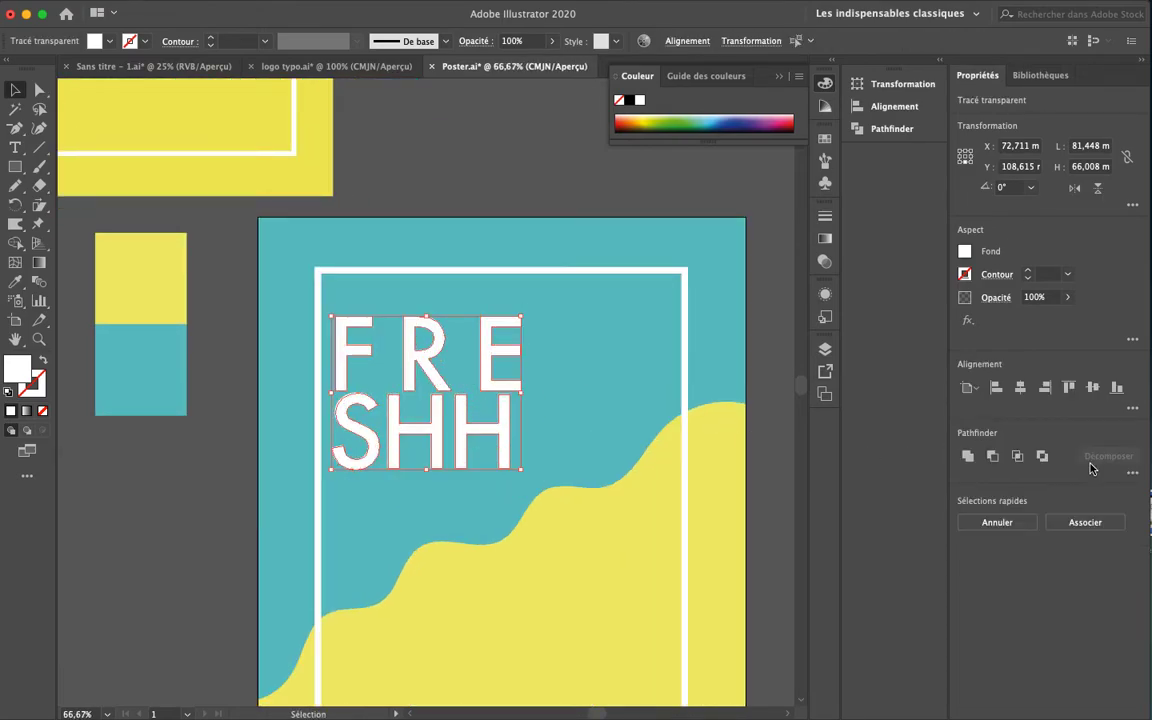
pyautogui.click(503, 181)
# Nudge the E and then the R to the left
pyautogui.click(488, 347)
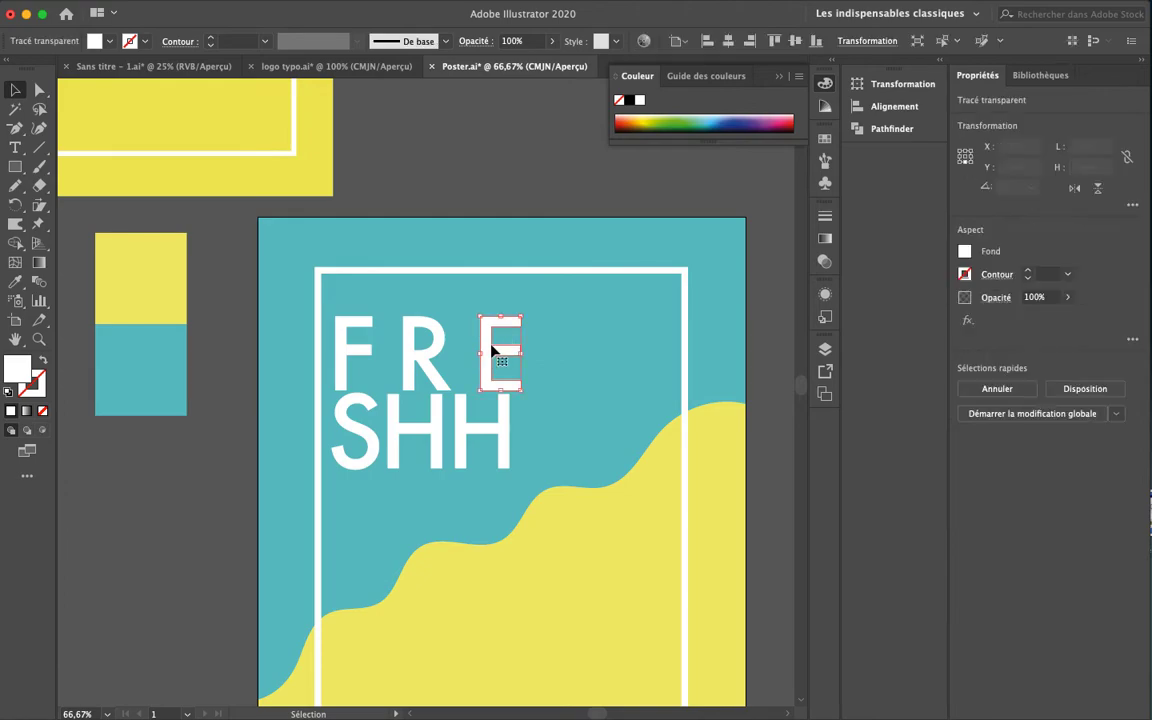
pyautogui.hotkey('shift', 'Left')
pyautogui.hotkey('shift', 'Left')
pyautogui.press('Right')
pyautogui.press('Right')
pyautogui.press('Right')
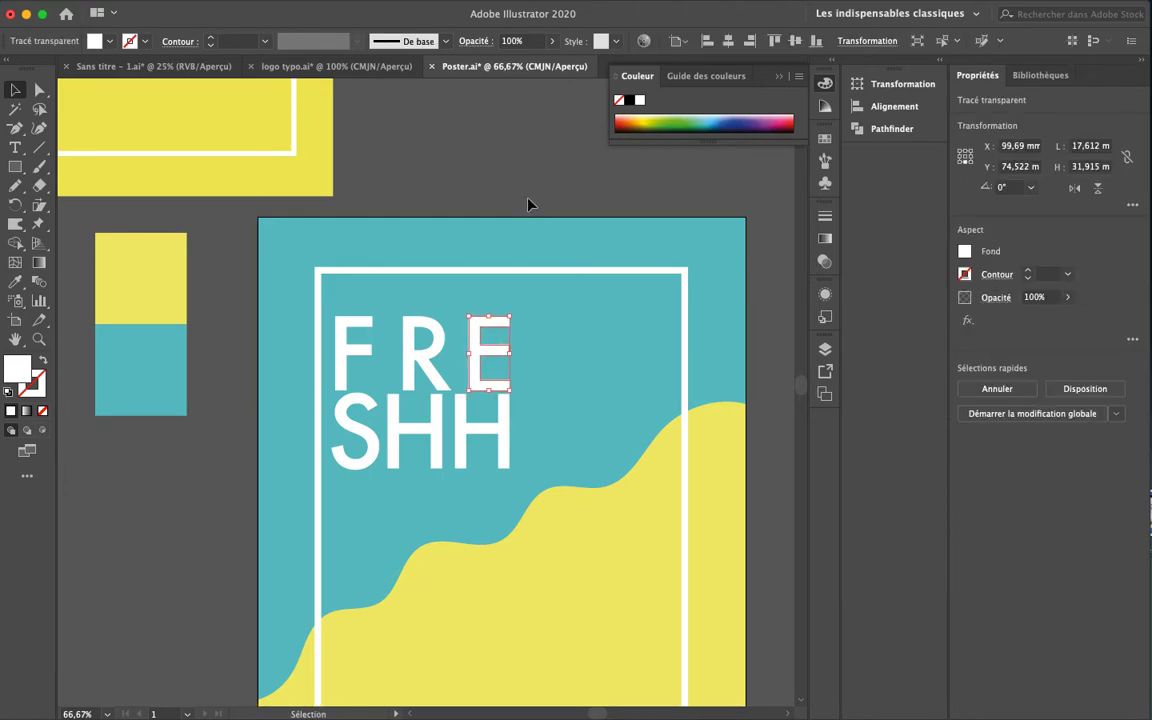
pyautogui.click(424, 350)
pyautogui.hotkey('shift', 'Left')
pyautogui.hotkey('shift', 'Left')
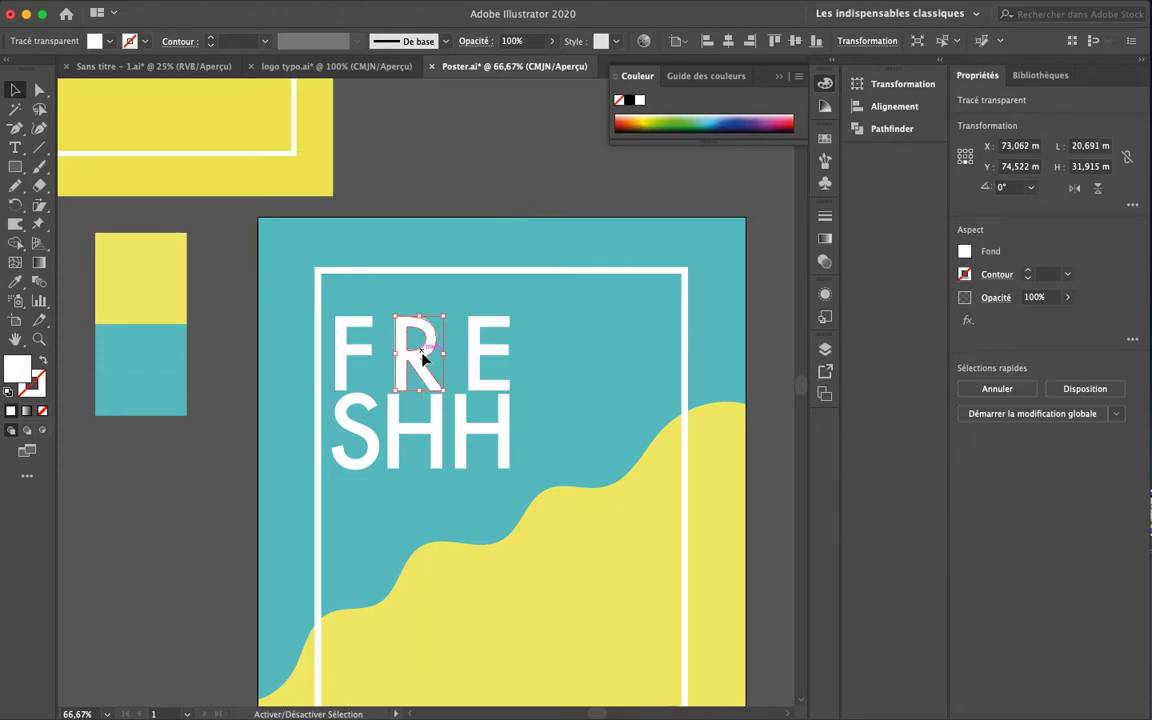
pyautogui.press('Right')
# Zoom in on the R in Outline view and select its bottom-left stem anchors
pyautogui.press('super+plus')
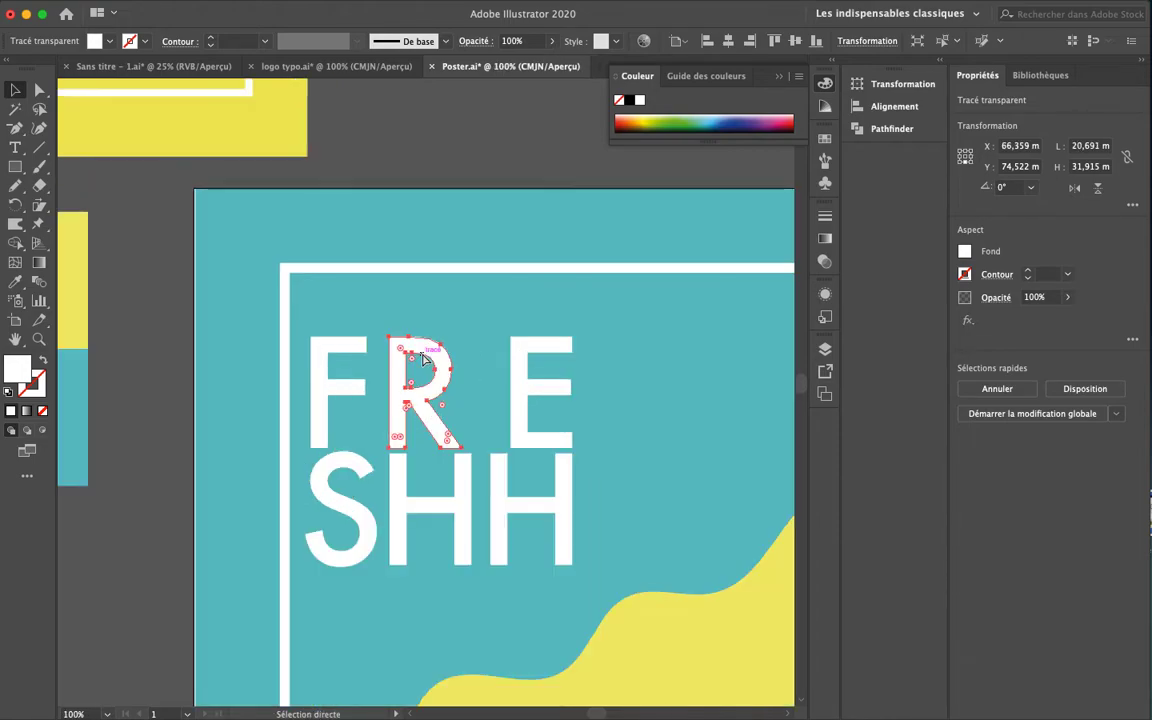
pyautogui.scroll(10, 537, 378)
pyautogui.hscroll(-8, 537, 378)
pyautogui.scroll(10, 532, 390)
pyautogui.hscroll(-4, 532, 390)
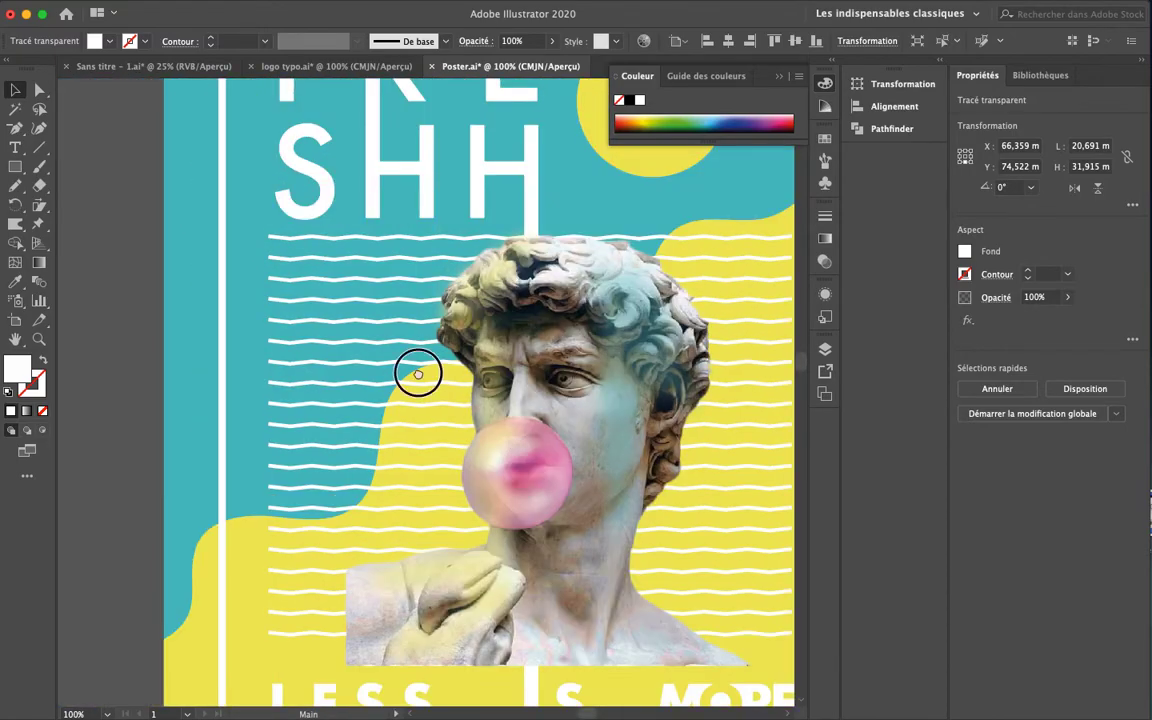
pyautogui.scroll(-20, 399, 322)
pyautogui.hscroll(5, 399, 322)
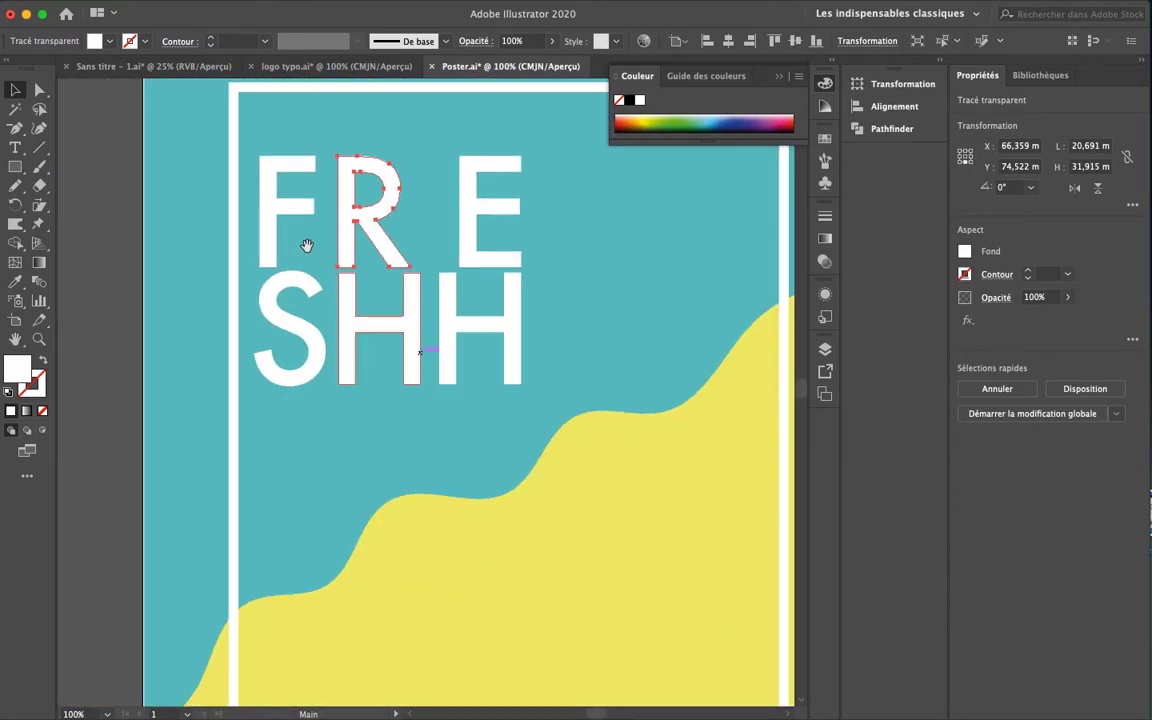
pyautogui.press('super+plus')
pyautogui.press('super+plus')
pyautogui.moveTo(393, 422); pyautogui.dragTo(352, 303)
pyautogui.press('a')
pyautogui.press('super+plus')
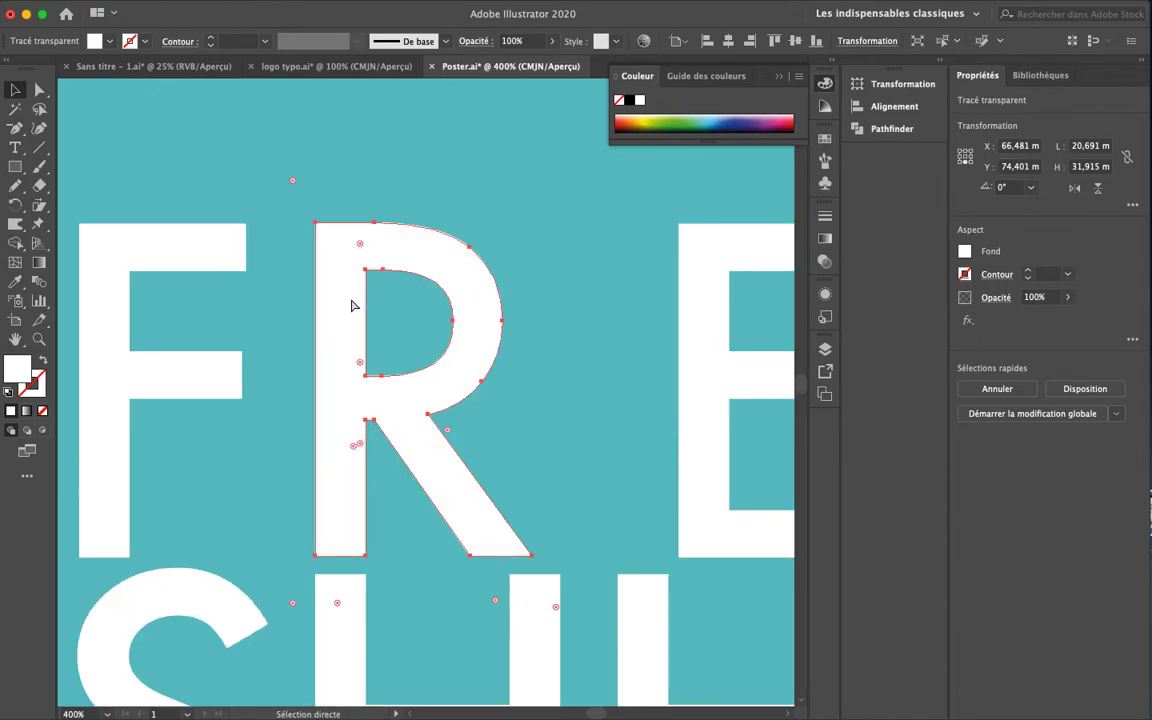
pyautogui.press('super+y')
pyautogui.scroll(-5, 280, 234)
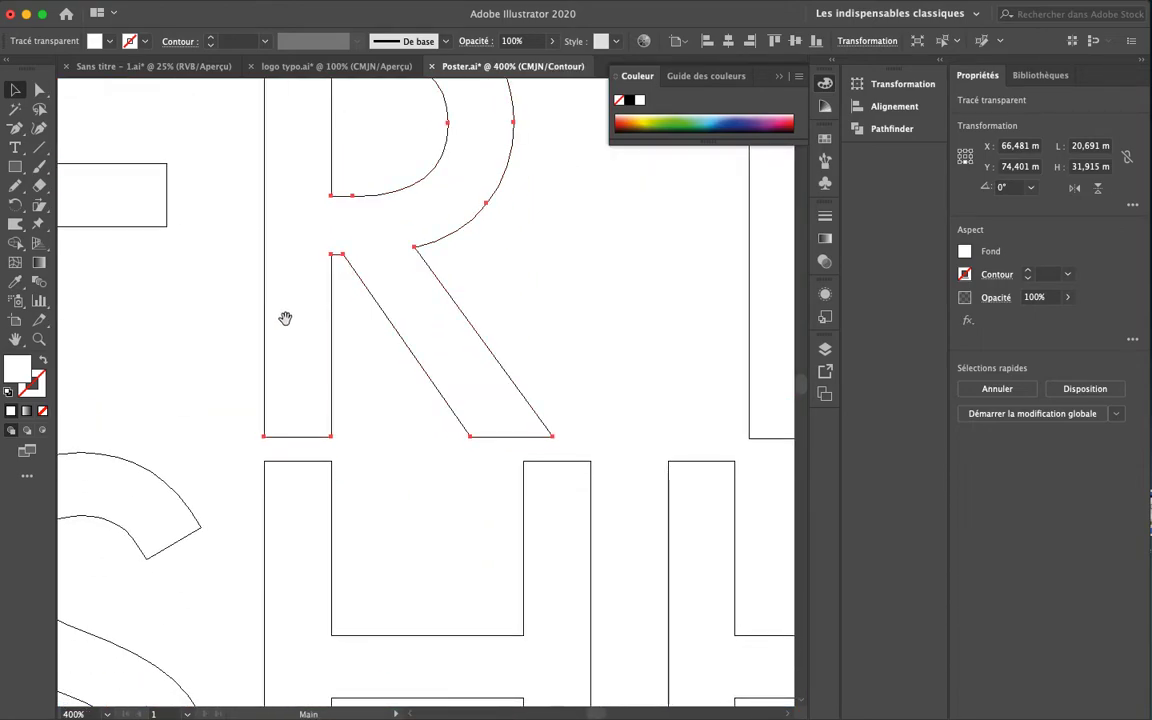
pyautogui.press('a')
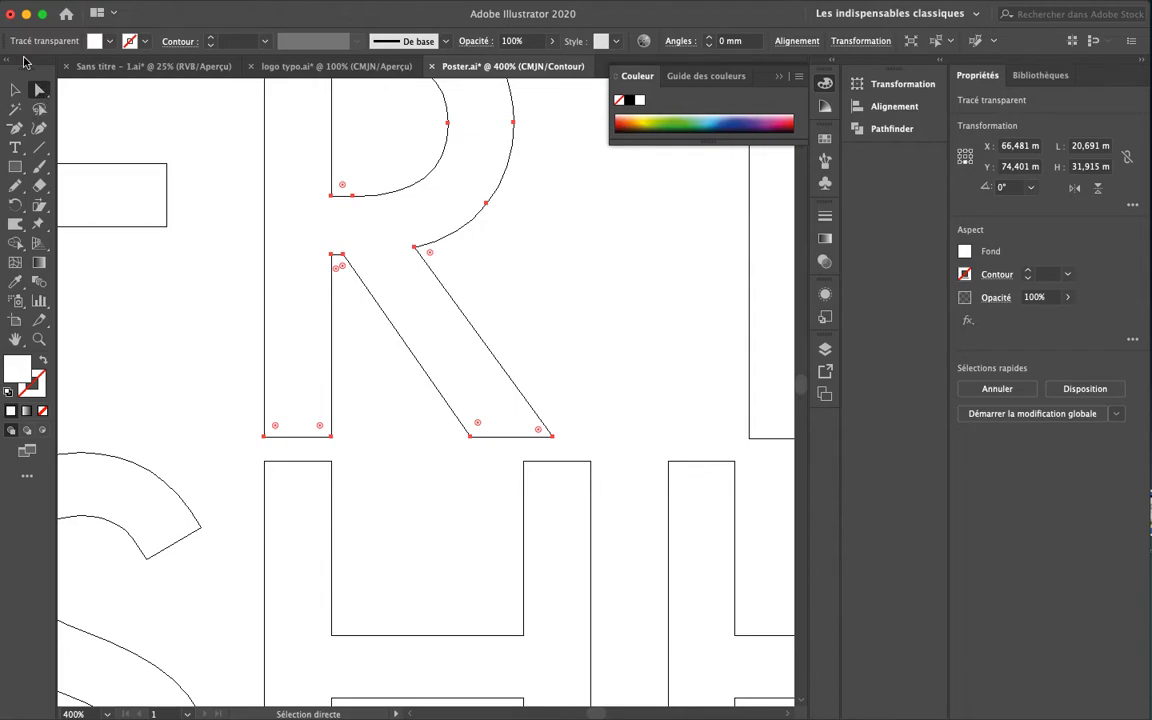
pyautogui.click(143, 324)
pyautogui.moveTo(236, 405); pyautogui.dragTo(343, 449)
# Move those anchors down to extend the R's stem, then zoom back out to the poster
pyautogui.press('super+y')
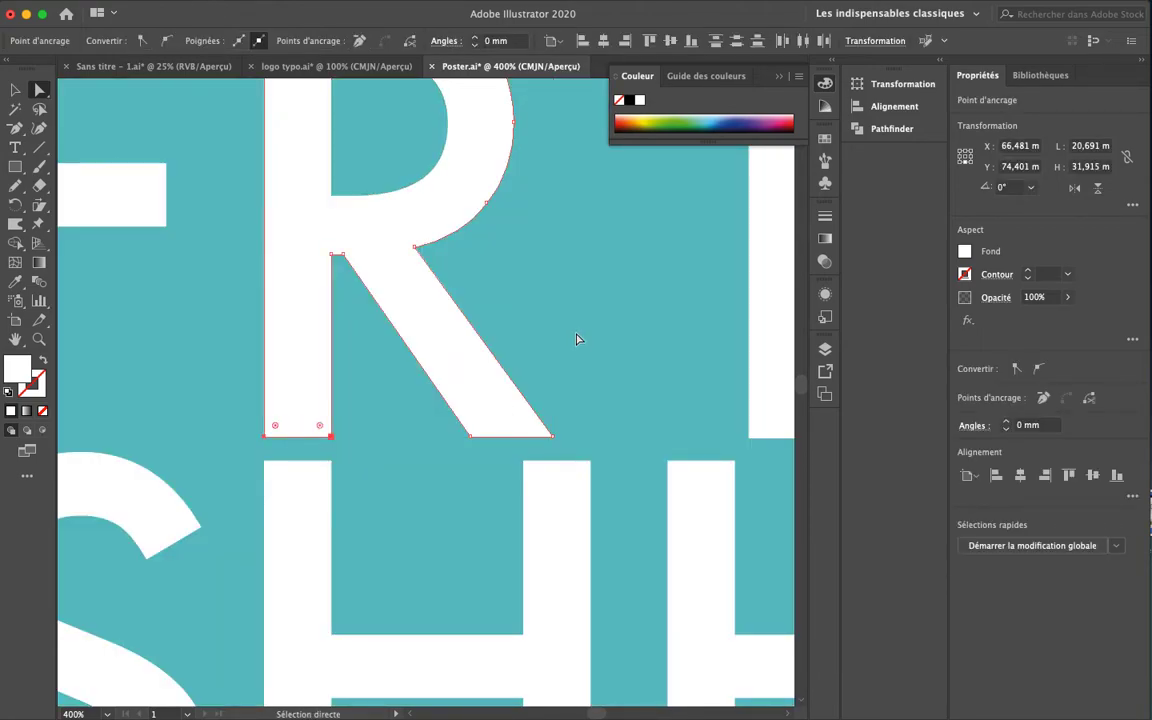
pyautogui.press('super+minus')
pyautogui.press('Down')
pyautogui.press('Down')
pyautogui.press('Down')
pyautogui.press('Down')
pyautogui.press('Down')
pyautogui.press('Down')
pyautogui.press('Down')
pyautogui.press('Down')
pyautogui.press('Down')
pyautogui.press('Down')
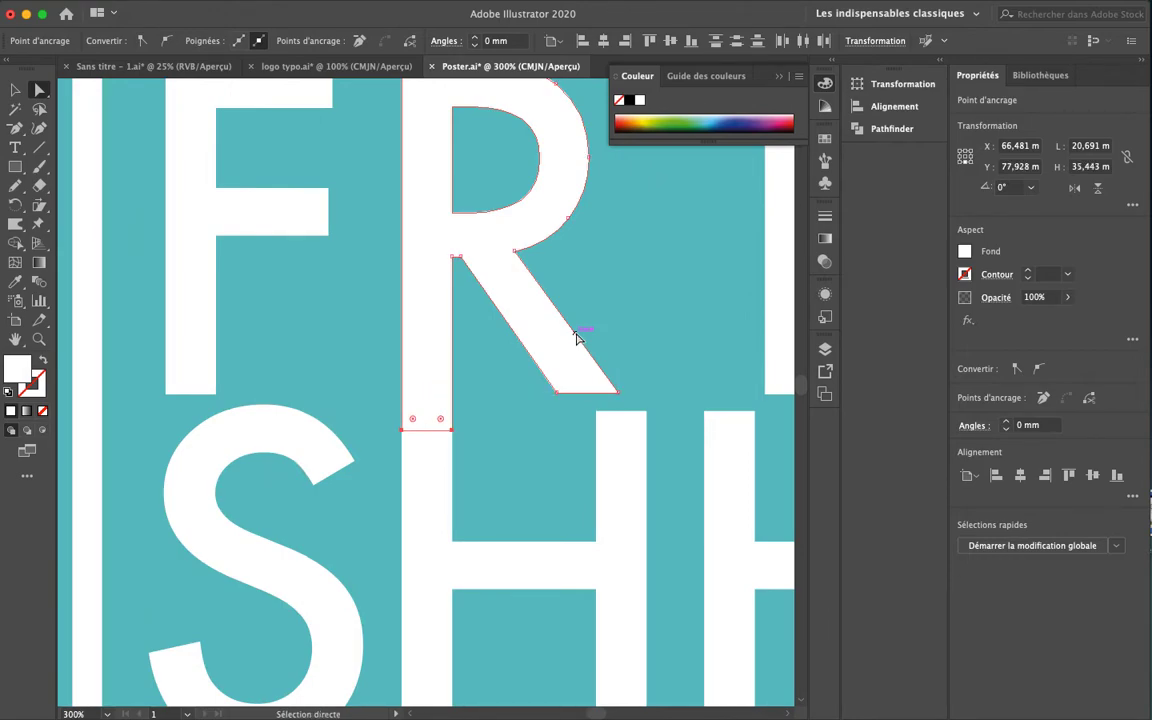
pyautogui.press('v')
pyautogui.click(347, 320)
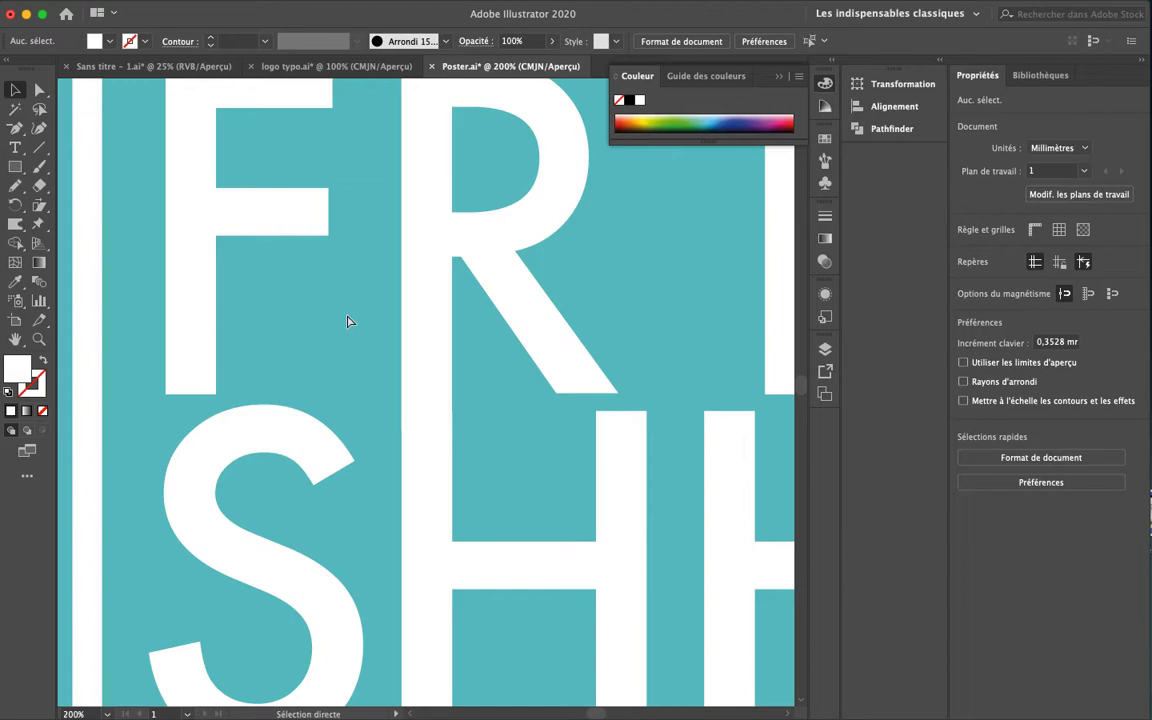
pyautogui.press('super+1')
pyautogui.hscroll(5, 416, 450)
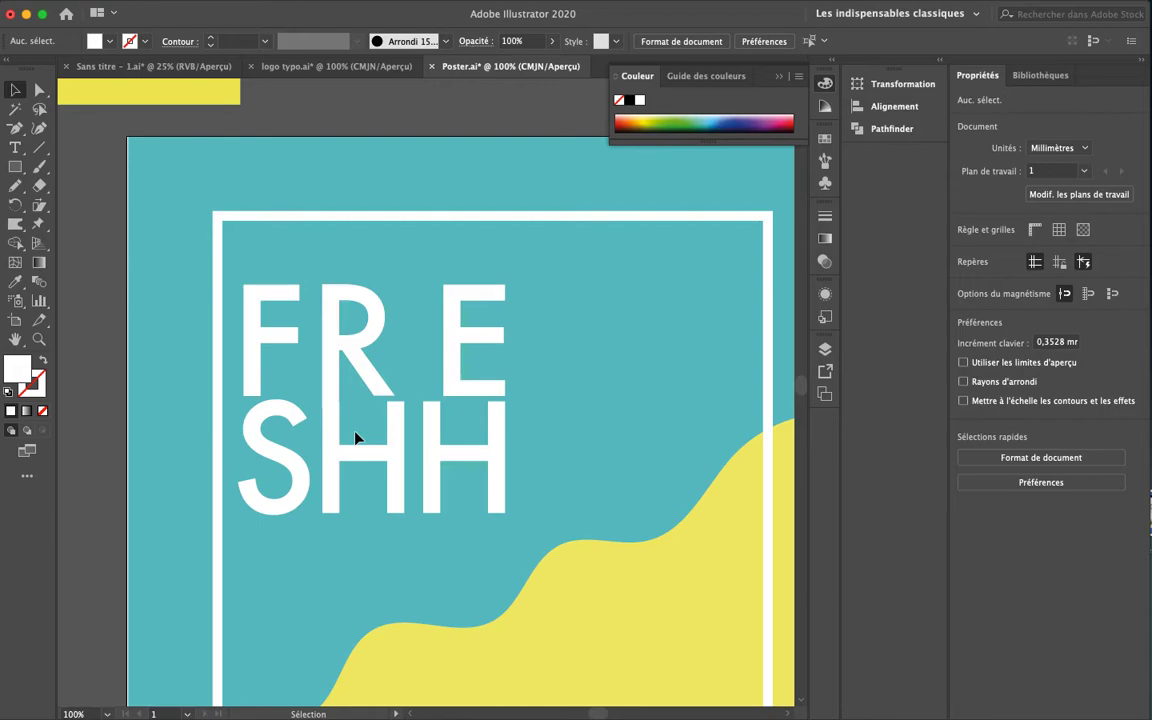
pyautogui.scroll(-4, 450, 347)
pyautogui.hscroll(3, 450, 347)
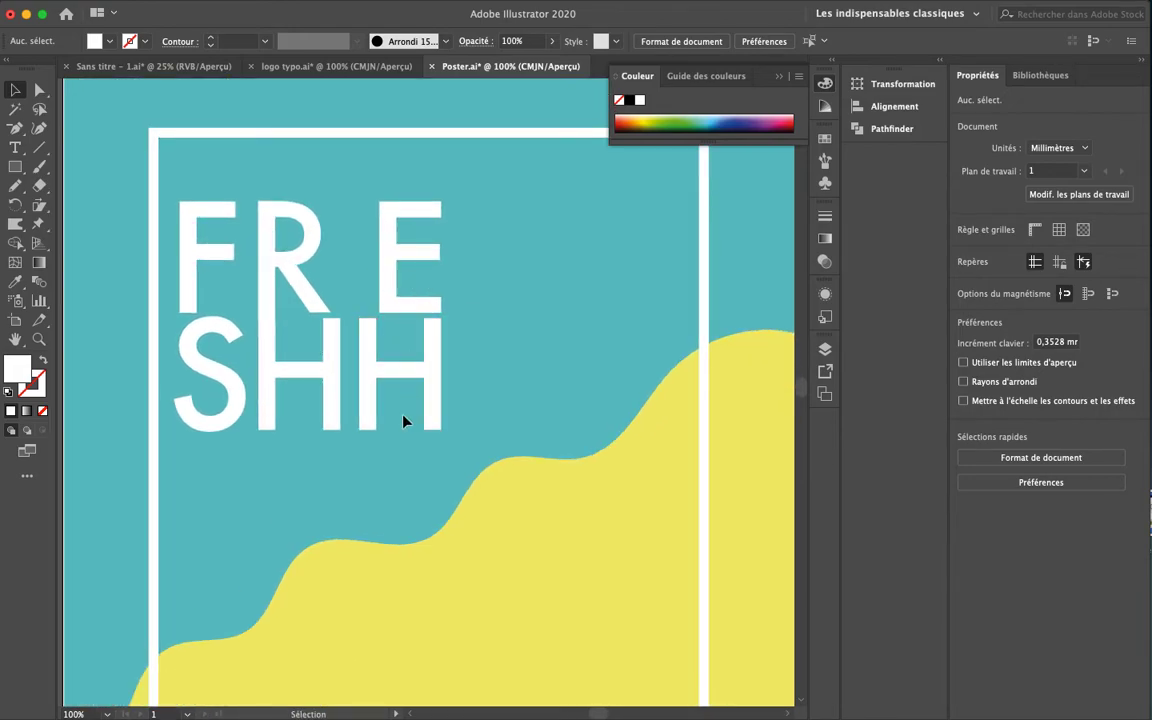
pyautogui.press('super+y')
# Stretch the last H's right stem far down into the yellow wave
pyautogui.press('a')
pyautogui.click(381, 452)
pyautogui.moveTo(381, 452); pyautogui.dragTo(483, 420)
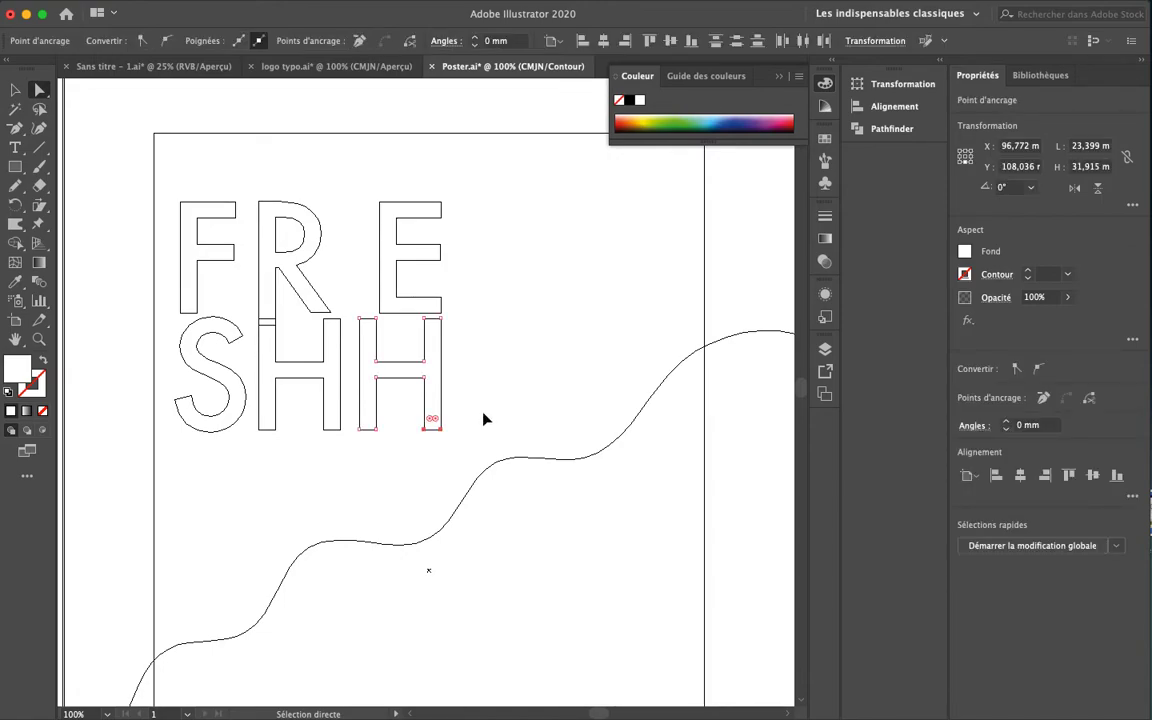
pyautogui.press('super+y')
pyautogui.hotkey('shift', 'Down')
pyautogui.hotkey('shift', 'Down')
pyautogui.hotkey('shift', 'Down')
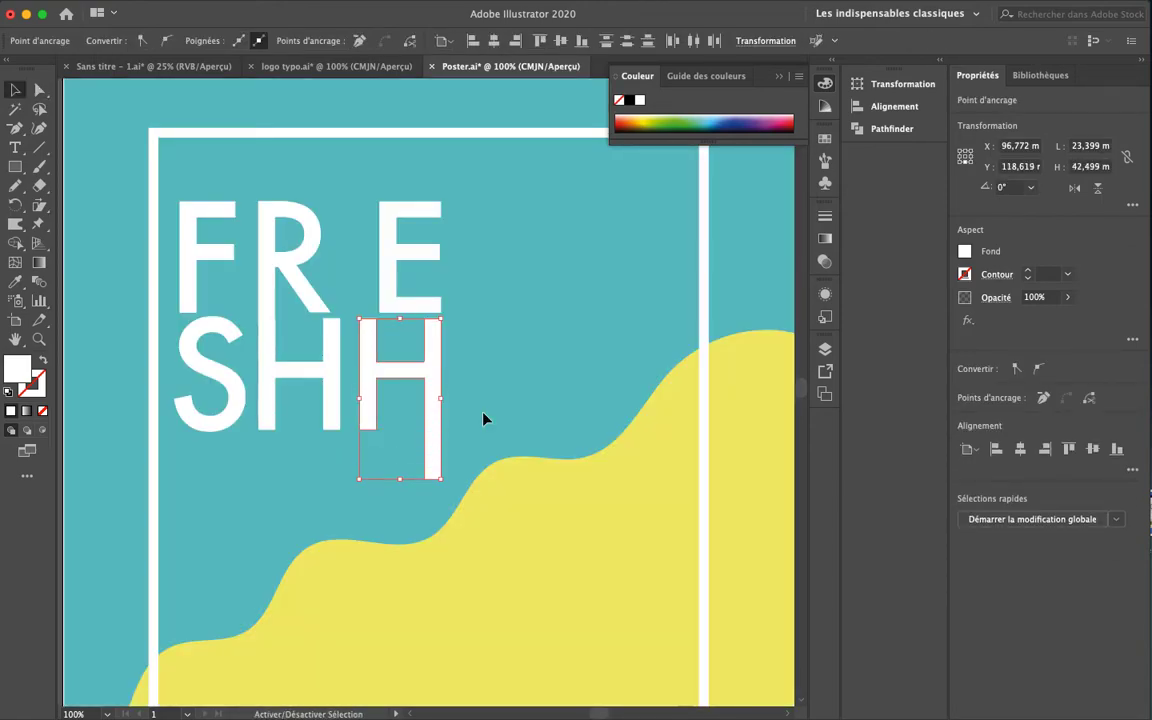
pyautogui.hotkey('shift', 'Down')
pyautogui.hotkey('shift', 'Down')
pyautogui.hotkey('shift', 'Down')
pyautogui.hotkey('shift', 'Down')
pyautogui.hotkey('shift', 'Down')
pyautogui.hotkey('shift', 'Down')
pyautogui.hotkey('shift', 'Down')
pyautogui.hotkey('shift', 'Down')
pyautogui.hotkey('shift', 'Down')
pyautogui.hotkey('shift', 'Down')
pyautogui.hotkey('shift', 'Down')
pyautogui.hotkey('shift', 'Down')
pyautogui.hotkey('shift', 'Down')
pyautogui.hotkey('shift', 'Down')
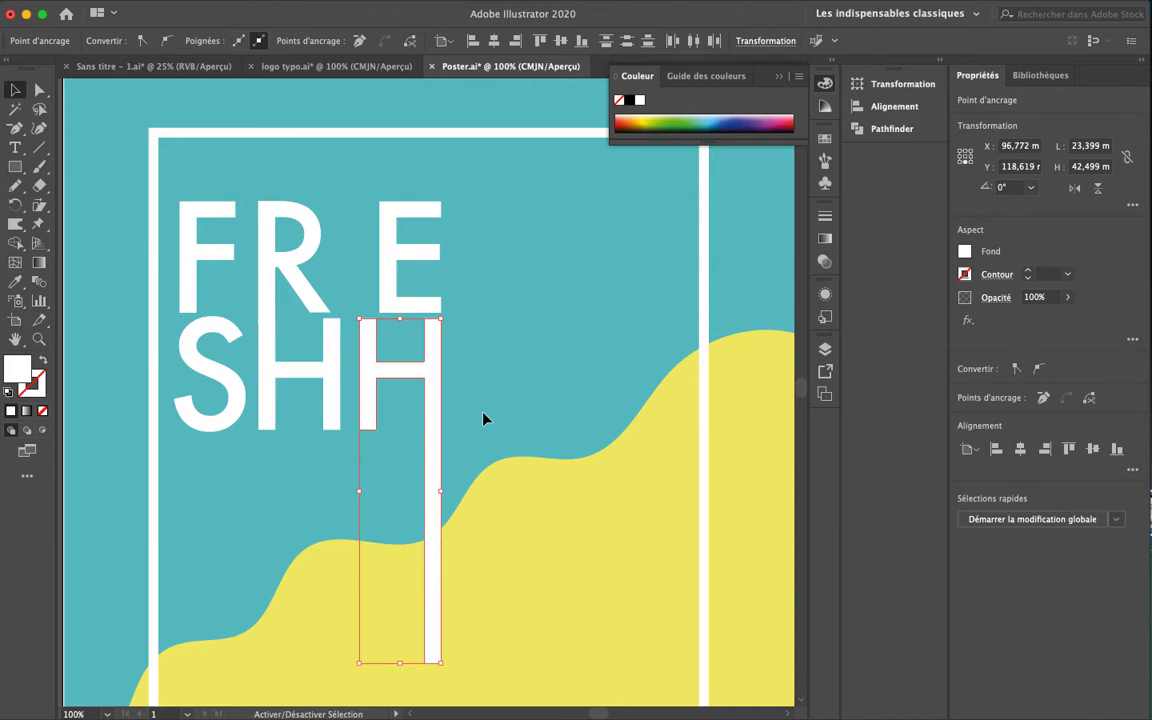
pyautogui.press('super+minus')
pyautogui.press('super+minus')
pyautogui.moveTo(424, 388); pyautogui.dragTo(497, 630)
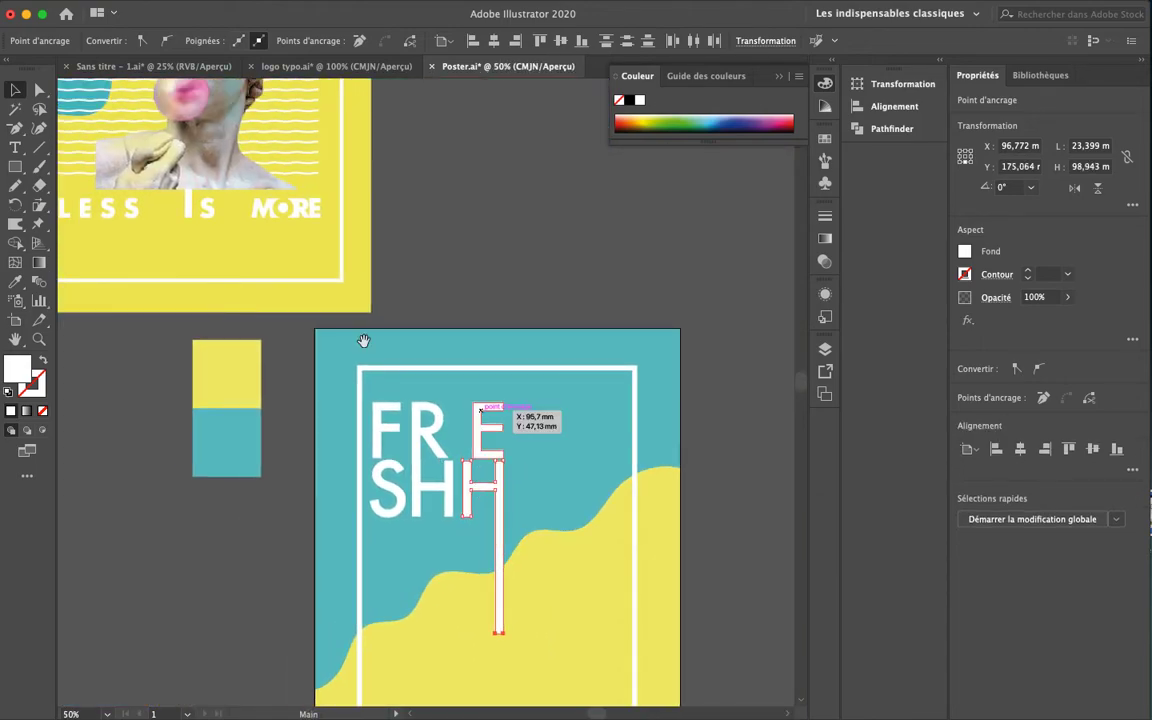
pyautogui.moveTo(203, 195); pyautogui.dragTo(230, 270)
pyautogui.moveTo(411, 369); pyautogui.dragTo(385, 157)
pyautogui.hotkey('shift', 'Down')
pyautogui.hotkey('shift', 'Down')
pyautogui.hotkey('shift', 'Down')
pyautogui.hotkey('shift', 'Down')
pyautogui.hotkey('shift', 'Down')
pyautogui.hotkey('shift', 'Down')
pyautogui.hotkey('shift', 'Down')
pyautogui.hotkey('shift', 'Down')
pyautogui.hotkey('shift', 'Down')
pyautogui.hotkey('shift', 'Down')
pyautogui.hotkey('shift', 'Down')
pyautogui.hotkey('shift', 'Down')
pyautogui.hotkey('shift', 'Down')
pyautogui.hotkey('shift', 'Down')
pyautogui.hotkey('shift', 'Down')
pyautogui.hotkey('shift', 'Down')
pyautogui.hotkey('shift', 'Down')
pyautogui.hotkey('shift', 'Down')
pyautogui.hotkey('shift', 'Down')
pyautogui.hotkey('shift', 'Down')
pyautogui.hotkey('shift', 'Down')
pyautogui.hotkey('shift', 'Down')
pyautogui.hotkey('shift', 'Down')
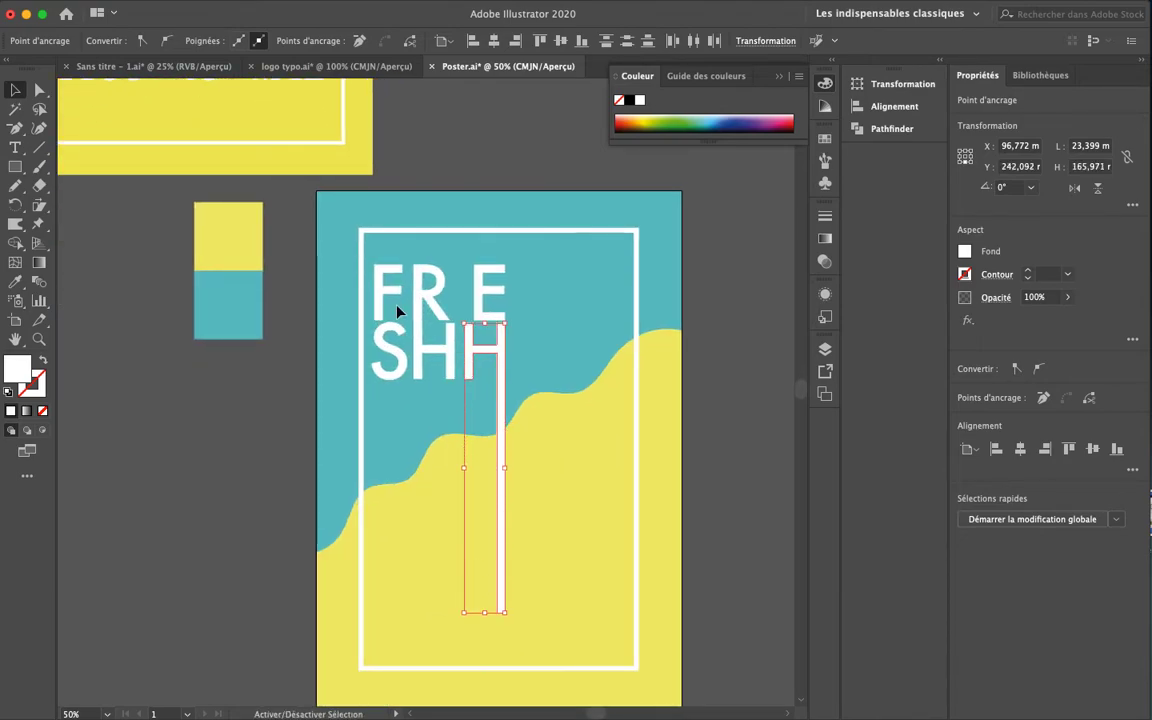
# Pan over to compare with the finished reference poster, then return to the working poster
pyautogui.click(735, 411)
pyautogui.moveTo(338, 482); pyautogui.dragTo(470, 550)
pyautogui.moveTo(342, 337); pyautogui.dragTo(429, 512)
pyautogui.moveTo(497, 372); pyautogui.dragTo(516, 476)
pyautogui.moveTo(576, 539)
pyautogui.mouseDown()
pyautogui.moveTo(571, 391)
pyautogui.moveTo(556, 535)
pyautogui.mouseUp()
pyautogui.moveTo(506, 470); pyautogui.dragTo(671, 444)
# Draw a circle right of the FRE letters and fill it with the poster's yellow via Eyedropper
pyautogui.press('l')
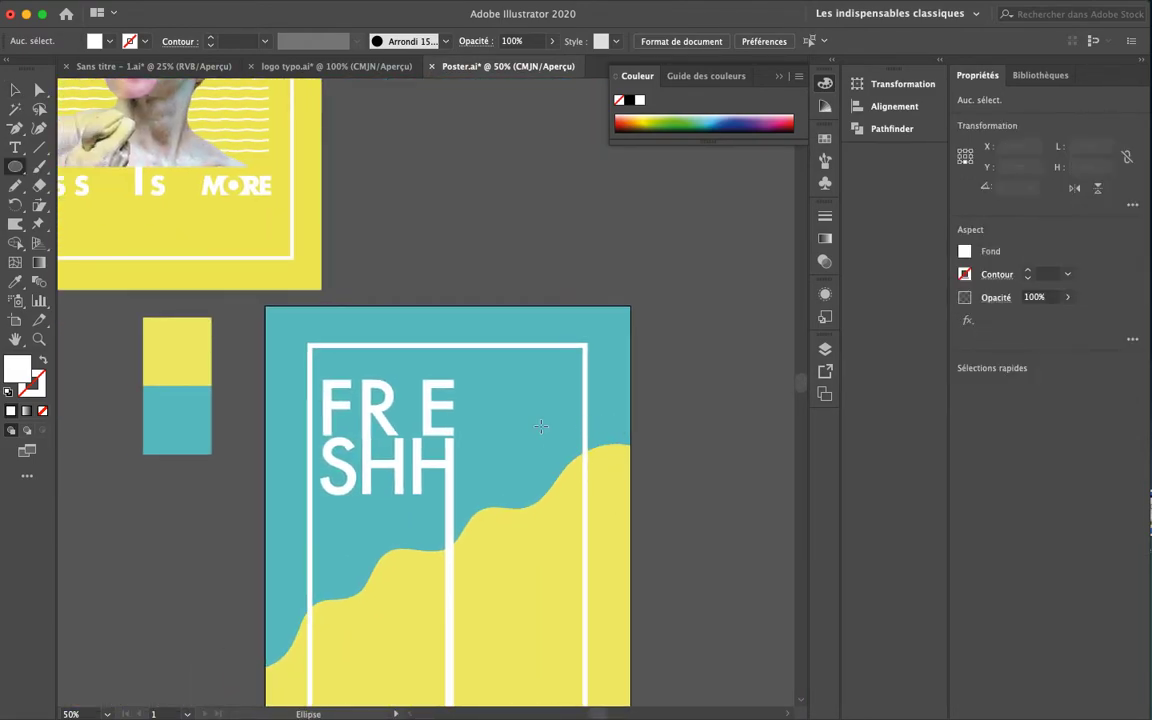
pyautogui.moveTo(508, 436); pyautogui.dragTo(537, 476)
pyautogui.press('i')
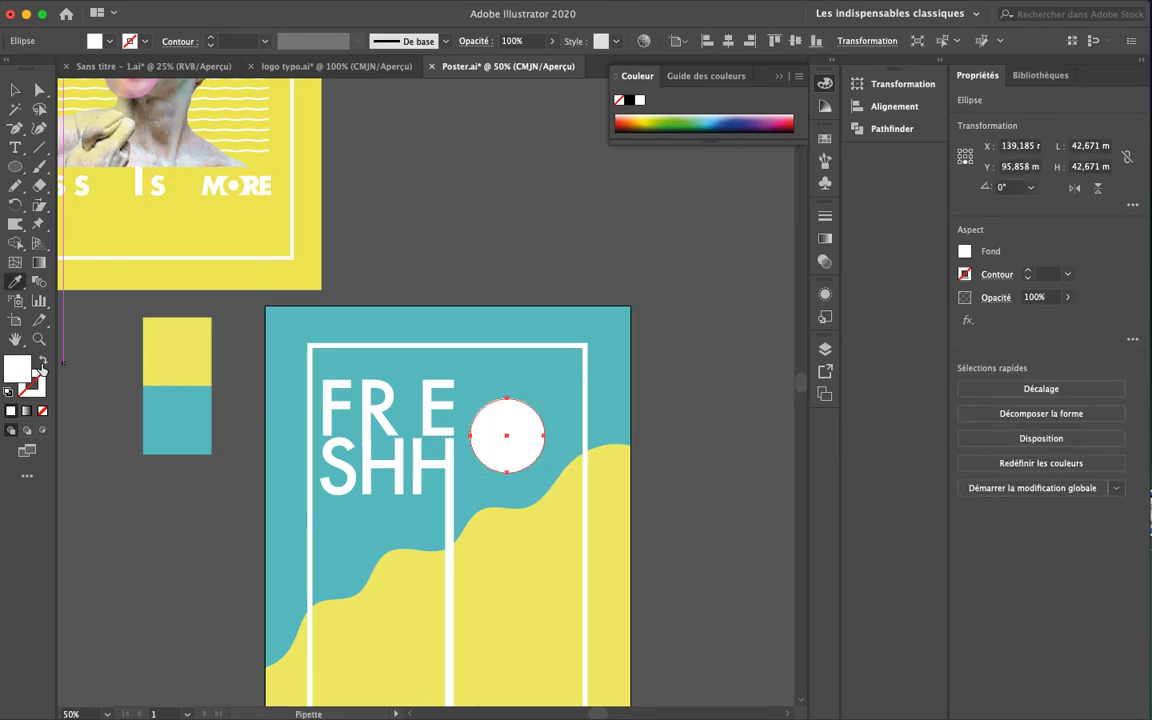
pyautogui.click(150, 350)
pyautogui.press('v')
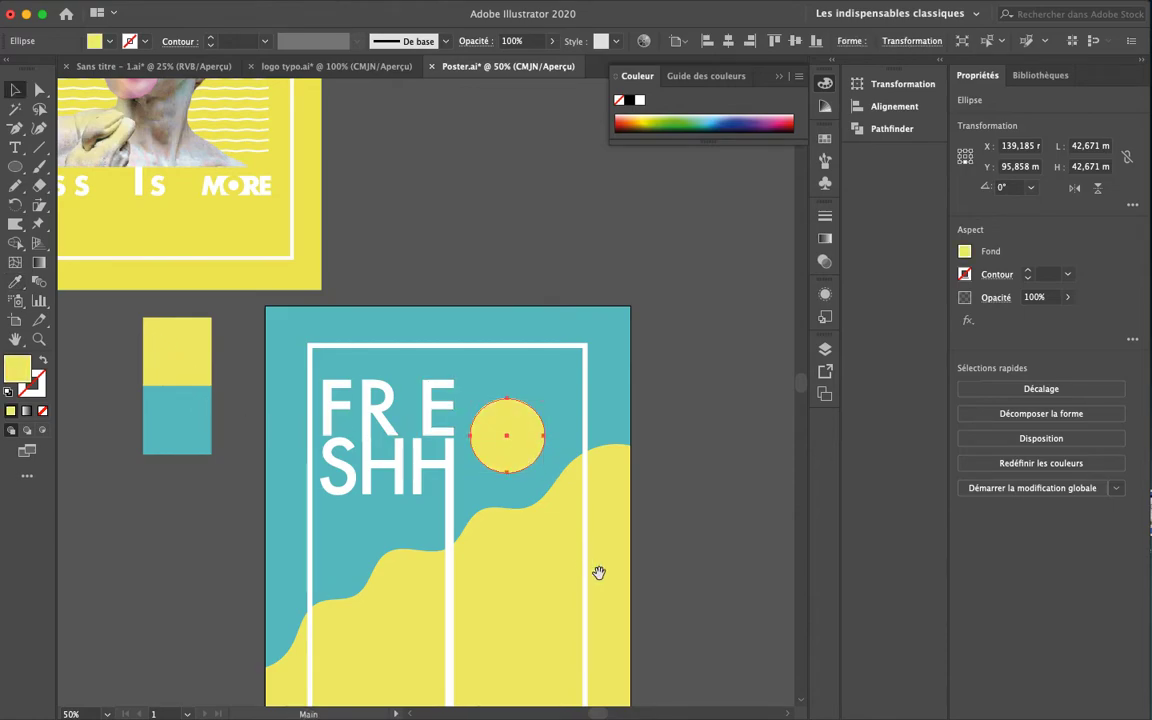
pyautogui.scroll(-3, 589, 568)
pyautogui.click(695, 305)
pyautogui.moveTo(597, 509); pyautogui.dragTo(1008, 403)
pyautogui.moveTo(460, 481); pyautogui.dragTo(423, 494)
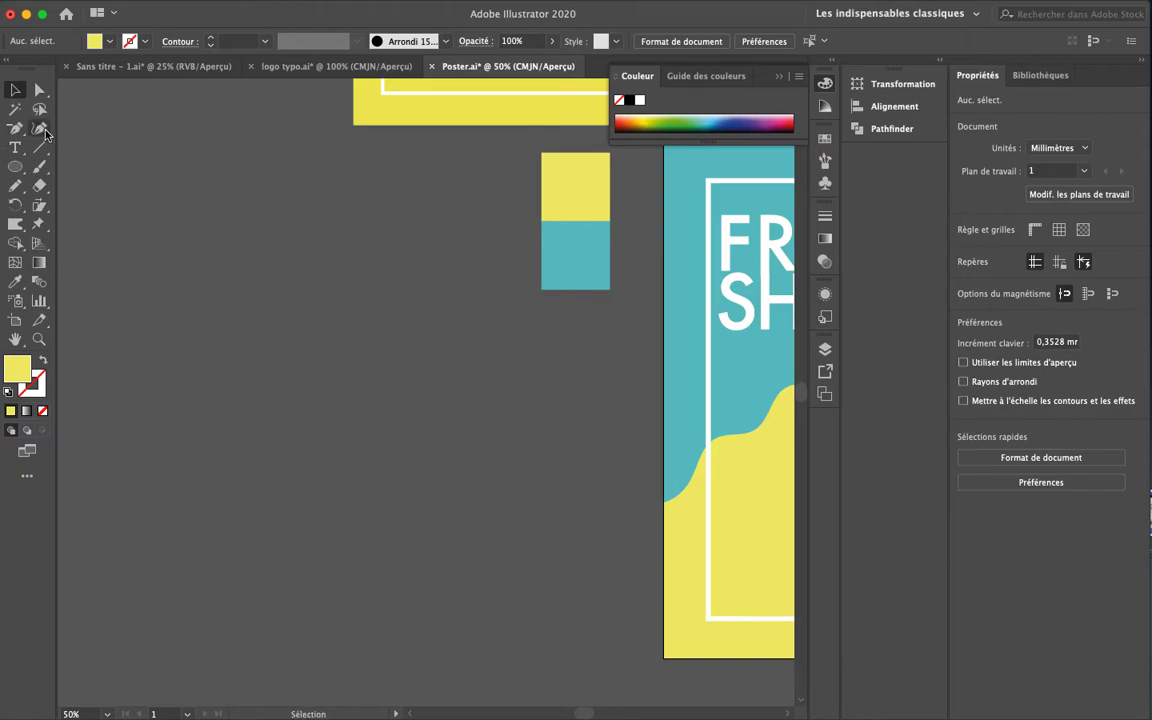
pyautogui.scroll(5, 400, 497)
pyautogui.hscroll(2, 321, 540)
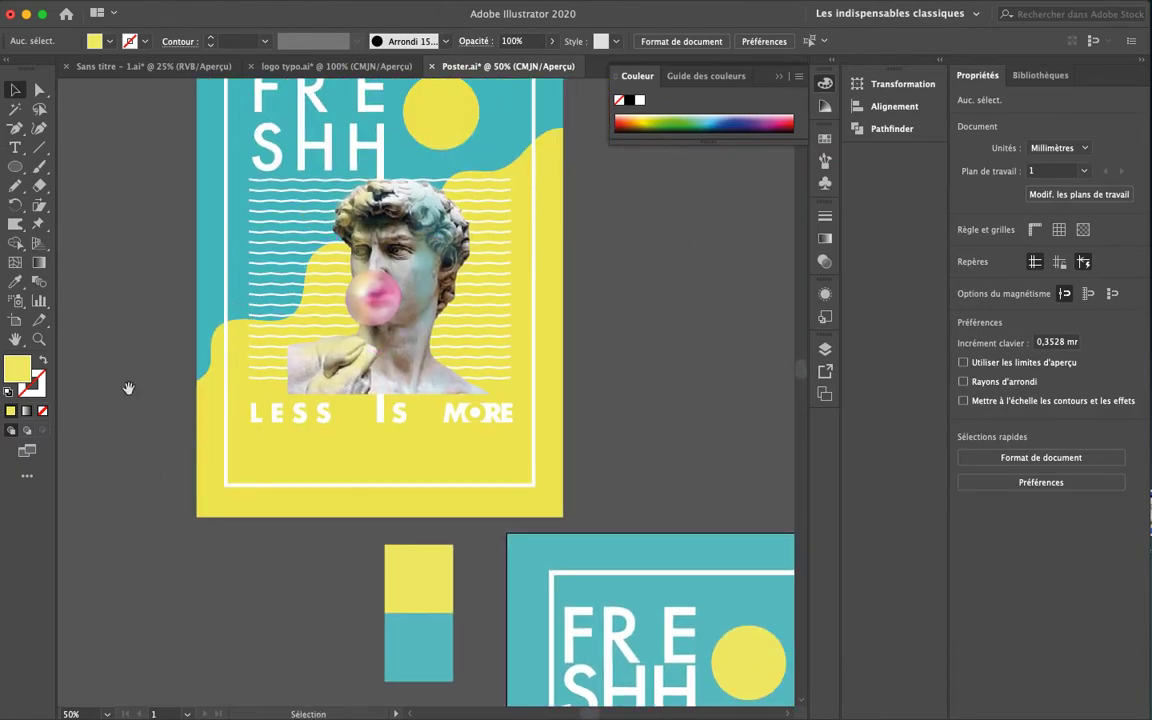
# Draw a horizontal straight line on the pasteboard left of the swatches
pyautogui.moveTo(174, 518); pyautogui.dragTo(216, 465)
pyautogui.click(39, 149)
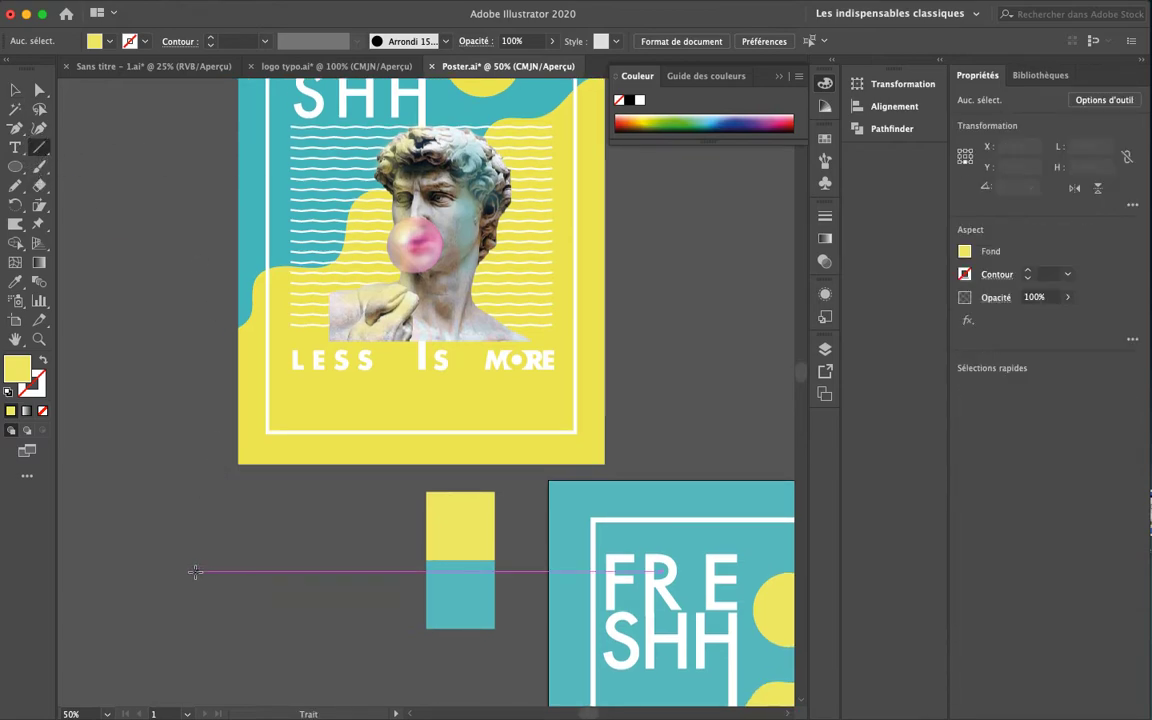
pyautogui.moveTo(103, 569); pyautogui.dragTo(409, 571)
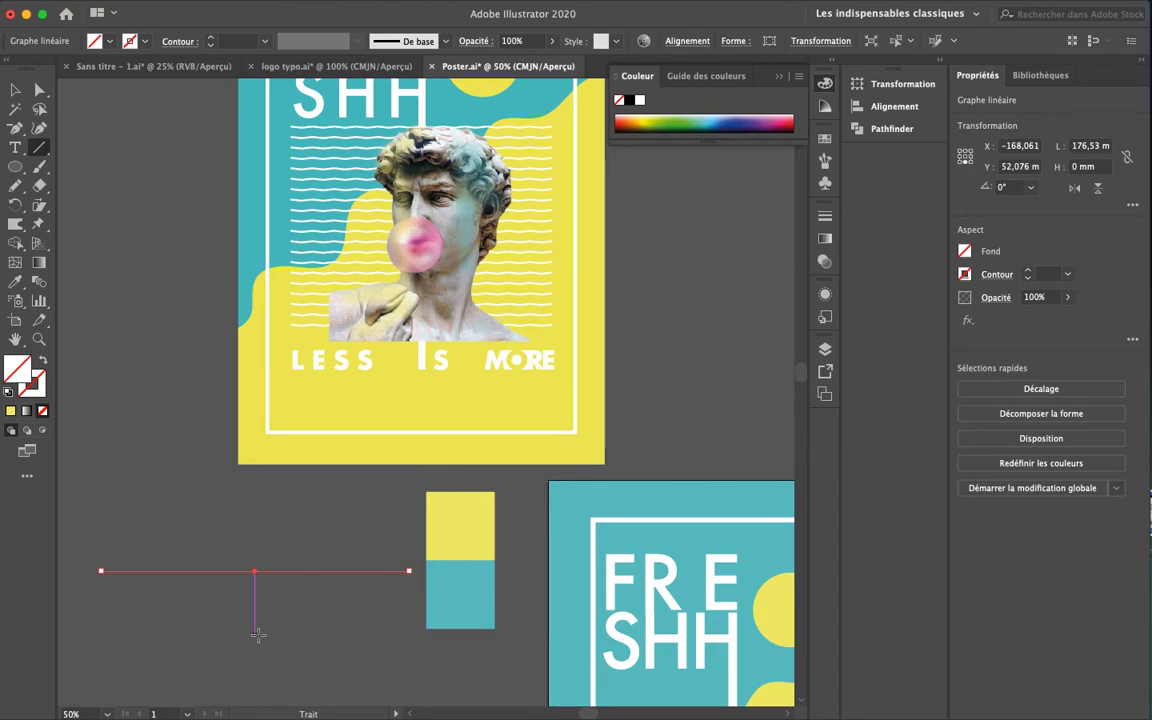
pyautogui.moveTo(282, 636); pyautogui.dragTo(418, 598)
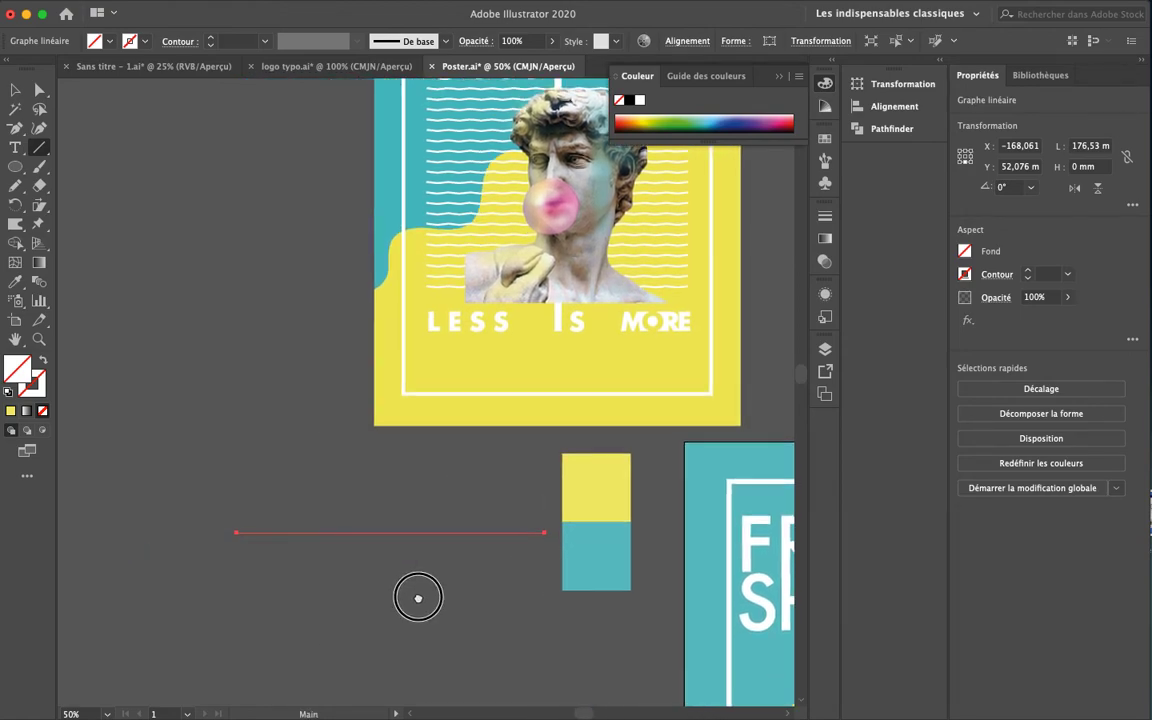
# Give the line a white stroke and thicken it to 4 pt
pyautogui.click(965, 275)
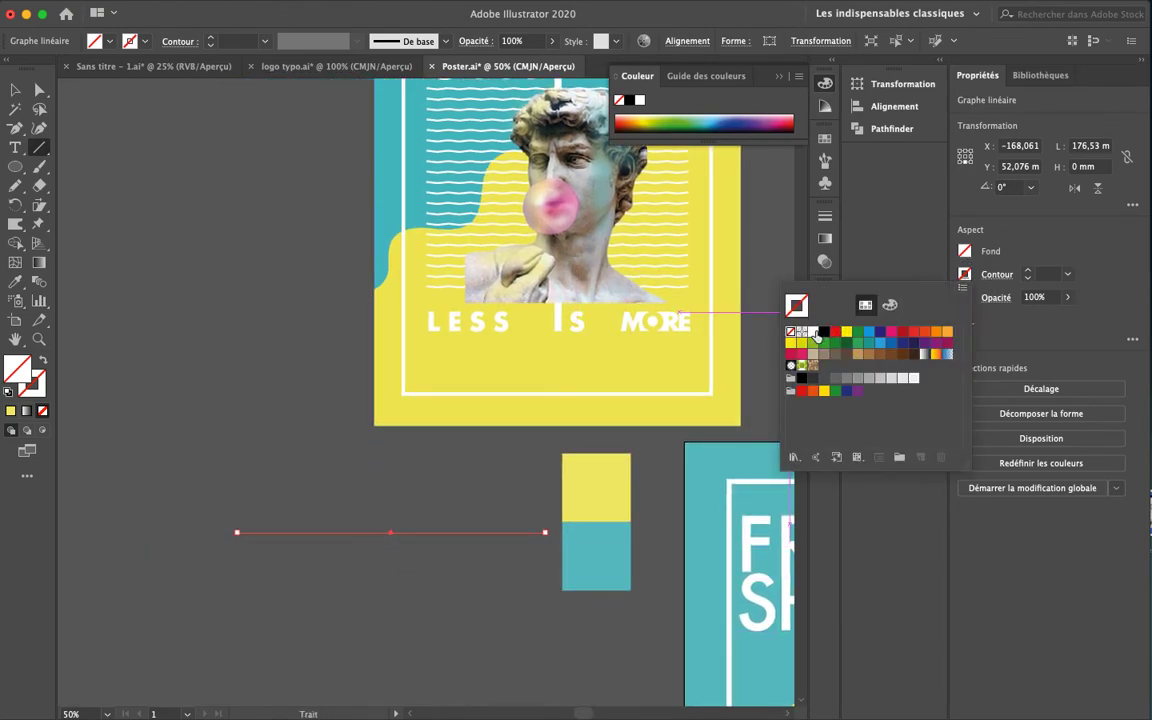
pyautogui.click(822, 332)
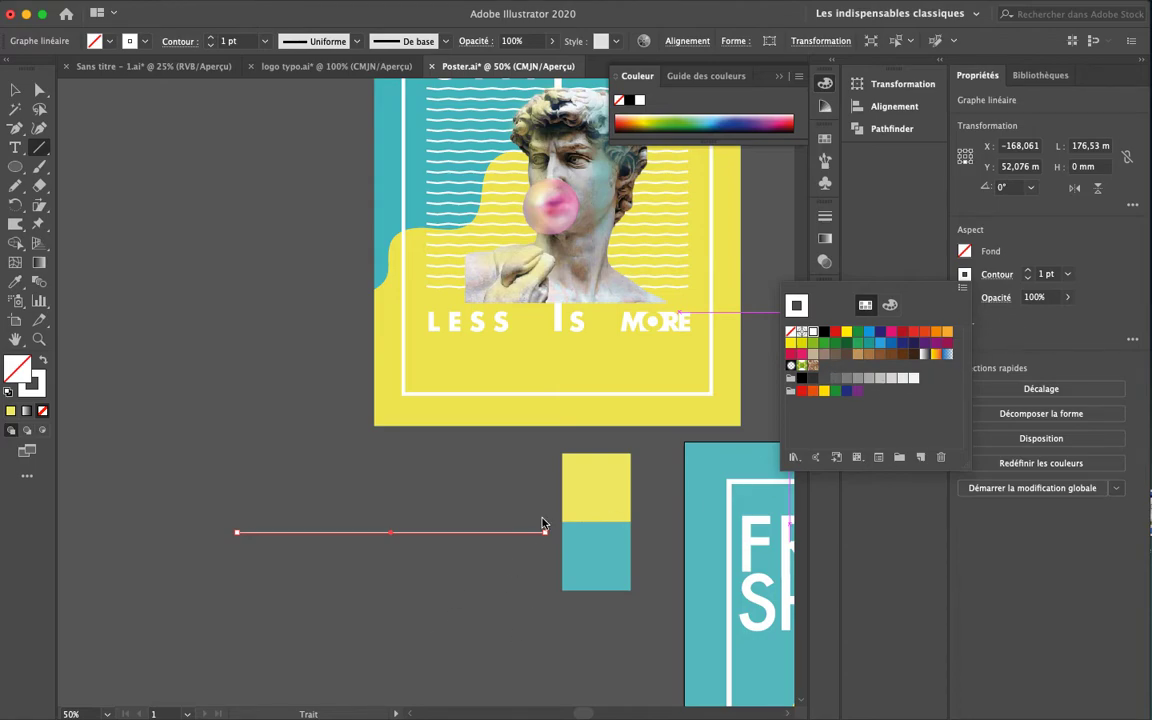
pyautogui.click(1030, 271)
pyautogui.click(1030, 271)
pyautogui.click(1030, 271)
pyautogui.click(1030, 271)
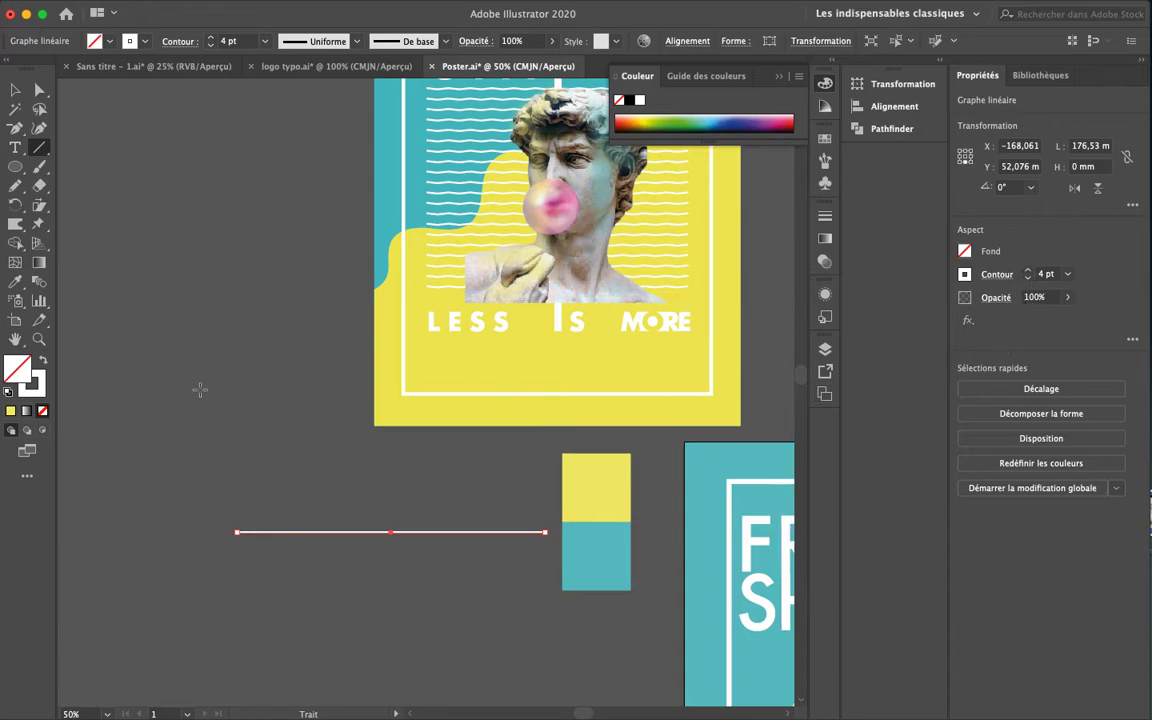
# Select the straight horizontal white line beside the posters
pyautogui.press('v')
pyautogui.click(239, 586)
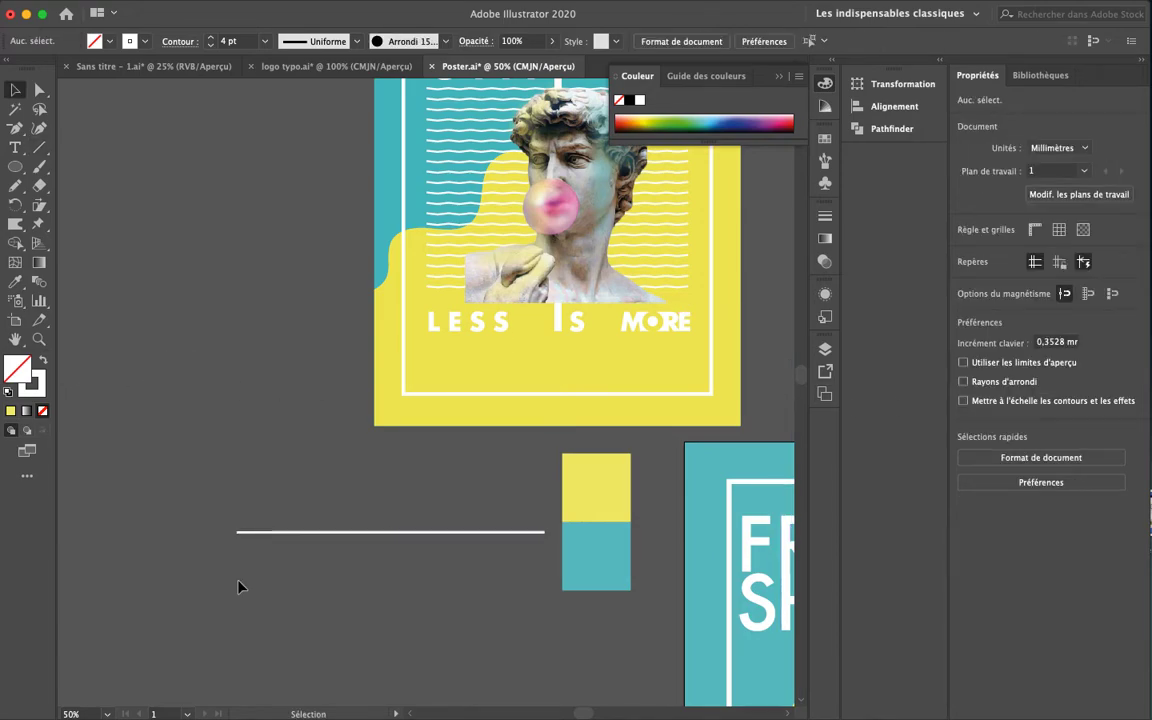
pyautogui.click(364, 535)
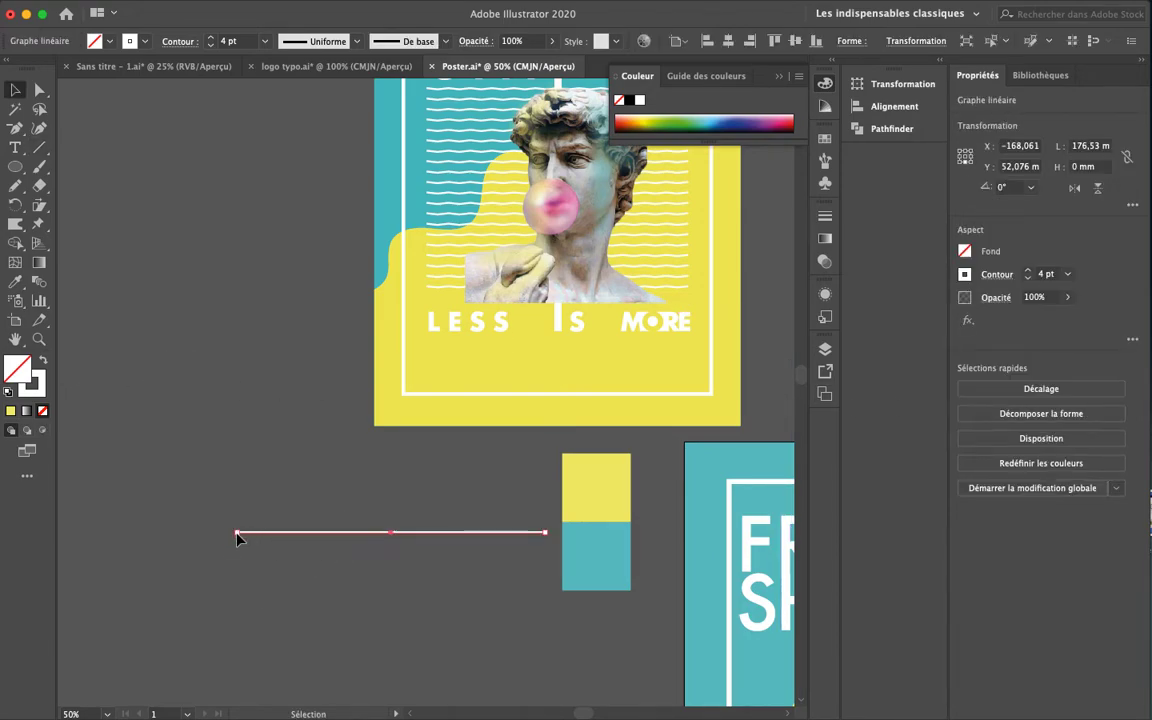
# Try a Zigzag effect at size 1 with 16 ridges per segment, then undo it
pyautogui.moveTo(323, 4)
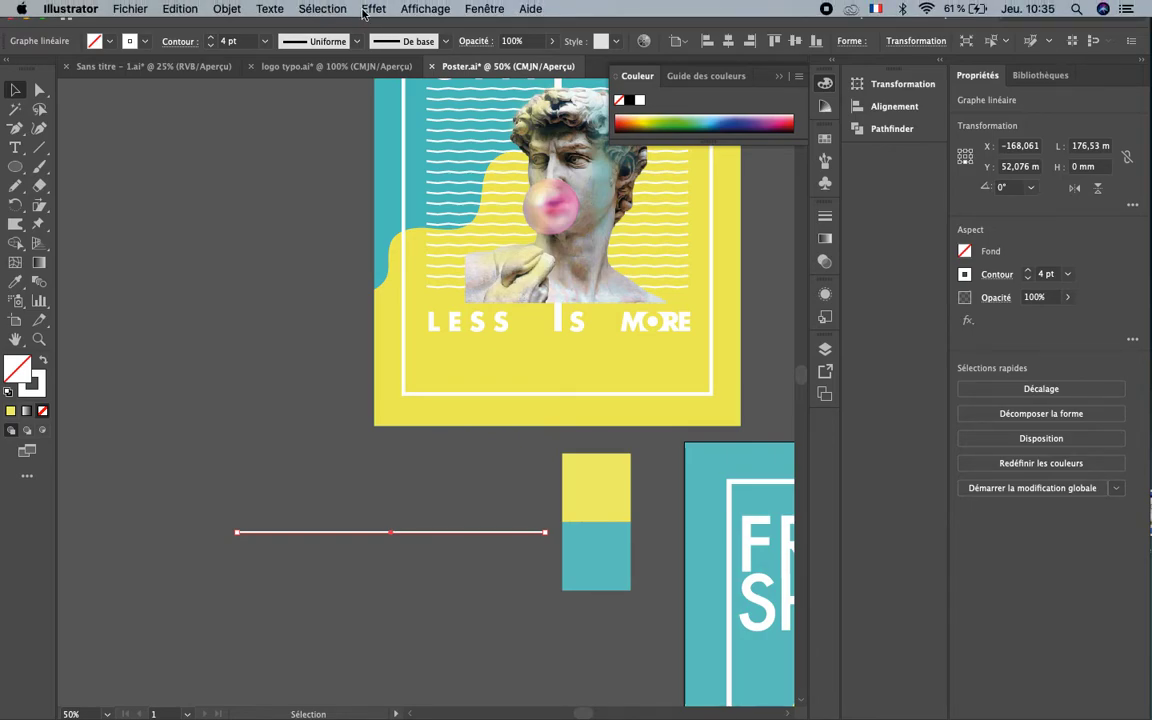
pyautogui.click(371, 9)
pyautogui.moveTo(414, 114)
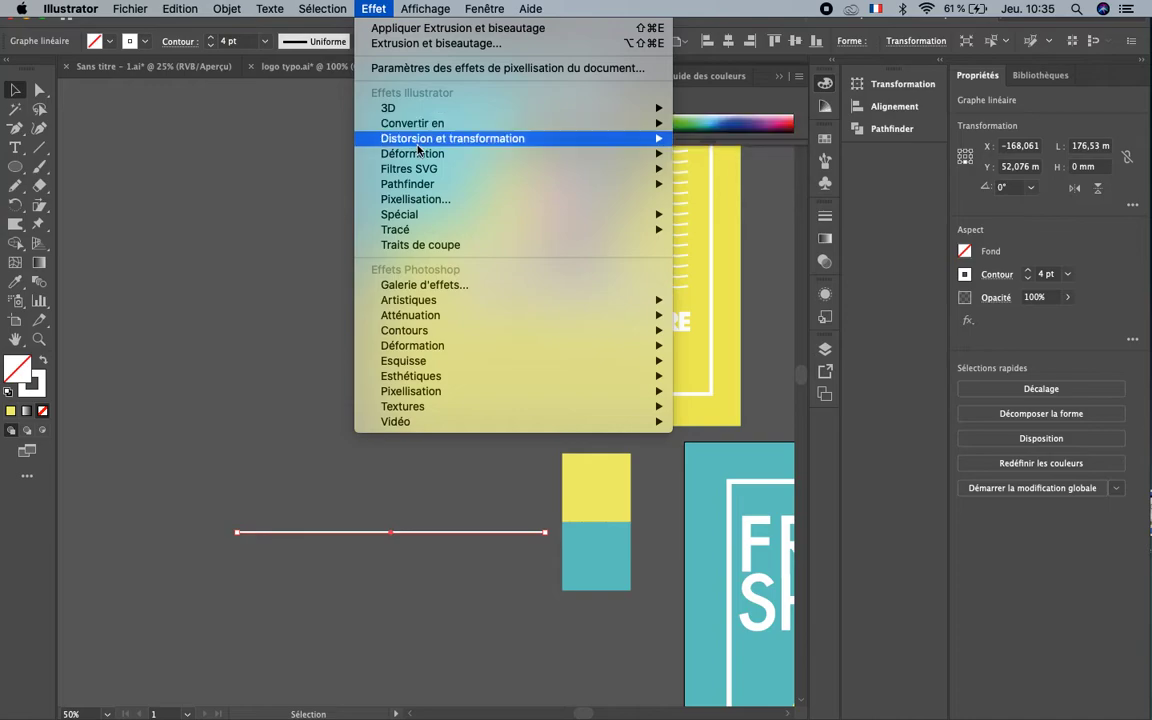
pyautogui.moveTo(569, 138)
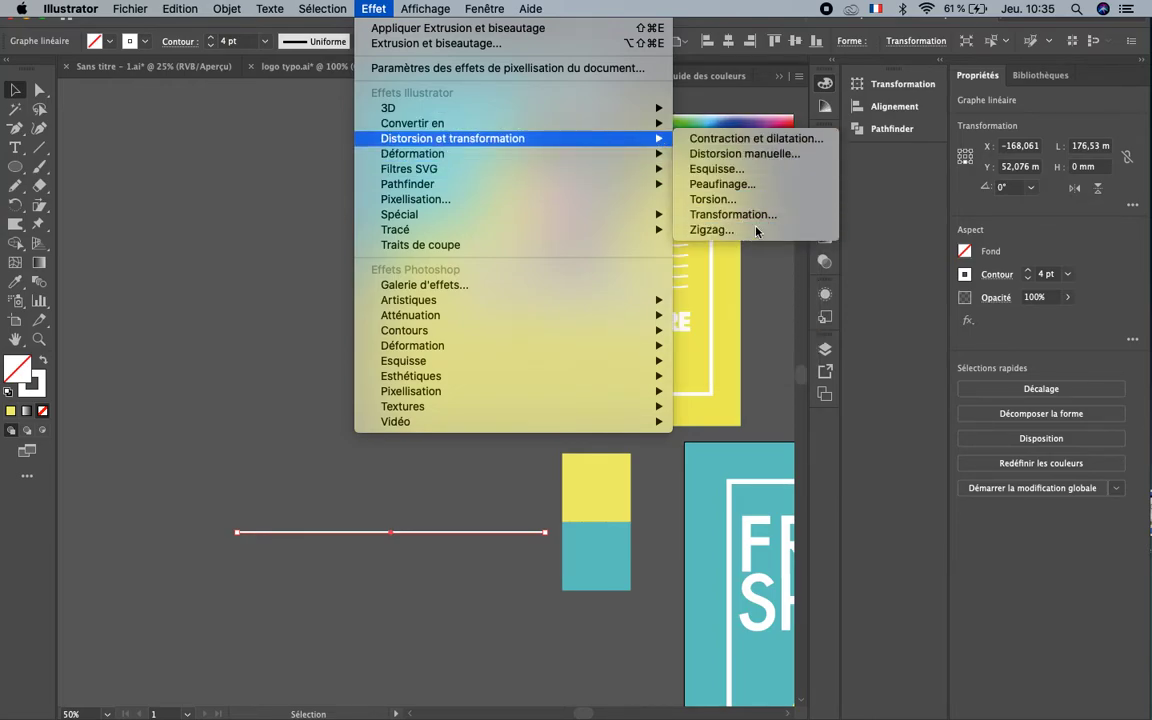
pyautogui.click(711, 229)
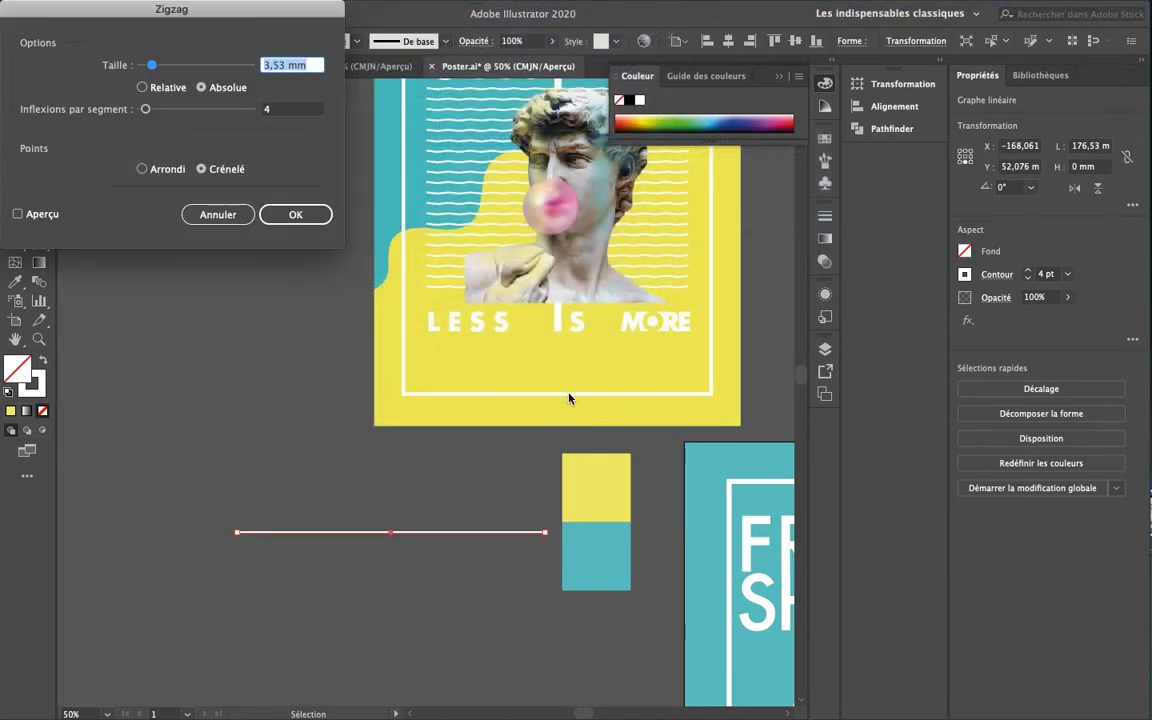
pyautogui.click(36, 214)
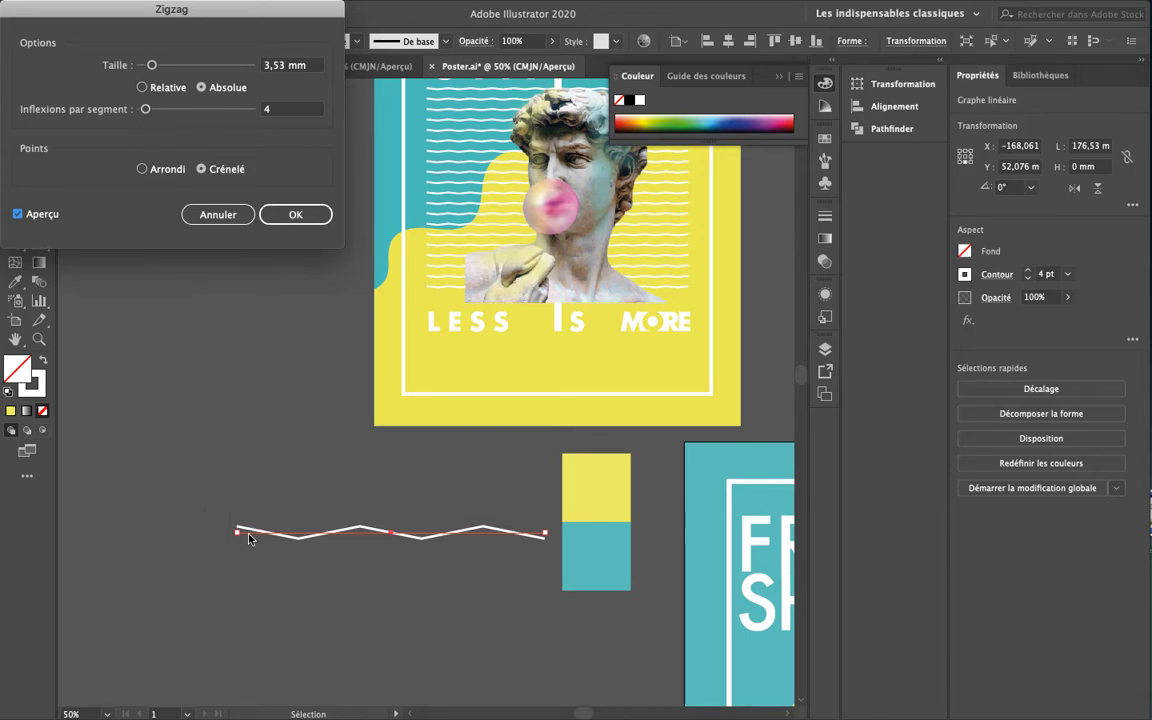
pyautogui.moveTo(146, 110); pyautogui.dragTo(163, 115)
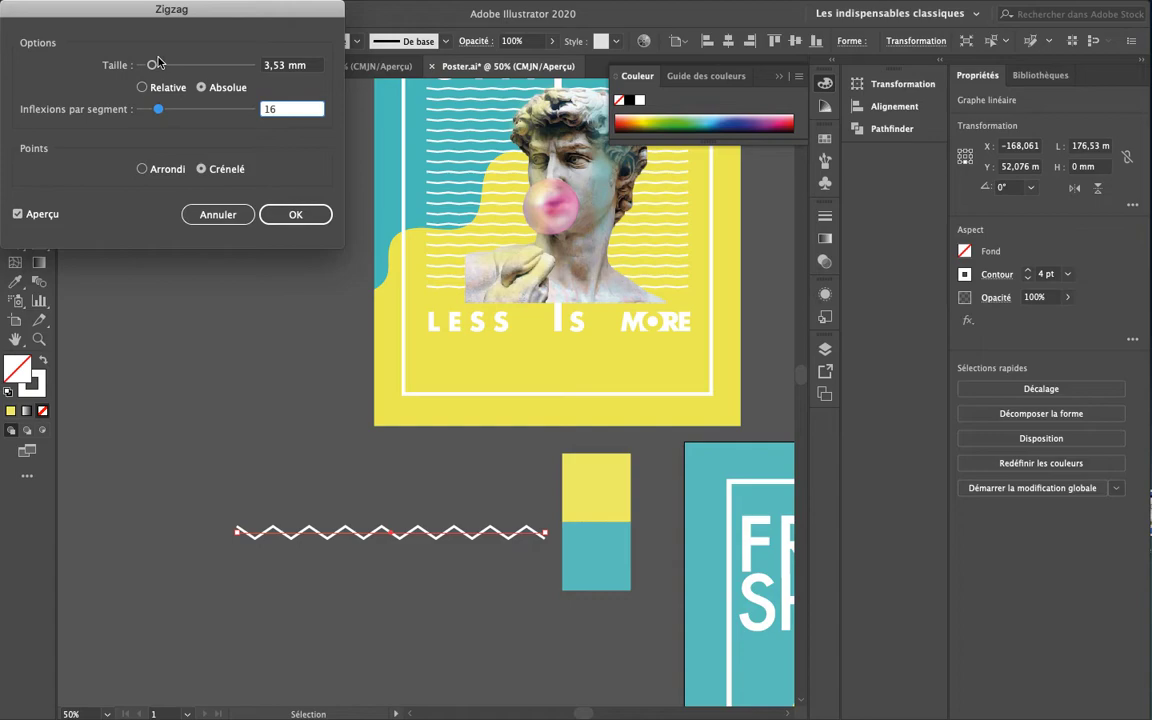
pyautogui.click(275, 66)
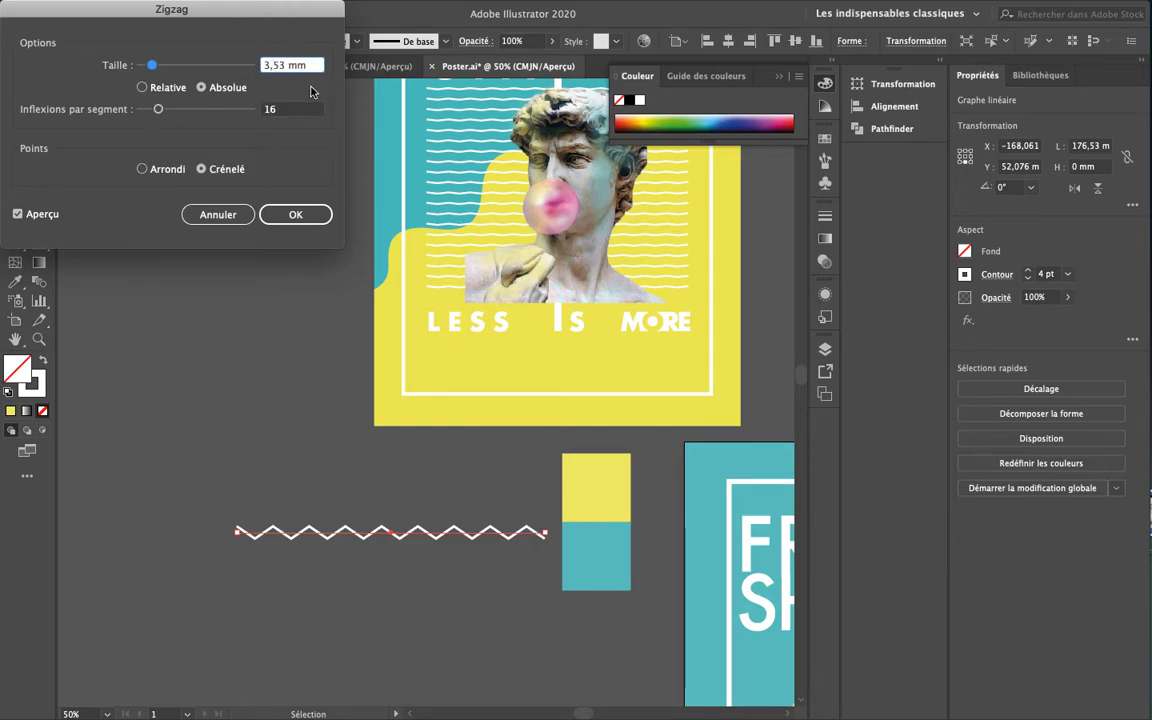
pyautogui.press('BackSpace')
pyautogui.write('1')
pyautogui.press('Return')
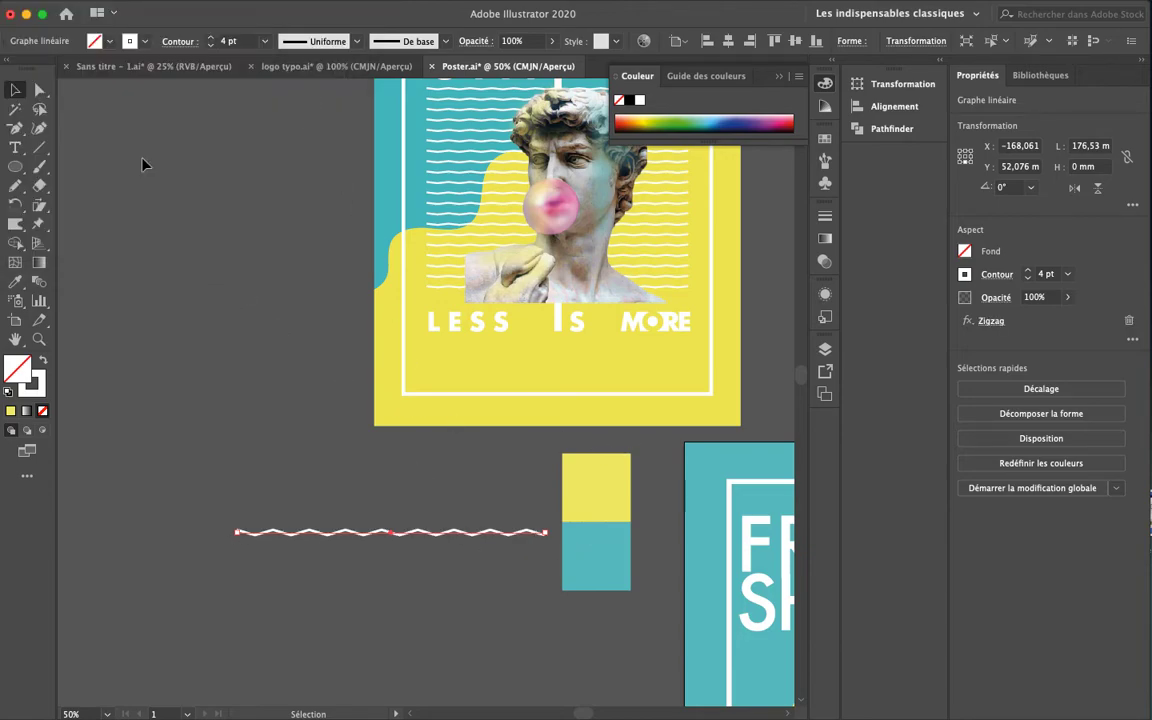
pyautogui.press('super+z')
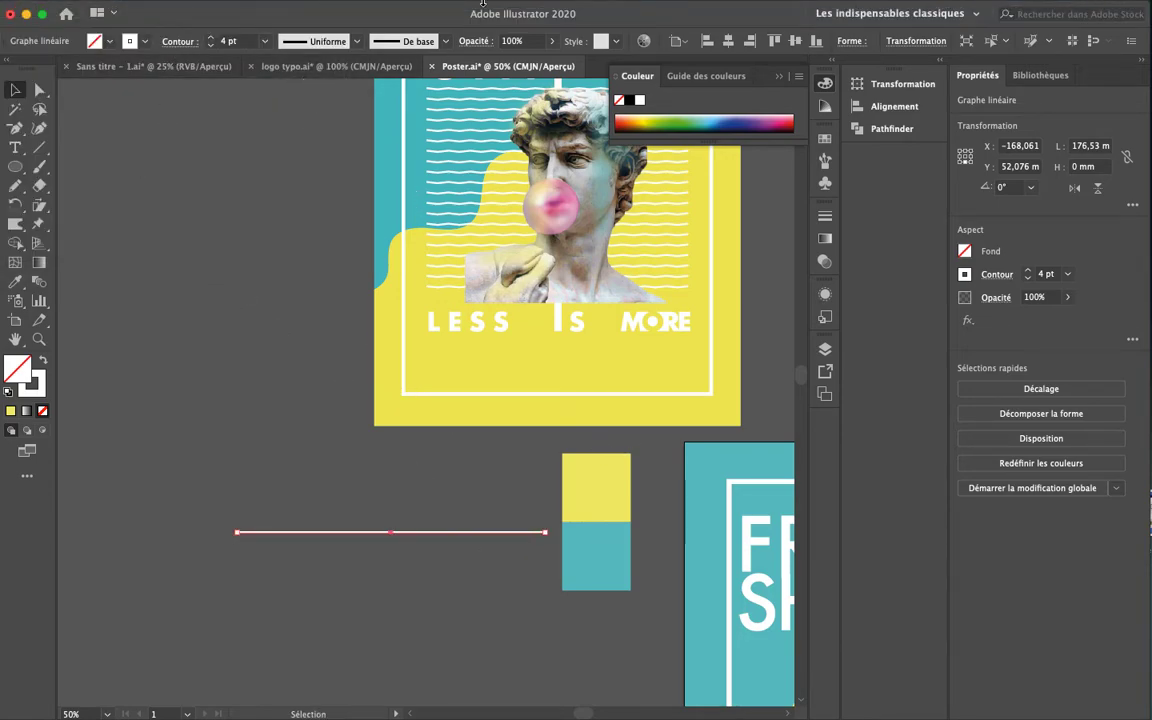
# Reapply Zigzag at 1 mm, 16 ridges per segment, with smooth rounded points
pyautogui.moveTo(420, 7)
pyautogui.click(378, 9)
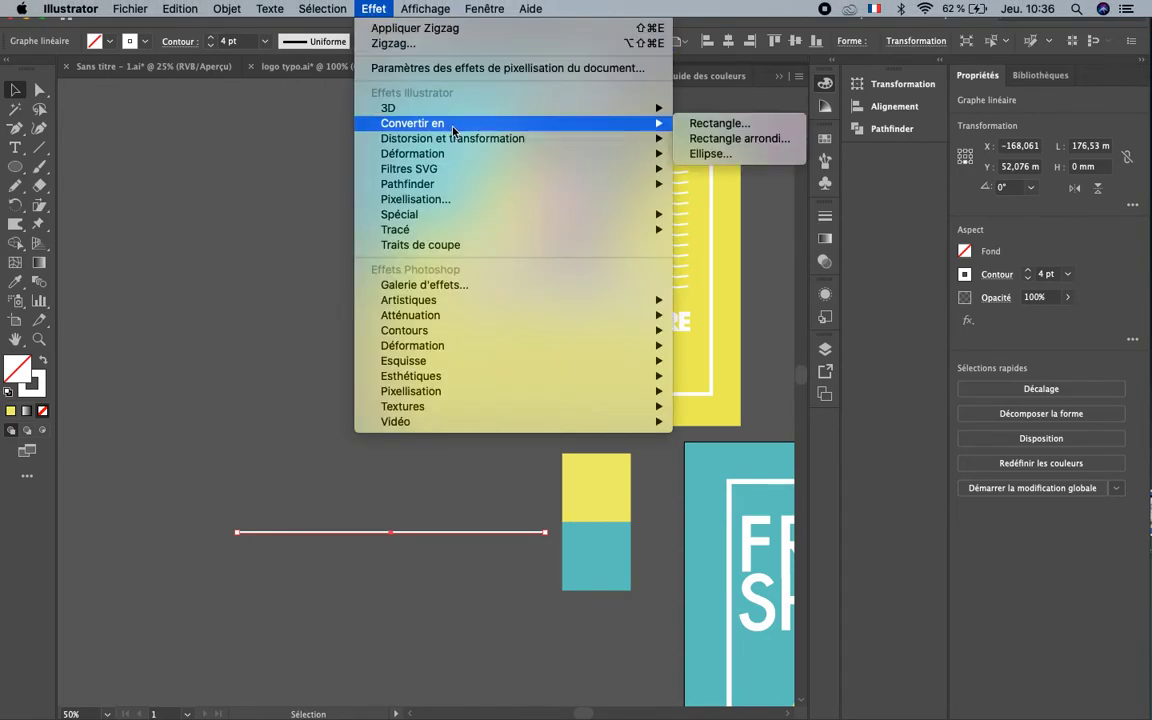
pyautogui.moveTo(470, 138)
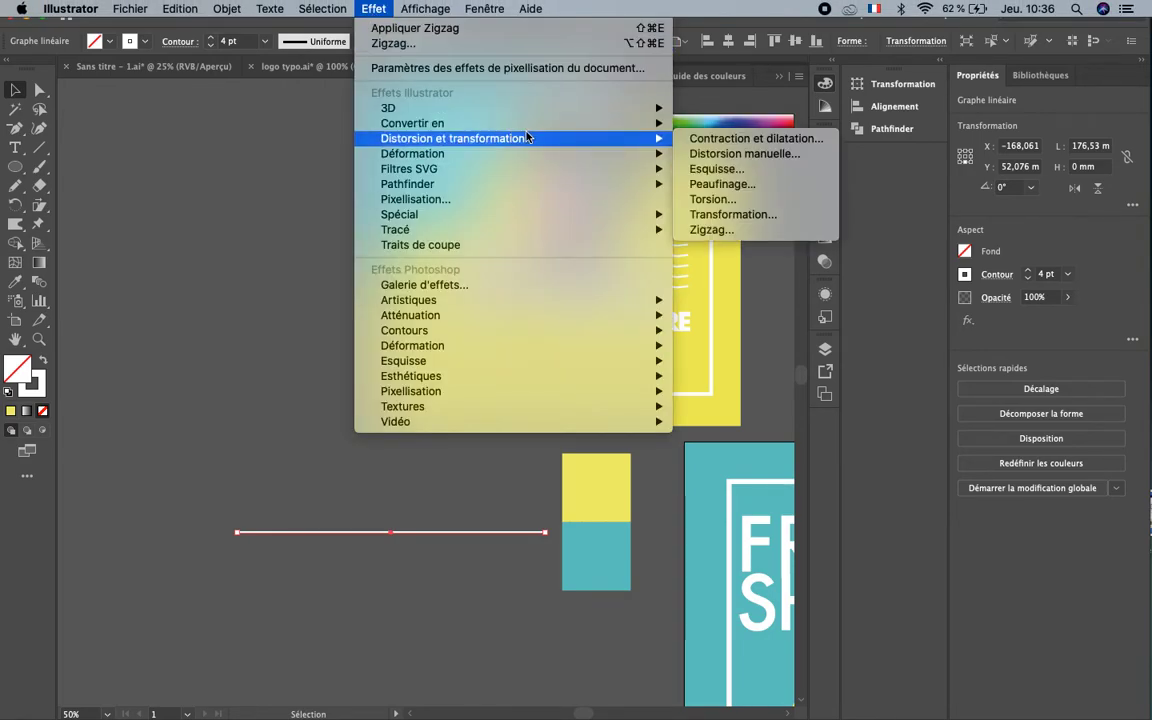
pyautogui.click(775, 230)
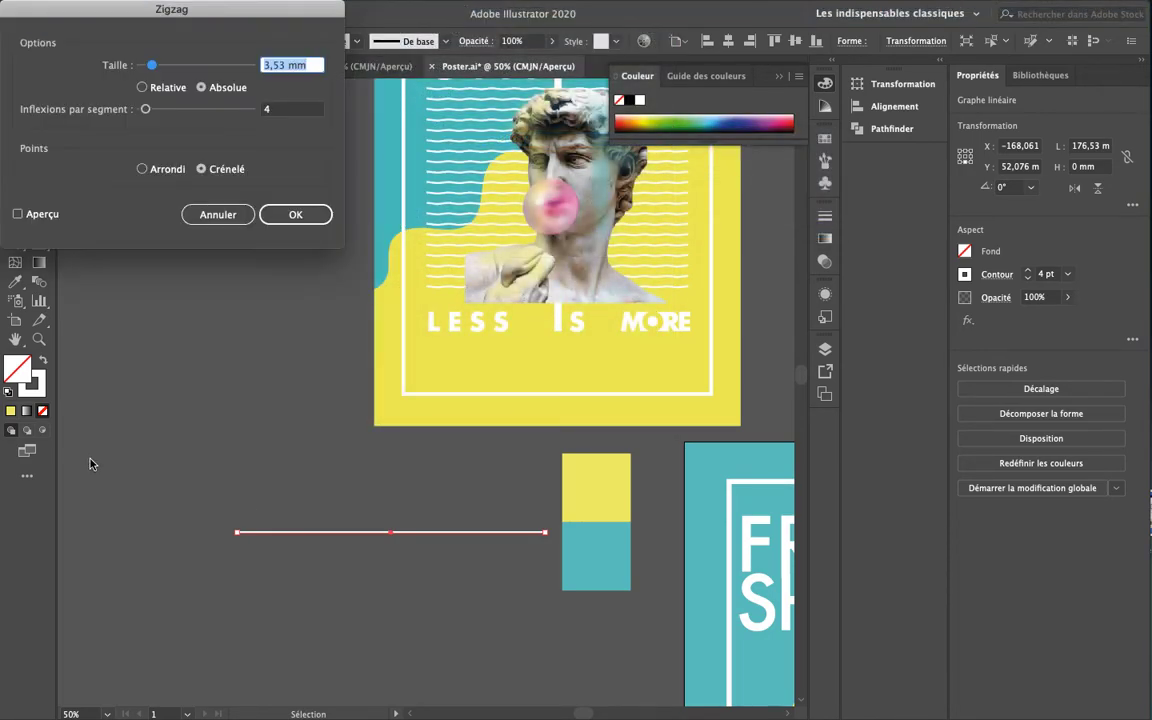
pyautogui.doubleClick(265, 110)
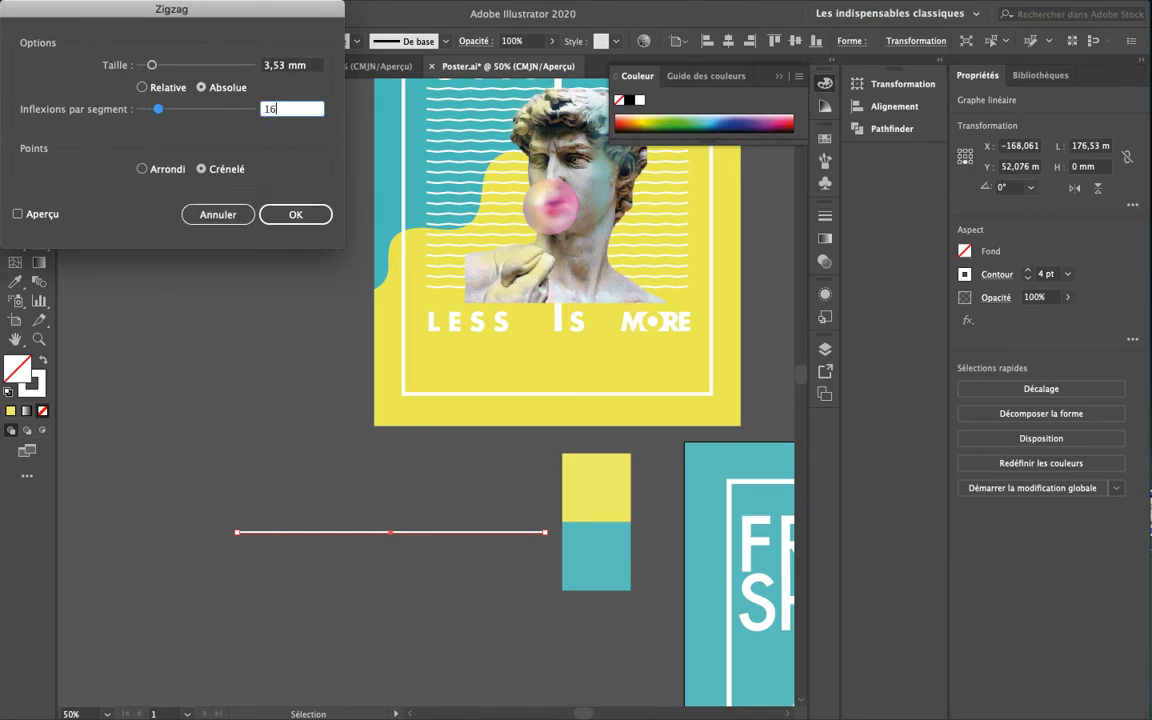
pyautogui.doubleClick(276, 68)
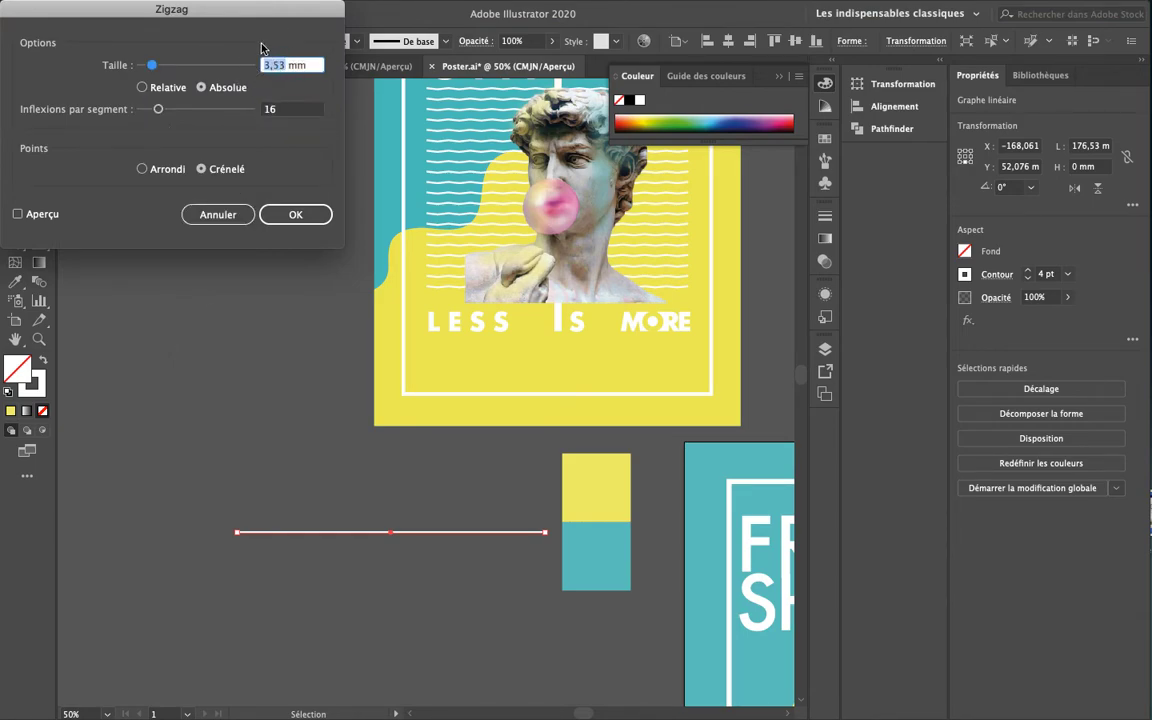
pyautogui.write('1')
pyautogui.click(24, 213)
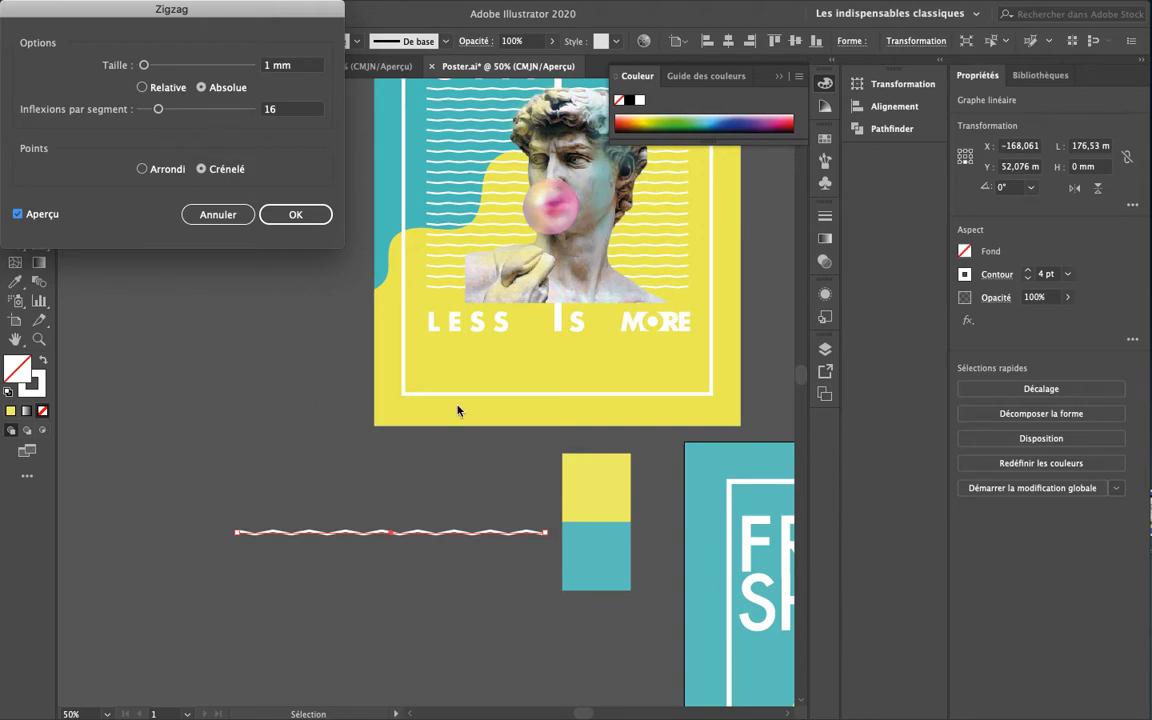
pyautogui.click(160, 169)
pyautogui.click(296, 215)
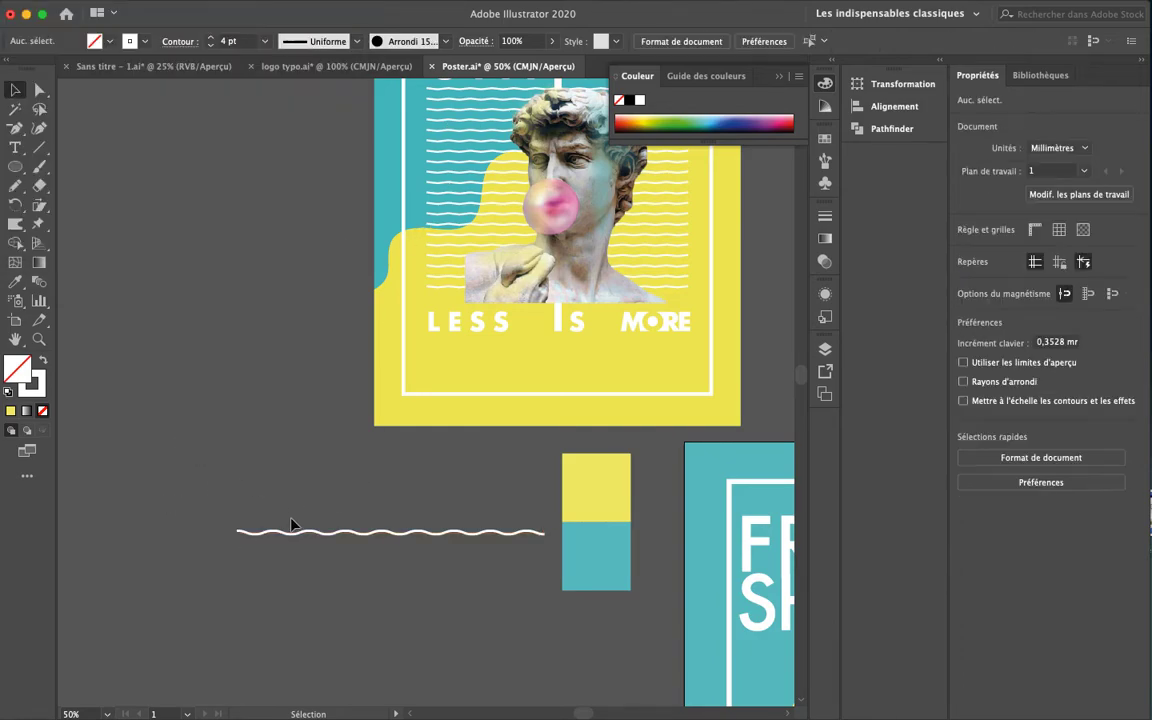
# Move the wavy line onto the FRESHH poster
pyautogui.hscroll(5, 450, 665)
pyautogui.click(254, 522)
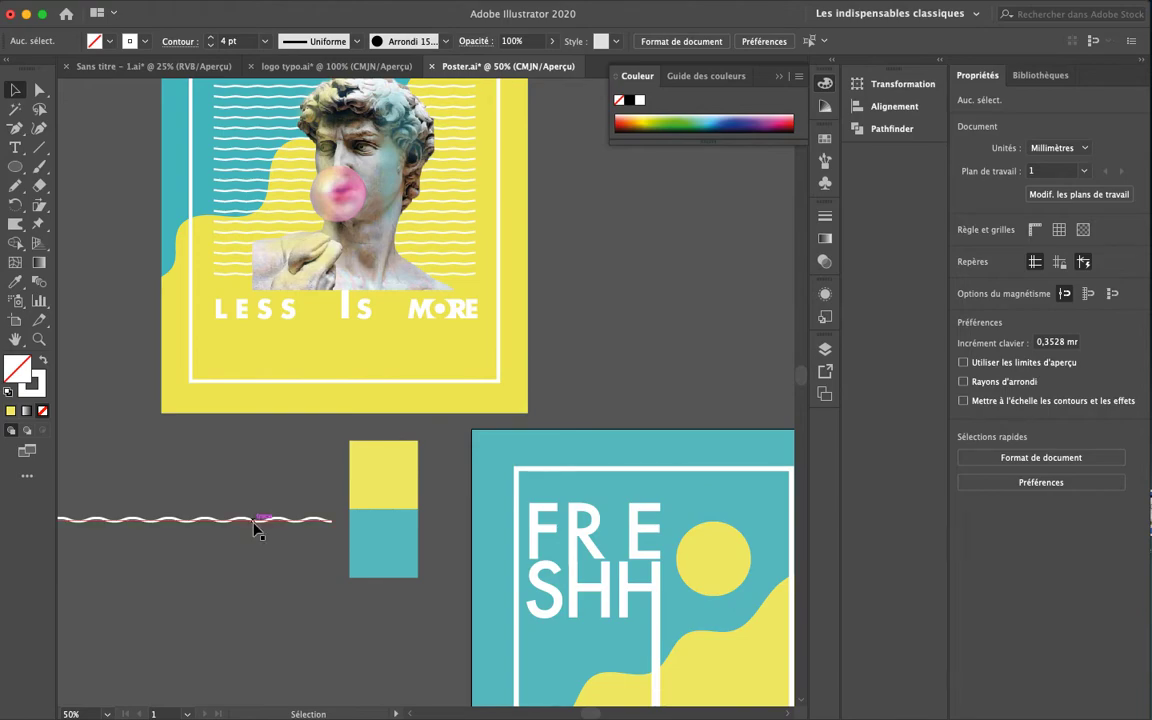
pyautogui.press('super+minus')
pyautogui.moveTo(363, 471); pyautogui.dragTo(73, 501)
pyautogui.moveTo(167, 424); pyautogui.dragTo(414, 492)
# Shorten the wavy line to 142.107 mm and centre it horizontally and vertically on the artboard
pyautogui.press('super+equal')
pyautogui.press('super+equal')
pyautogui.press('super+equal')
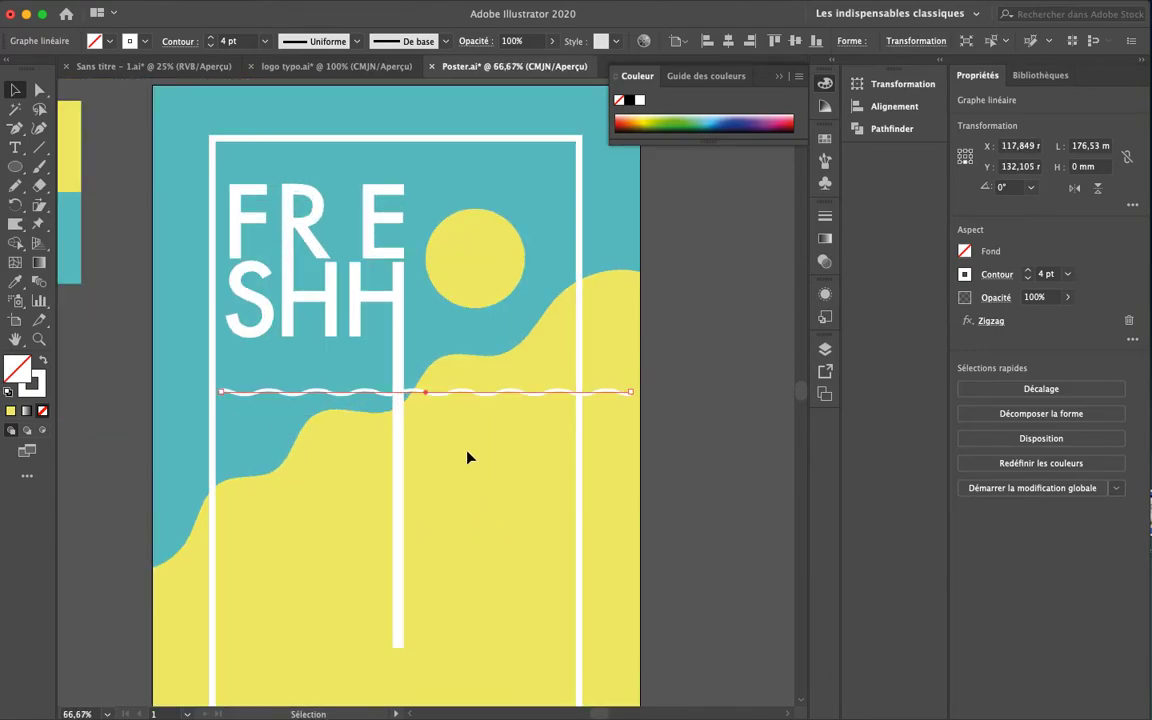
pyautogui.moveTo(631, 393); pyautogui.dragTo(551, 393)
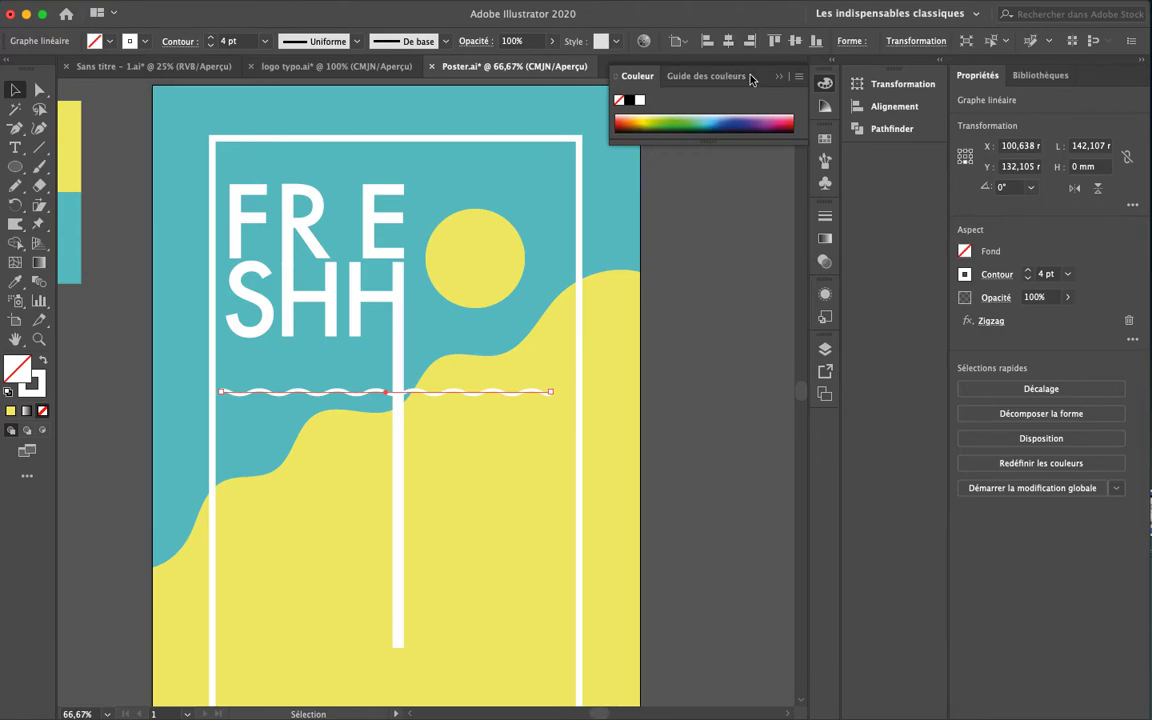
pyautogui.click(728, 41)
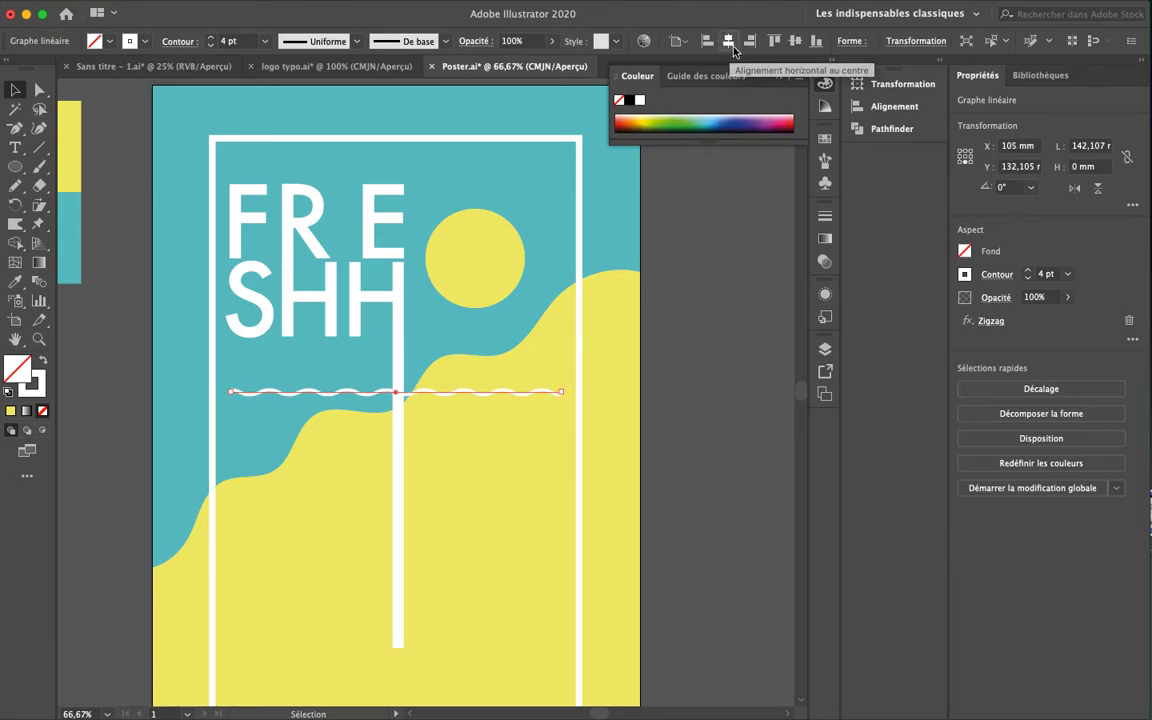
pyautogui.click(795, 41)
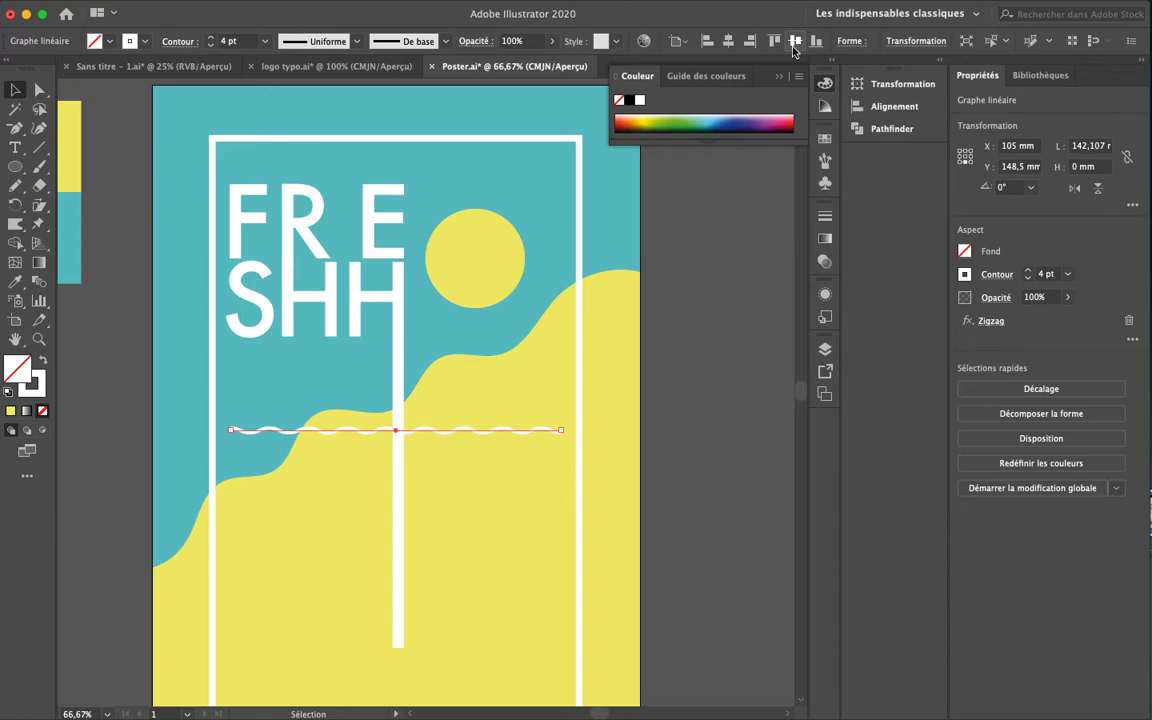
pyautogui.press('super+minus')
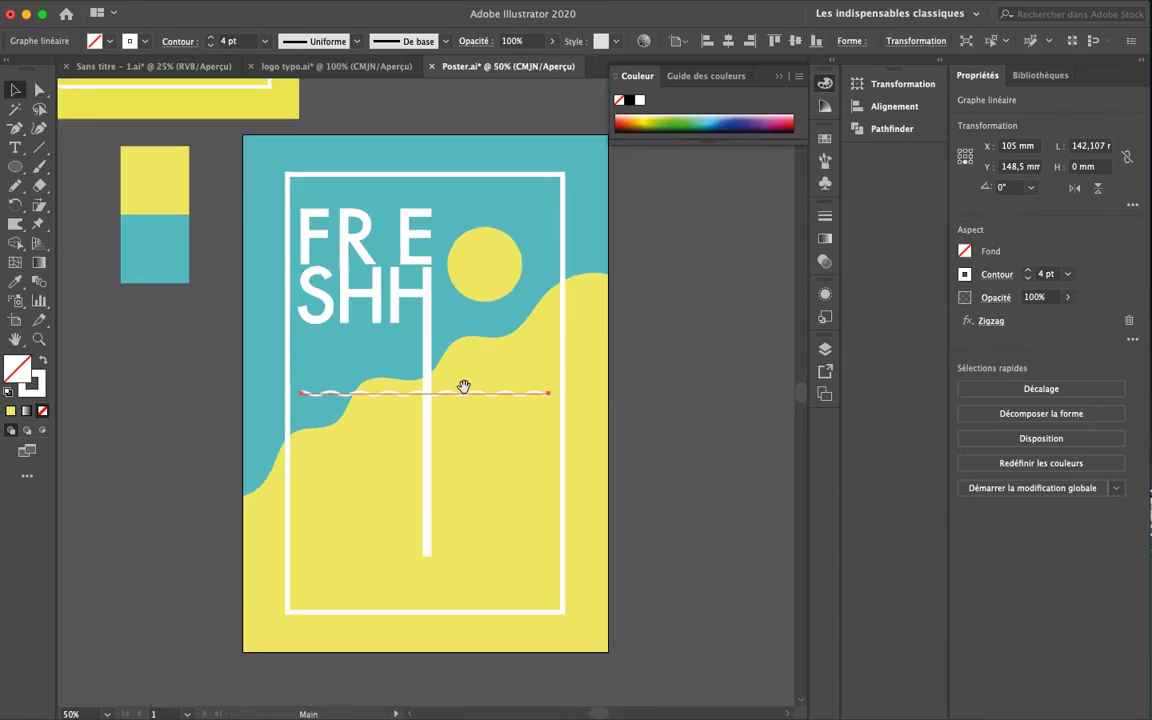
pyautogui.scroll(-3, 468, 374)
# Place a copy of the wavy line just below the original
pyautogui.click(486, 476)
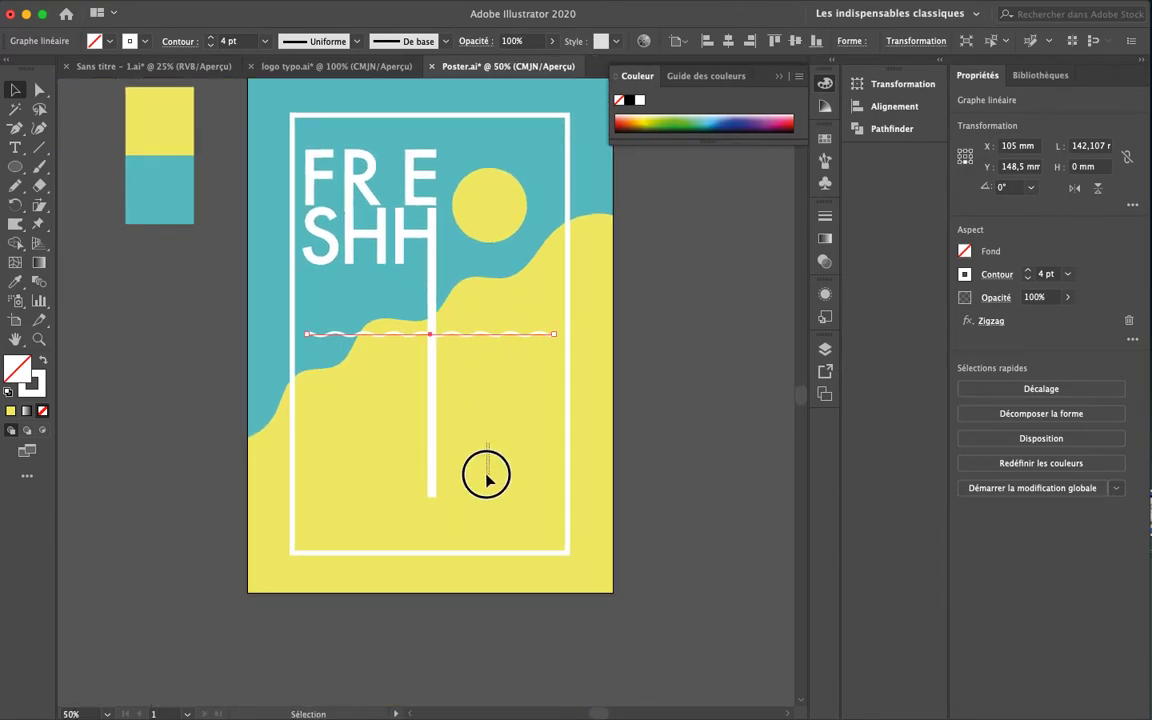
pyautogui.click(496, 330)
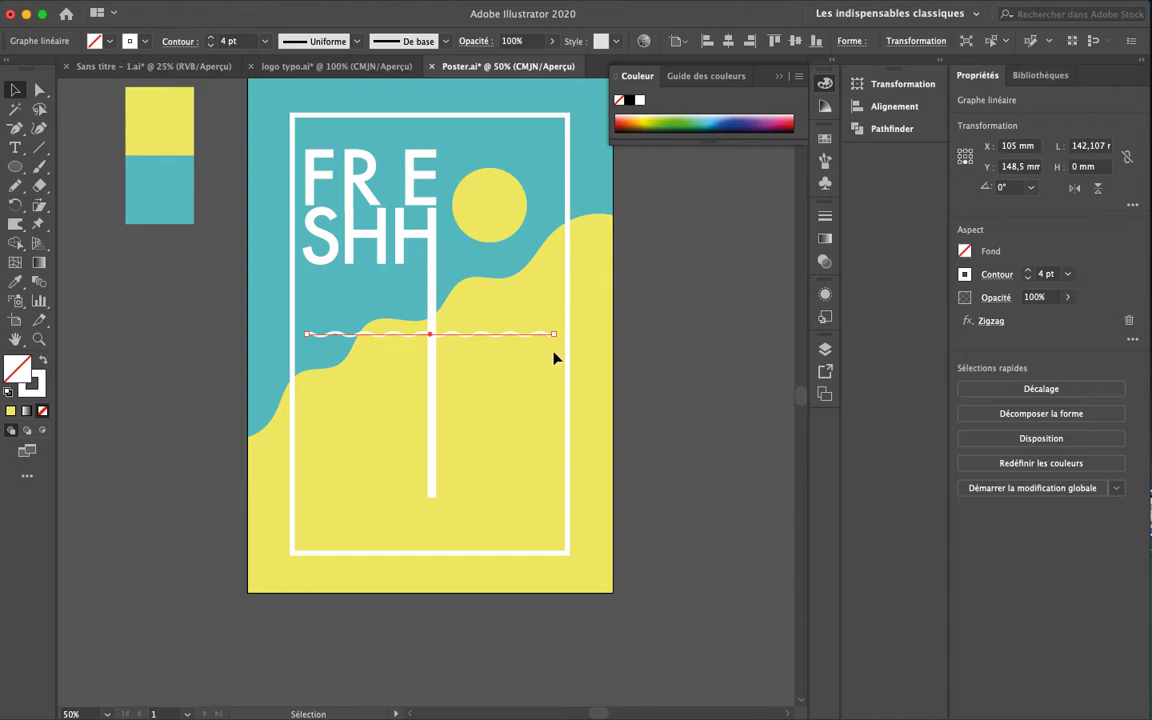
pyautogui.click(482, 340)
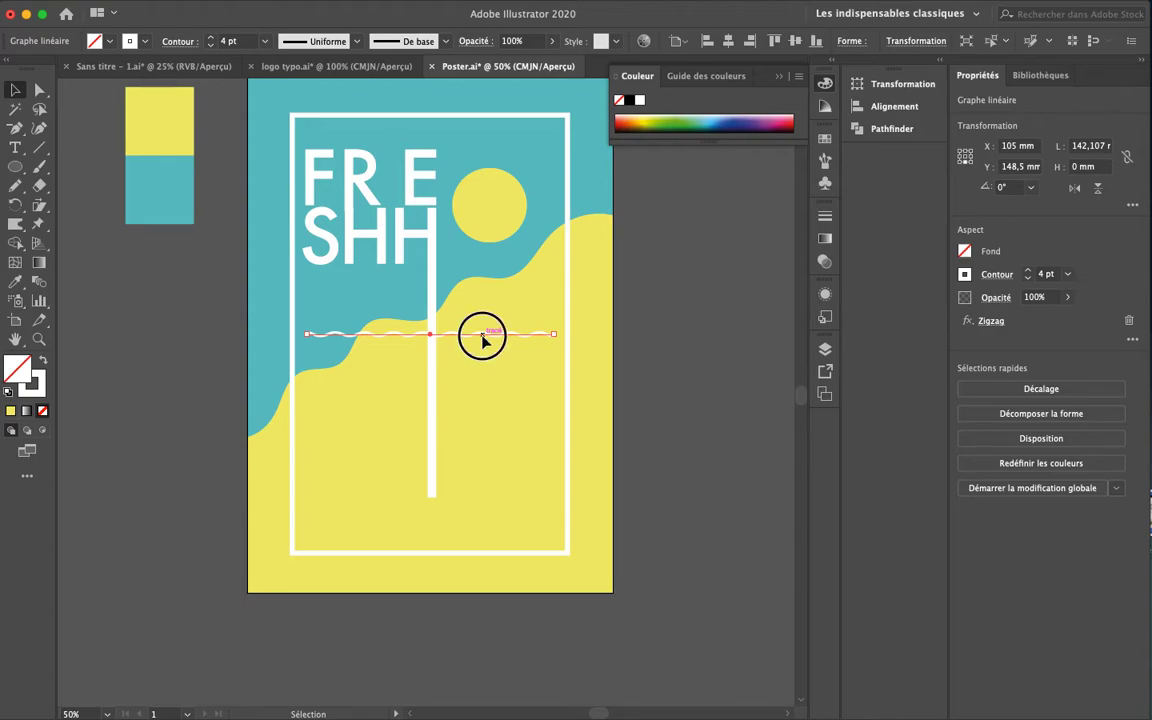
pyautogui.moveTo(482, 340); pyautogui.dragTo(484, 353)
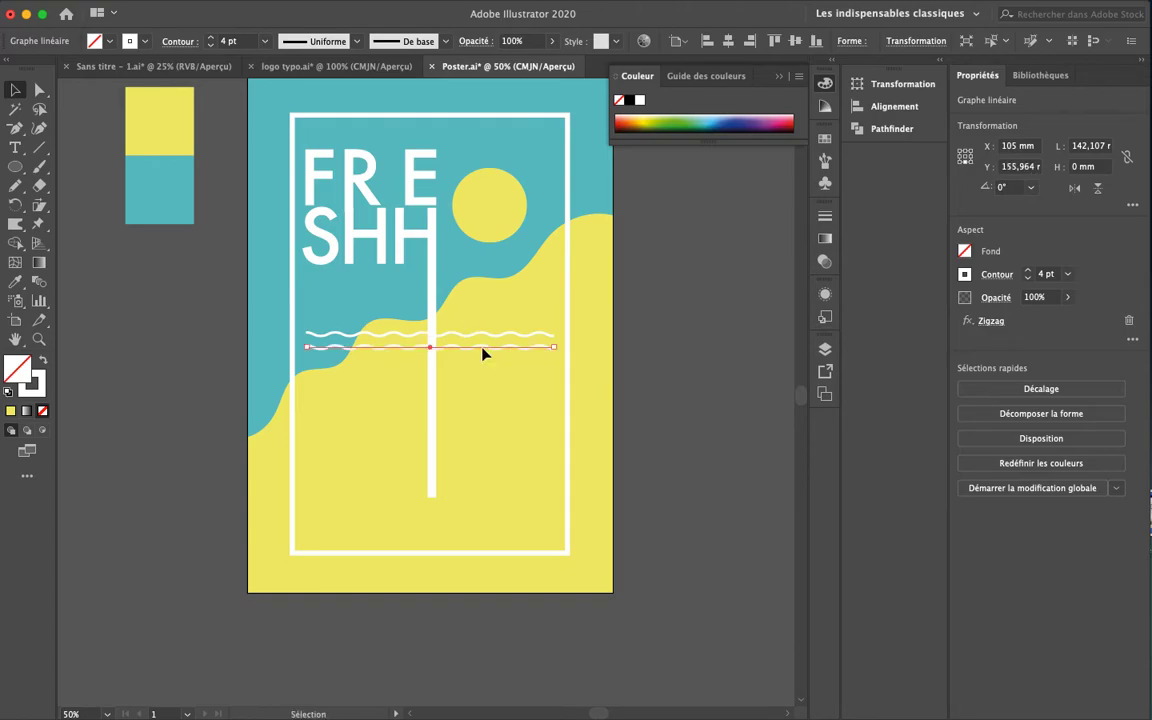
# Repeat the duplicate three more times with Cmd+D to stack evenly spaced wavy lines
pyautogui.press('a')
pyautogui.press('super+d')
pyautogui.press('super+d')
pyautogui.press('super+d')
pyautogui.press('super+d')
pyautogui.press('super+d')
pyautogui.press('super+d')
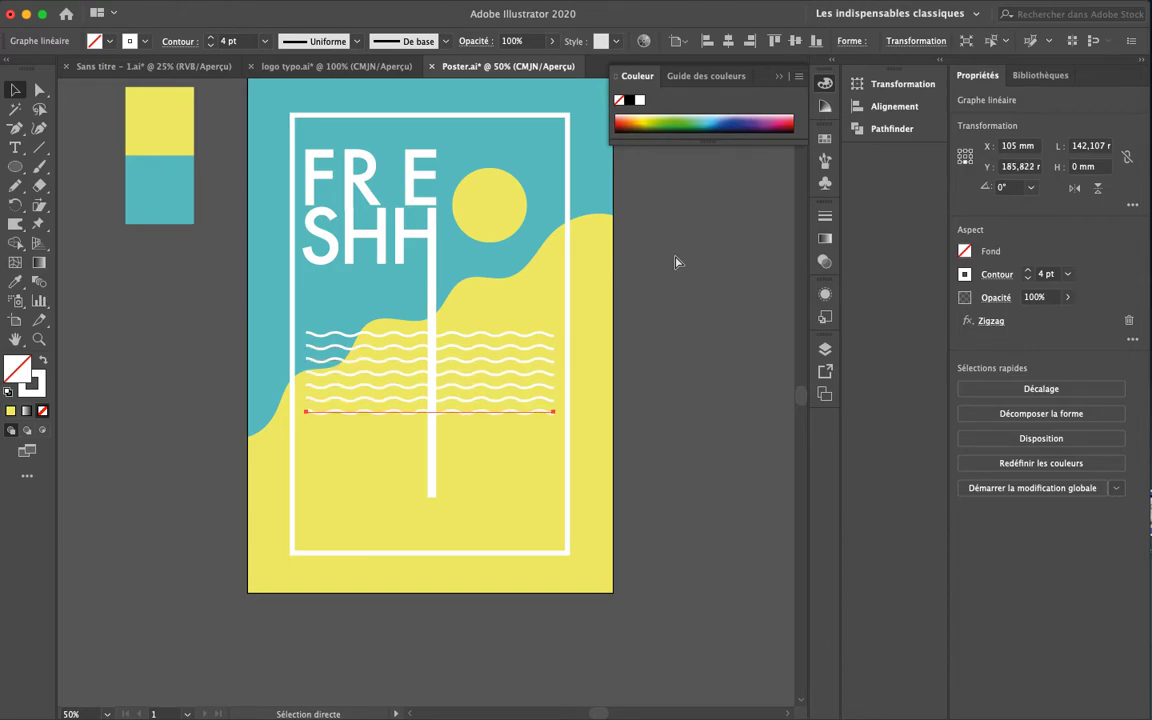
pyautogui.press('super+d')
pyautogui.press('super+d')
pyautogui.press('super+d')
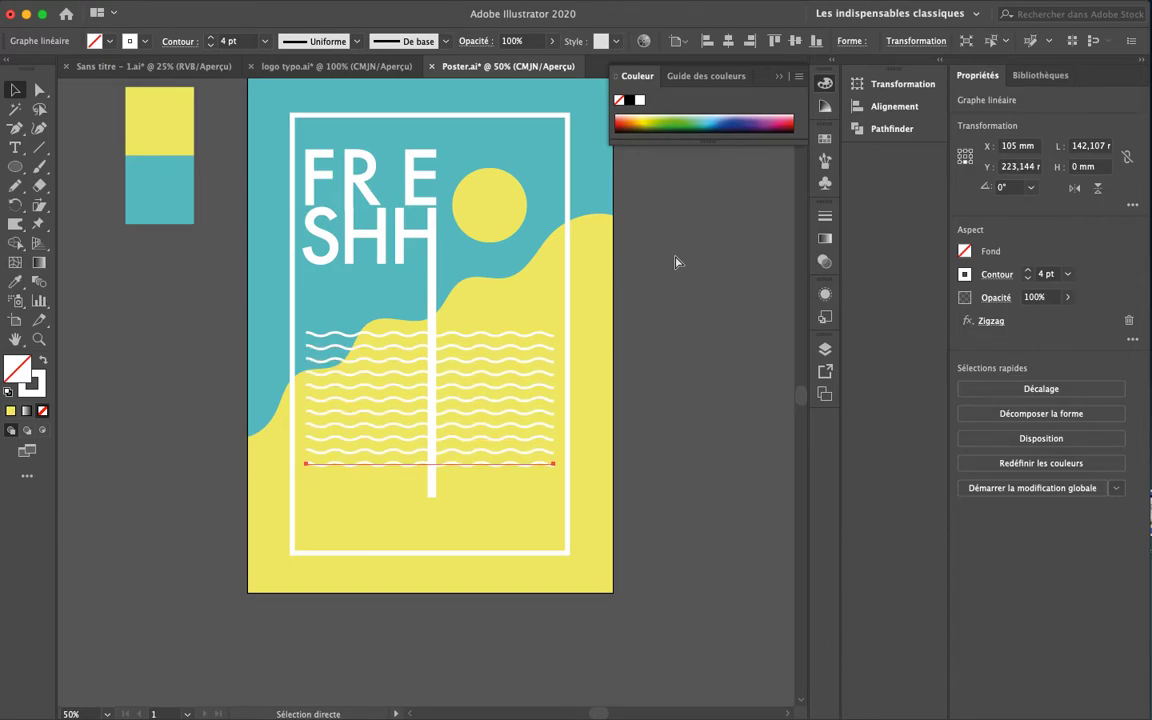
pyautogui.press('super+d')
pyautogui.press('v')
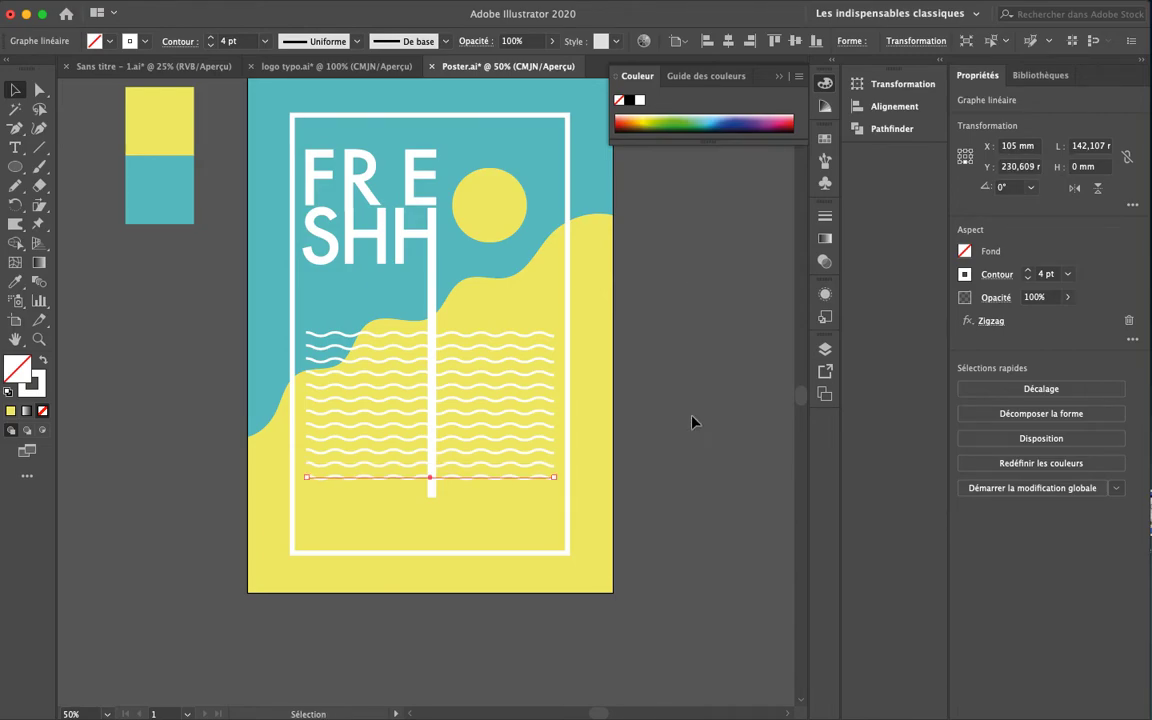
pyautogui.click(729, 547)
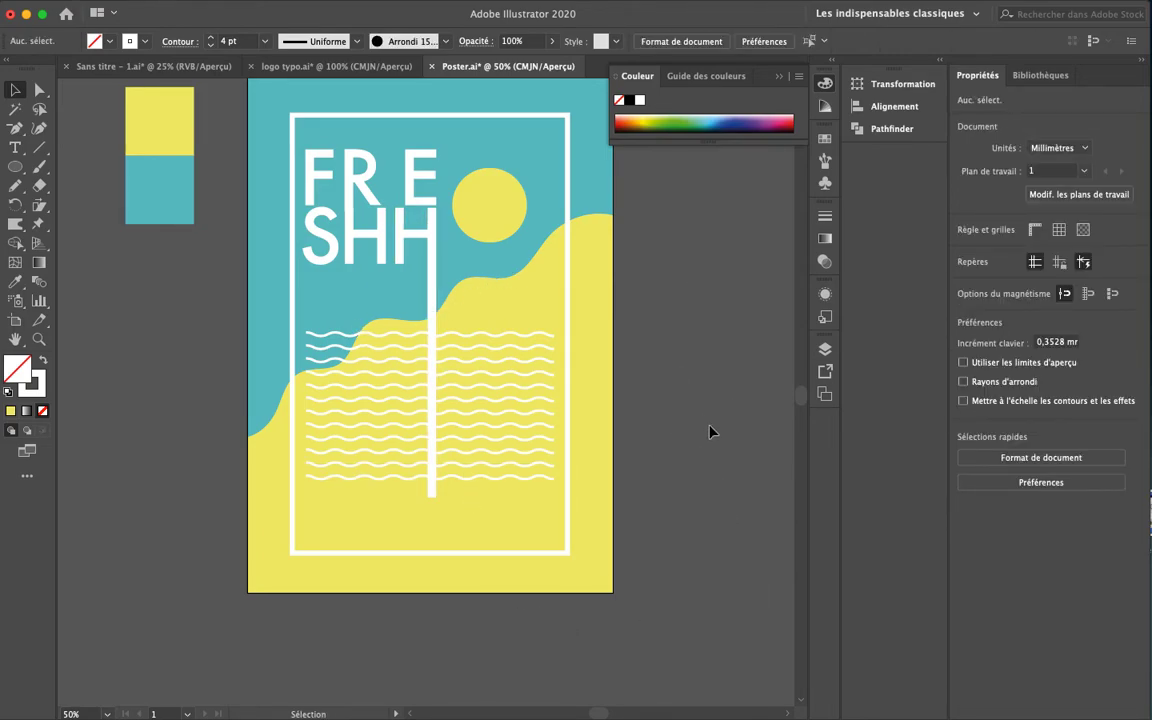
# Place the bubble-gum statue PNG onto the FRESHH poster
pyautogui.click(130, 9)
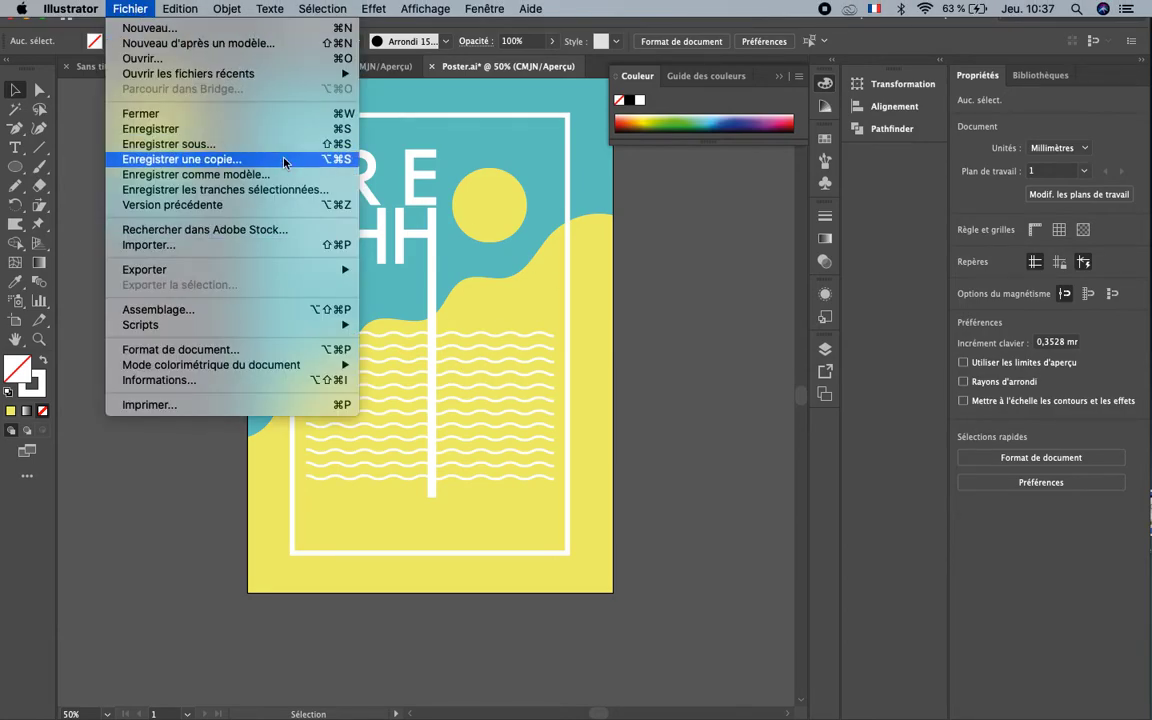
pyautogui.click(196, 249)
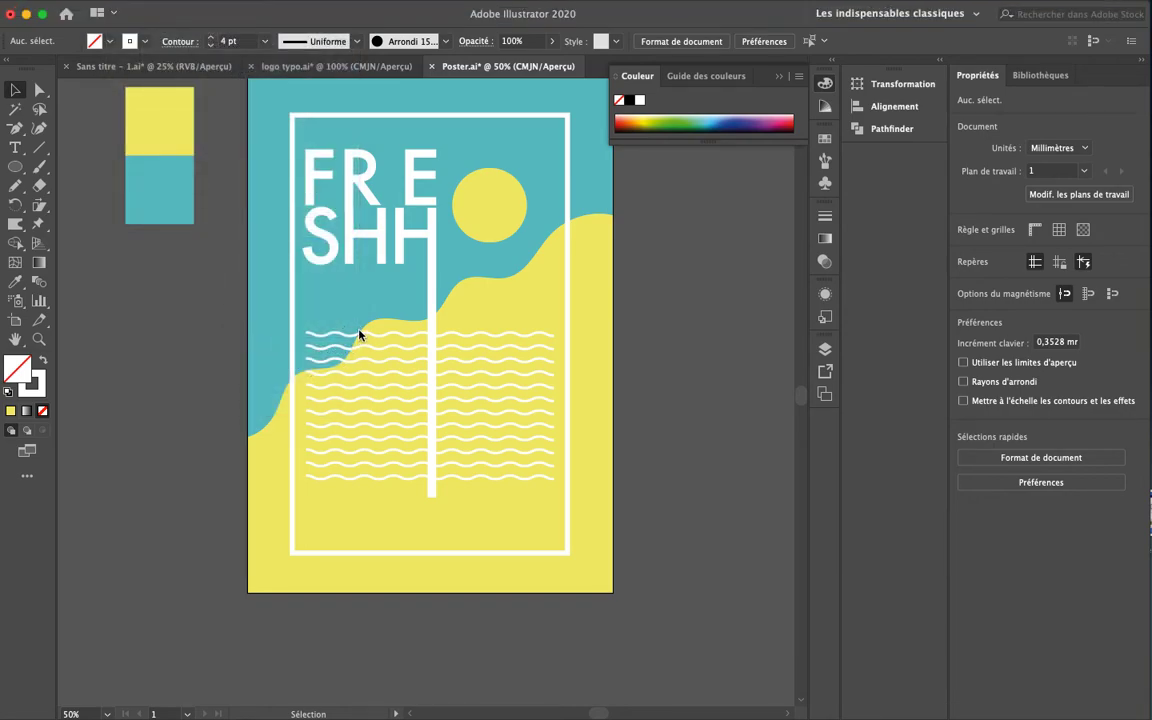
pyautogui.click(449, 260)
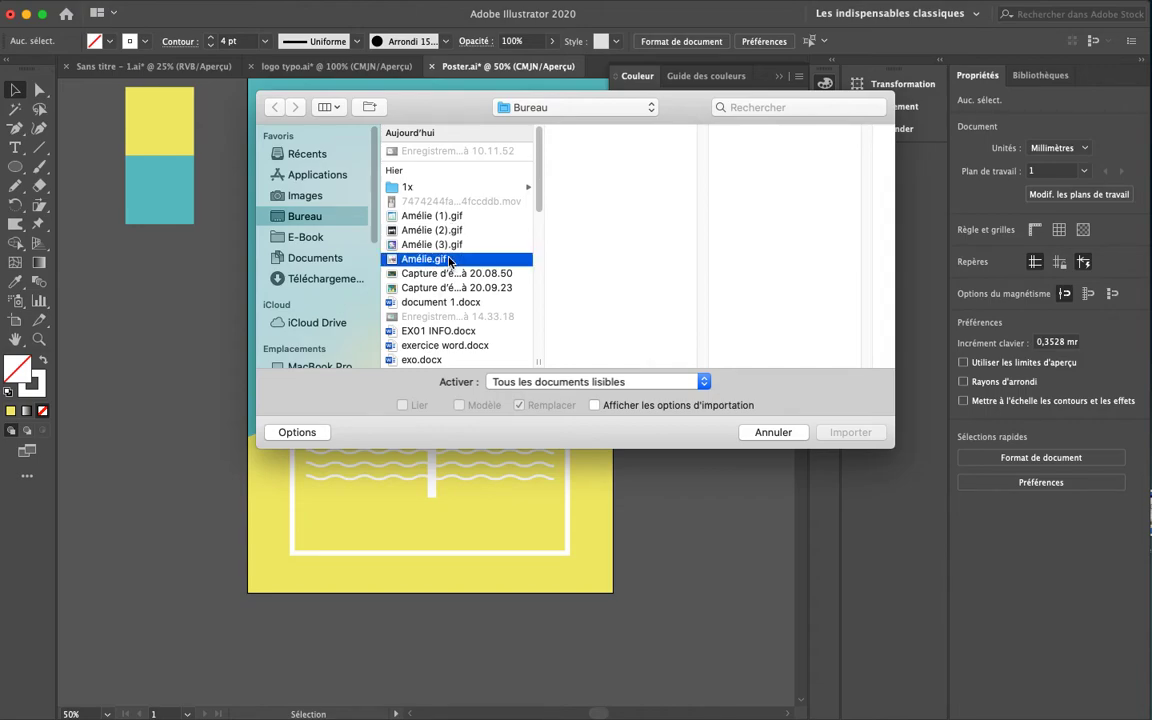
pyautogui.press('Down')
pyautogui.press('Down')
pyautogui.press('Down')
pyautogui.press('Down')
pyautogui.press('Down')
pyautogui.press('Down')
pyautogui.press('Down')
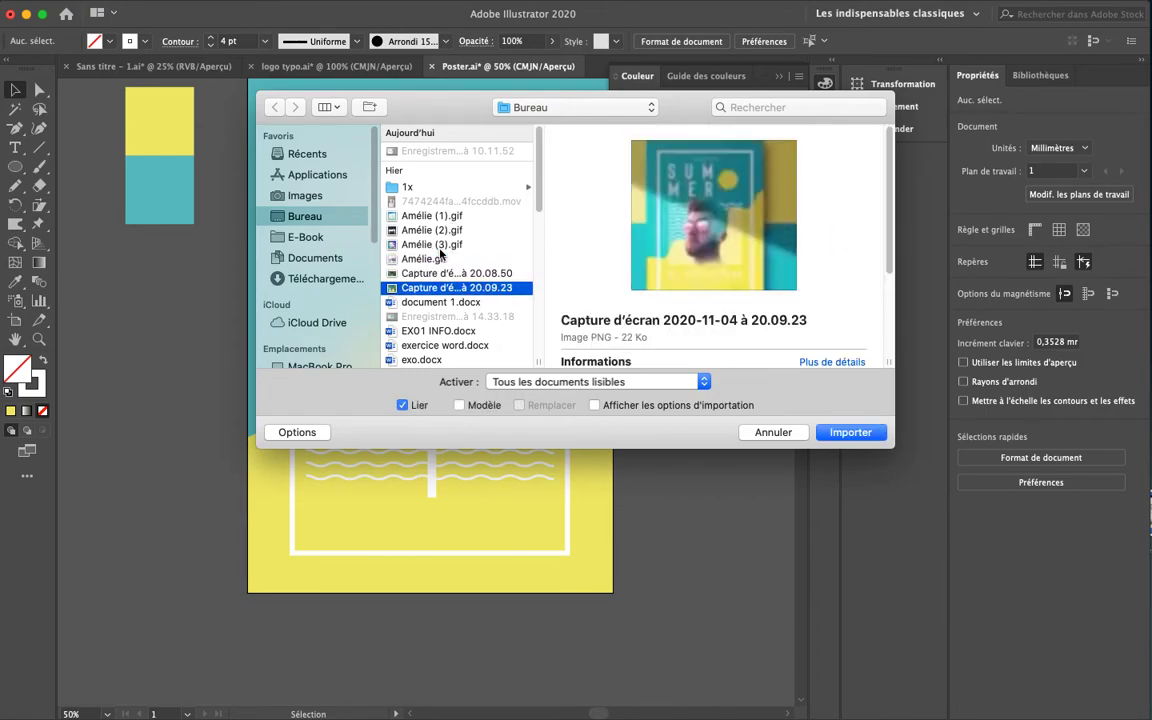
pyautogui.scroll(-5, 455, 290)
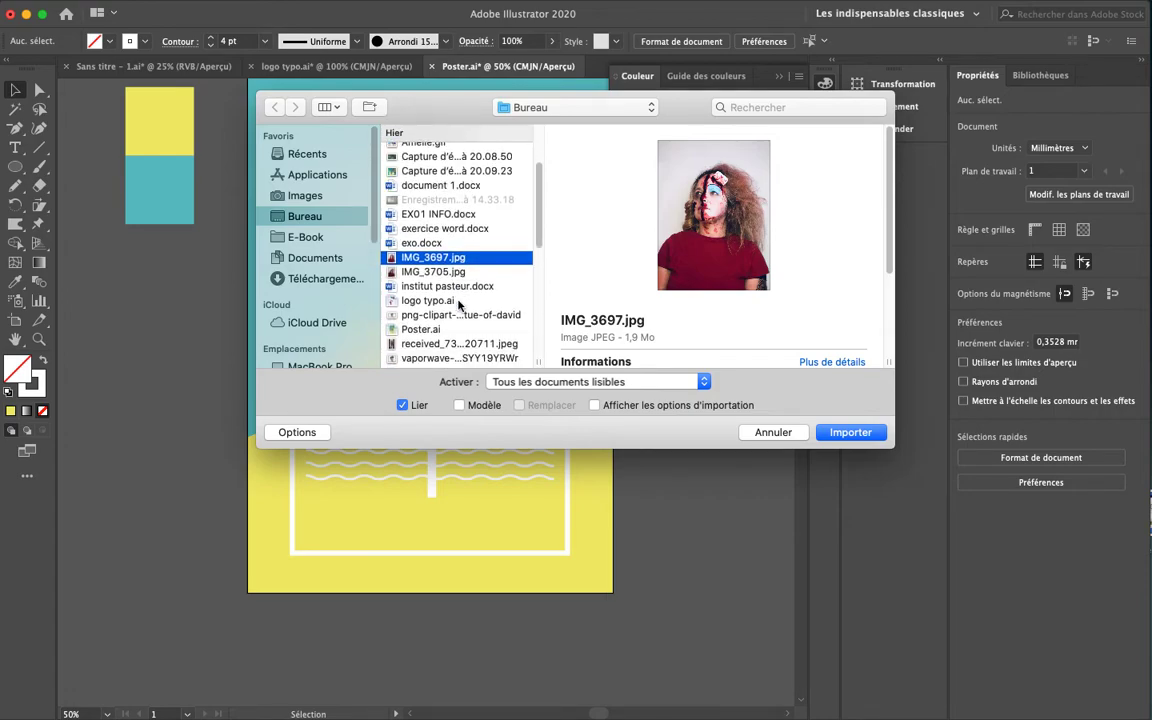
pyautogui.scroll(-1, 451, 333)
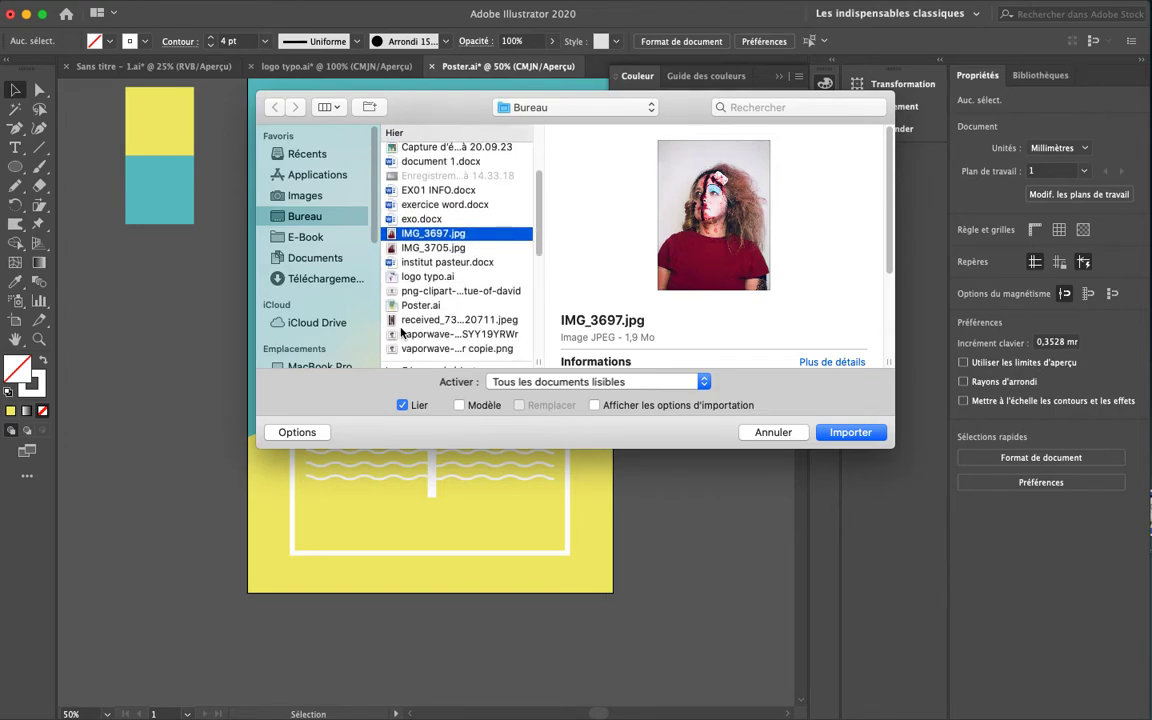
pyautogui.click(413, 321)
pyautogui.click(452, 349)
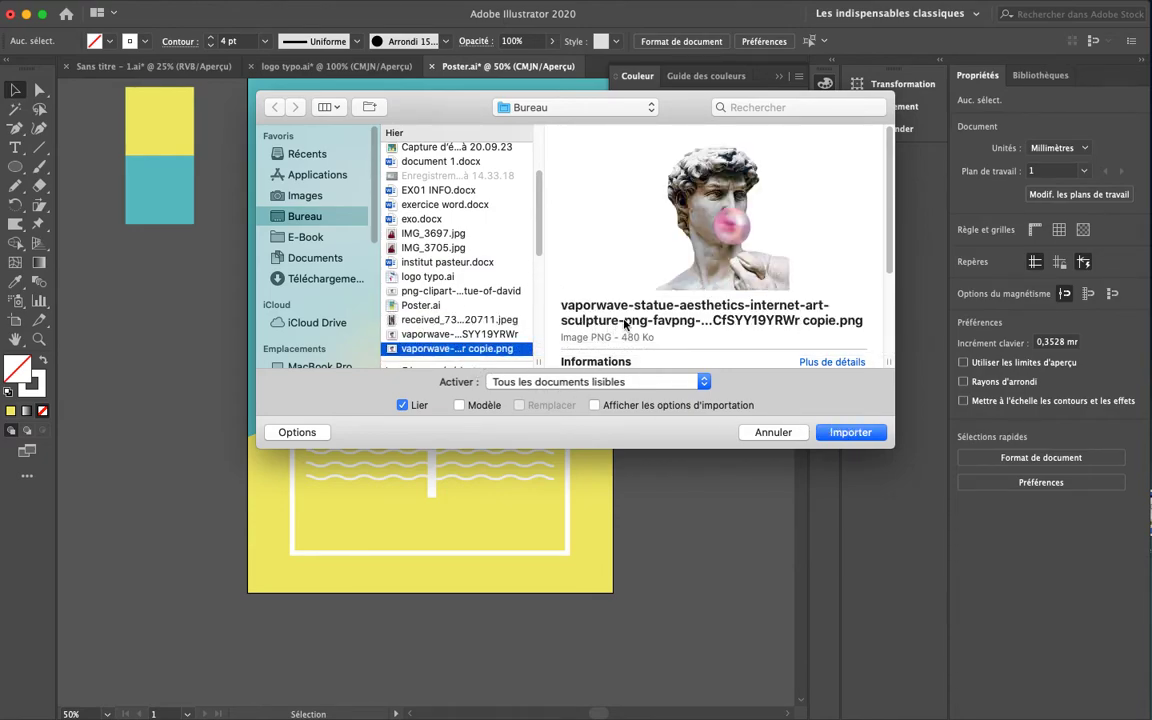
pyautogui.click(845, 432)
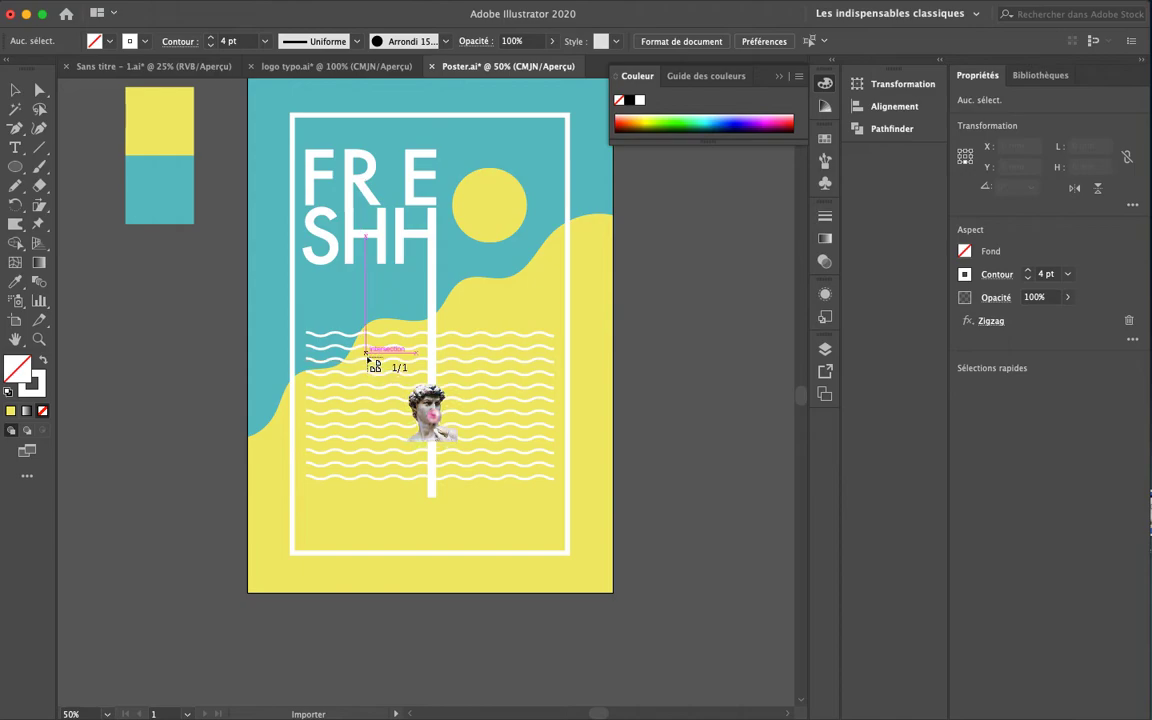
pyautogui.click(365, 353)
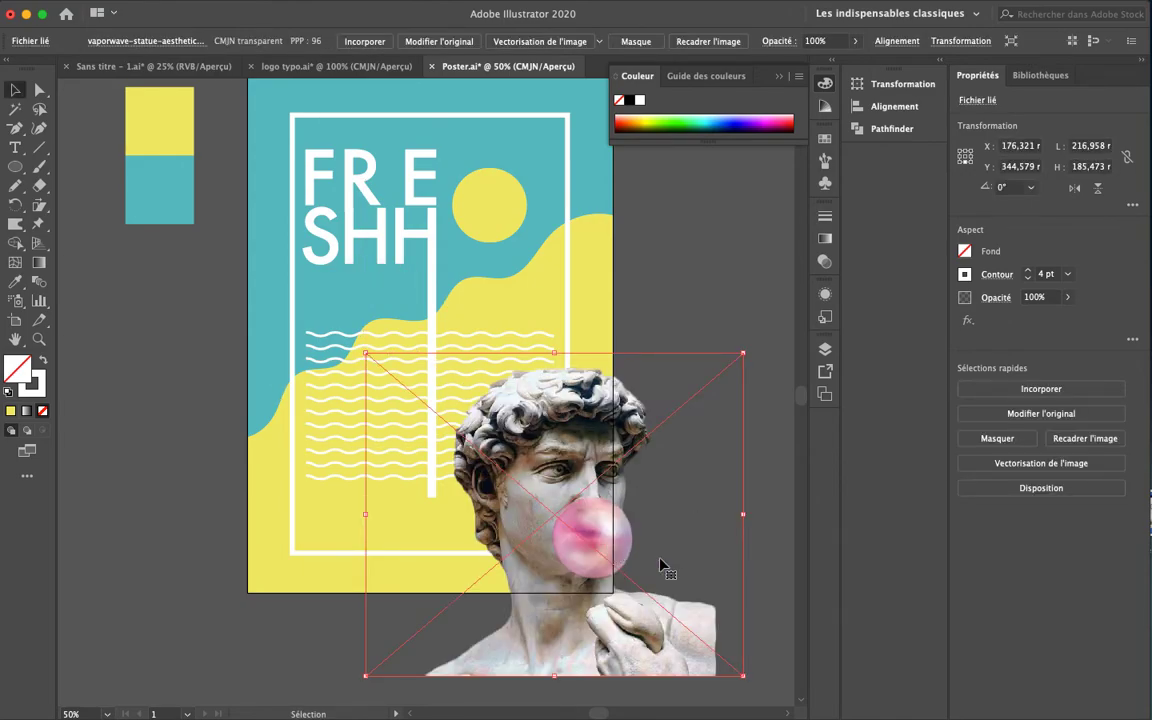
# Move the statue over the waves and scale it down to 145.801 × 124.642 mm
pyautogui.moveTo(630, 649); pyautogui.dragTo(512, 507)
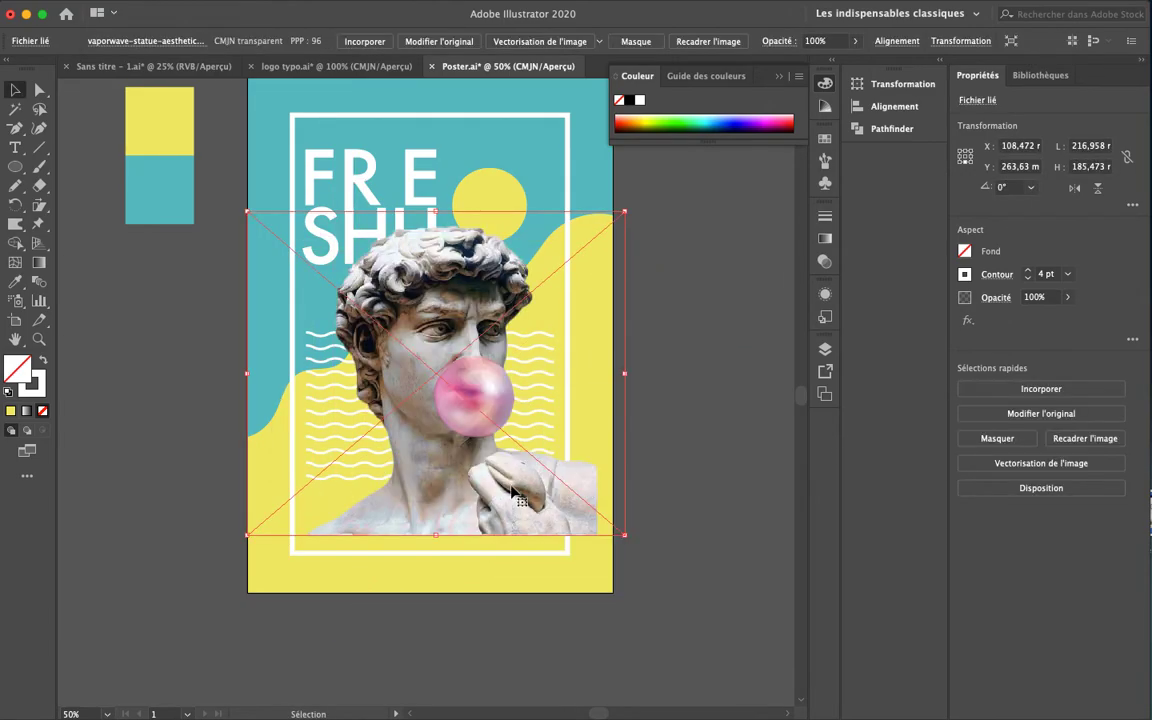
pyautogui.moveTo(628, 211); pyautogui.dragTo(500, 318)
pyautogui.moveTo(402, 516); pyautogui.dragTo(458, 463)
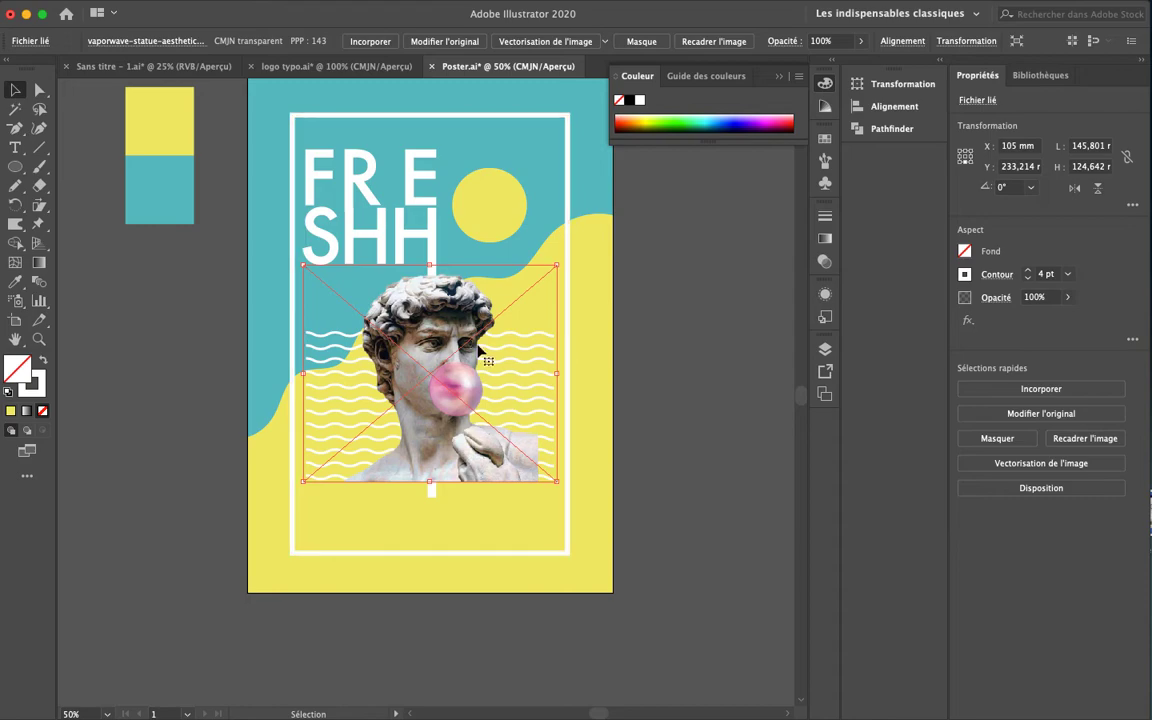
# Mirror the statue image across the vertical axis, checking the preview before confirming
pyautogui.rightClick(441, 373)
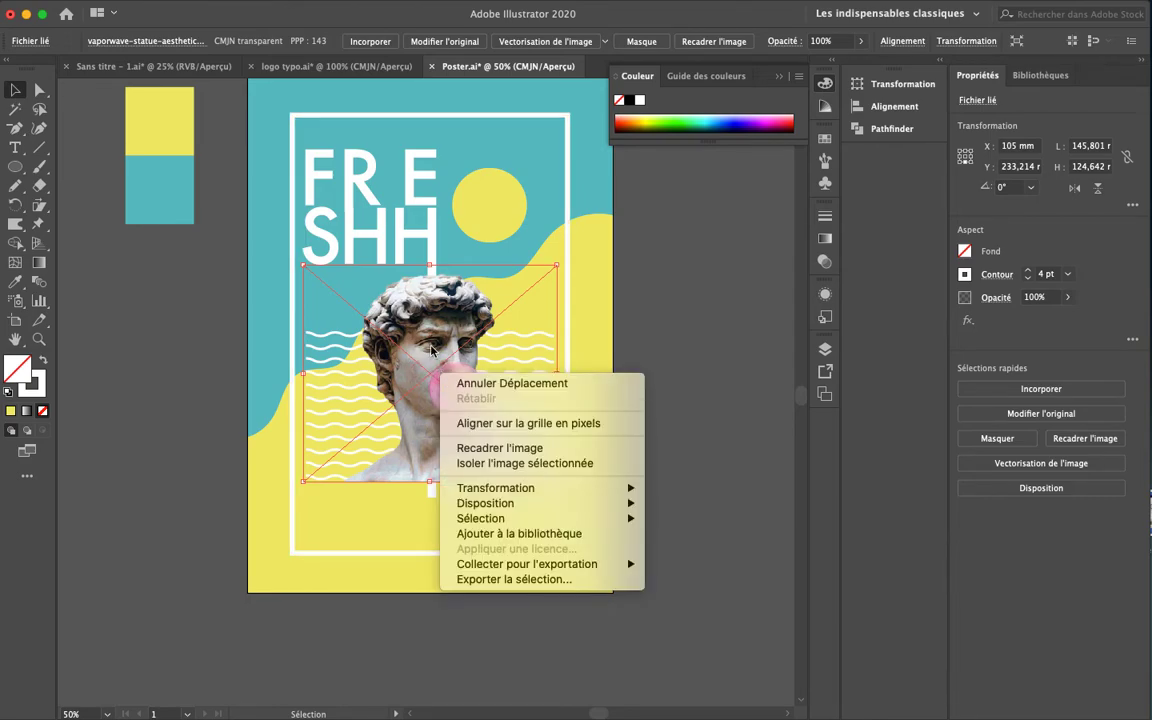
pyautogui.moveTo(531, 492)
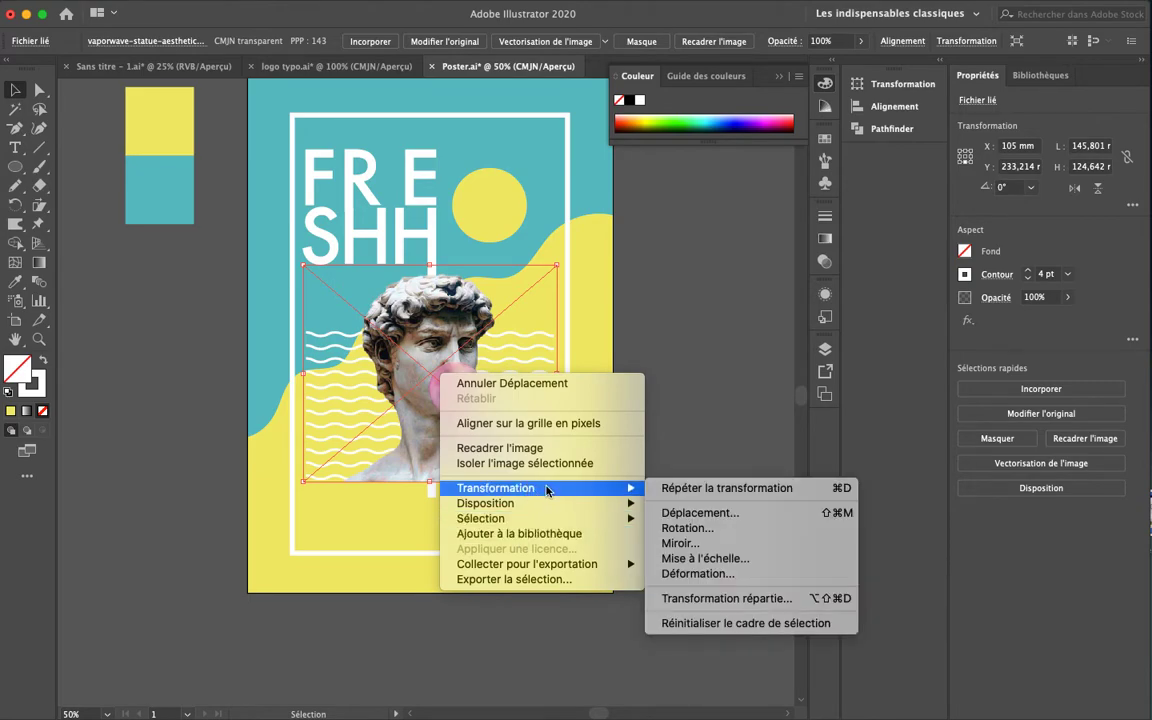
pyautogui.click(680, 543)
pyautogui.click(41, 219)
pyautogui.click(41, 219)
pyautogui.click(41, 219)
pyautogui.click(41, 219)
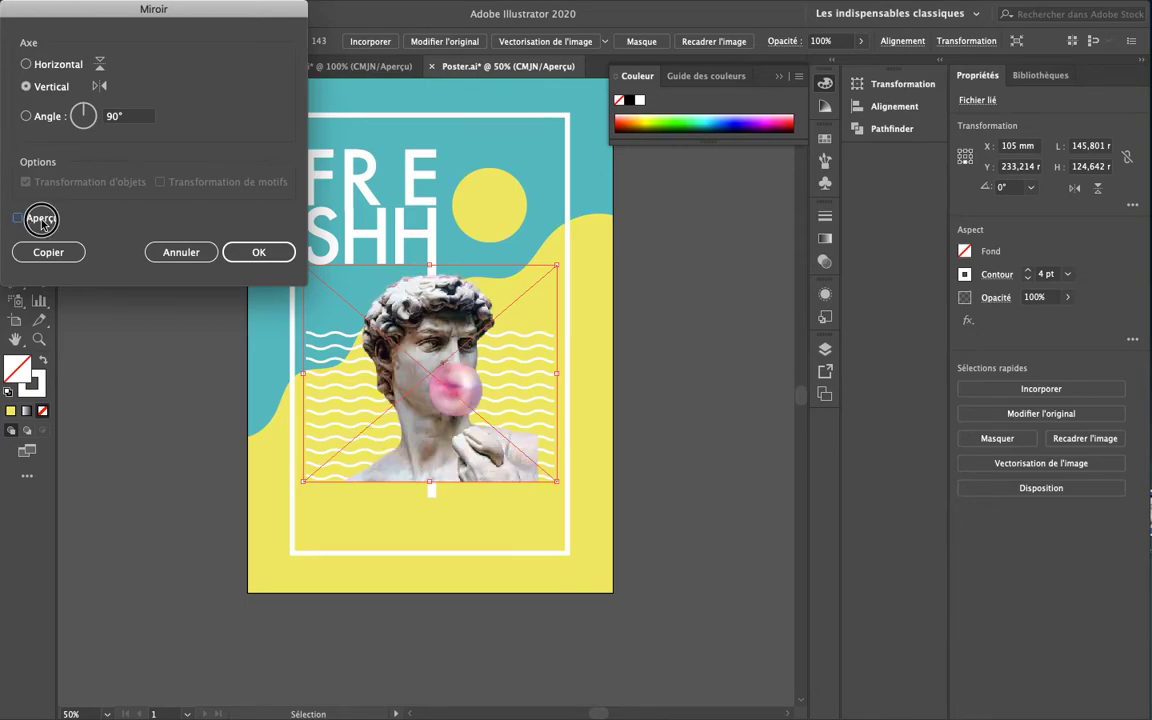
pyautogui.click(41, 219)
pyautogui.click(41, 219)
pyautogui.click(41, 219)
pyautogui.click(41, 219)
pyautogui.click(41, 219)
pyautogui.click(281, 257)
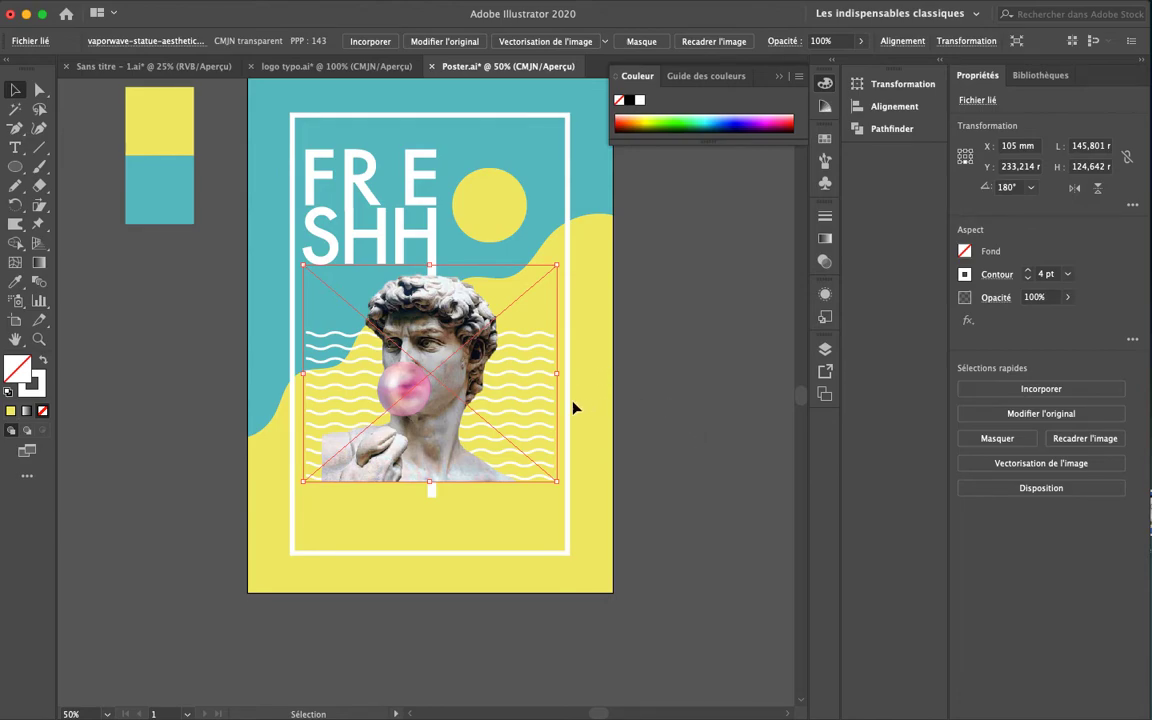
# Extend the bottom points of the H's white bar downward
pyautogui.click(689, 517)
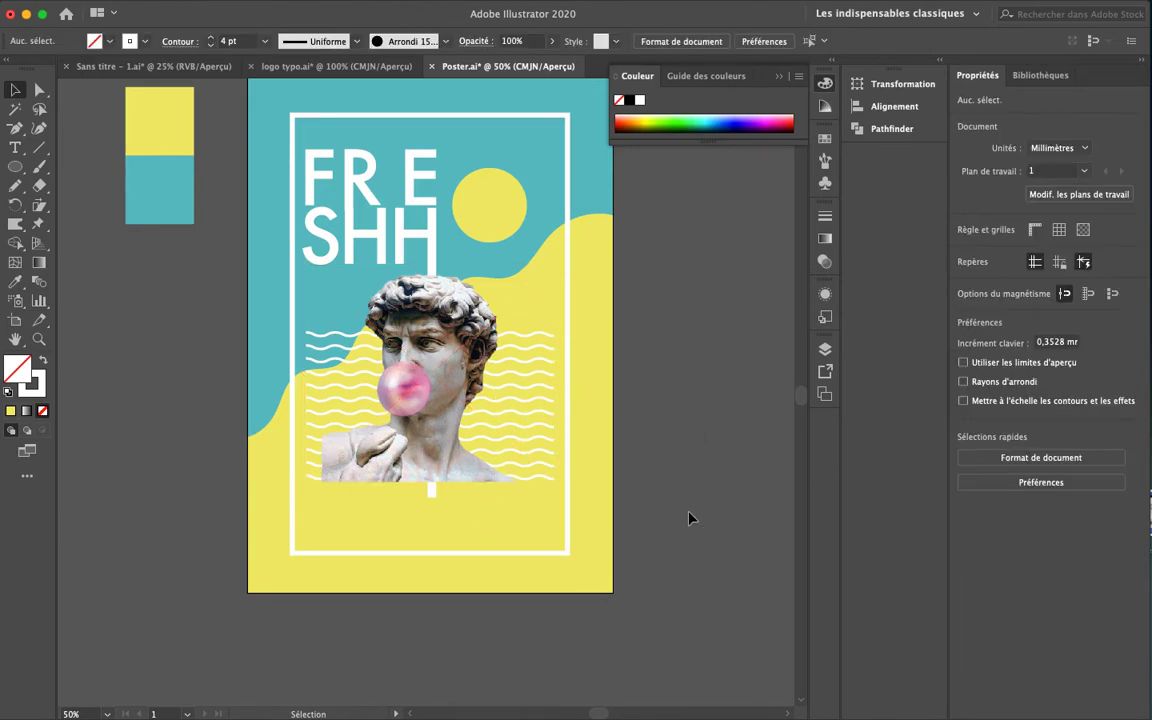
pyautogui.press('a')
pyautogui.click(432, 492)
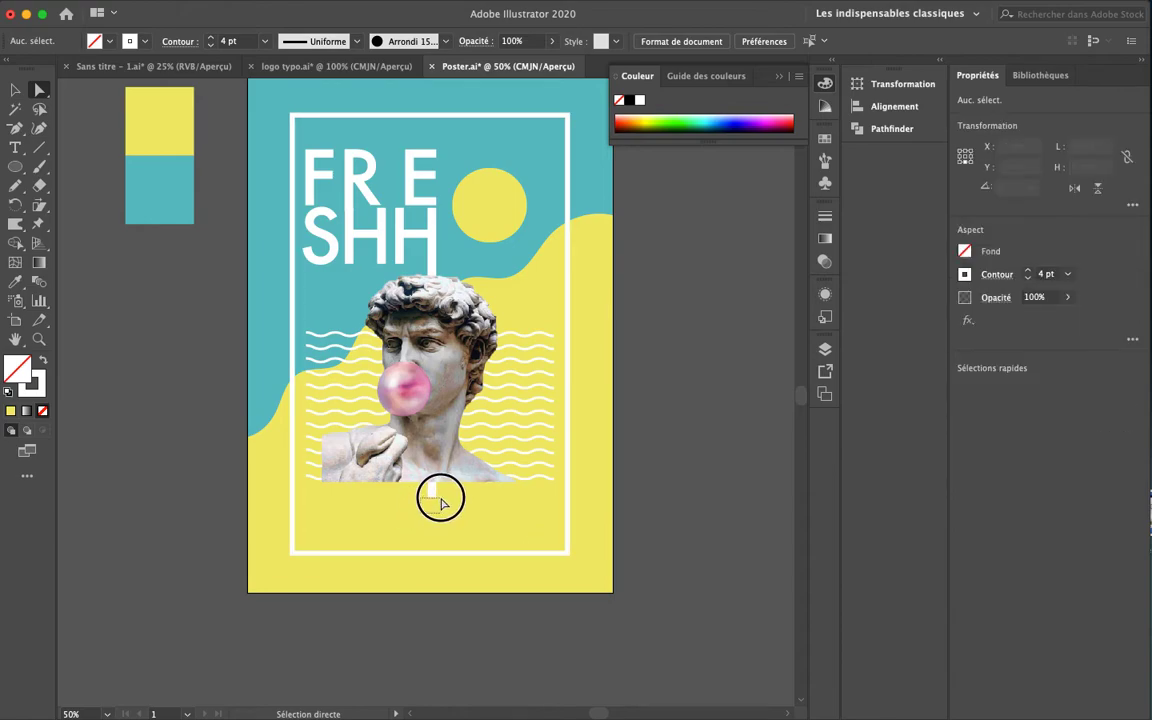
pyautogui.hotkey('shift', 'Down')
pyautogui.hotkey('shift', 'Down')
pyautogui.hotkey('shift', 'Down')
pyautogui.hotkey('shift', 'Down')
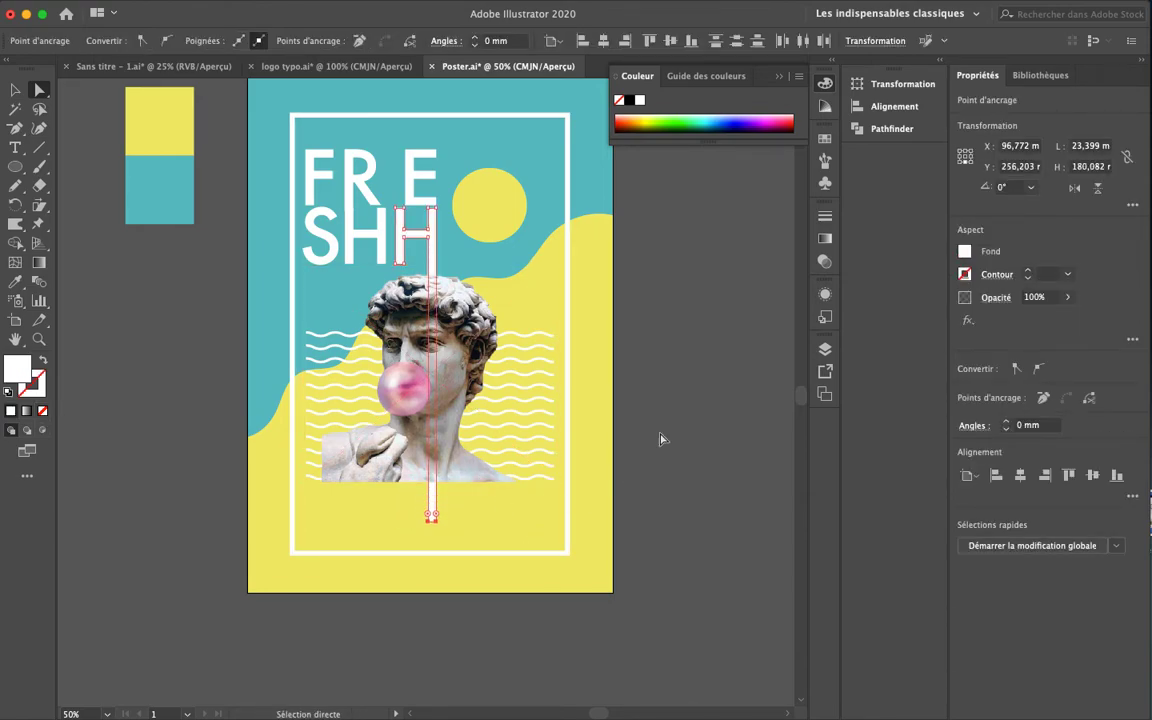
pyautogui.click(724, 545)
# Nudge the bar's bottom anchor points back up so the bar is 177.965 tall
pyautogui.moveTo(410, 540); pyautogui.dragTo(451, 509)
pyautogui.press('Up')
pyautogui.press('Up')
pyautogui.press('Up')
pyautogui.press('Up')
pyautogui.hotkey('shift', 'Up')
pyautogui.click(666, 533)
pyautogui.moveTo(665, 298); pyautogui.dragTo(702, 442)
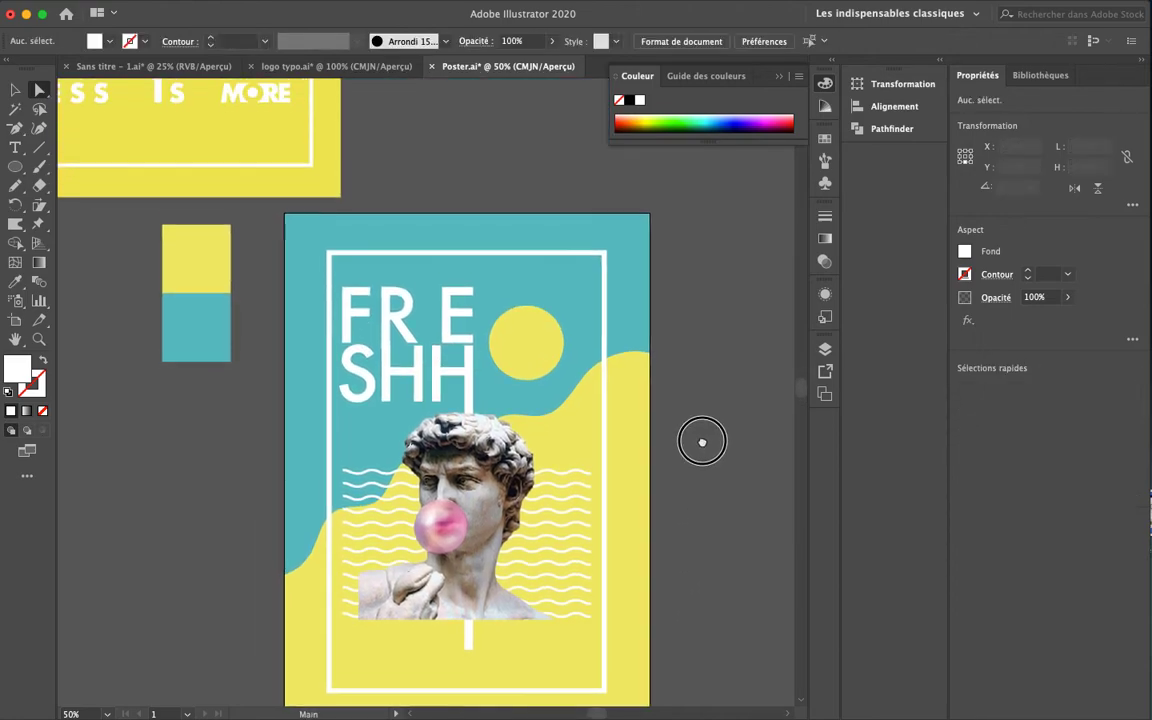
pyautogui.moveTo(483, 240); pyautogui.dragTo(610, 467)
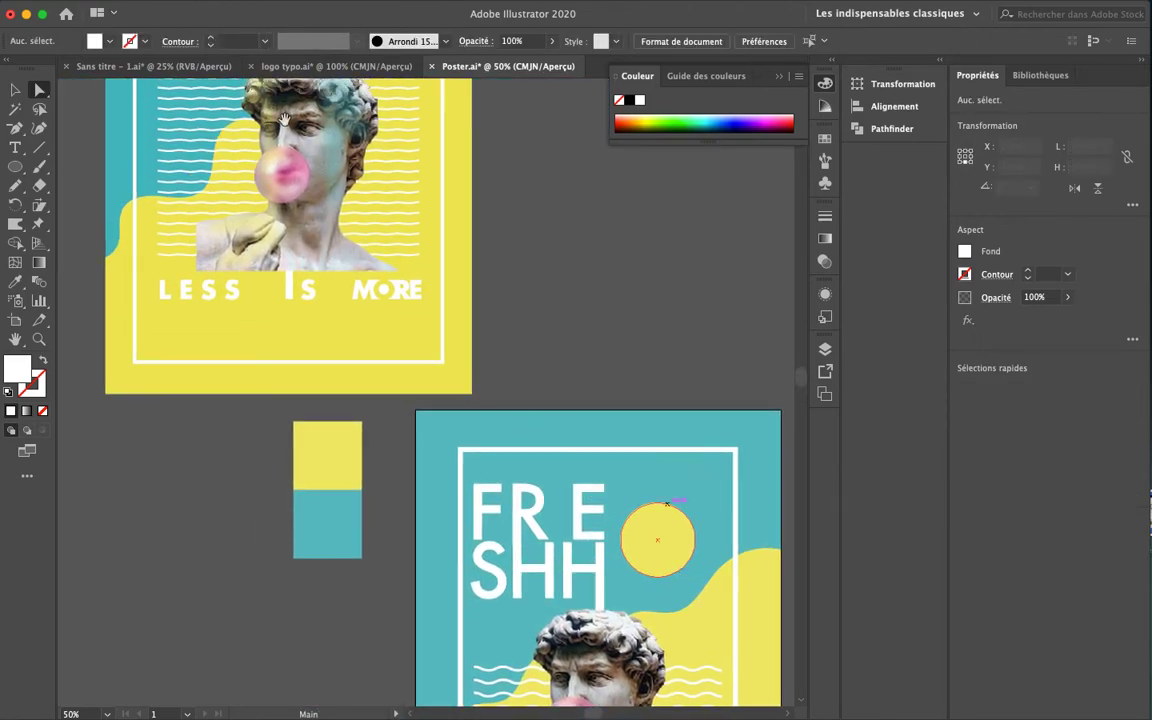
pyautogui.scroll(-6, 404, 329)
pyautogui.hscroll(2, 404, 329)
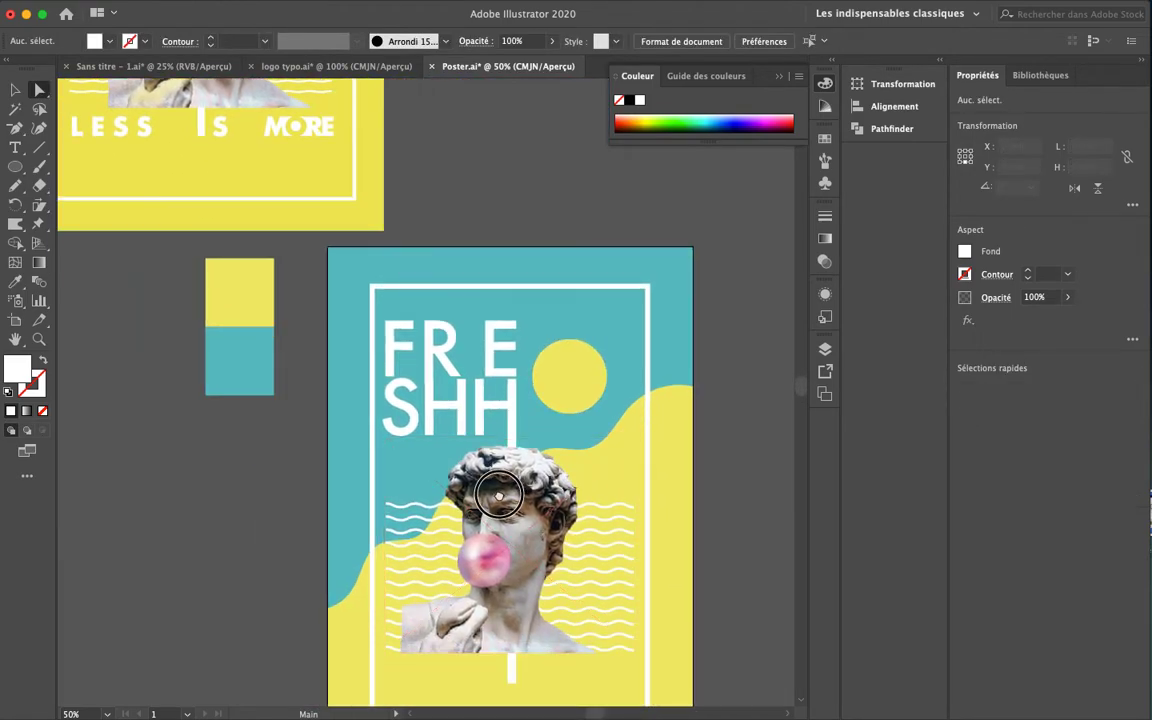
pyautogui.scroll(1, 480, 377)
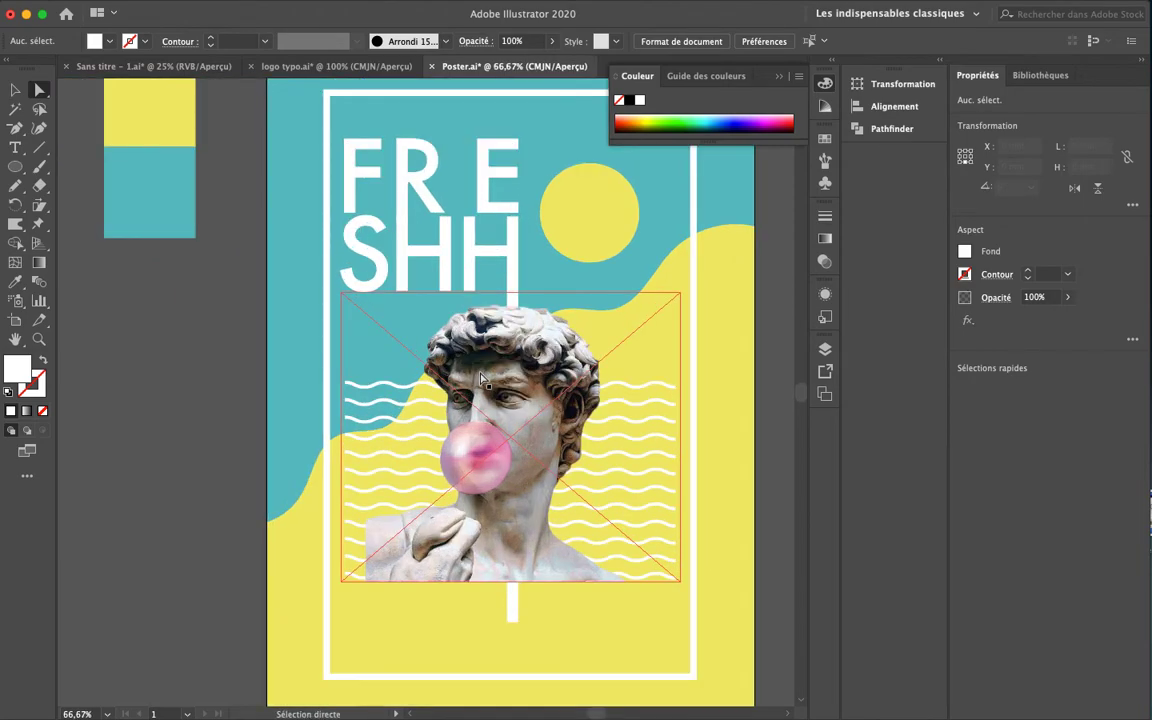
pyautogui.scroll(1, 480, 377)
pyautogui.scroll(1, 488, 424)
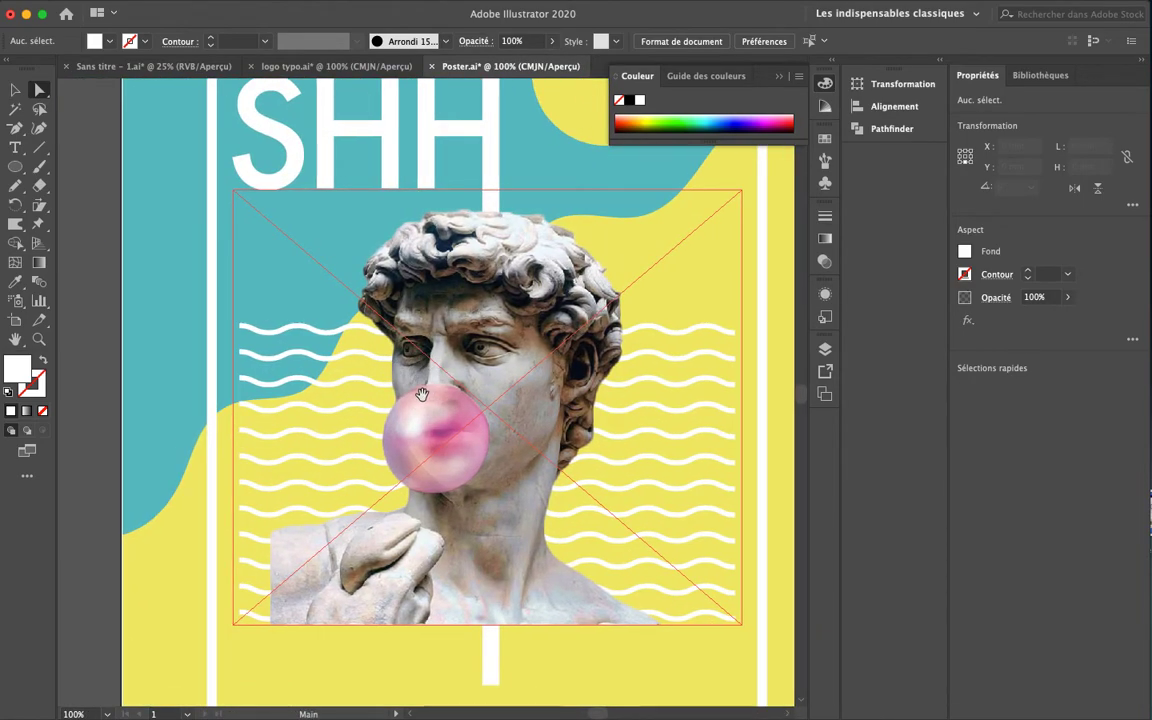
# Pick the Paintbrush and sample the poster's teal swatch as the paint colour
pyautogui.click(39, 166)
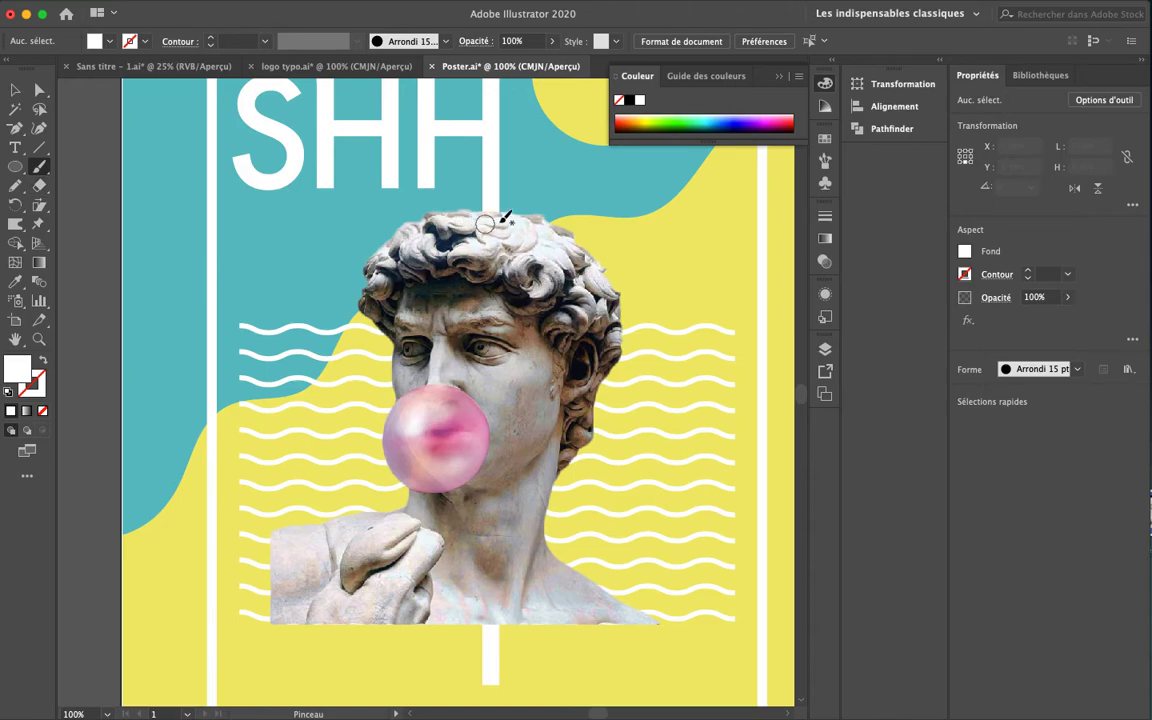
pyautogui.moveTo(160, 228); pyautogui.dragTo(478, 350)
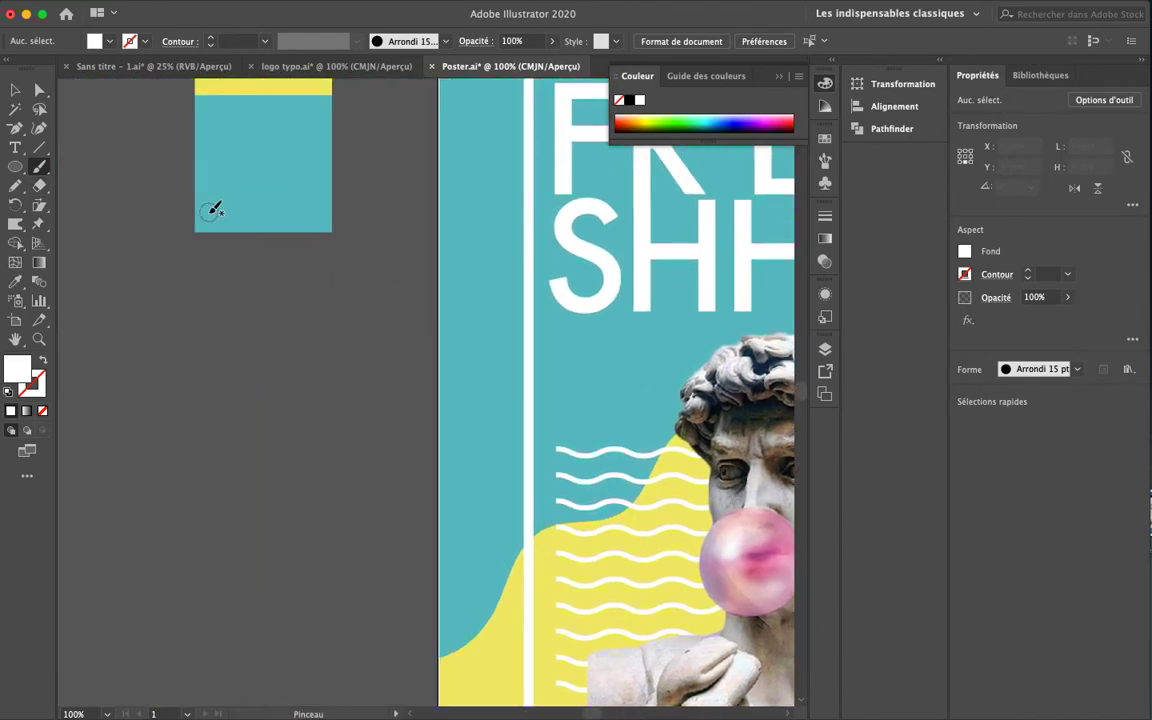
pyautogui.doubleClick(17, 370)
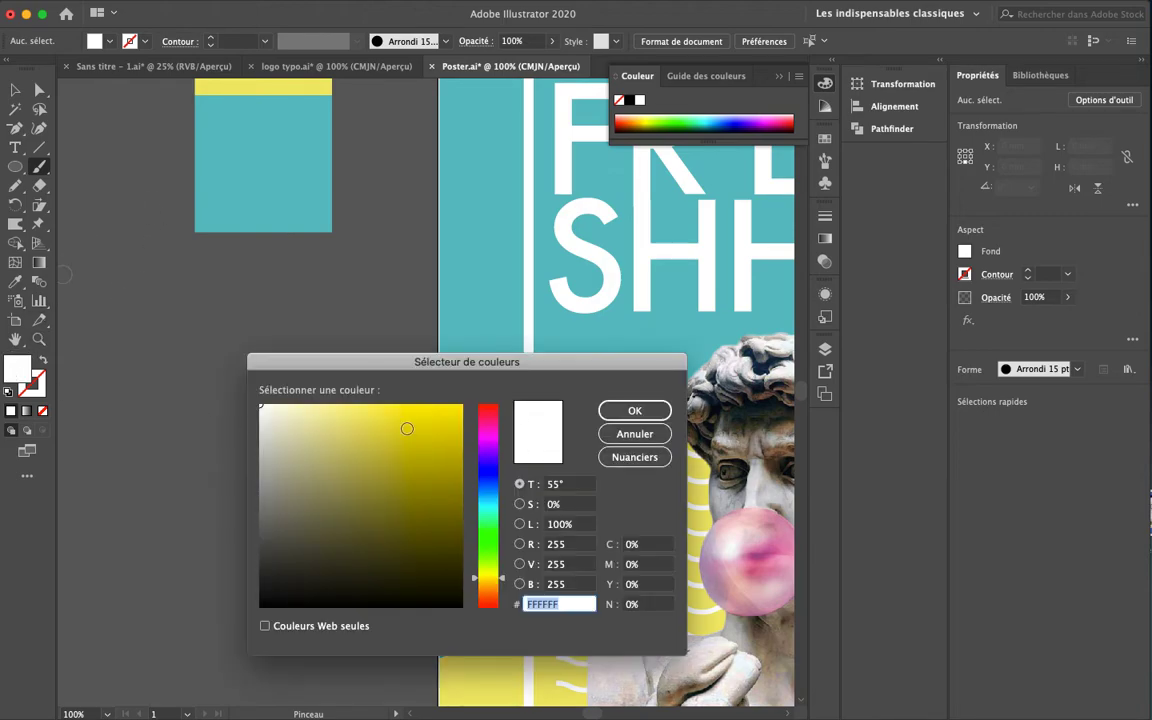
pyautogui.click(631, 409)
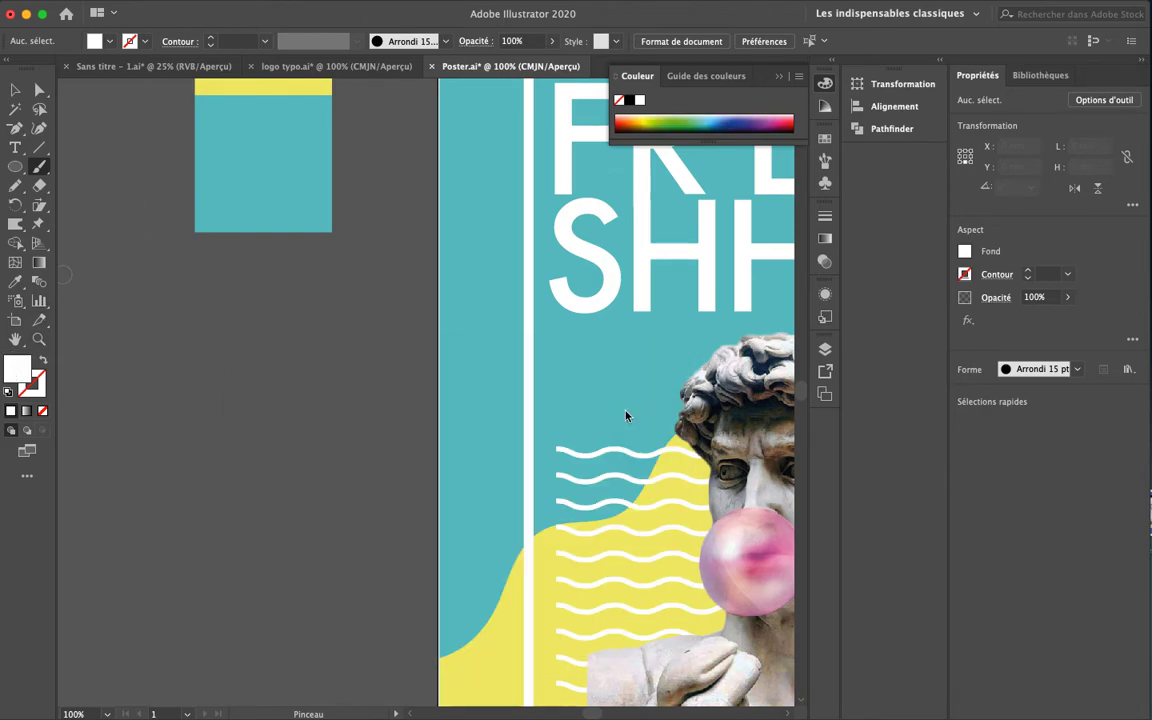
pyautogui.press('i')
pyautogui.click(260, 191)
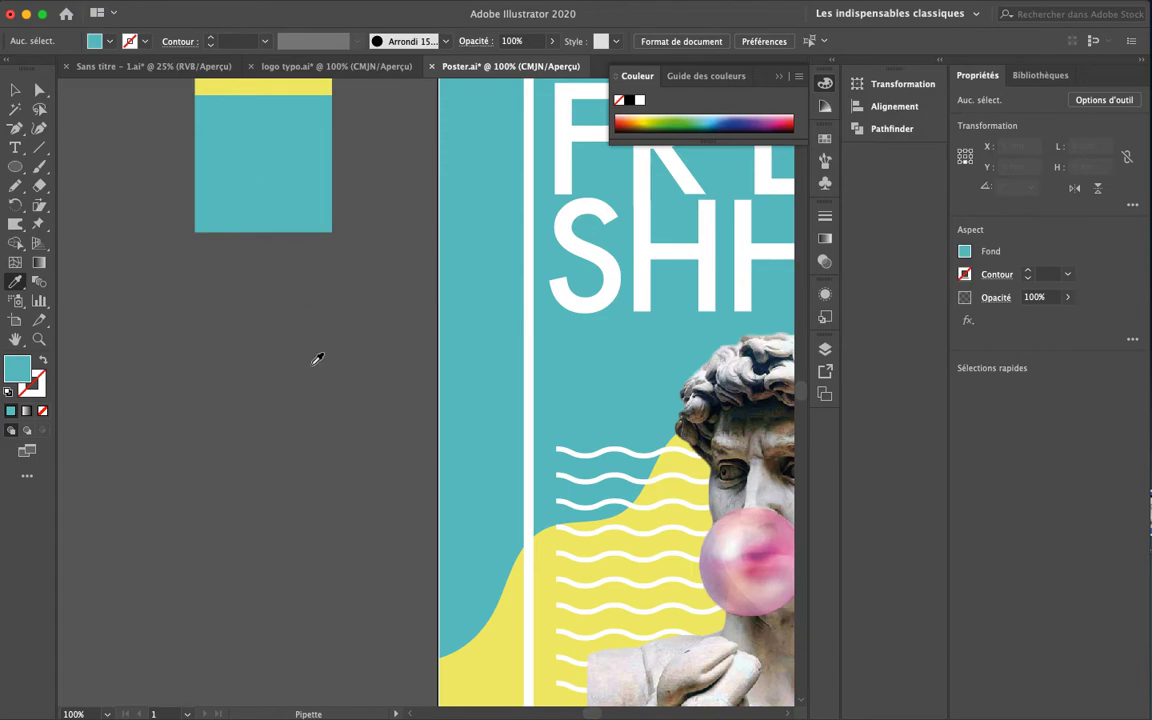
pyautogui.press('b')
# Keep the round 15 pt brush shape selected for painting on the statue
pyautogui.moveTo(610, 430)
pyautogui.mouseDown()
pyautogui.moveTo(535, 419)
pyautogui.moveTo(325, 287)
pyautogui.mouseUp()
pyautogui.moveTo(600, 331)
pyautogui.mouseDown()
pyautogui.moveTo(588, 304)
pyautogui.moveTo(506, 243)
pyautogui.mouseUp()
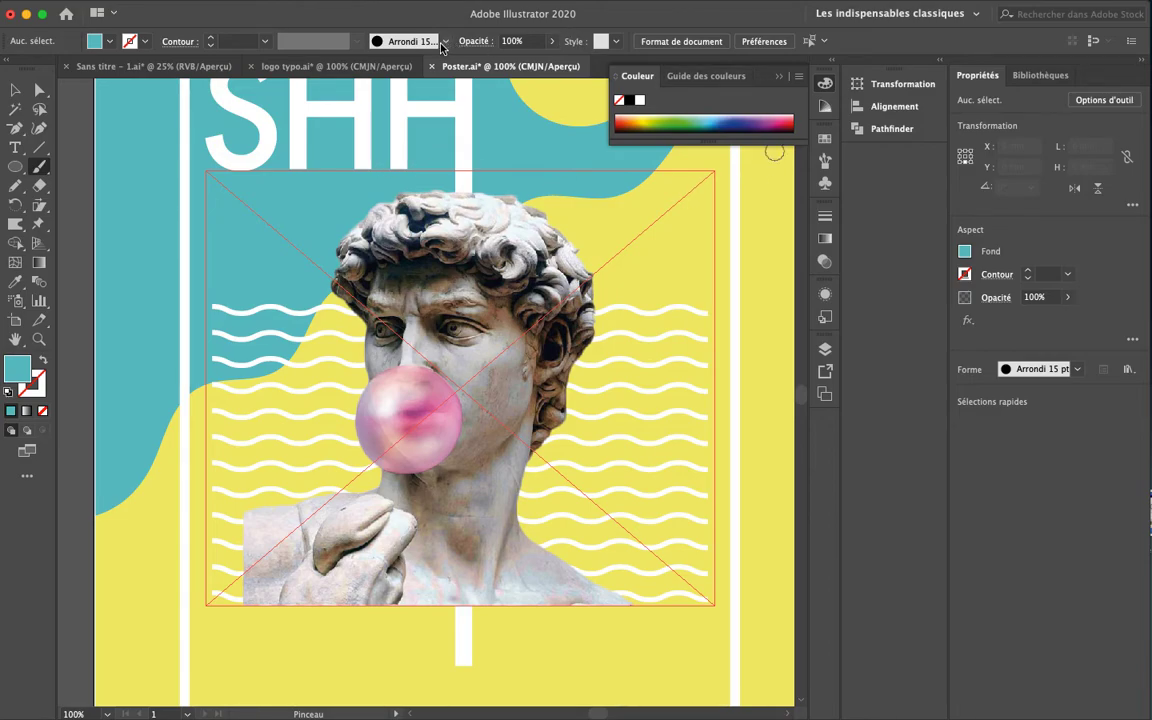
pyautogui.click(1070, 376)
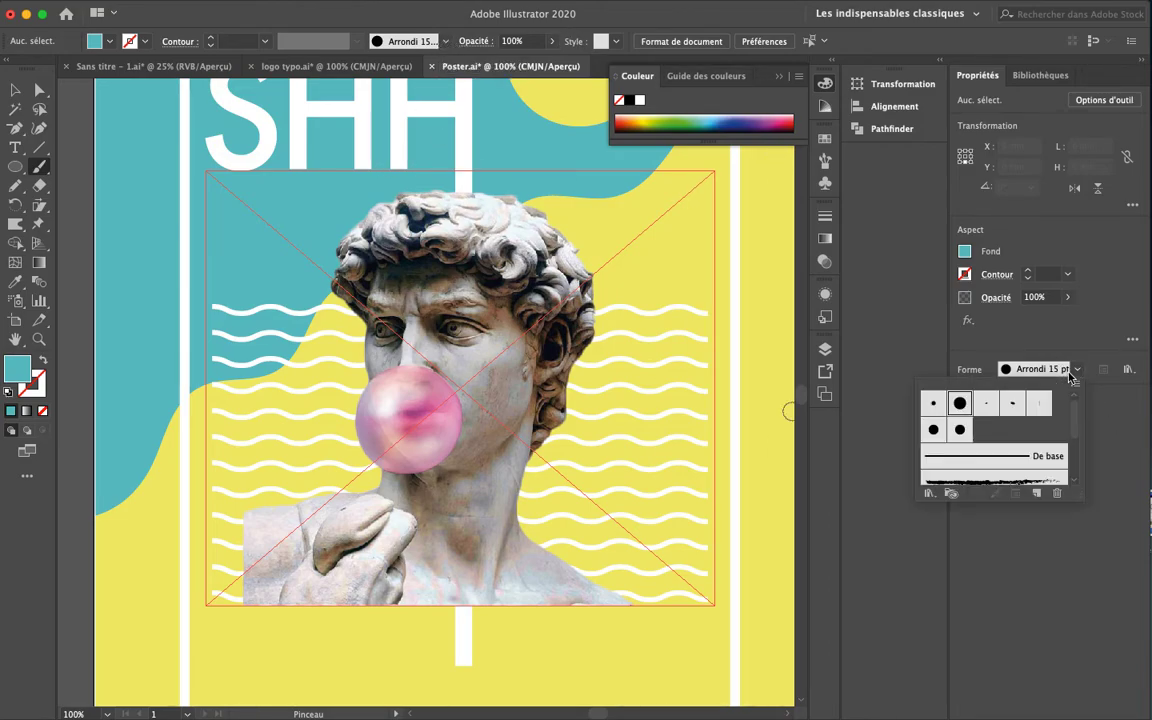
pyautogui.moveTo(1076, 423)
pyautogui.mouseDown()
pyautogui.moveTo(1076, 452)
pyautogui.moveTo(1078, 400)
pyautogui.mouseUp()
pyautogui.click(1101, 451)
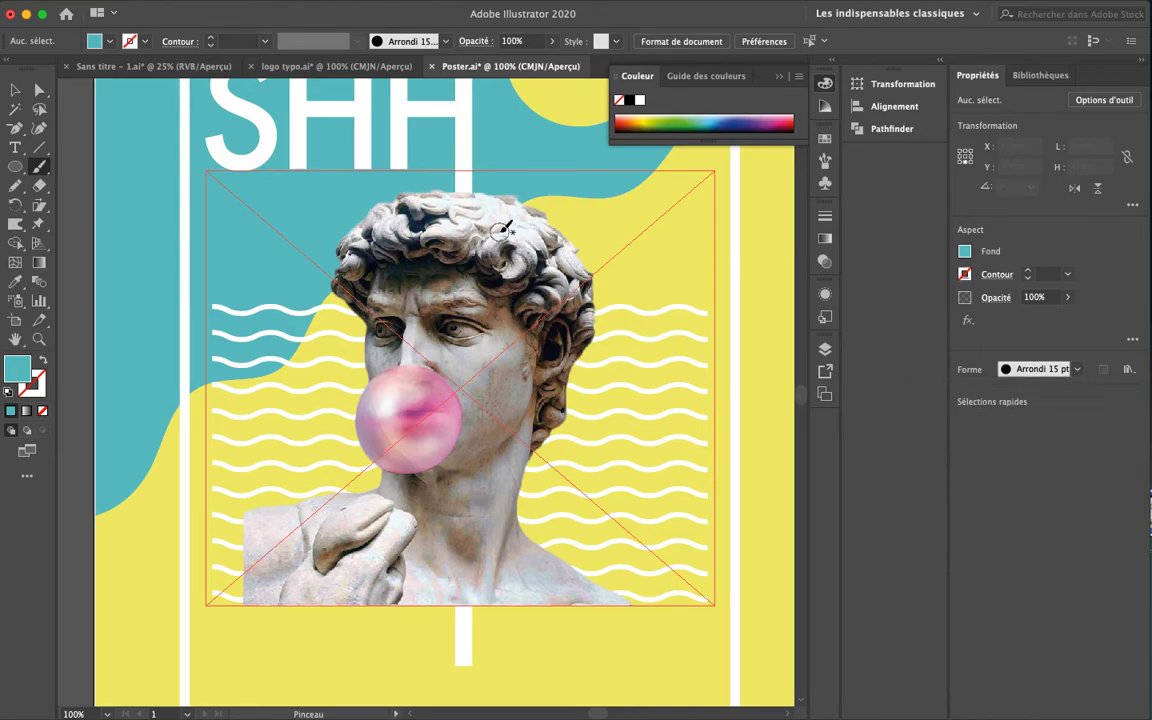
# Paint a teal 15 pt stroke over the statue's right hair and cheek, then select it
pyautogui.moveTo(504, 214)
pyautogui.mouseDown()
pyautogui.moveTo(556, 289)
pyautogui.moveTo(521, 228)
pyautogui.moveTo(549, 289)
pyautogui.moveTo(545, 236)
pyautogui.moveTo(570, 282)
pyautogui.moveTo(529, 226)
pyautogui.moveTo(580, 299)
pyautogui.moveTo(549, 388)
pyautogui.moveTo(521, 258)
pyautogui.moveTo(548, 341)
pyautogui.moveTo(562, 325)
pyautogui.moveTo(523, 250)
pyautogui.moveTo(510, 283)
pyautogui.moveTo(519, 277)
pyautogui.moveTo(533, 364)
pyautogui.moveTo(492, 420)
pyautogui.moveTo(522, 317)
pyautogui.moveTo(491, 428)
pyautogui.moveTo(513, 374)
pyautogui.moveTo(483, 369)
pyautogui.moveTo(477, 447)
pyautogui.moveTo(527, 390)
pyautogui.moveTo(476, 436)
pyautogui.moveTo(527, 406)
pyautogui.moveTo(490, 557)
pyautogui.moveTo(496, 530)
pyautogui.moveTo(548, 580)
pyautogui.moveTo(594, 596)
pyautogui.moveTo(533, 549)
pyautogui.moveTo(486, 469)
pyautogui.moveTo(435, 474)
pyautogui.moveTo(503, 418)
pyautogui.moveTo(464, 481)
pyautogui.moveTo(494, 455)
pyautogui.moveTo(464, 478)
pyautogui.moveTo(487, 480)
pyautogui.moveTo(478, 499)
pyautogui.moveTo(460, 466)
pyautogui.moveTo(440, 460)
pyautogui.moveTo(452, 385)
pyautogui.moveTo(444, 453)
pyautogui.mouseUp()
pyautogui.hotkey('shift', 'x')
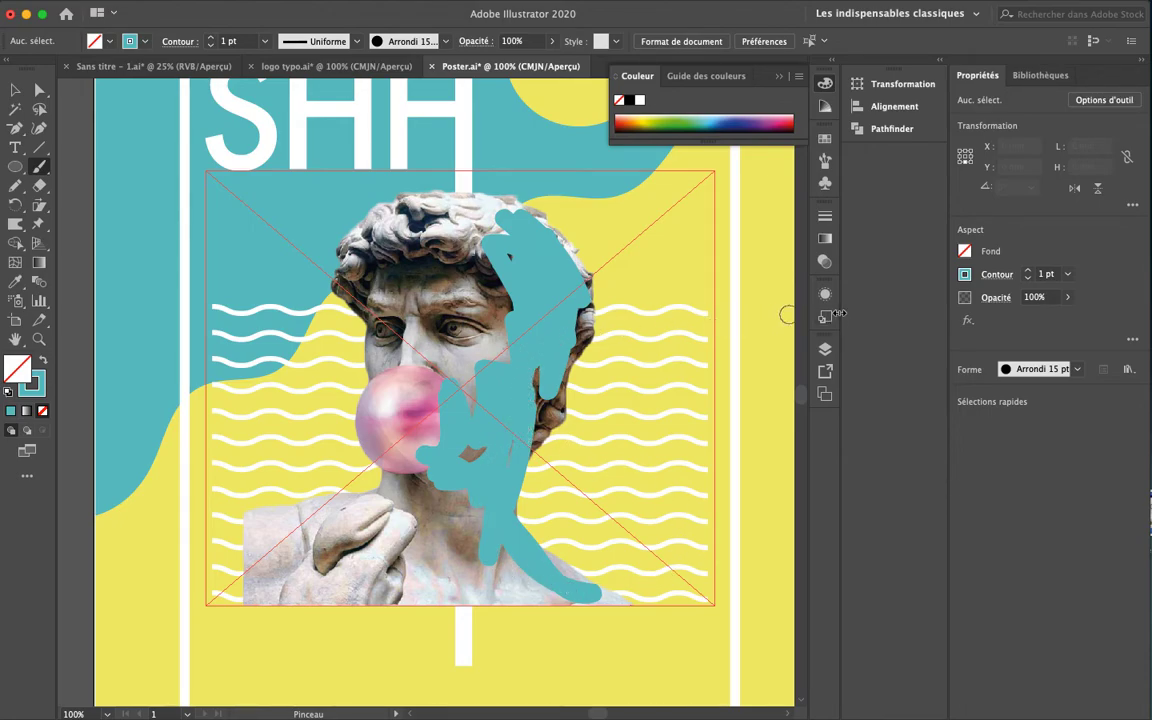
pyautogui.press('v')
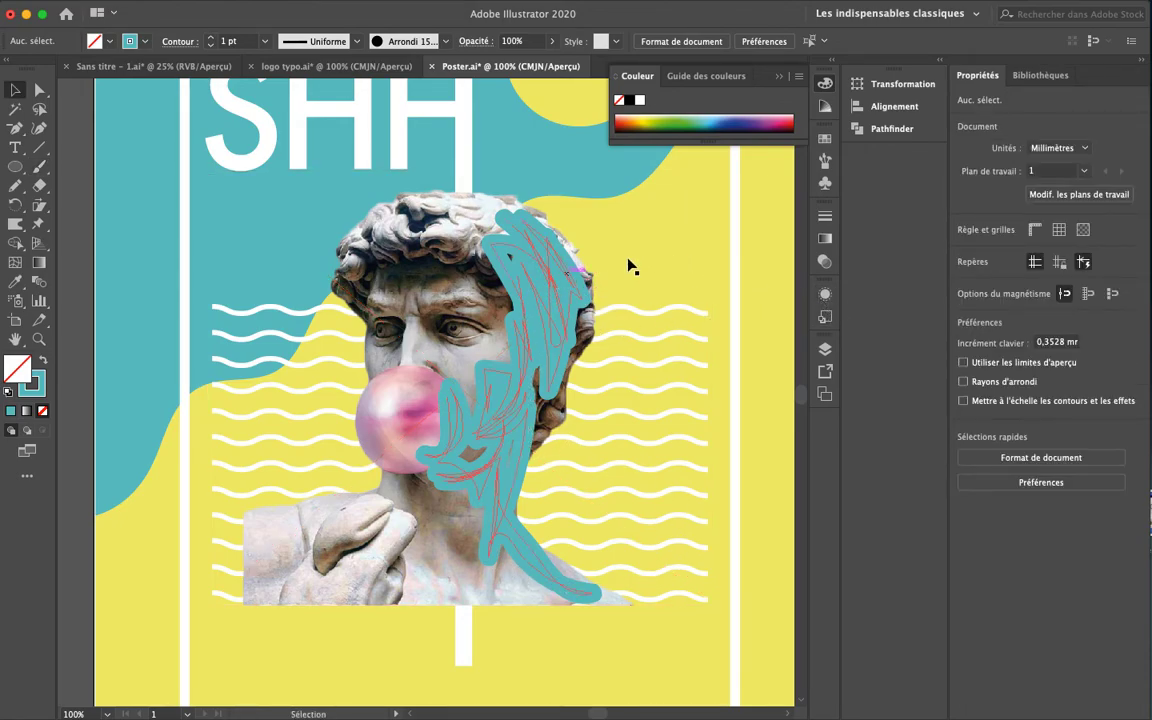
pyautogui.click(545, 306)
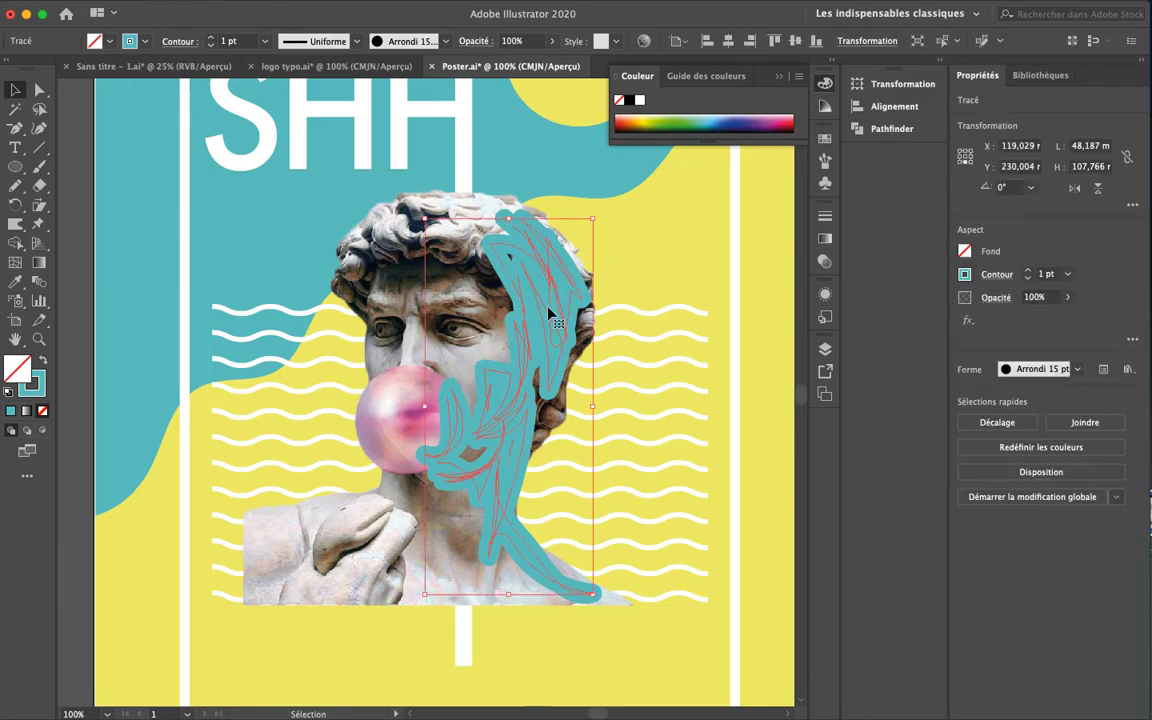
# Lower the teal stroke's opacity and apply a Gaussian Blur of about 52 pixels
pyautogui.click(1068, 298)
pyautogui.moveTo(1056, 318); pyautogui.dragTo(1065, 317)
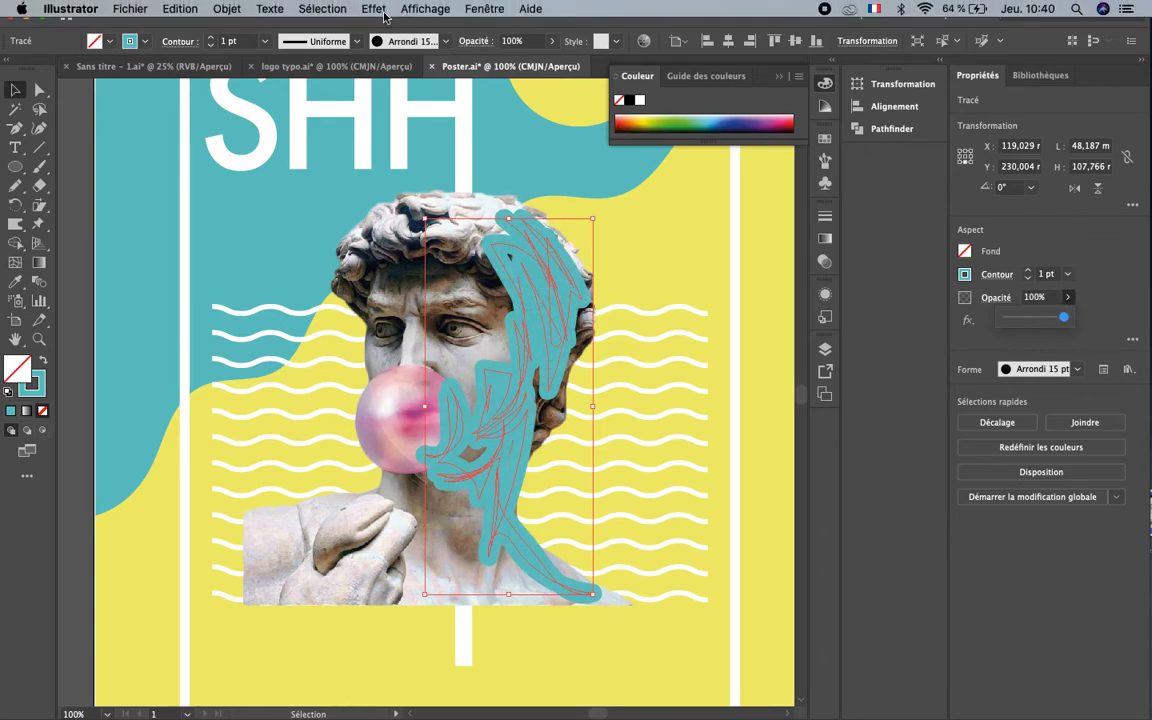
pyautogui.click(378, 10)
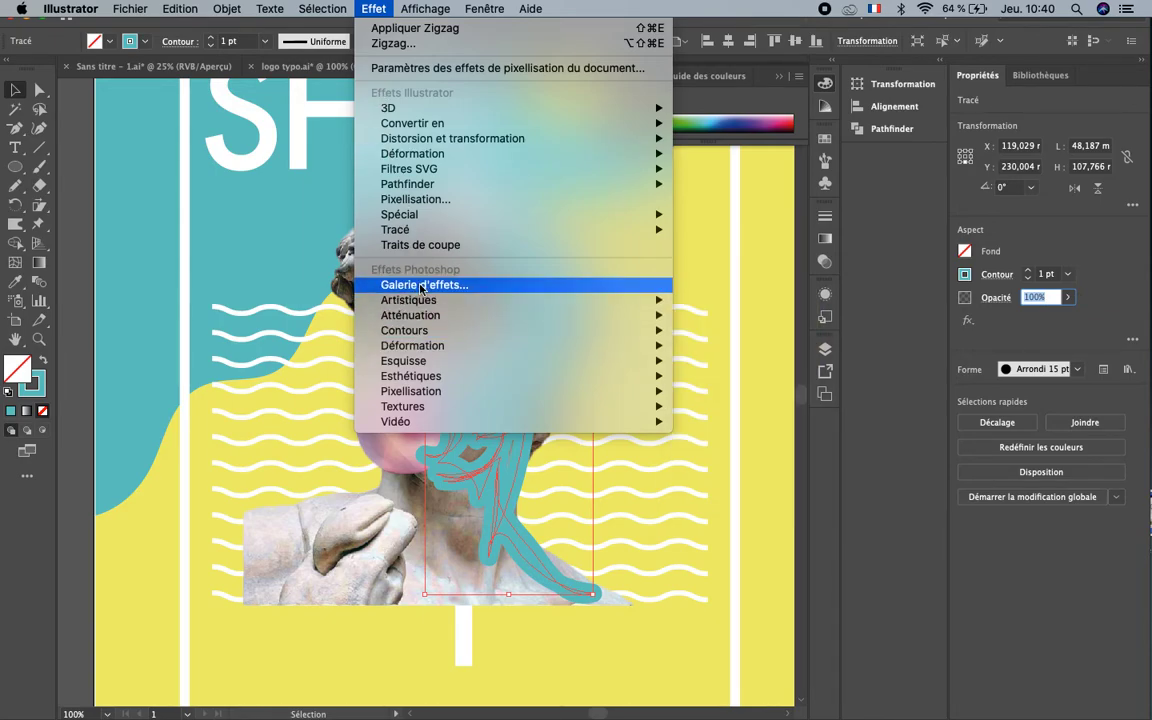
pyautogui.moveTo(433, 320)
pyautogui.click(699, 320)
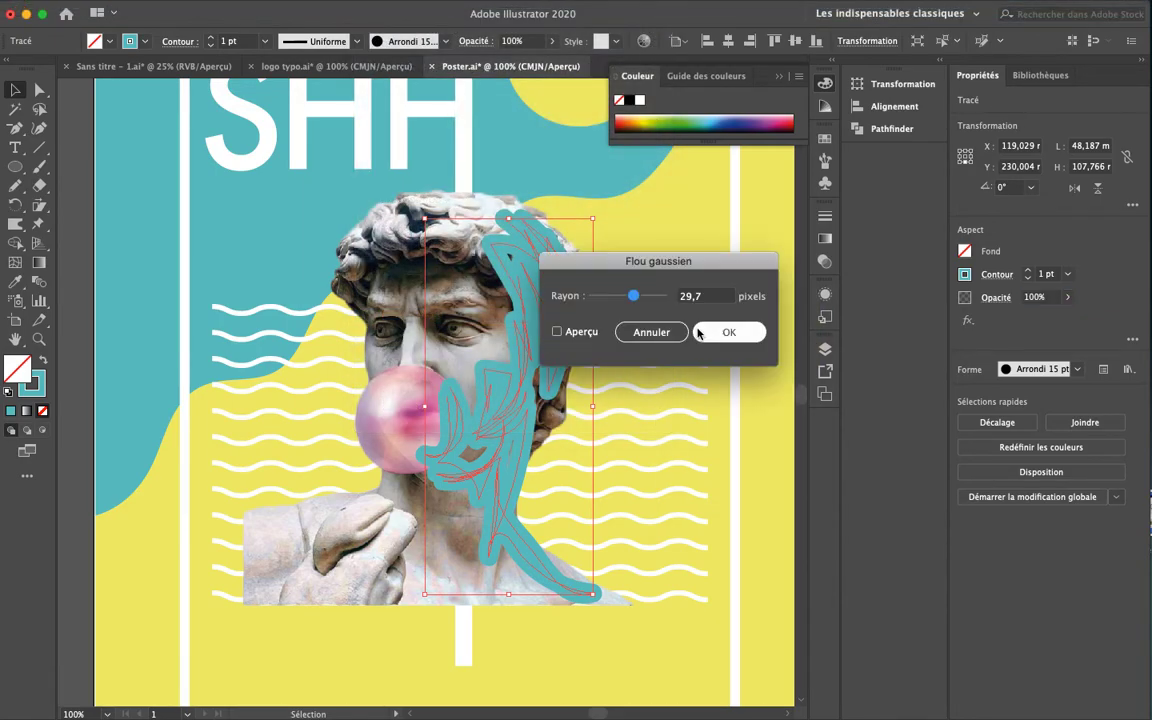
pyautogui.click(579, 336)
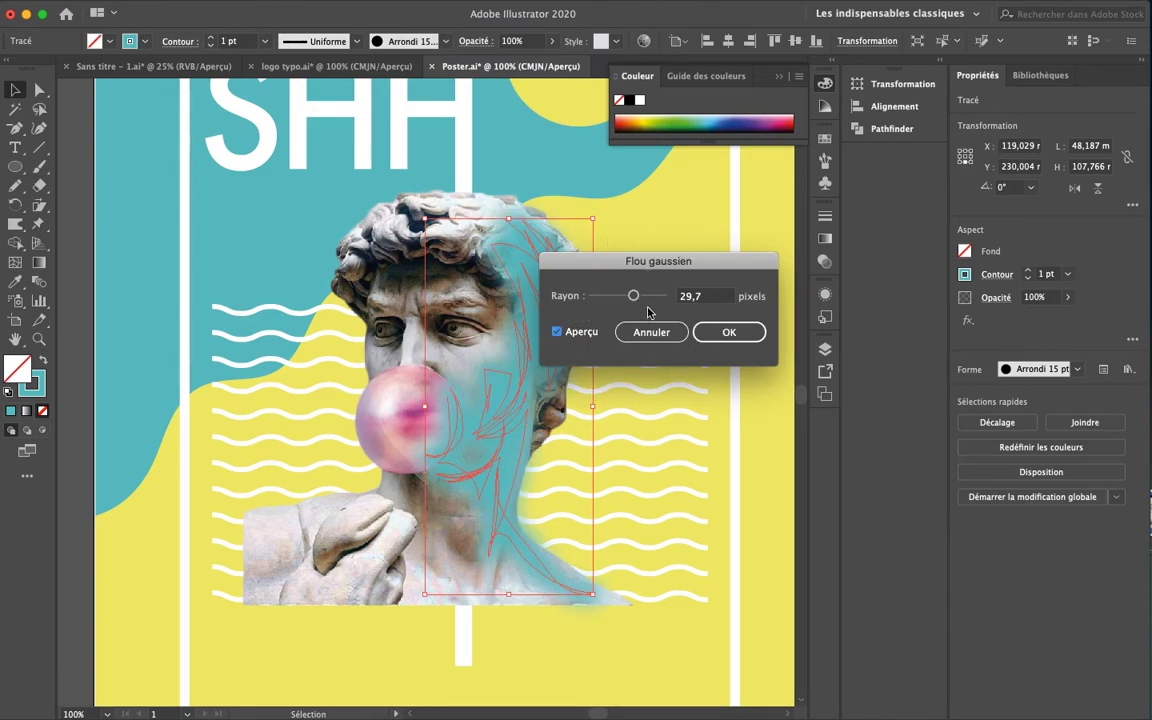
pyautogui.moveTo(634, 298); pyautogui.dragTo(642, 301)
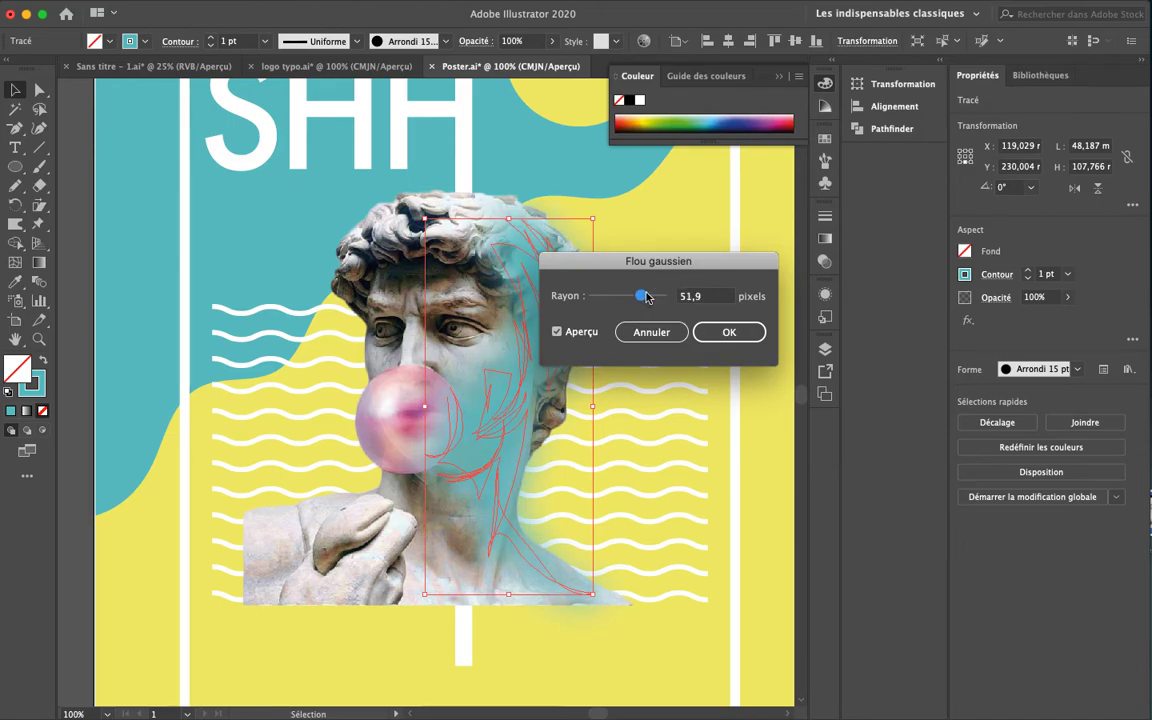
pyautogui.click(729, 333)
pyautogui.click(760, 356)
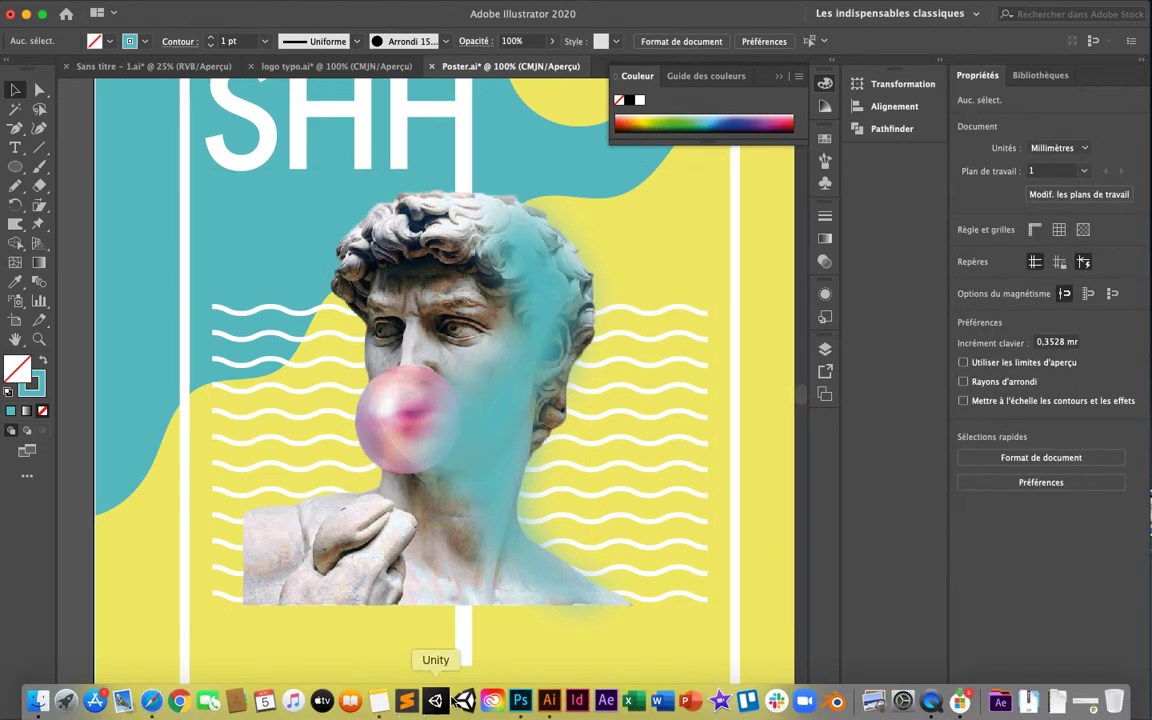
# Show the Transparence panel and try the Obscurcir blend mode on the blurred teal stroke
pyautogui.click(527, 378)
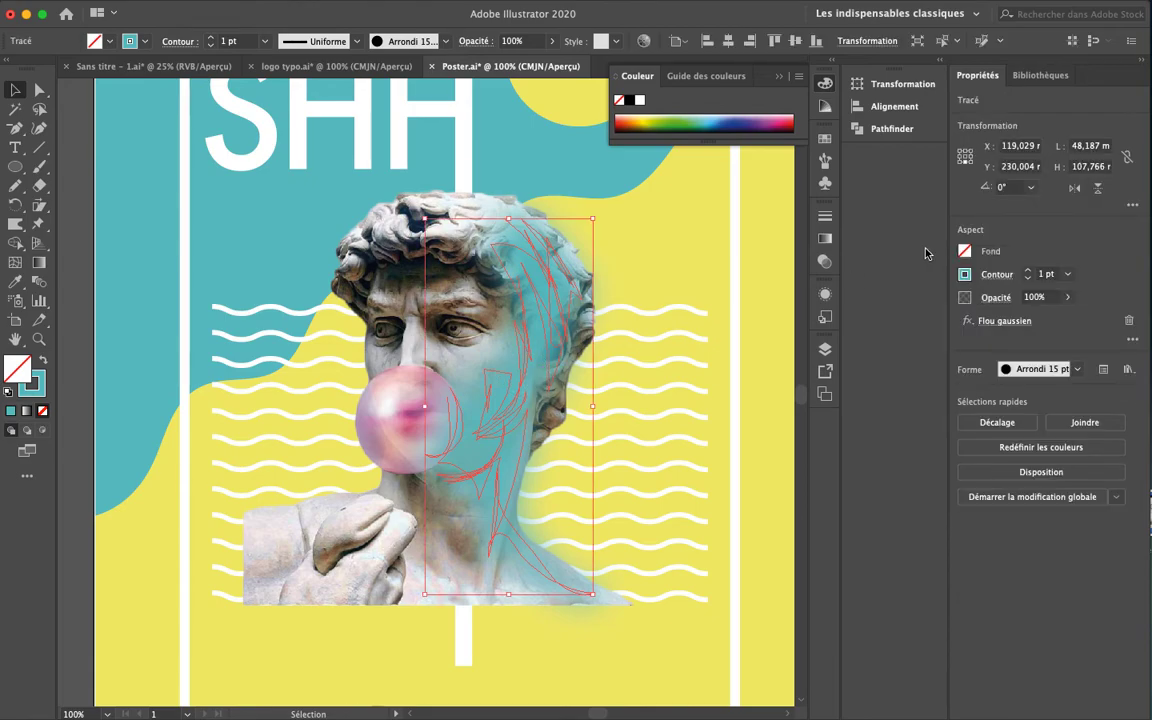
pyautogui.click(826, 266)
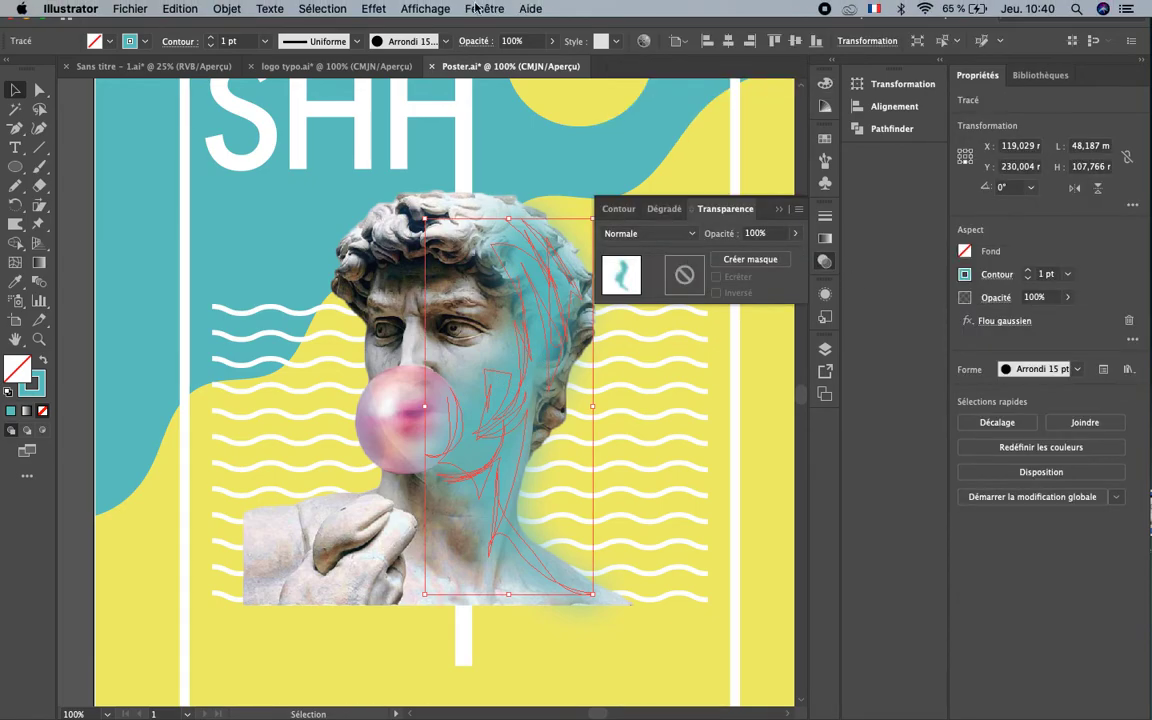
pyautogui.click(477, 8)
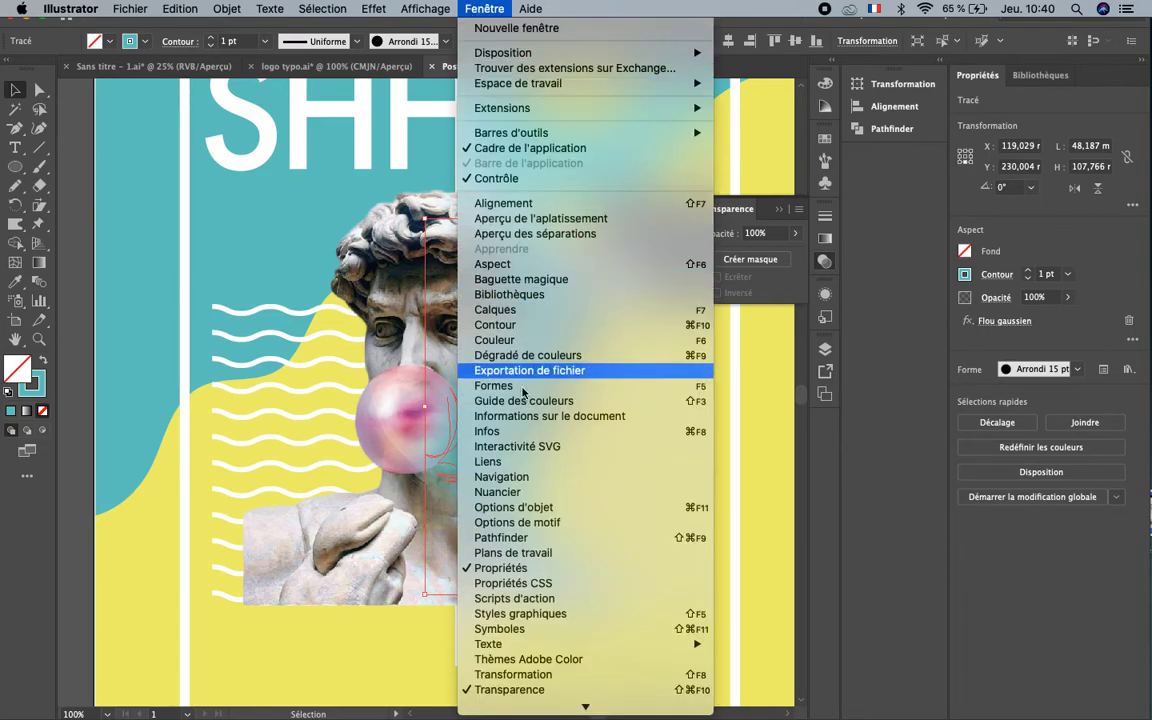
pyautogui.click(512, 690)
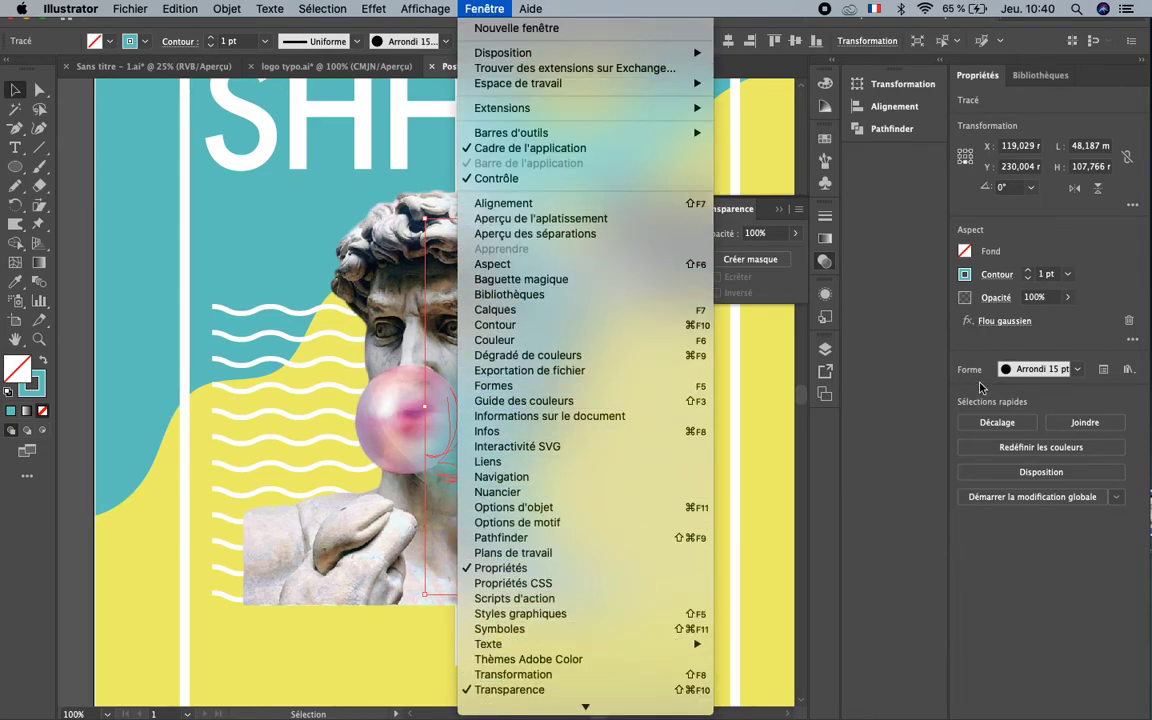
pyautogui.click(688, 236)
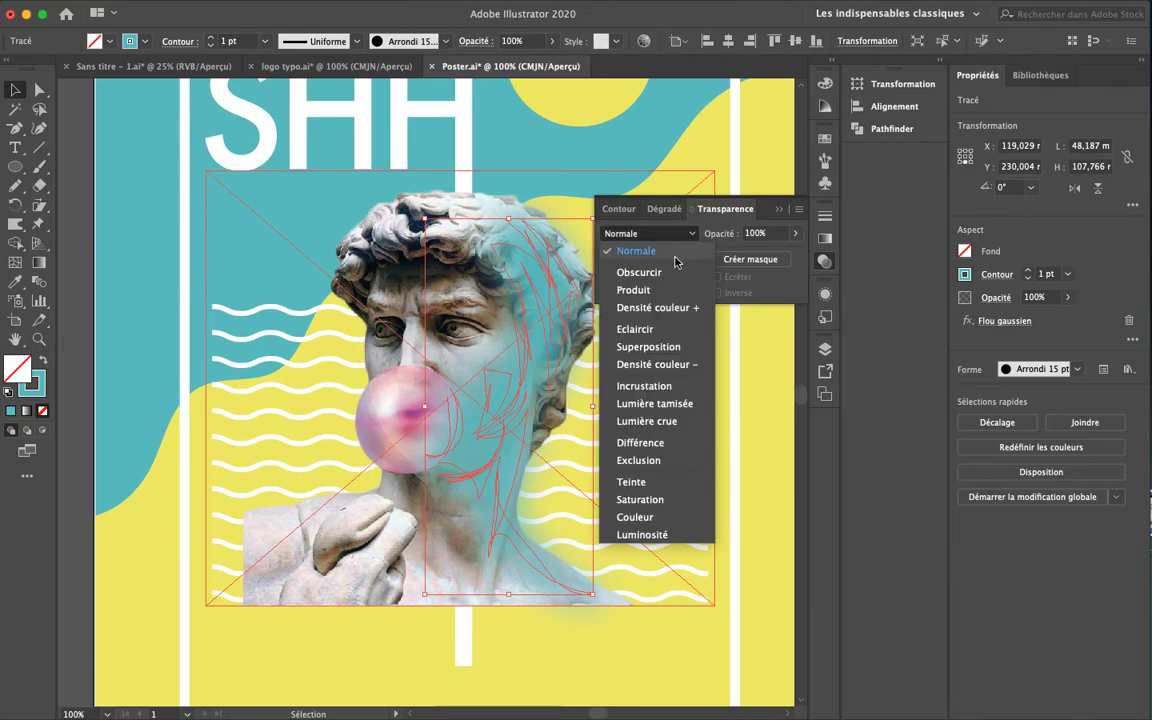
pyautogui.click(662, 270)
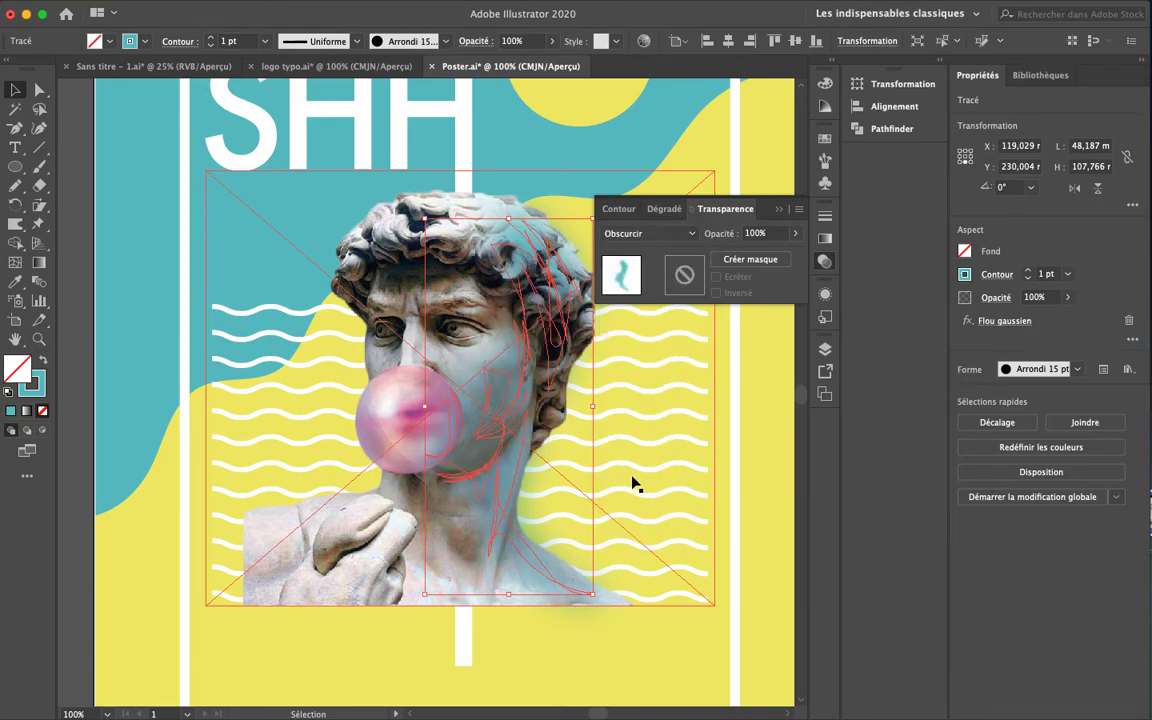
pyautogui.click(135, 295)
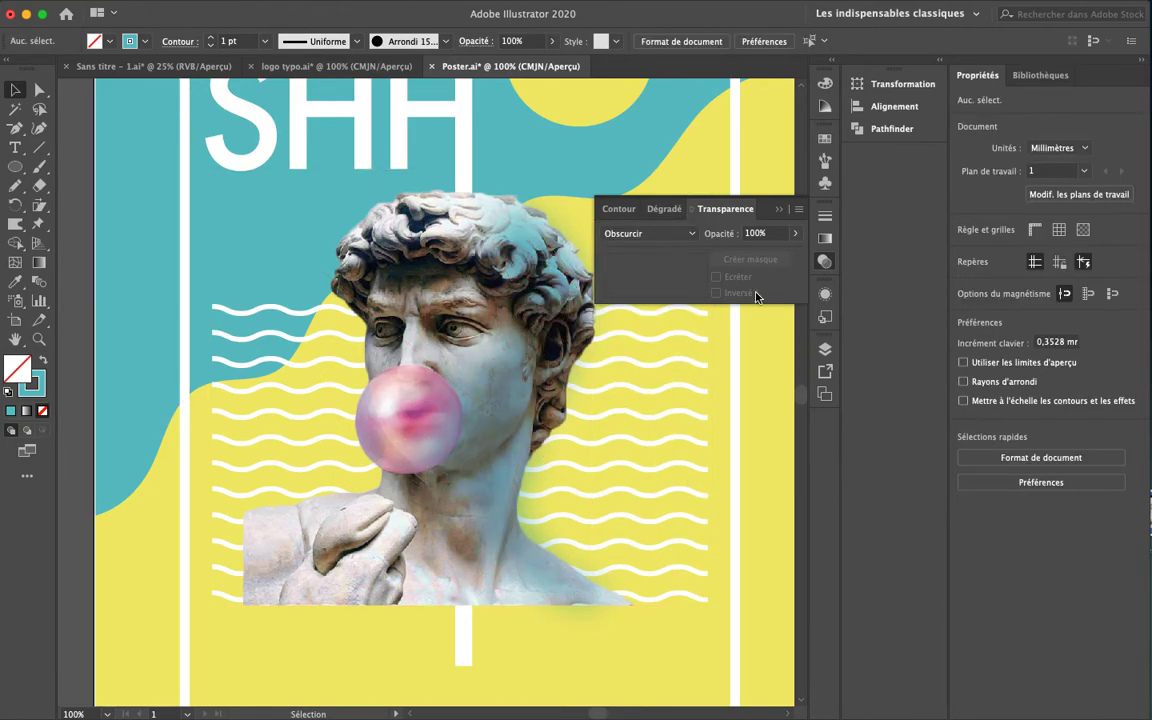
# Switch the blurred teal stroke to the Produit blend mode and preview it deselected
pyautogui.click(689, 235)
pyautogui.click(683, 288)
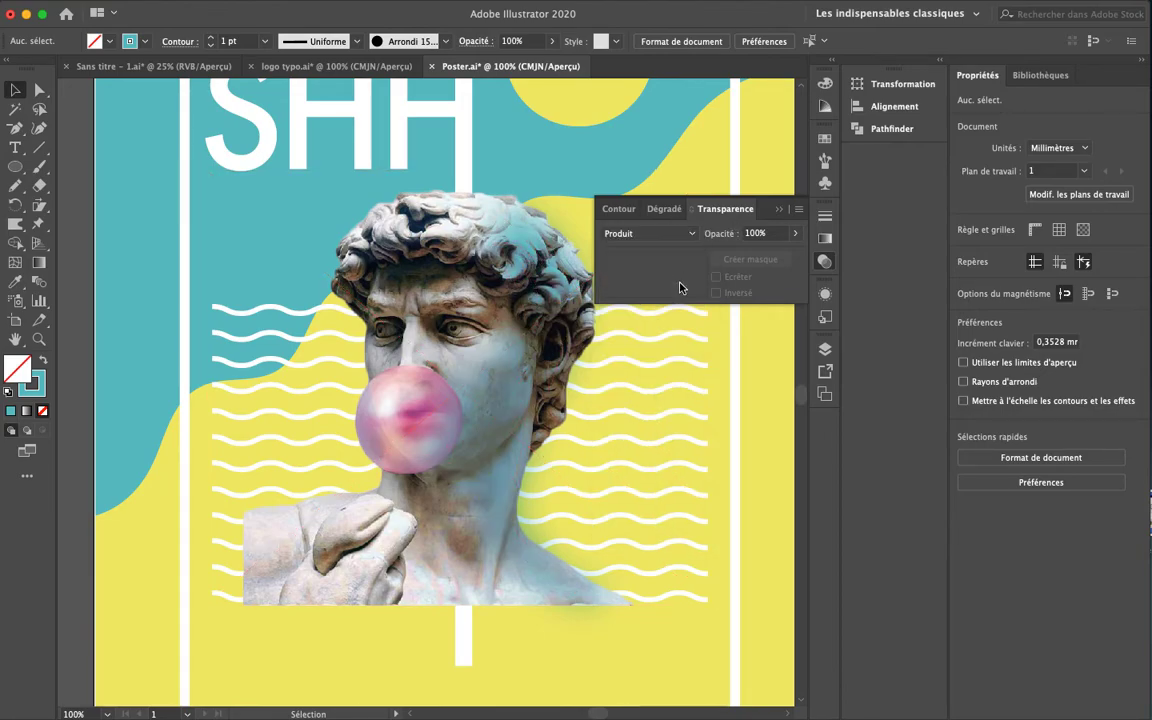
pyautogui.click(558, 290)
pyautogui.click(689, 233)
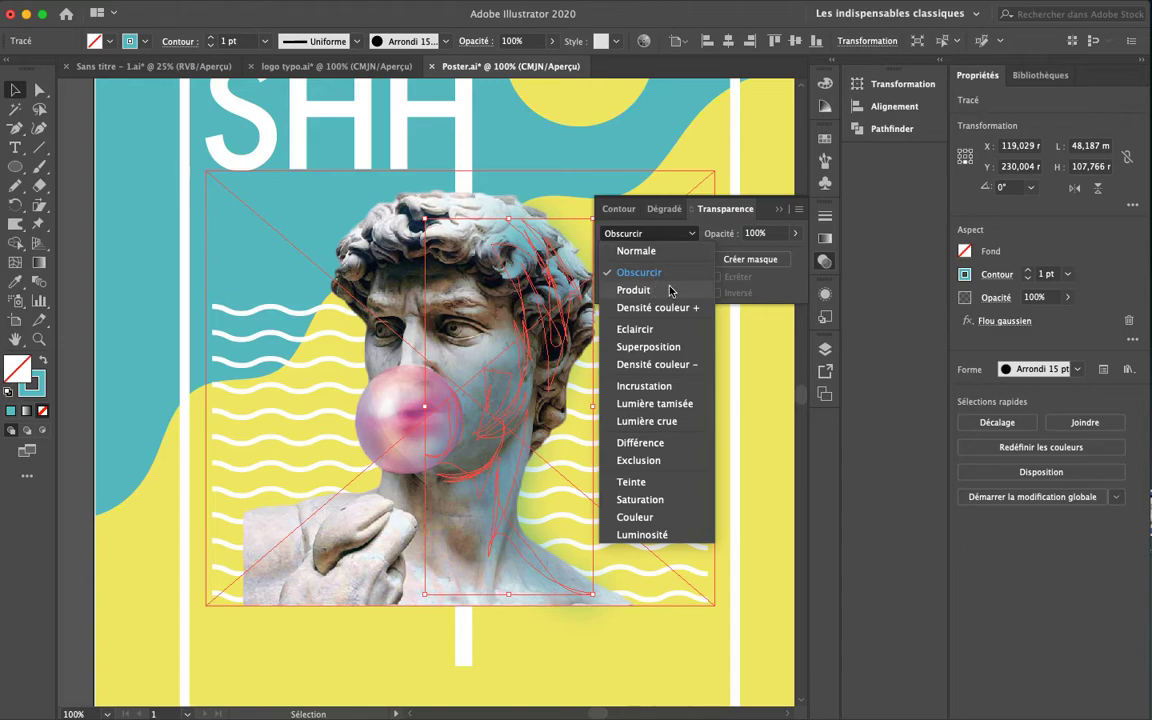
pyautogui.click(670, 290)
pyautogui.click(748, 442)
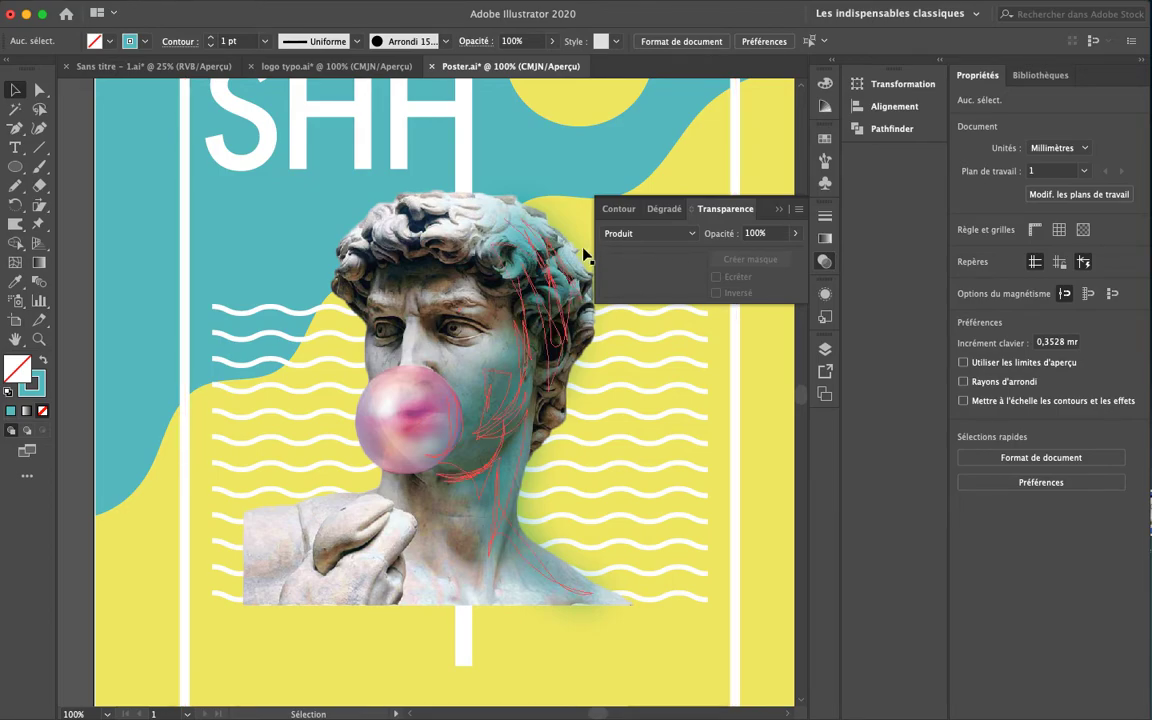
# Try the Densité couleur + and Eclaircir blend modes on the teal stroke
pyautogui.click(676, 234)
pyautogui.click(667, 307)
pyautogui.click(689, 234)
pyautogui.click(660, 327)
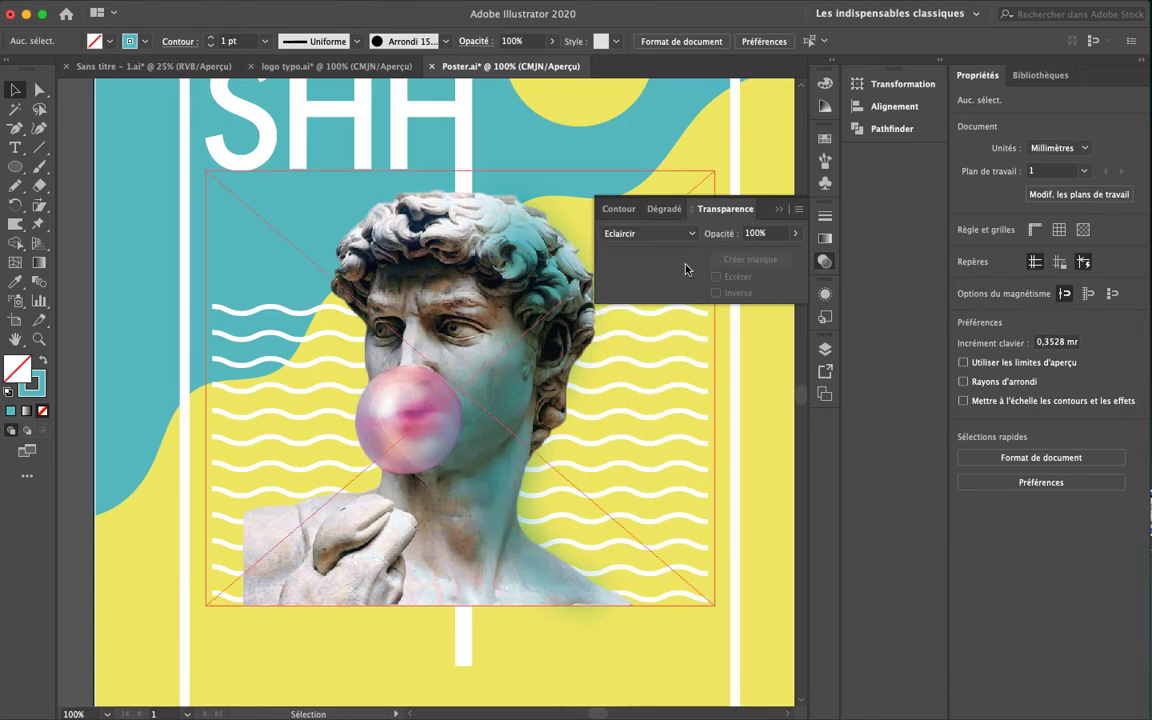
pyautogui.click(553, 285)
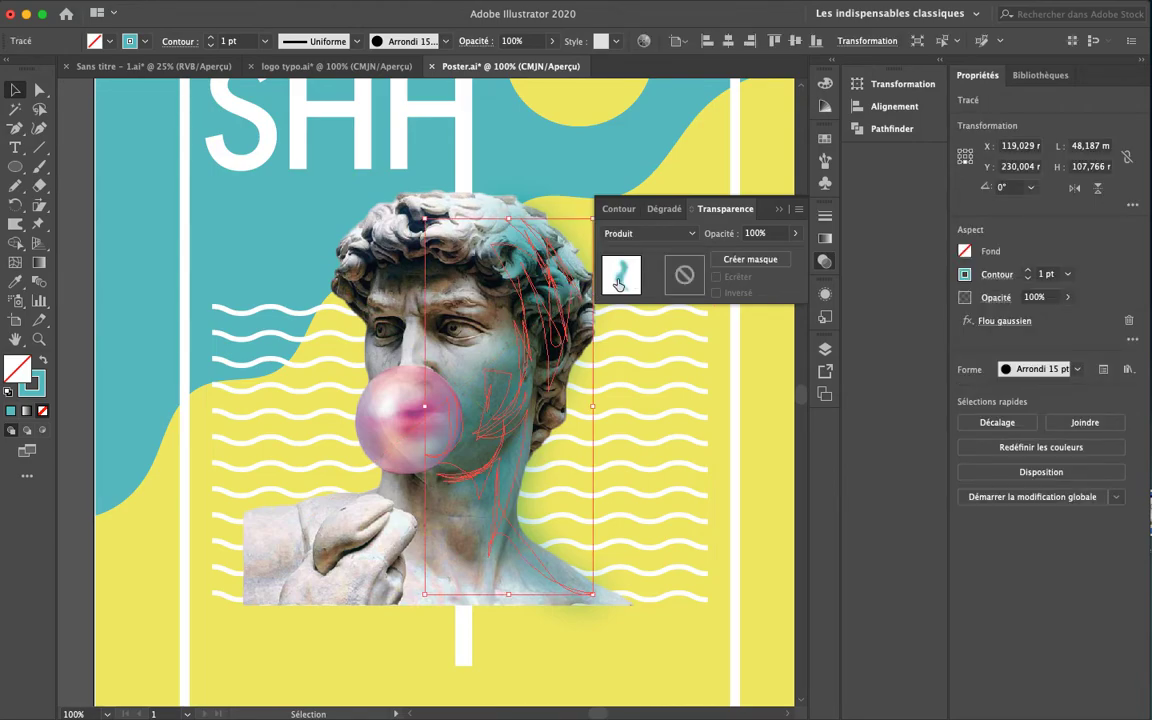
pyautogui.click(692, 233)
pyautogui.click(655, 307)
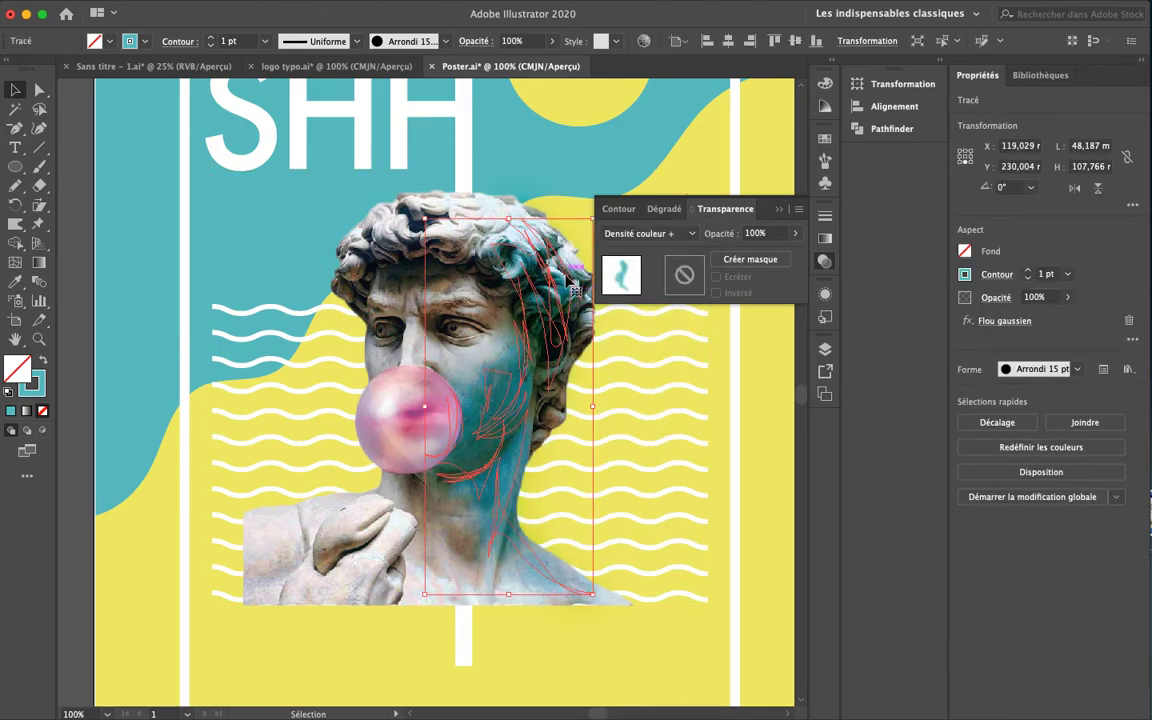
pyautogui.click(688, 234)
pyautogui.click(658, 331)
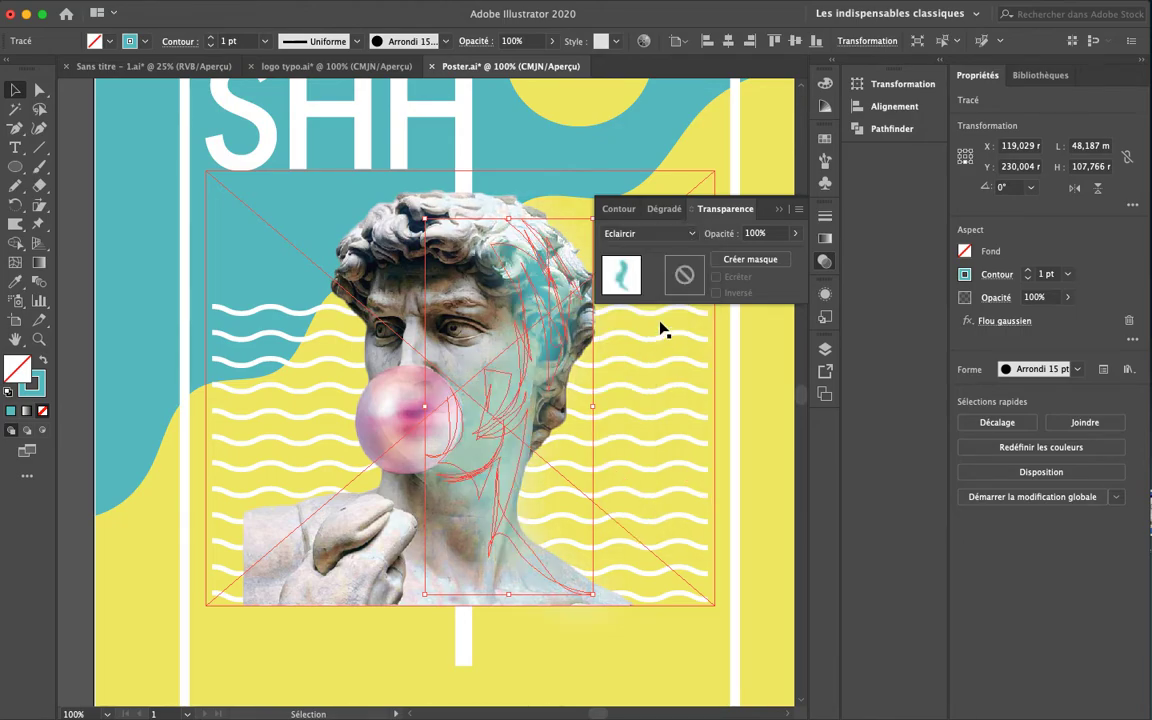
# Test Superposition, Densité couleur -, Incrustation, Lumière tamisée, Lumière crue and Teinte on the stroke
pyautogui.click(689, 234)
pyautogui.click(660, 344)
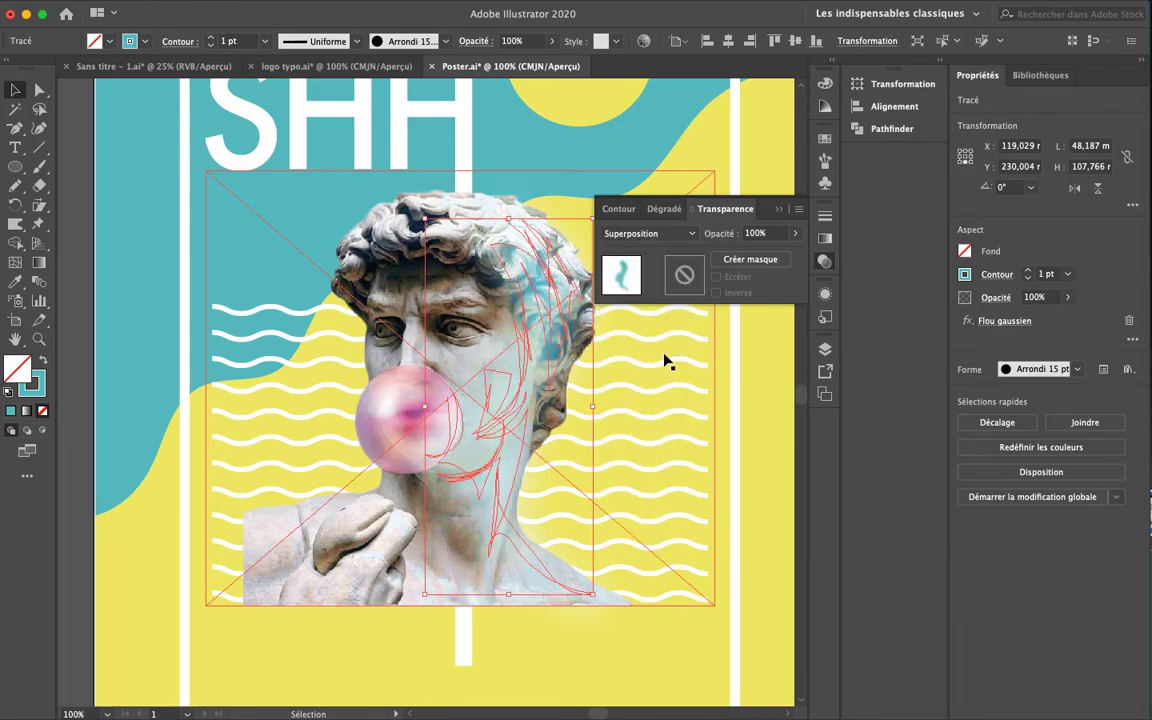
pyautogui.click(689, 234)
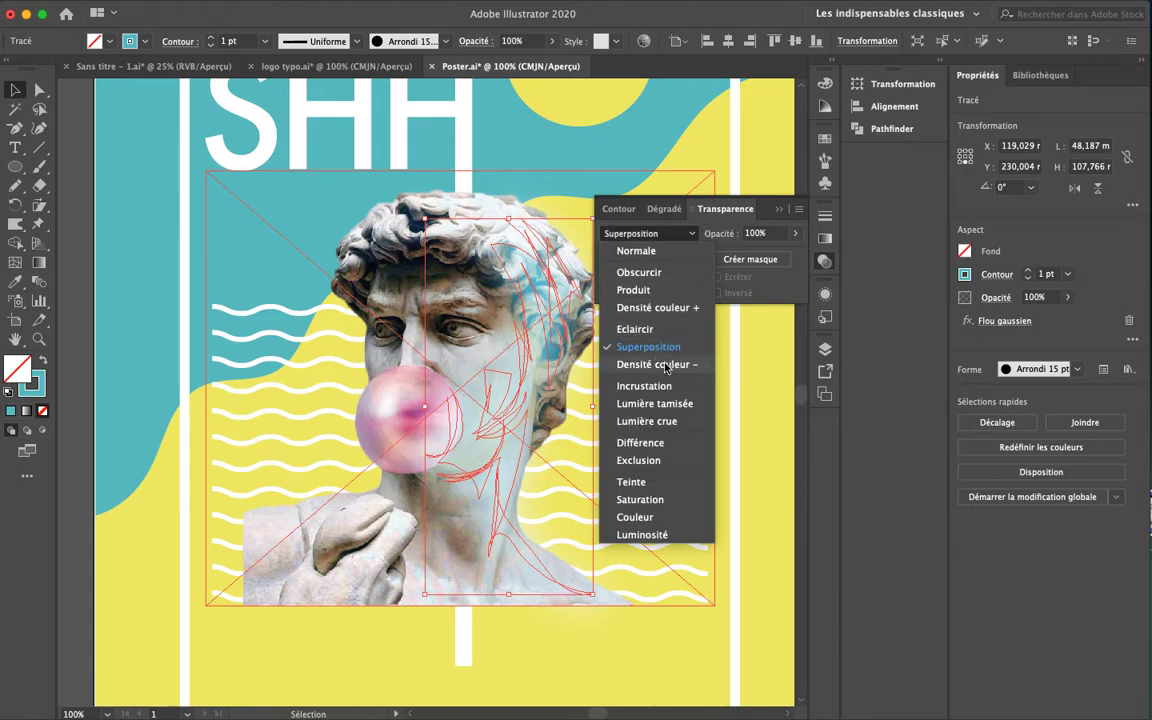
pyautogui.click(660, 357)
pyautogui.click(689, 234)
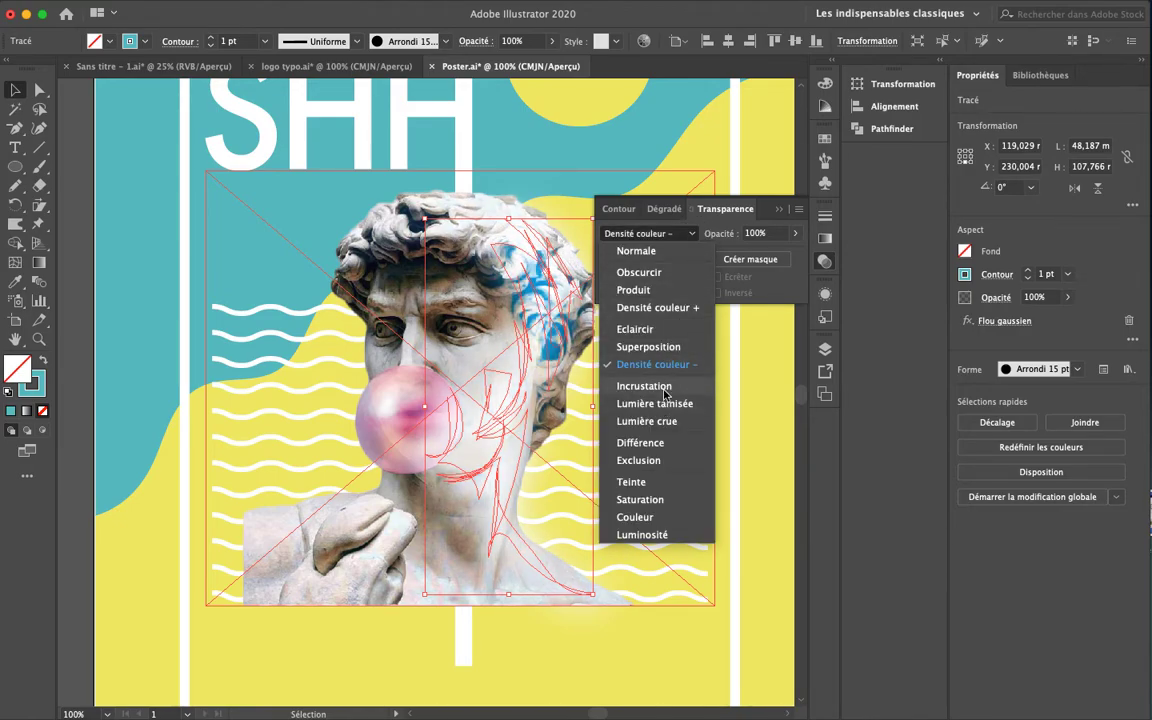
pyautogui.click(668, 394)
pyautogui.click(682, 233)
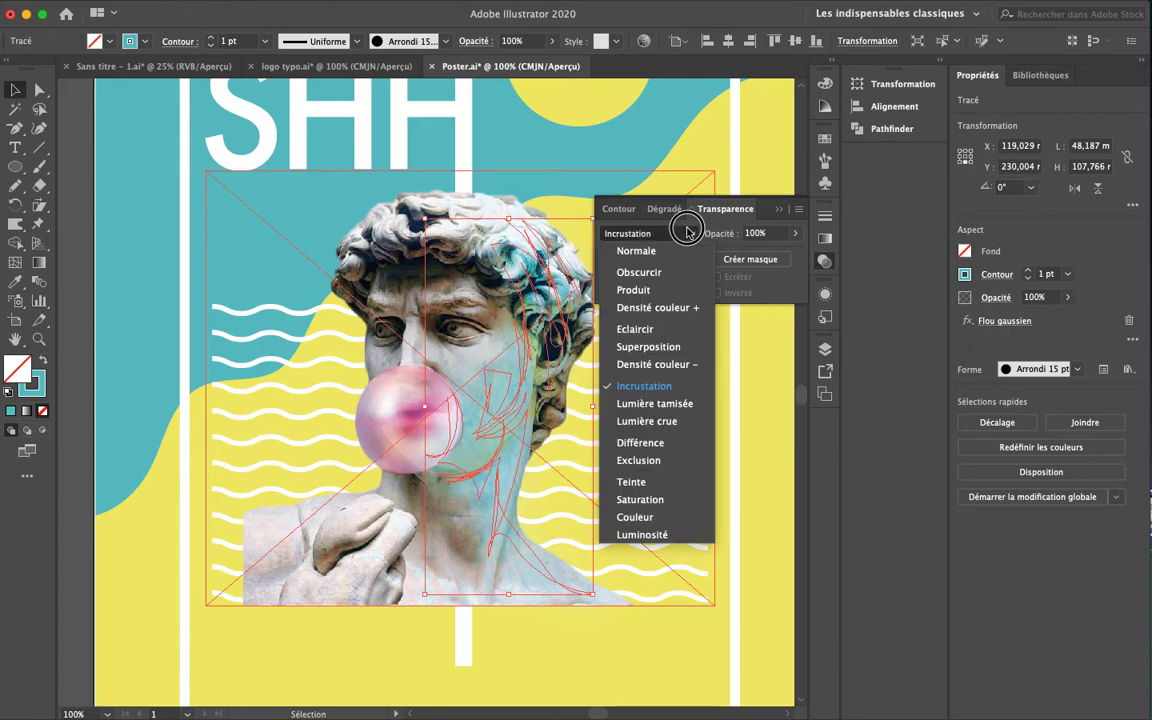
pyautogui.click(658, 404)
pyautogui.click(689, 233)
pyautogui.click(668, 428)
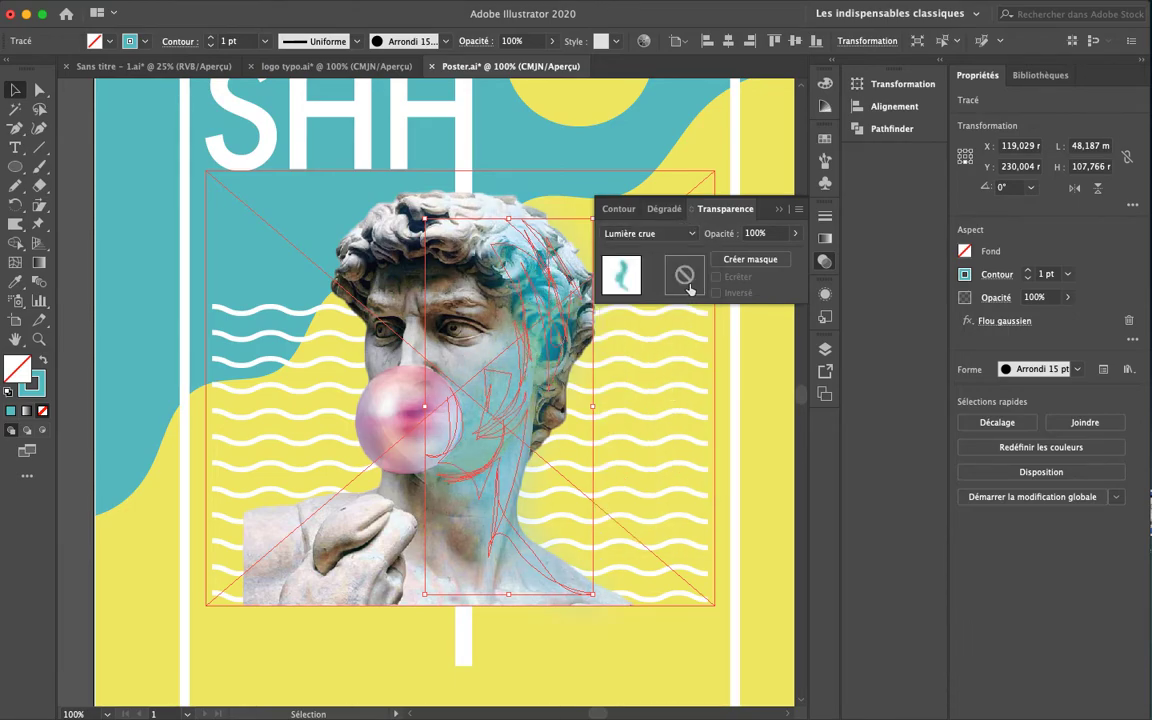
pyautogui.click(689, 233)
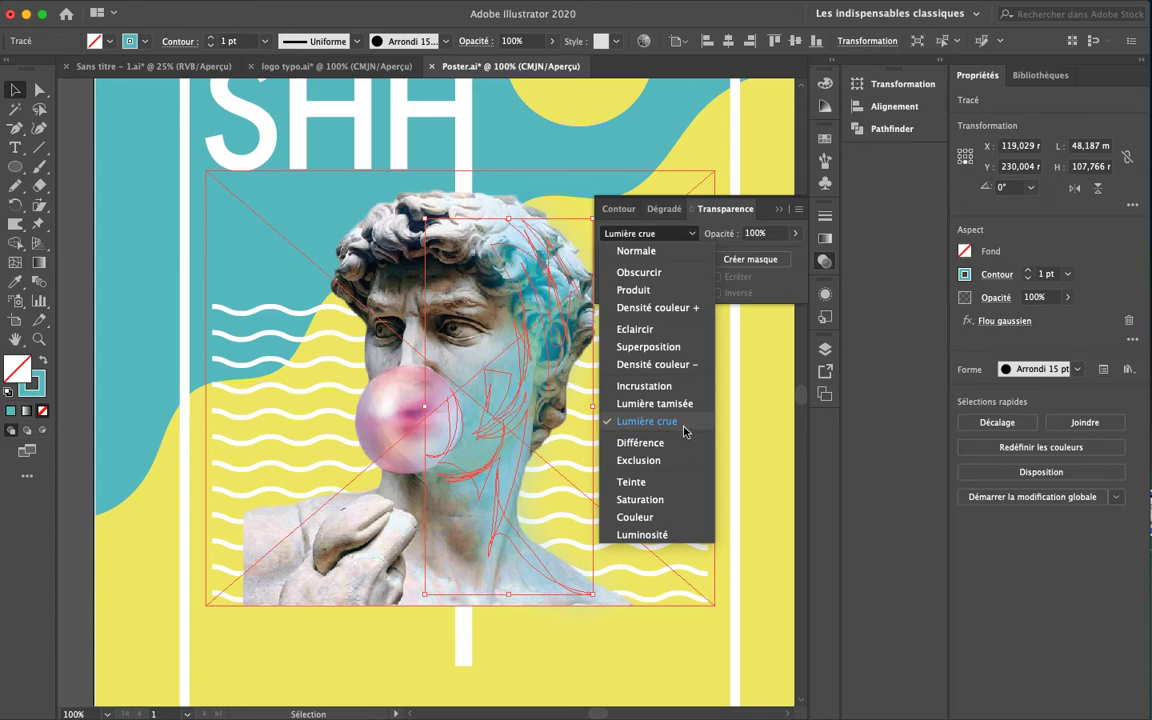
pyautogui.click(667, 482)
# Settle on the Produit blend mode for the blurred teal stroke
pyautogui.click(689, 234)
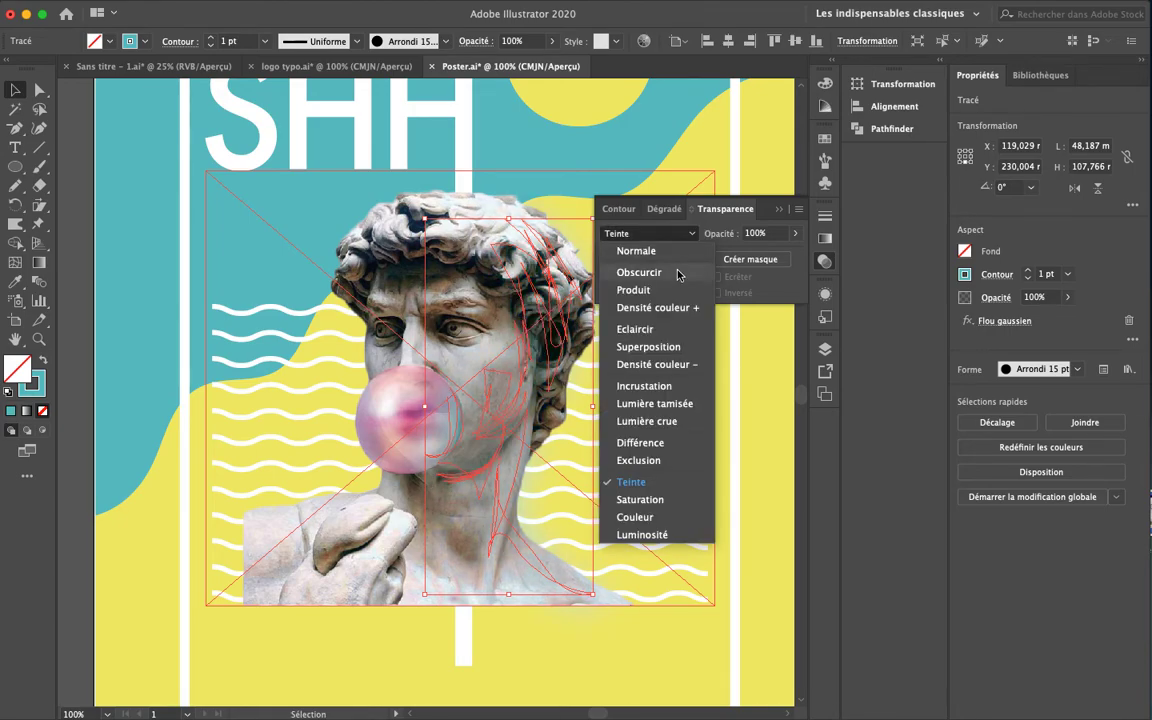
pyautogui.click(634, 290)
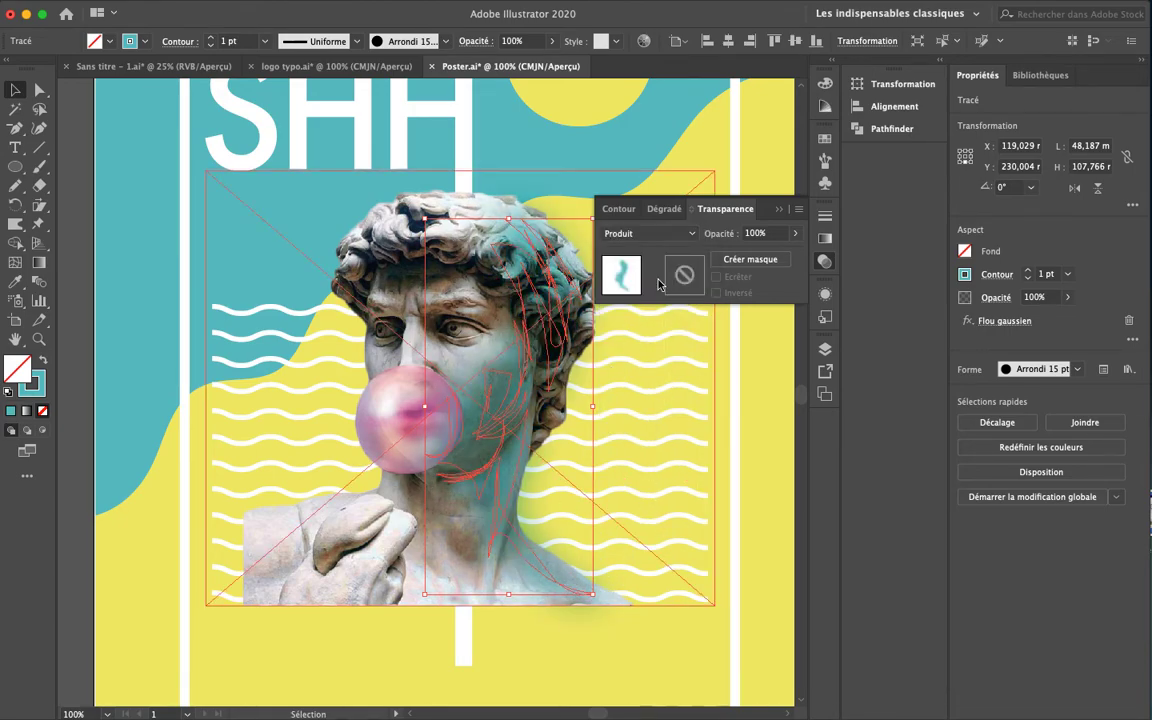
pyautogui.click(679, 232)
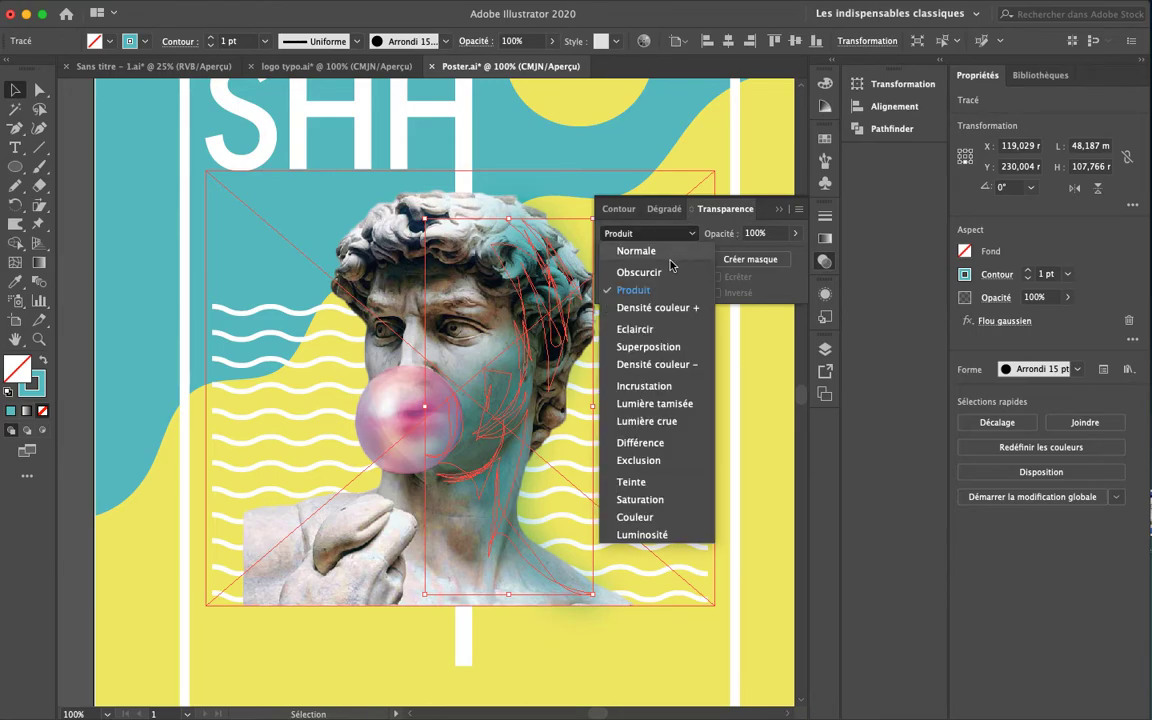
pyautogui.click(779, 275)
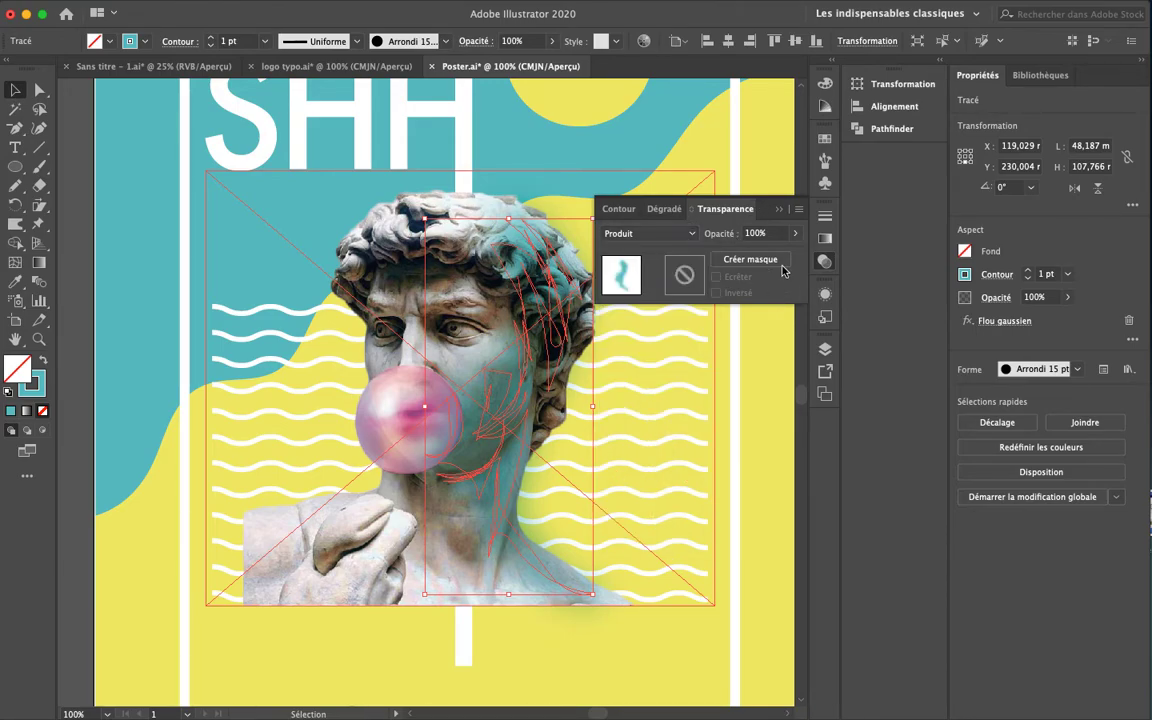
pyautogui.click(795, 235)
# Lower the teal stroke's opacity to 83% and select the statue image
pyautogui.moveTo(791, 254); pyautogui.dragTo(782, 255)
pyautogui.click(163, 342)
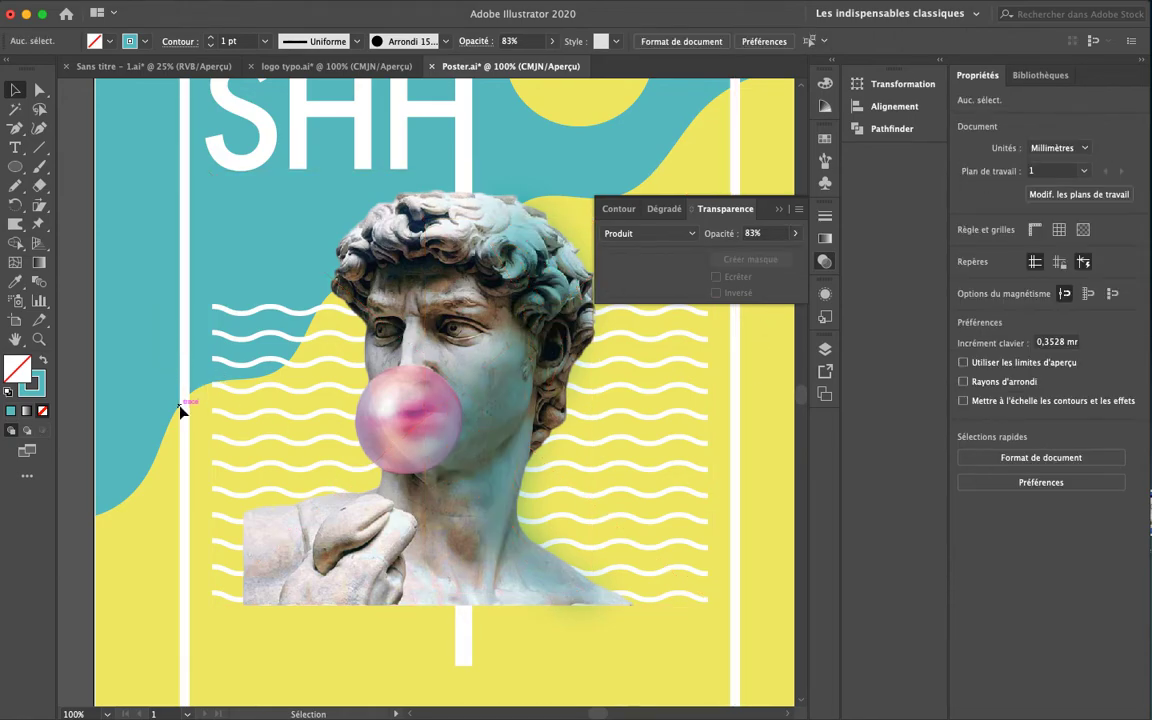
pyautogui.press('super+minus')
pyautogui.press('super+minus')
pyautogui.click(365, 290)
# Sample the yellow swatch and paint a yellow brush stroke over the statue's hair at 100%
pyautogui.press('b')
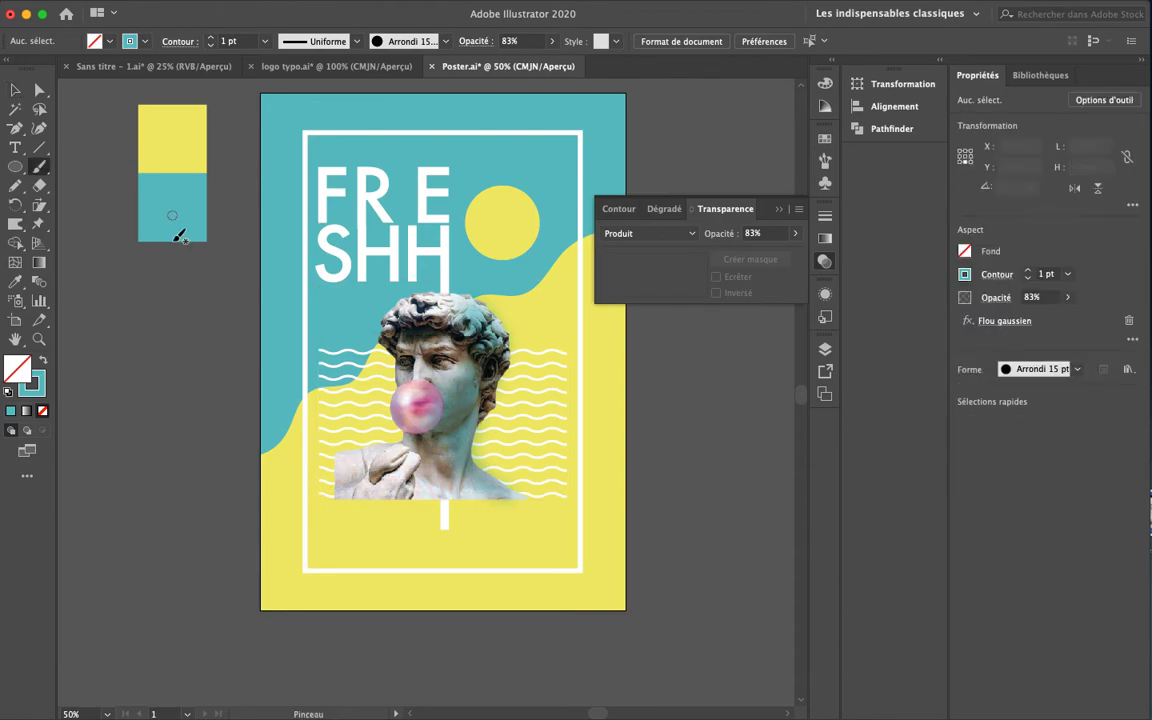
pyautogui.press('i')
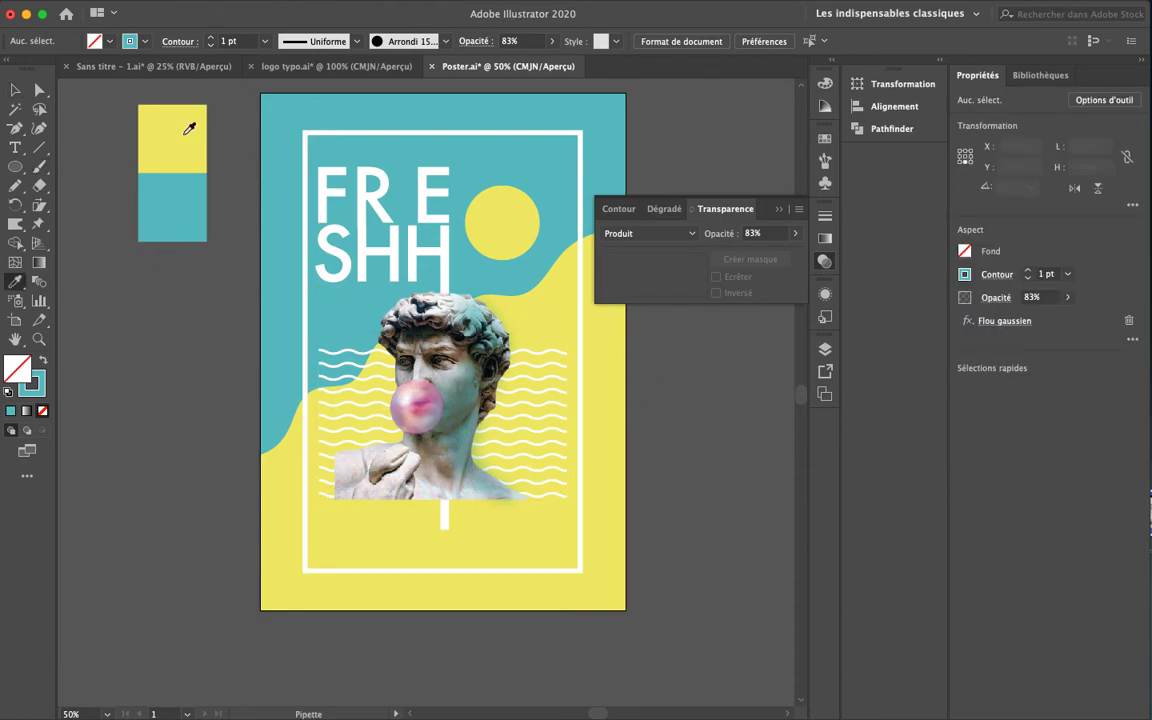
pyautogui.click(171, 116)
pyautogui.press('b')
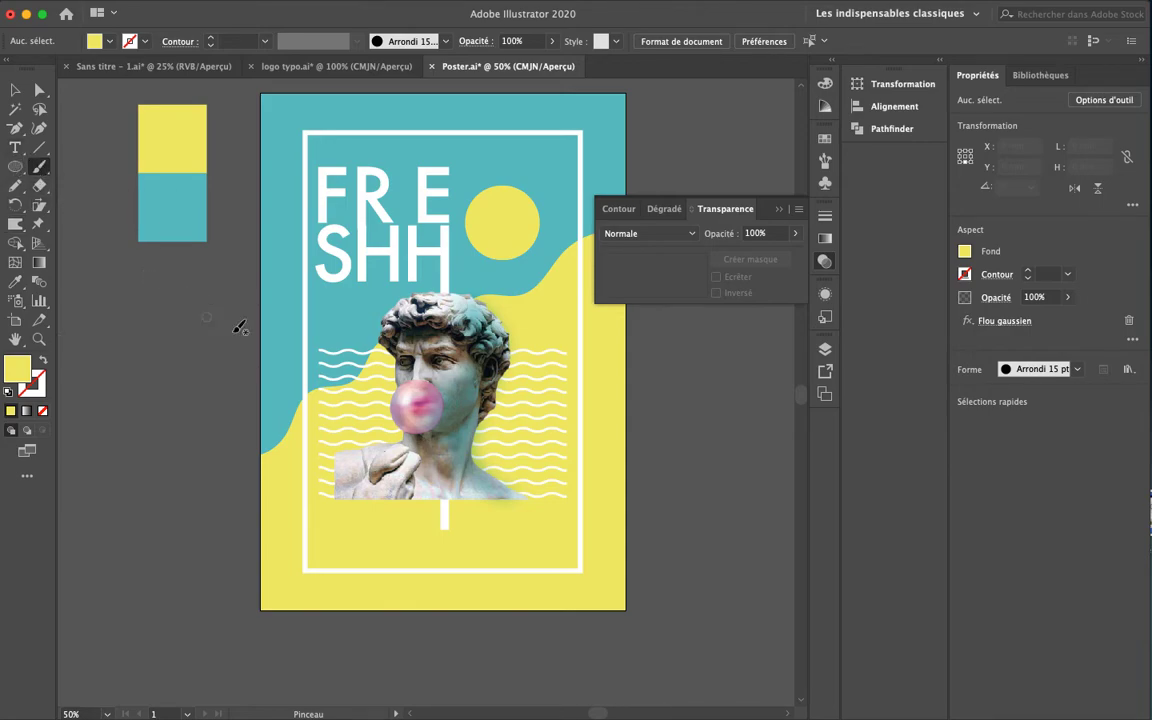
pyautogui.press('super+equal')
pyautogui.moveTo(452, 204)
pyautogui.mouseDown()
pyautogui.moveTo(368, 225)
pyautogui.moveTo(360, 259)
pyautogui.moveTo(407, 275)
pyautogui.moveTo(380, 230)
pyautogui.moveTo(435, 210)
pyautogui.moveTo(373, 217)
pyautogui.moveTo(360, 247)
pyautogui.moveTo(375, 270)
pyautogui.moveTo(380, 345)
pyautogui.moveTo(383, 290)
pyautogui.moveTo(378, 318)
pyautogui.moveTo(398, 345)
pyautogui.moveTo(388, 378)
pyautogui.moveTo(366, 348)
pyautogui.moveTo(375, 328)
pyautogui.moveTo(386, 483)
pyautogui.moveTo(247, 525)
pyautogui.moveTo(288, 547)
pyautogui.moveTo(296, 501)
pyautogui.moveTo(321, 496)
pyautogui.moveTo(393, 522)
pyautogui.moveTo(365, 558)
pyautogui.moveTo(306, 572)
pyautogui.moveTo(303, 553)
pyautogui.moveTo(273, 607)
pyautogui.moveTo(282, 596)
pyautogui.mouseUp()
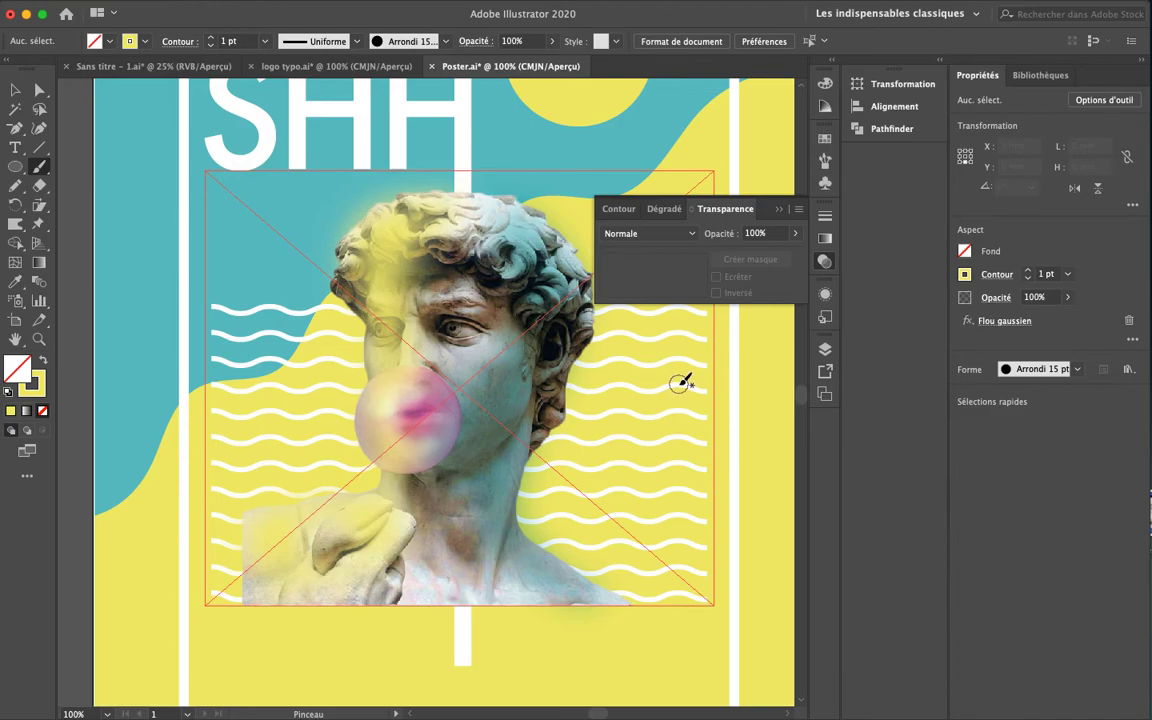
# Lower the yellow brush stroke's opacity to 86%
pyautogui.press('v')
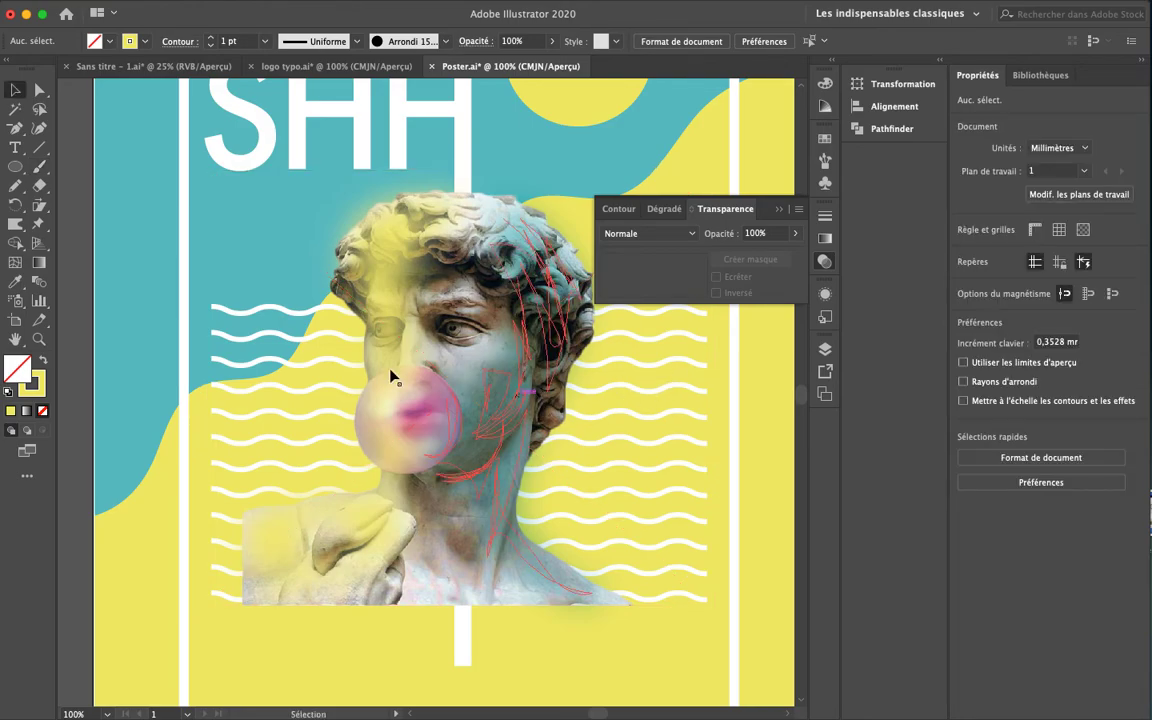
pyautogui.click(404, 334)
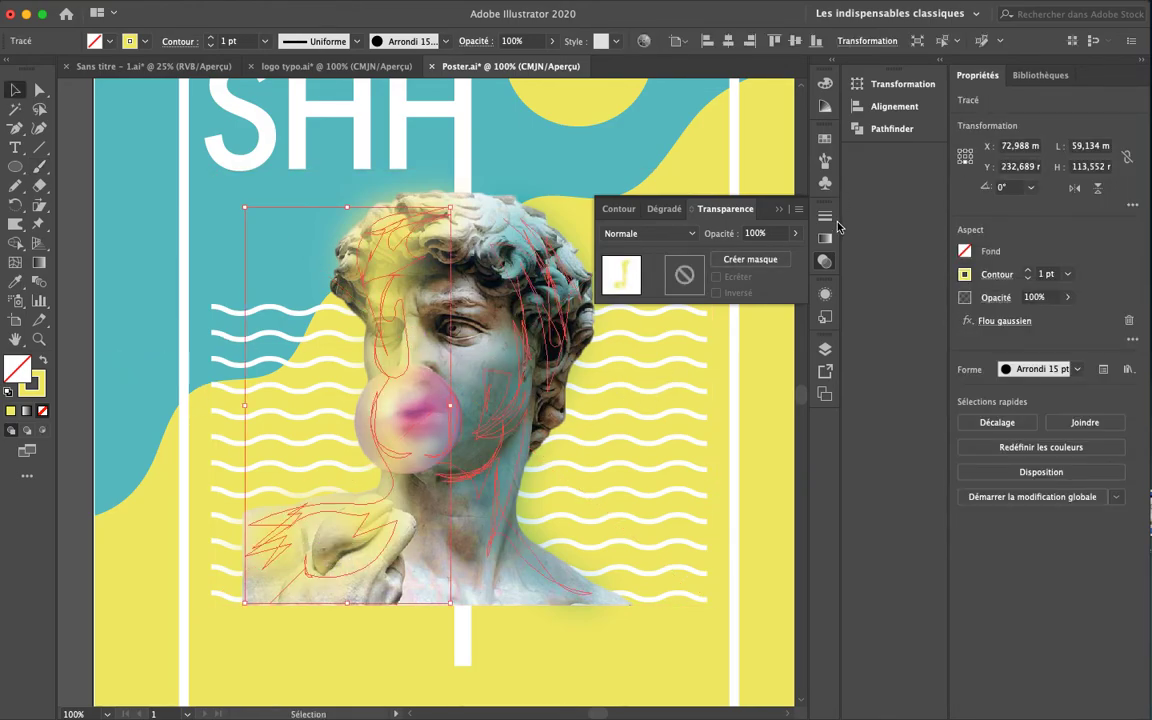
pyautogui.click(1067, 297)
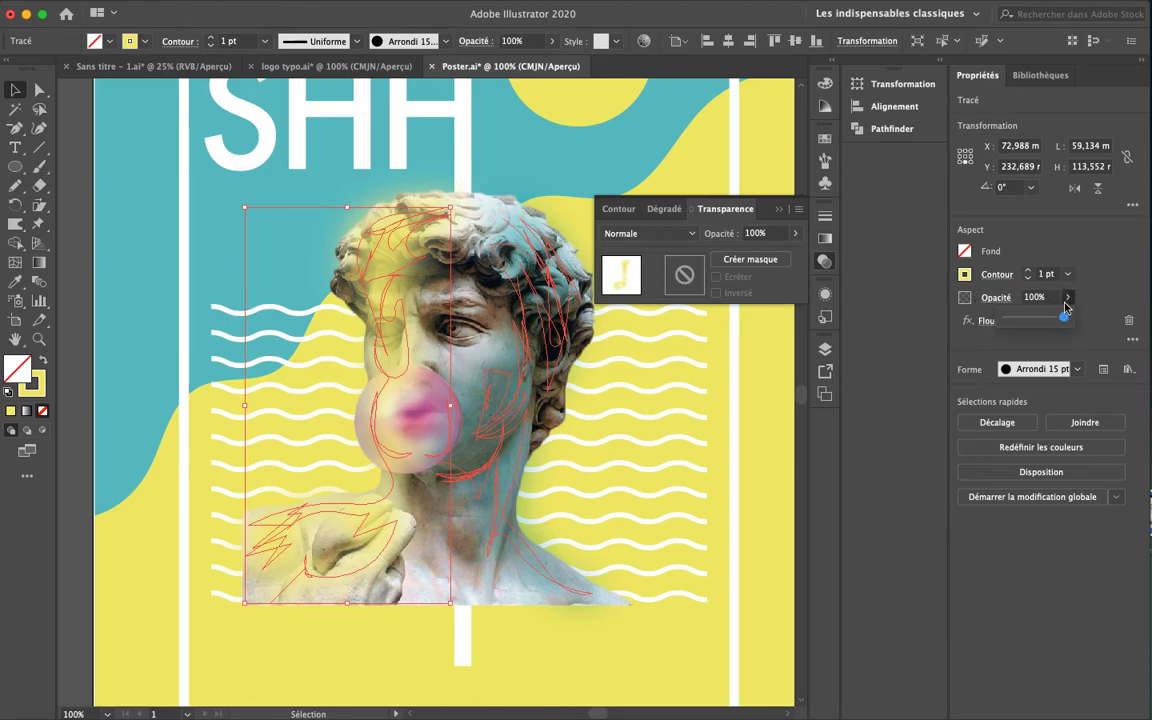
pyautogui.moveTo(1062, 316); pyautogui.dragTo(1057, 320)
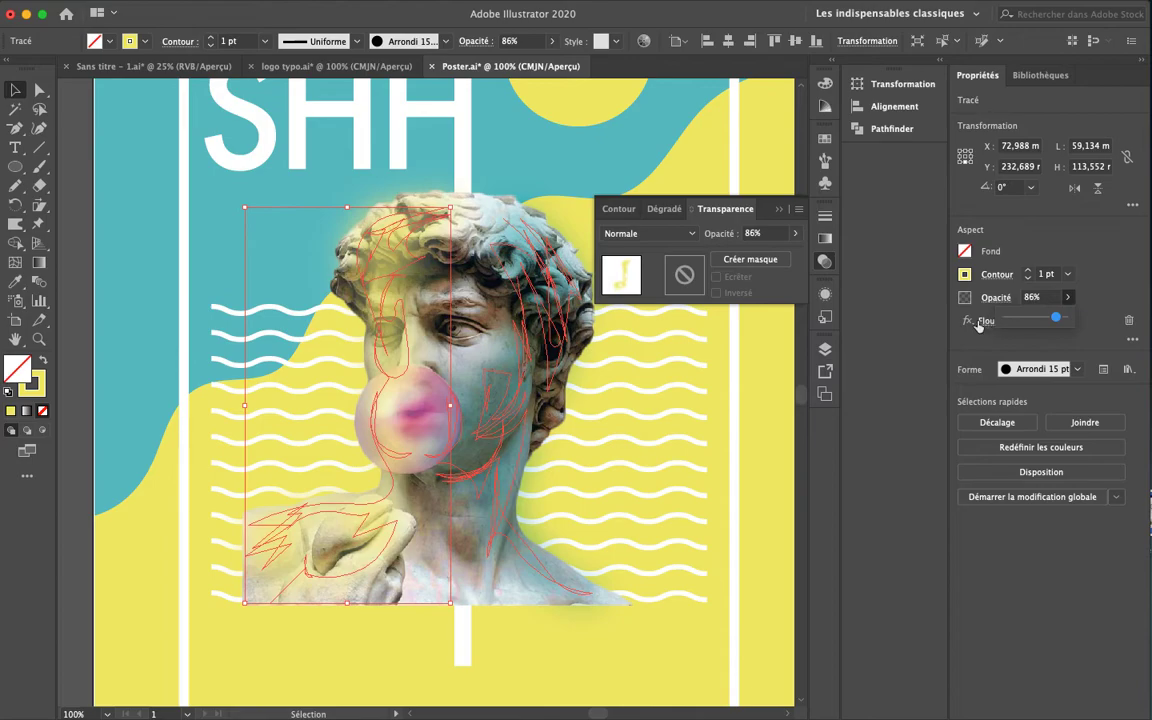
pyautogui.click(67, 235)
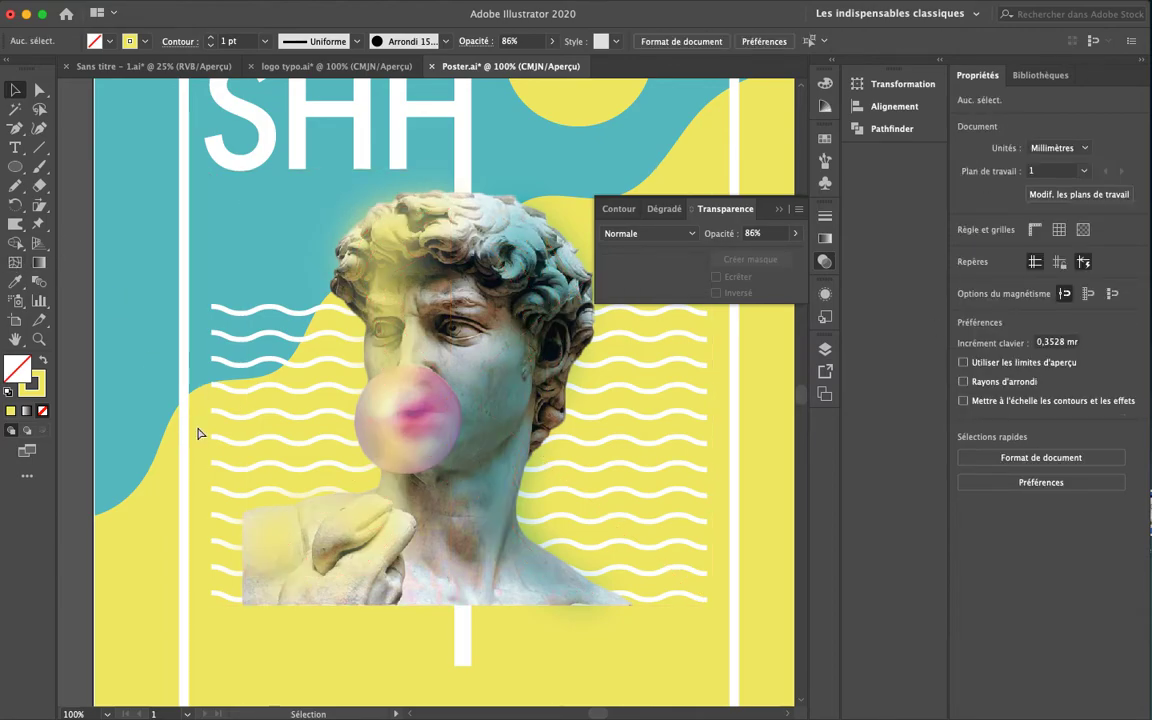
pyautogui.press('super+minus')
pyautogui.press('super+minus')
# Set another brush stroke on the statue to 58% opacity and recentre the poster at 66.67%
pyautogui.click(404, 380)
pyautogui.click(1067, 297)
pyautogui.moveTo(1058, 317); pyautogui.dragTo(1038, 319)
pyautogui.click(135, 478)
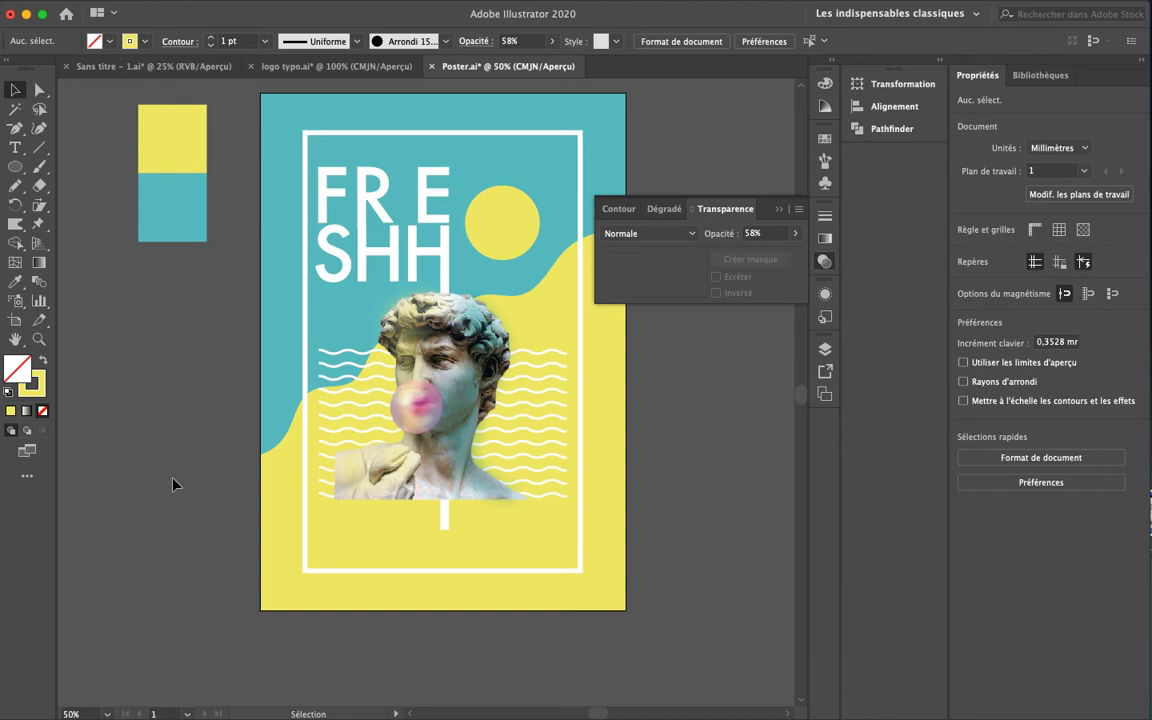
pyautogui.press('super+equal')
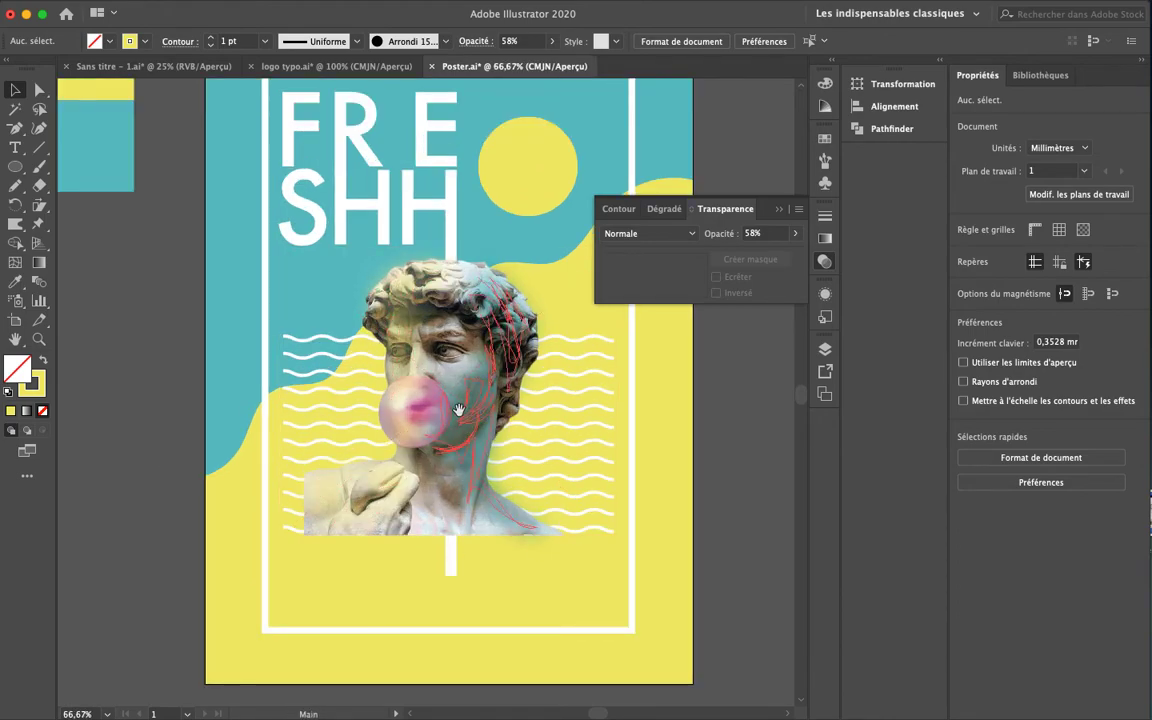
pyautogui.moveTo(406, 290); pyautogui.dragTo(390, 258)
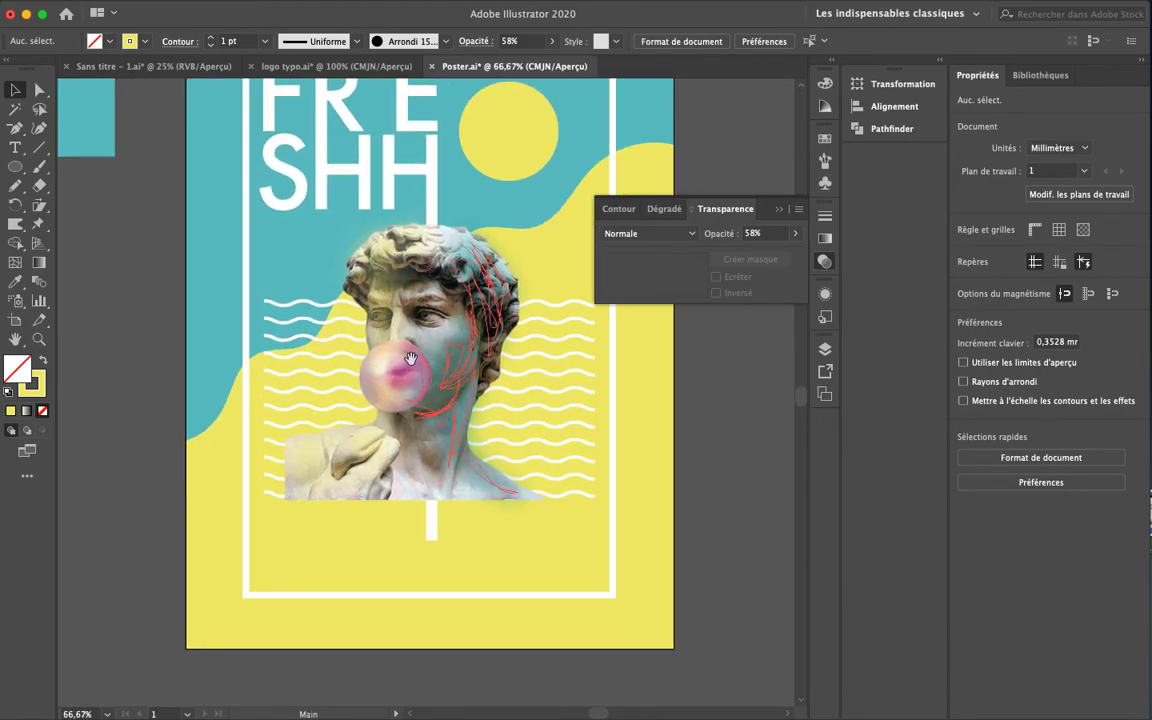
pyautogui.moveTo(480, 347); pyautogui.dragTo(540, 398)
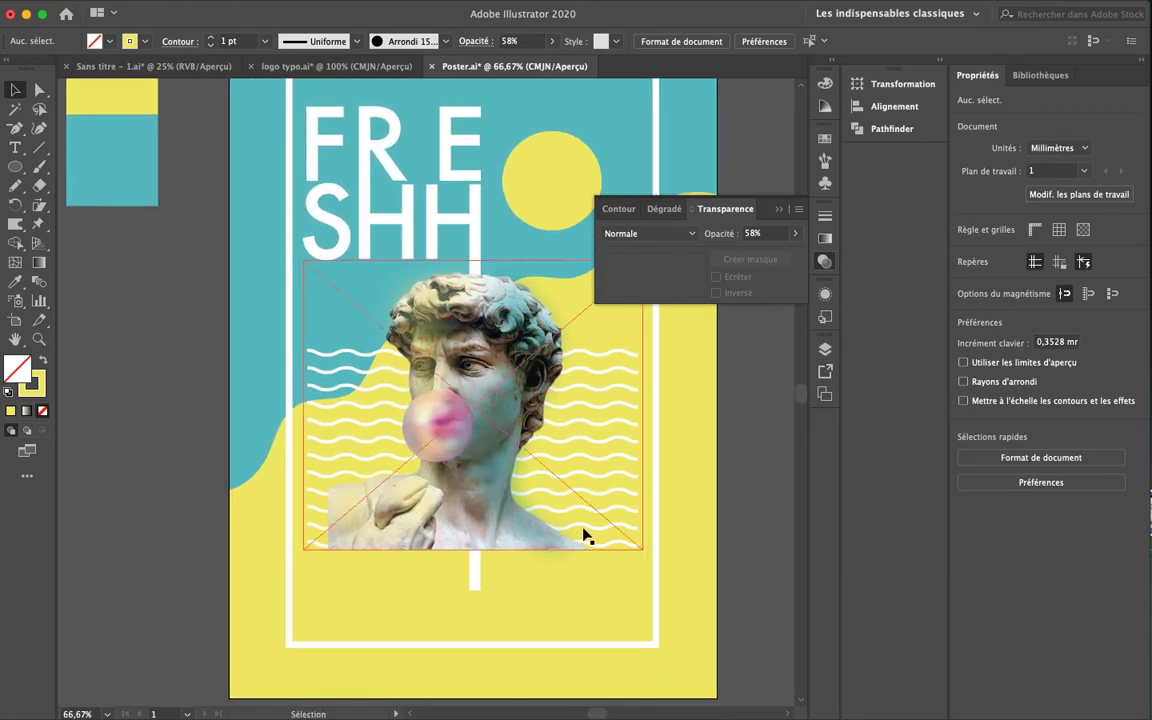
# Type 'Less is More' on a new text line below the statue
pyautogui.press('t')
pyautogui.click(350, 575)
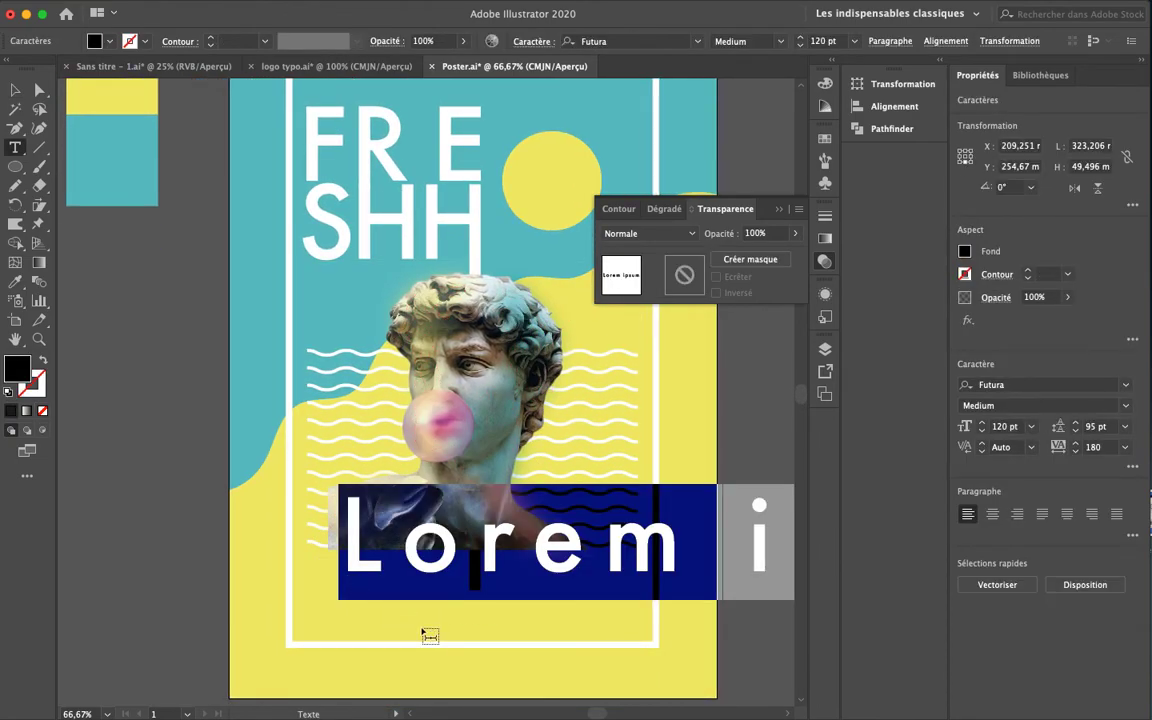
pyautogui.write('Less')
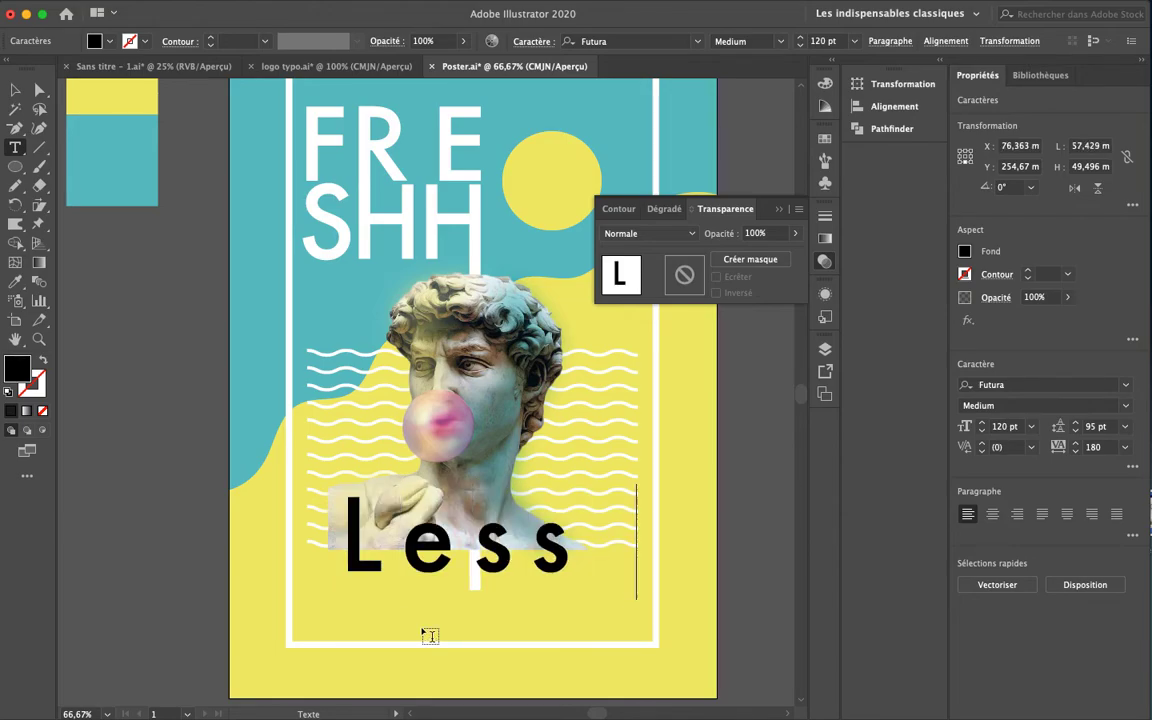
pyautogui.write(' is more')
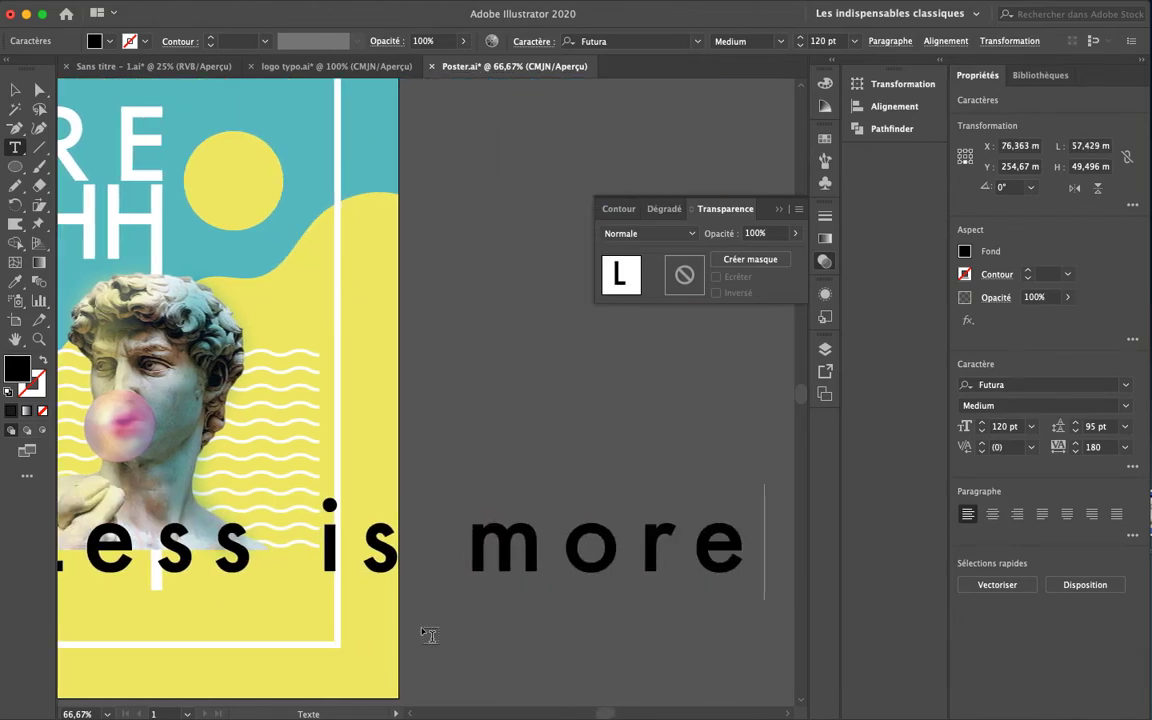
pyautogui.click(535, 543)
pyautogui.press('BackSpace')
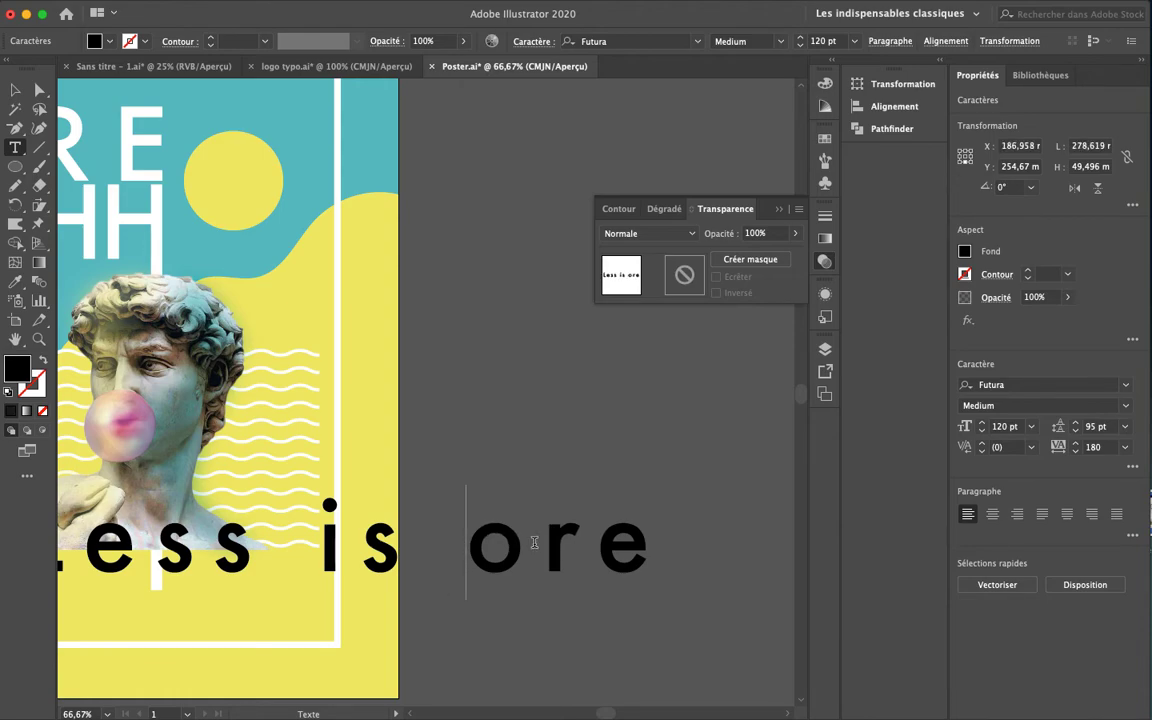
pyautogui.write('M')
# Make the text All Caps and shrink LESS IS MORE to fit inside the frame
pyautogui.press('super+a')
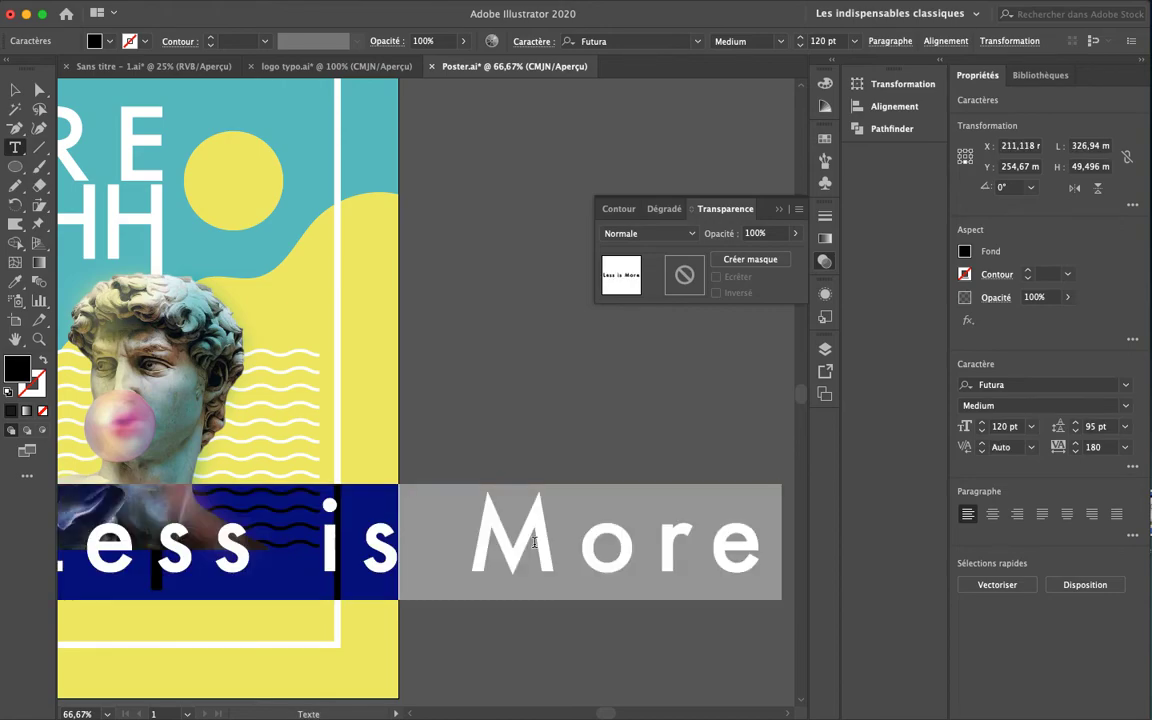
pyautogui.click(1133, 466)
pyautogui.click(964, 655)
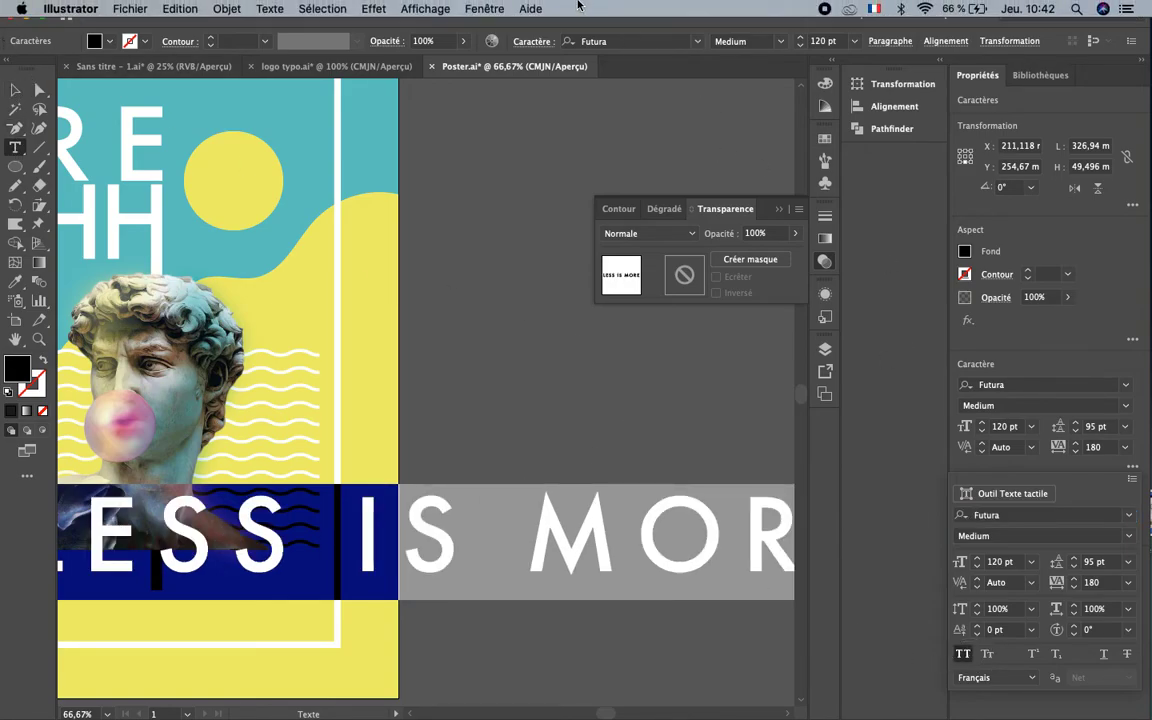
pyautogui.click(16, 153)
pyautogui.press('Escape')
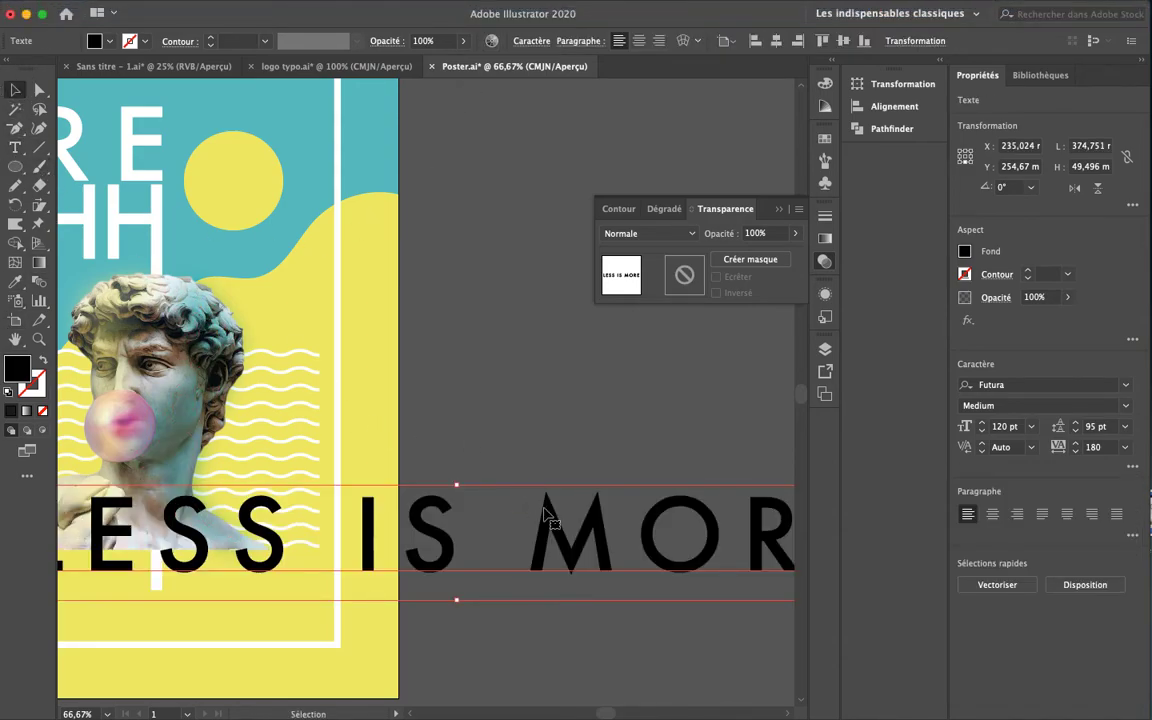
pyautogui.press('super+minus')
pyautogui.press('super+minus')
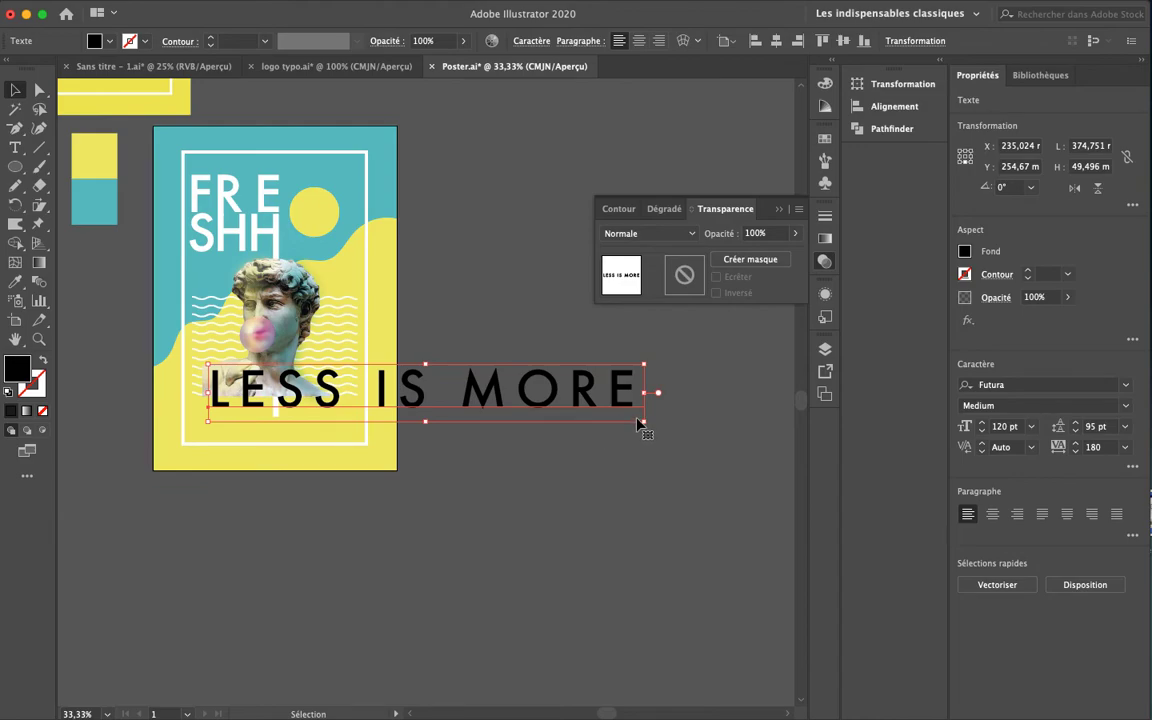
pyautogui.moveTo(643, 423); pyautogui.dragTo(362, 421)
# Fill the LESS IS MORE text with near-white F7F7F7 through the Color Picker
pyautogui.click(497, 468)
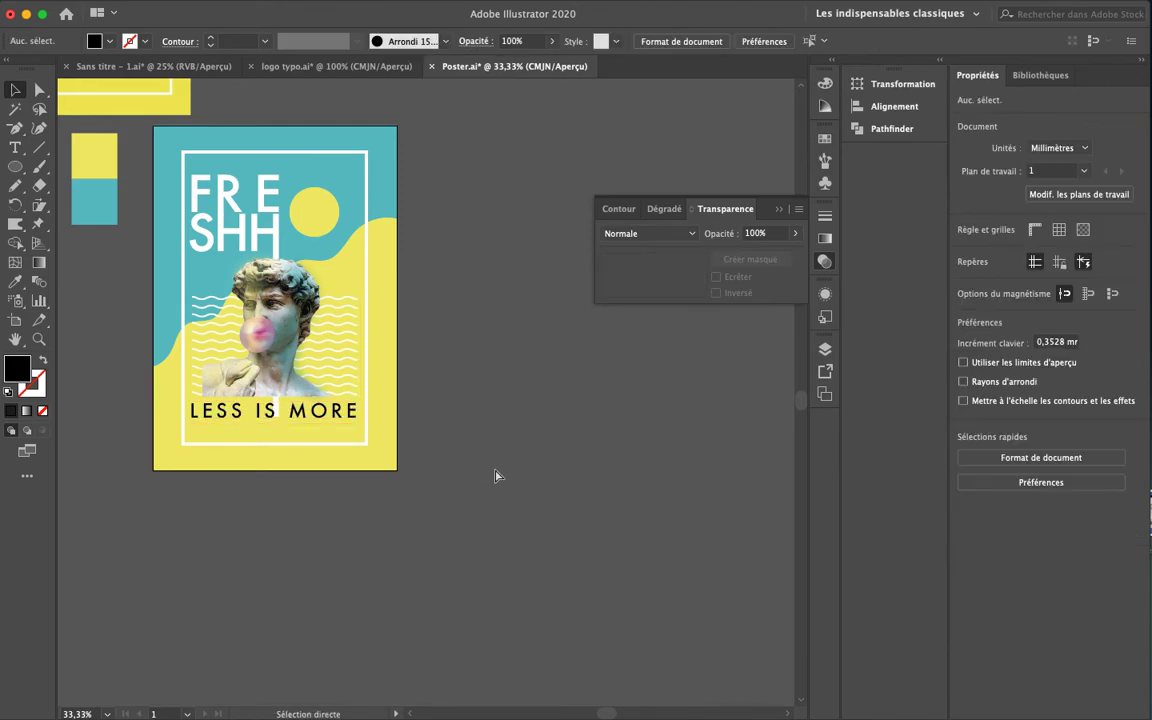
pyautogui.press('super+plus')
pyautogui.press('super+plus')
pyautogui.press('super+plus')
pyautogui.moveTo(499, 582); pyautogui.dragTo(855, 572)
pyautogui.moveTo(588, 525); pyautogui.dragTo(678, 530)
pyautogui.click(393, 461)
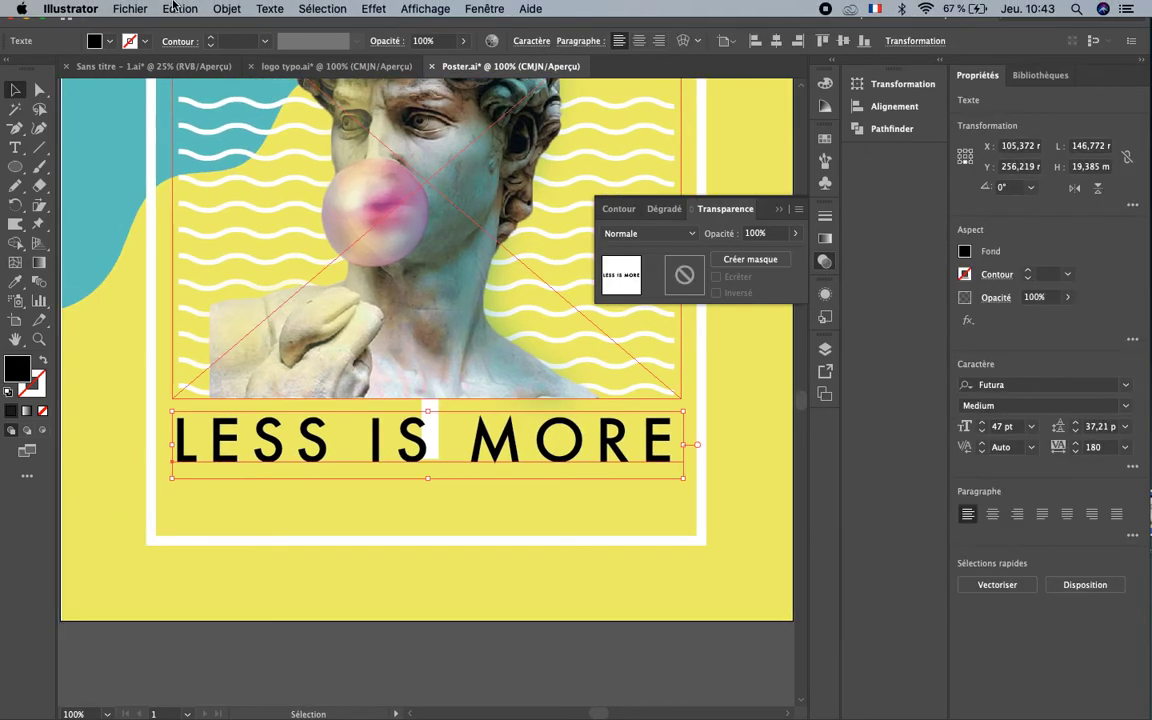
pyautogui.doubleClick(17, 370)
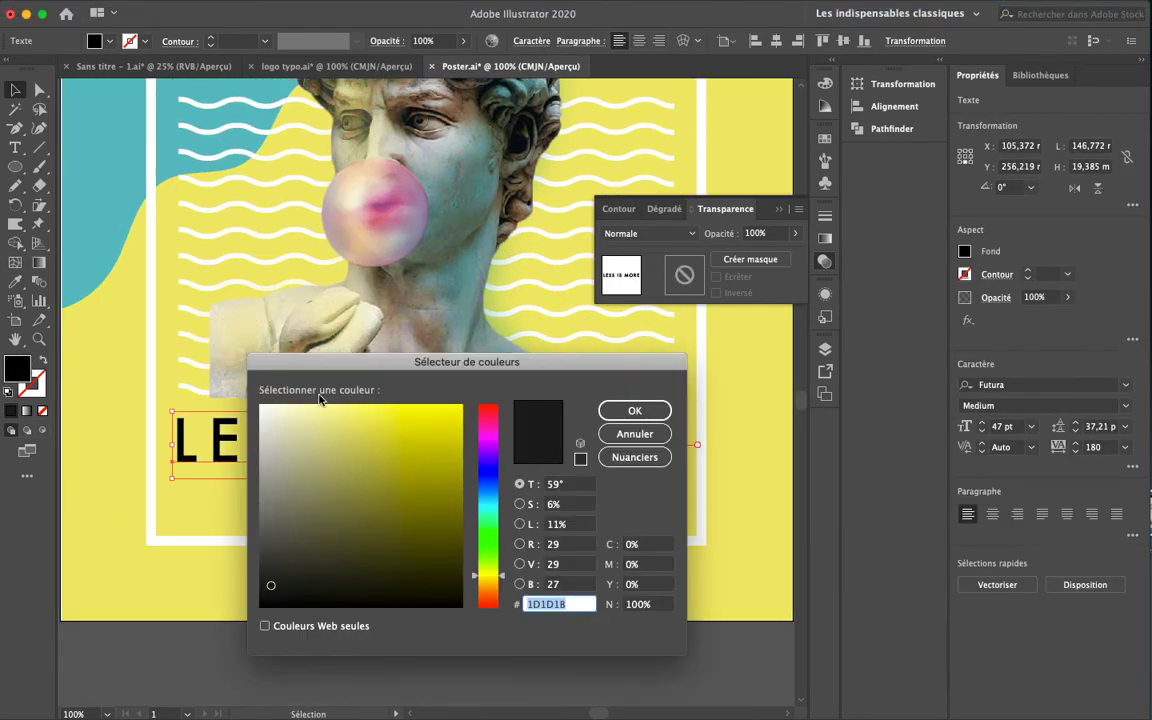
pyautogui.click(259, 408)
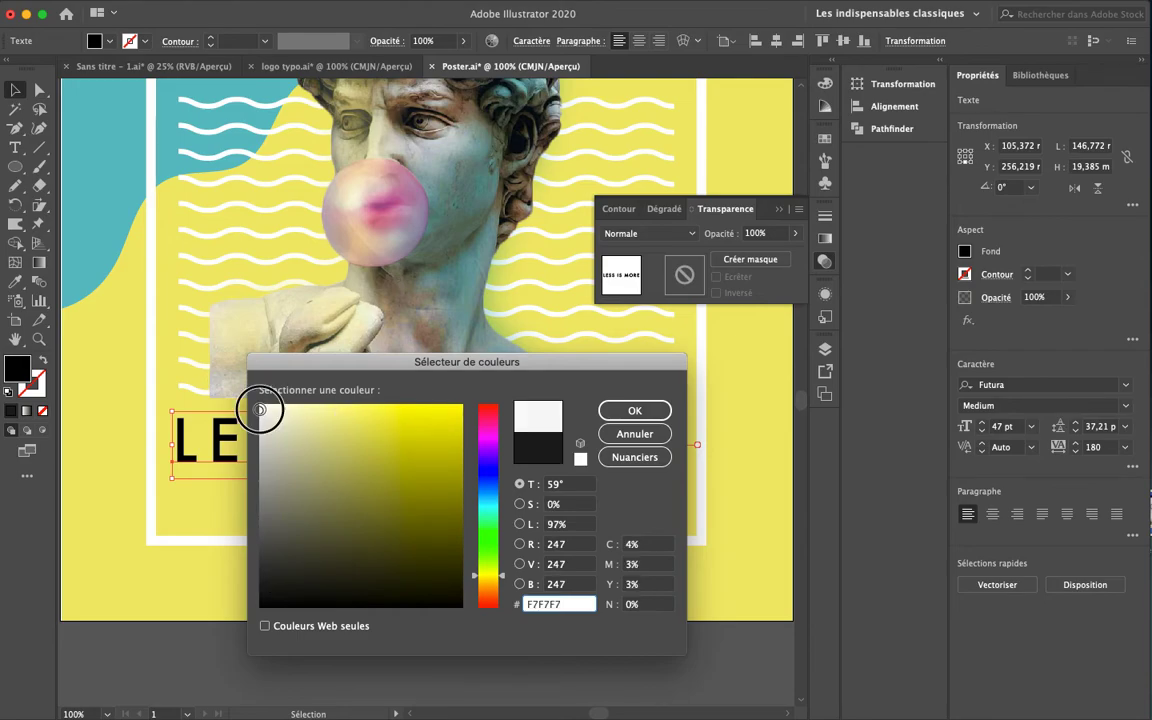
pyautogui.click(634, 411)
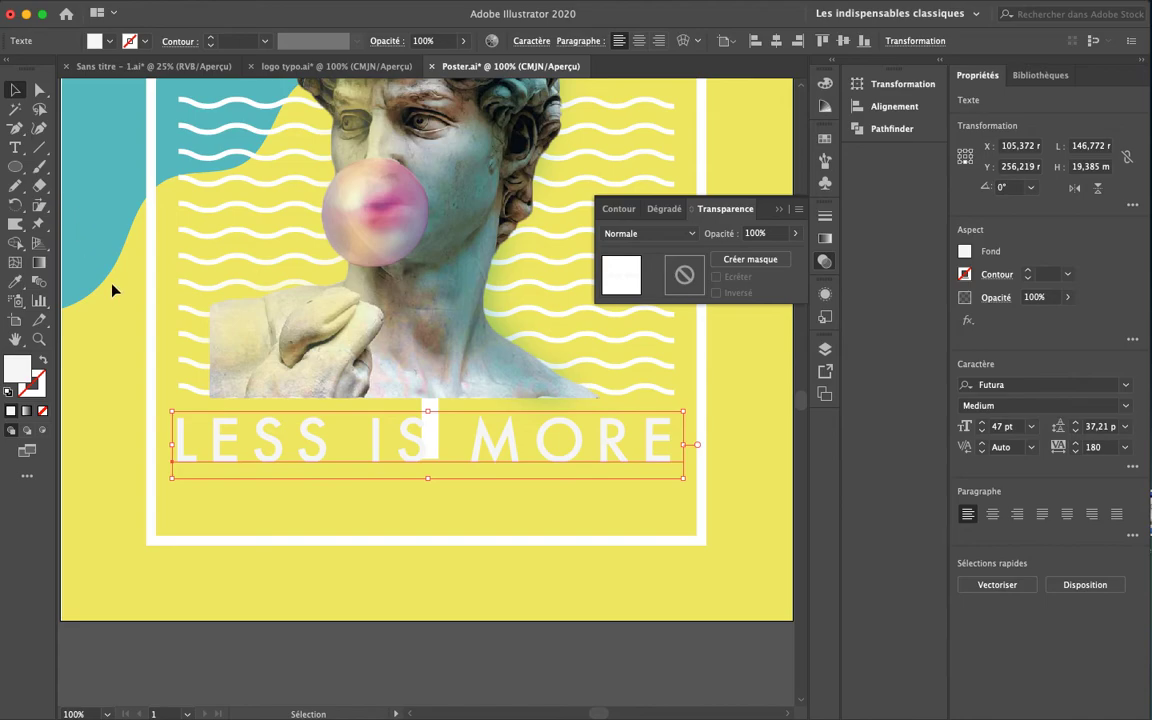
# Convert the LESS IS MORE text to outlines and ungroup the letters
pyautogui.moveTo(173, 9)
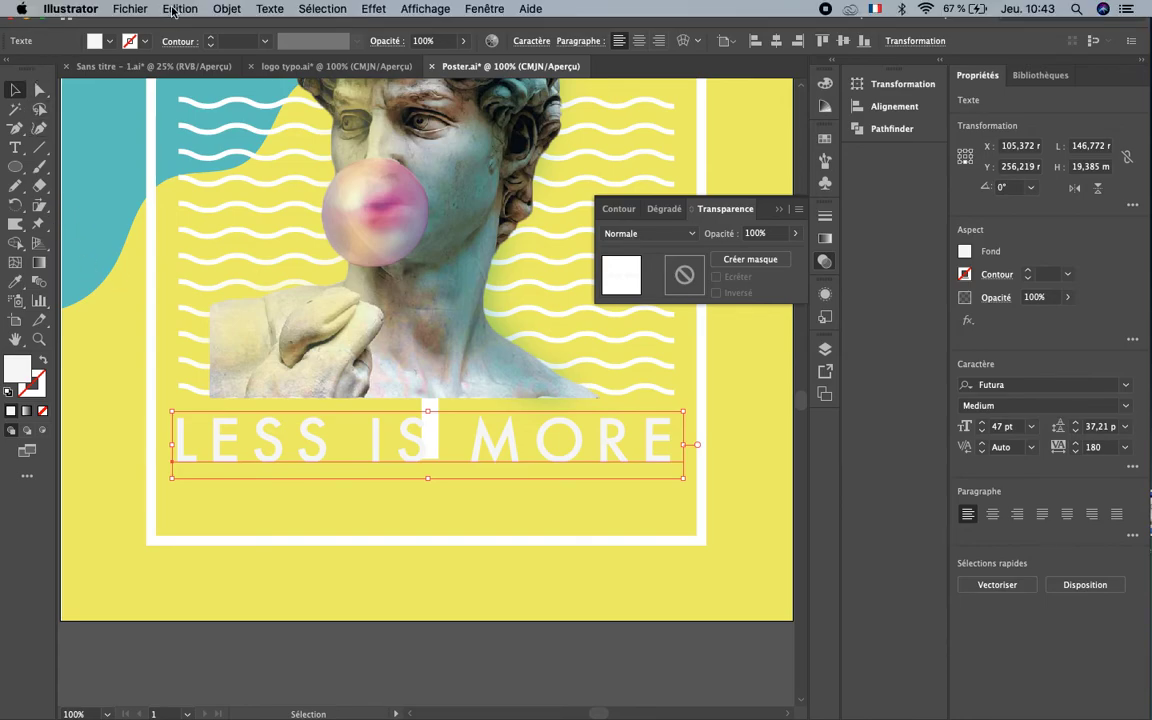
pyautogui.click(225, 10)
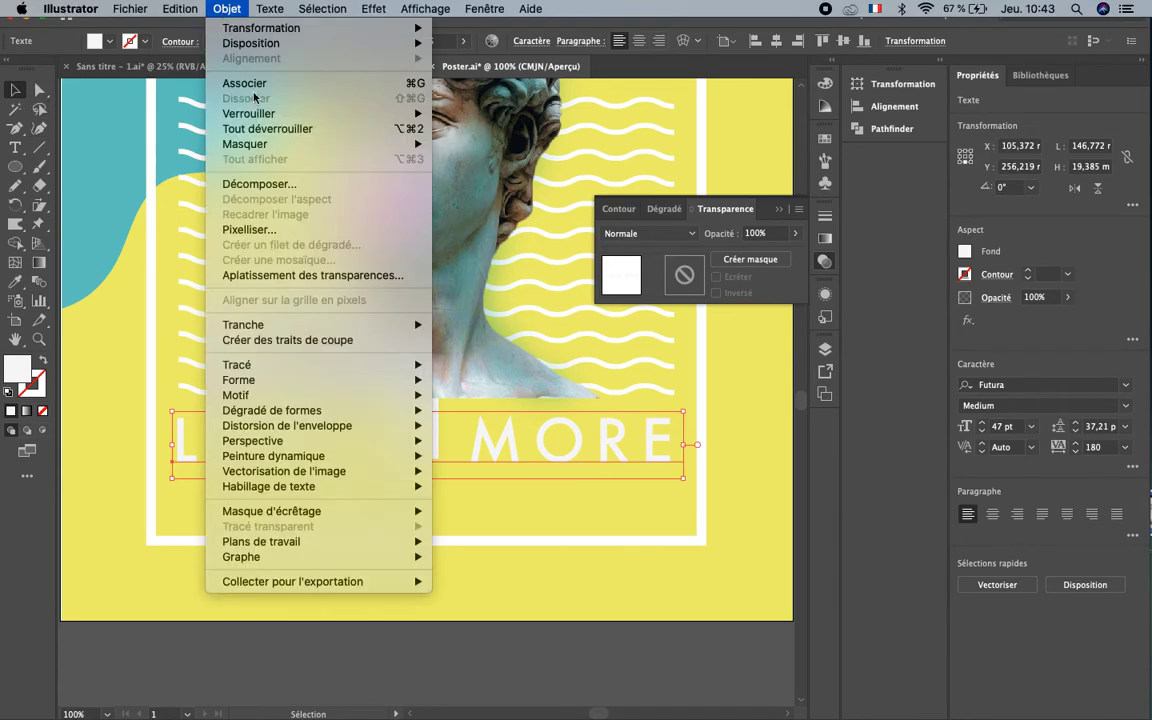
pyautogui.click(289, 186)
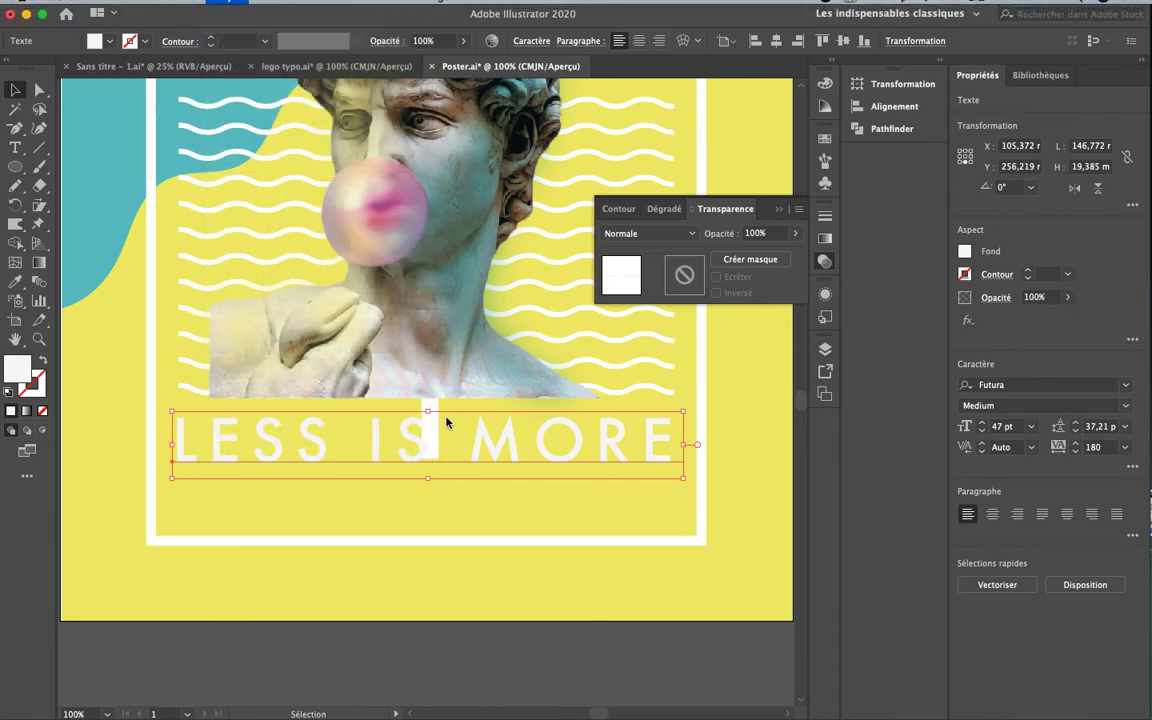
pyautogui.click(190, 229)
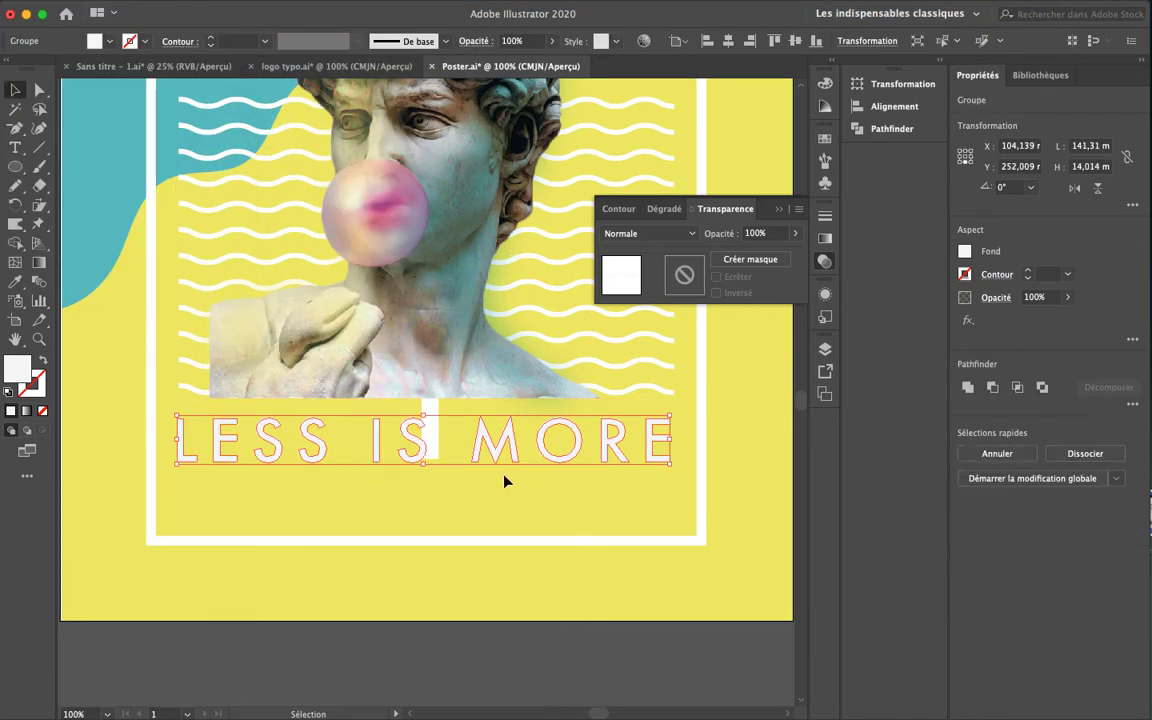
pyautogui.click(1079, 460)
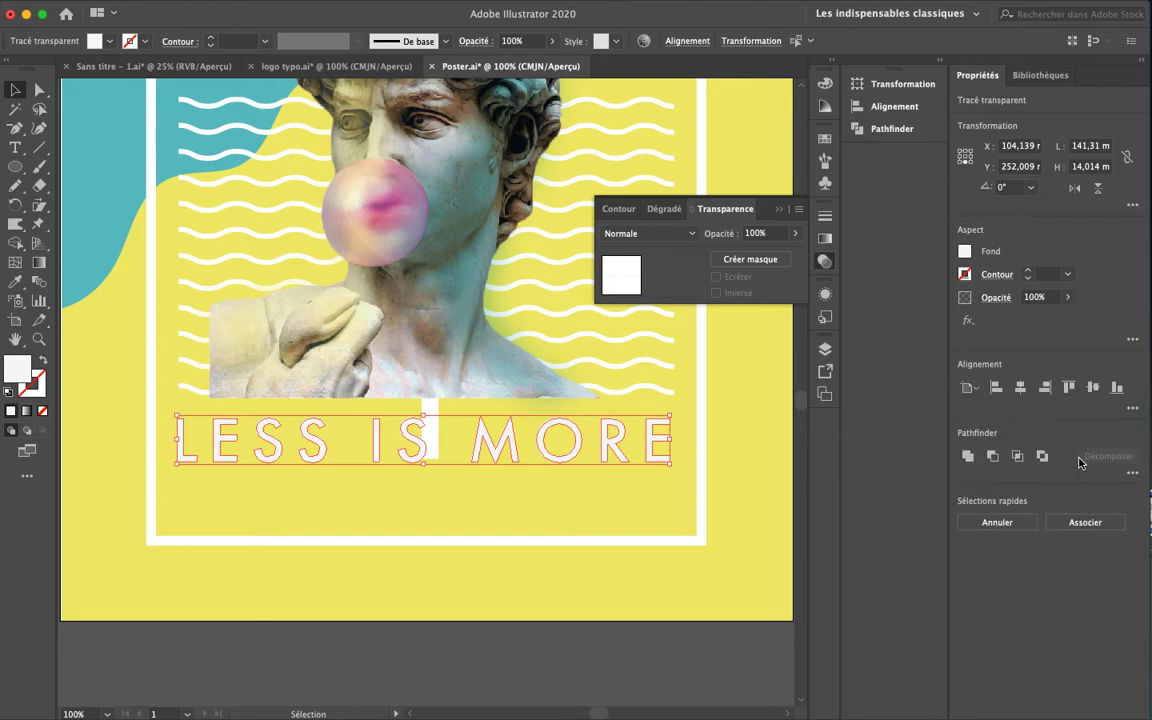
# Shift the IS MORE letters to the right, widening the gap after LESS
pyautogui.click(581, 630)
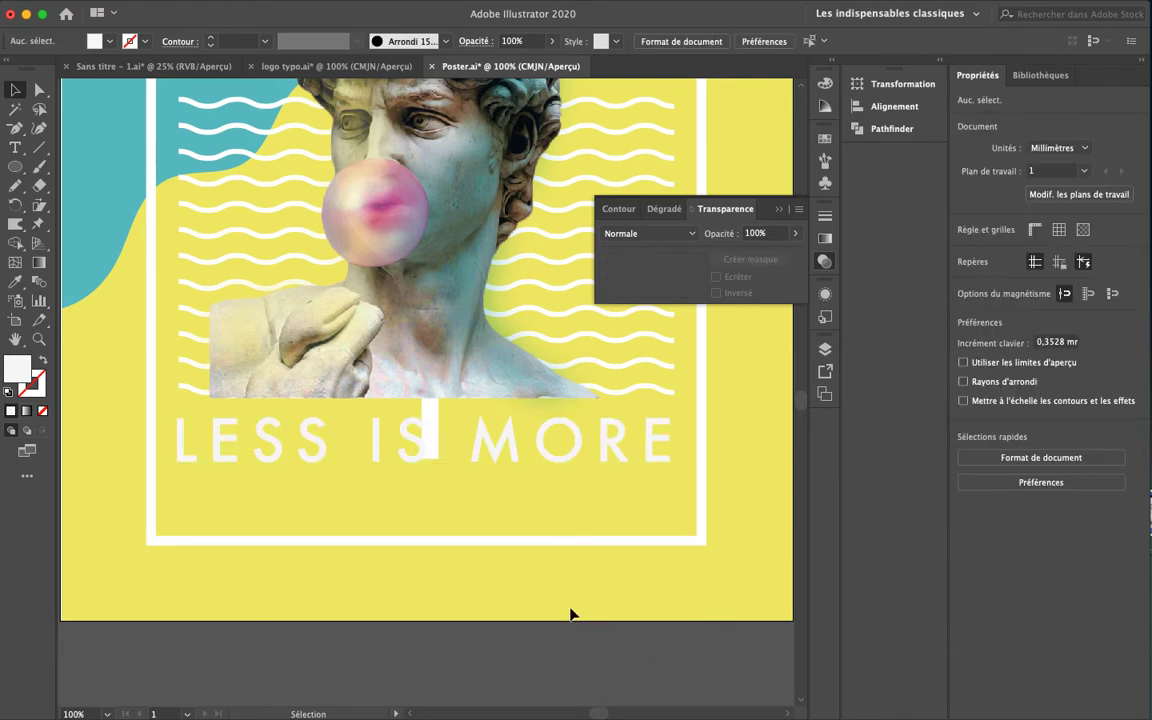
pyautogui.click(373, 450)
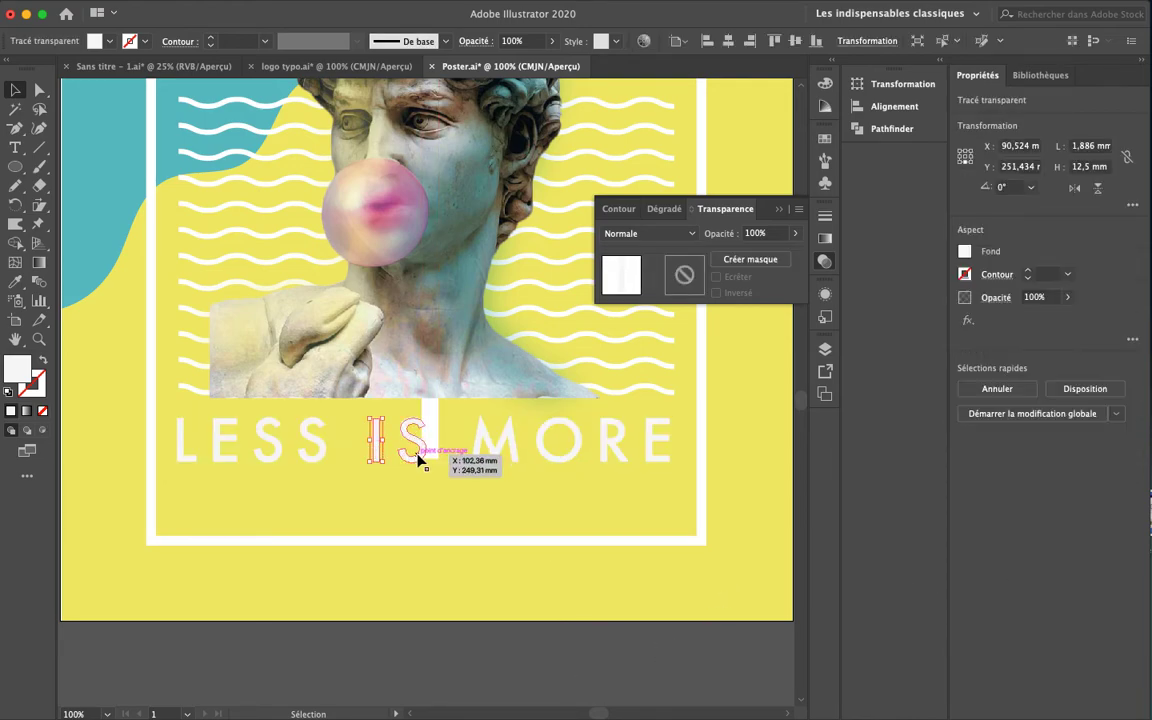
pyautogui.keyDown('shift'); pyautogui.click(490, 448); pyautogui.keyUp('shift')
pyautogui.keyDown('shift'); pyautogui.click(548, 452); pyautogui.keyUp('shift')
pyautogui.keyDown('shift'); pyautogui.click(607, 447); pyautogui.keyUp('shift')
pyautogui.keyDown('shift'); pyautogui.click(659, 450); pyautogui.keyUp('shift')
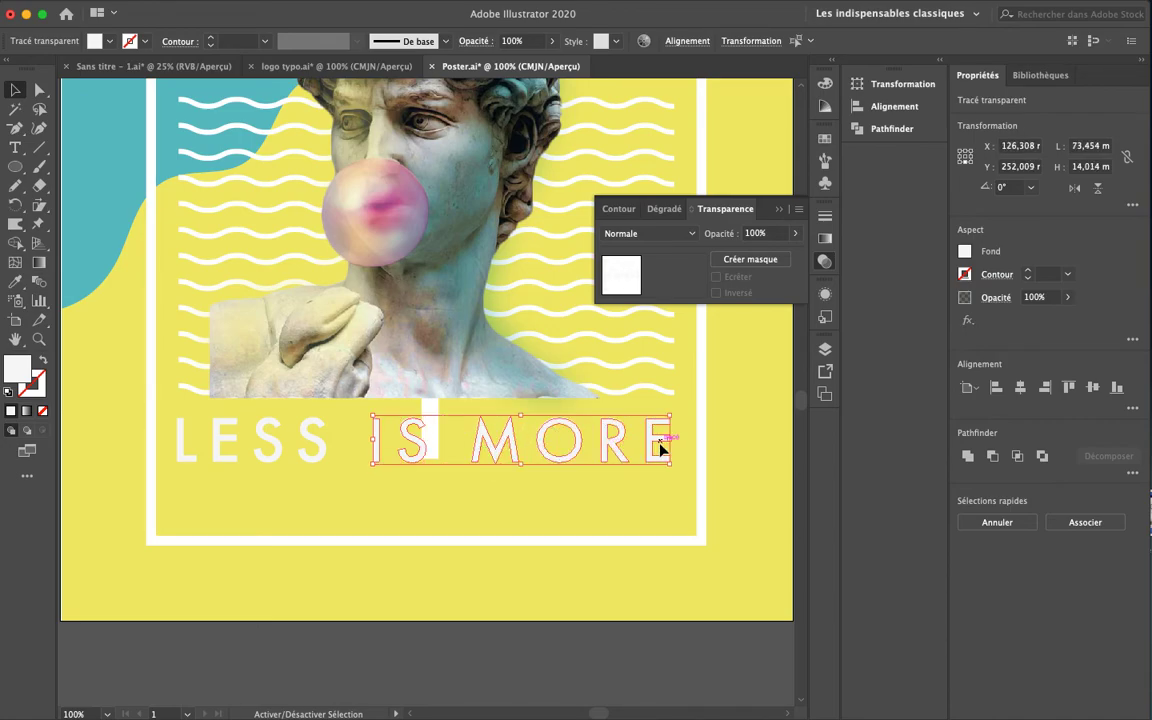
pyautogui.hotkey('shift', 'Right')
pyautogui.hotkey('shift', 'Right')
pyautogui.hotkey('shift', 'Right')
pyautogui.hotkey('shift', 'Right')
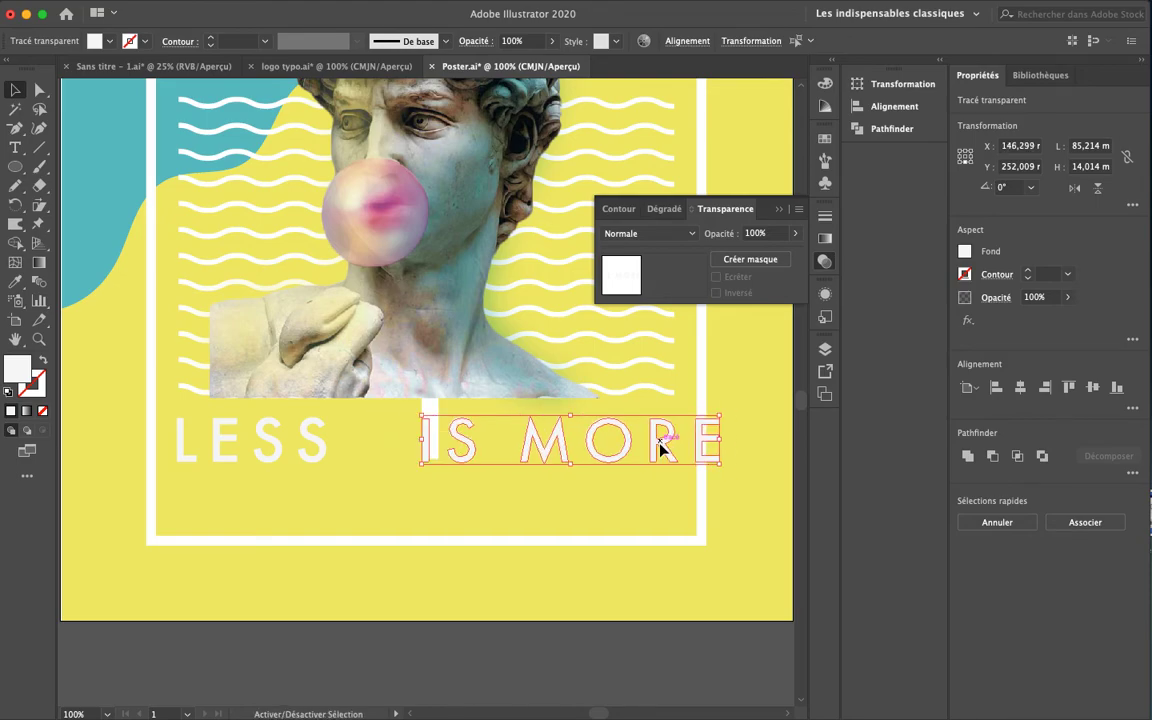
pyautogui.hotkey('shift', 'Right')
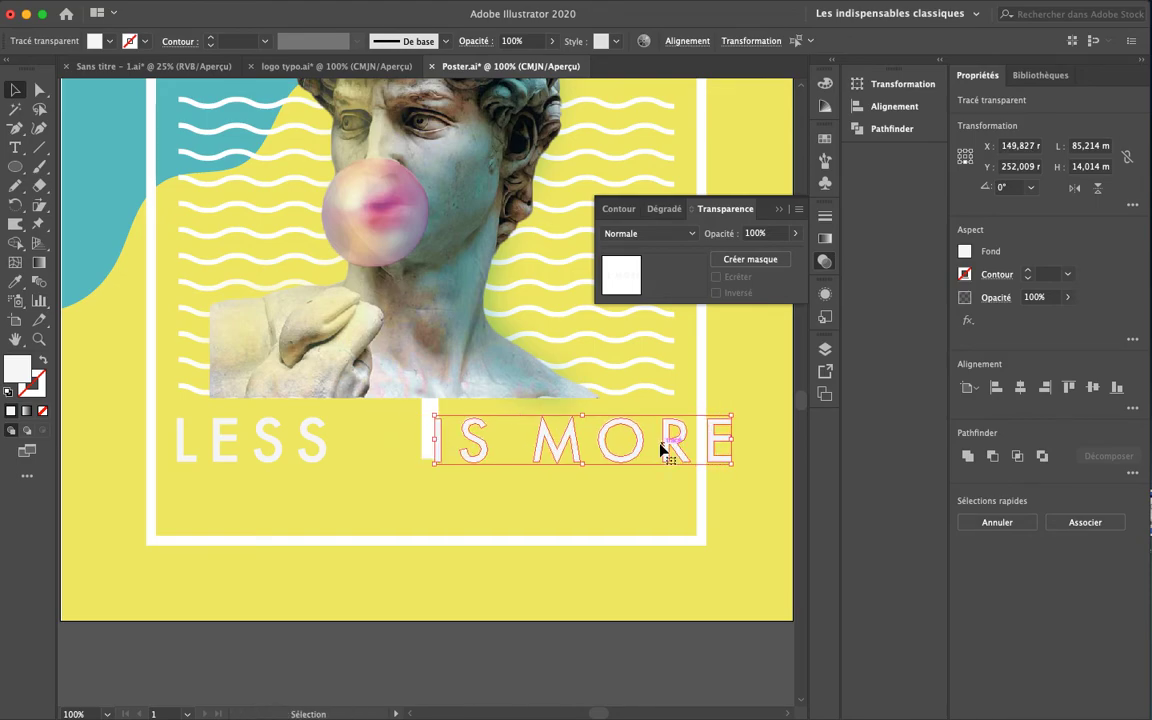
pyautogui.press('Left')
pyautogui.press('Left')
pyautogui.press('Left')
pyautogui.press('Left')
pyautogui.press('Left')
pyautogui.press('Left')
pyautogui.press('Left')
pyautogui.press('Left')
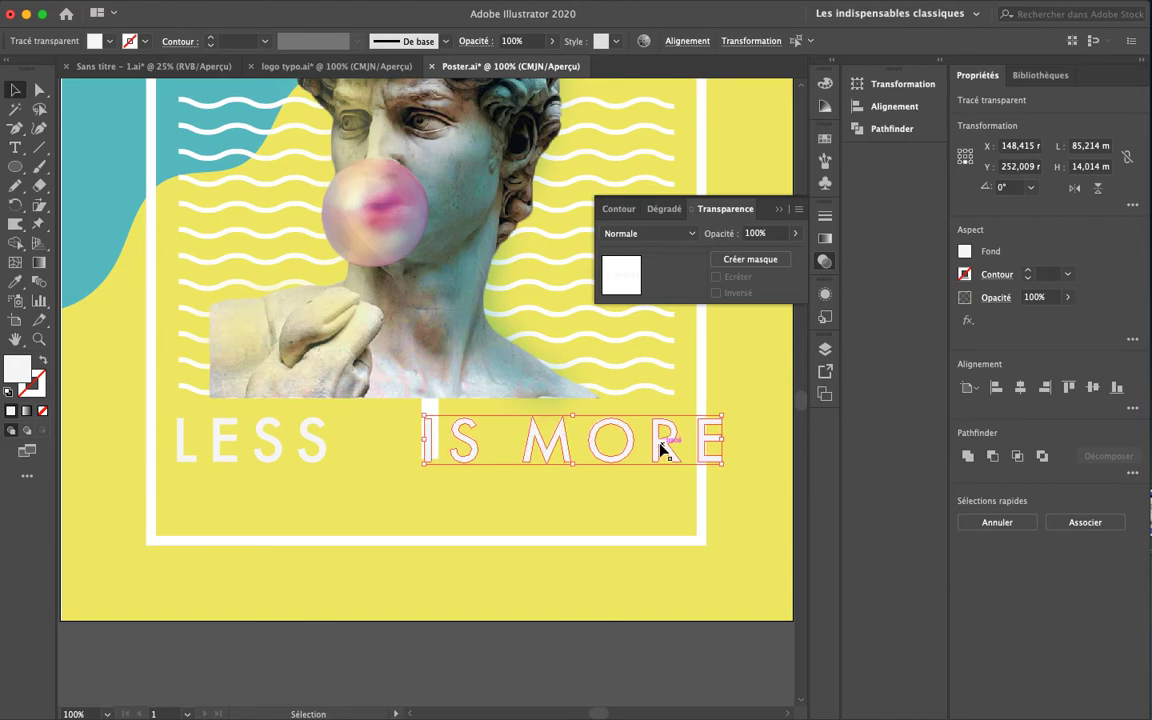
# Add the LESS letters and fine-tune the whole headline's vertical position
pyautogui.keyDown('shift'); pyautogui.click(314, 459); pyautogui.keyUp('shift')
pyautogui.keyDown('shift'); pyautogui.click(273, 456); pyautogui.keyUp('shift')
pyautogui.keyDown('shift'); pyautogui.click(226, 459); pyautogui.keyUp('shift')
pyautogui.keyDown('shift'); pyautogui.click(179, 457); pyautogui.keyUp('shift')
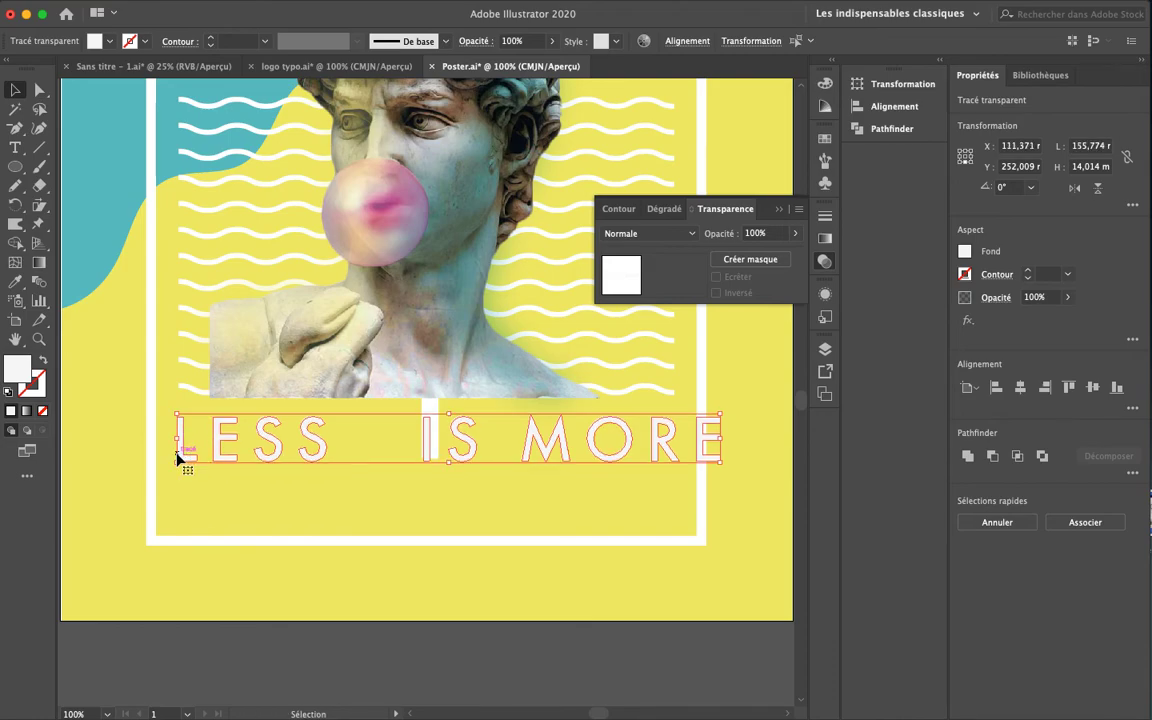
pyautogui.moveTo(178, 456); pyautogui.dragTo(177, 453)
pyautogui.press('Up')
pyautogui.press('Down')
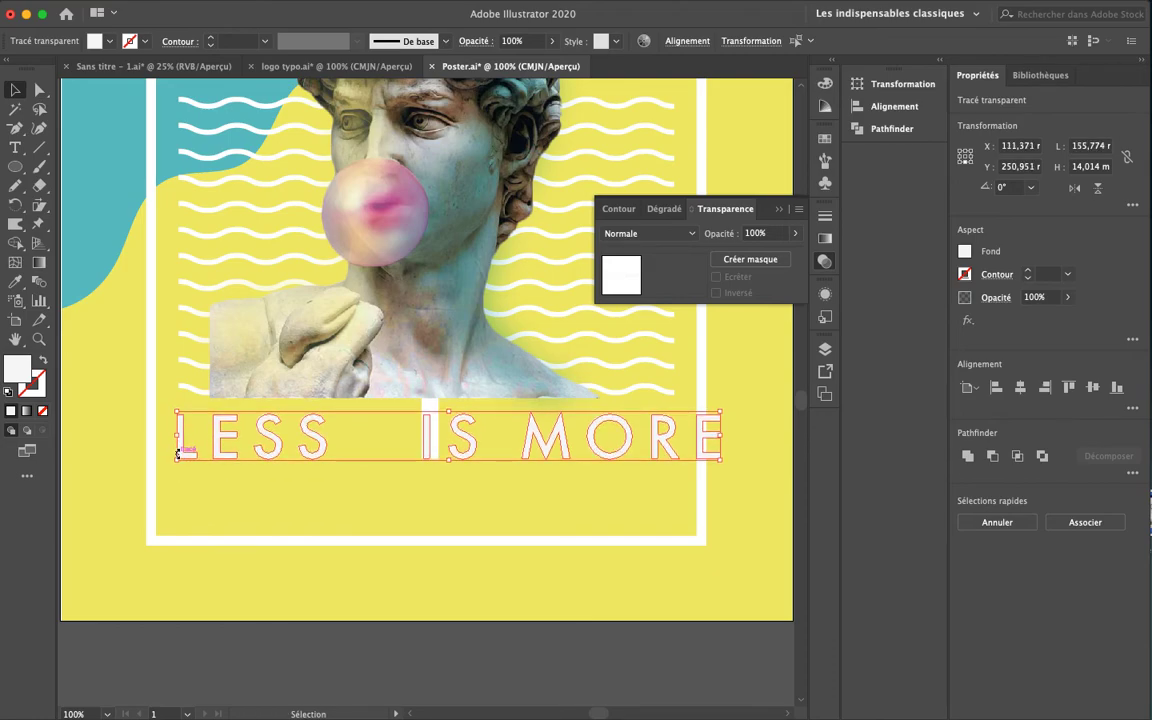
# Select the M, O, R and E of MORE and nudge them horizontally
pyautogui.click(489, 620)
pyautogui.moveTo(528, 478); pyautogui.dragTo(697, 450)
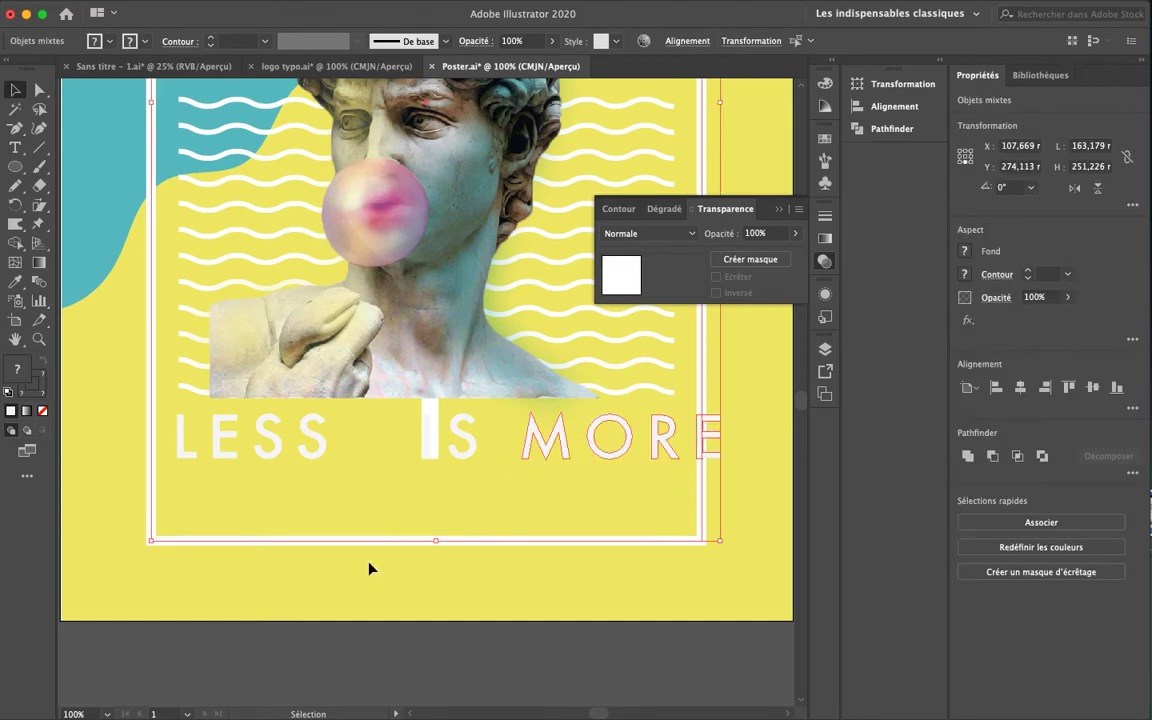
pyautogui.click(442, 555)
pyautogui.moveTo(542, 463); pyautogui.dragTo(556, 440)
pyautogui.keyDown('shift'); pyautogui.click(592, 452); pyautogui.keyUp('shift')
pyautogui.keyDown('shift'); pyautogui.click(663, 445); pyautogui.keyUp('shift')
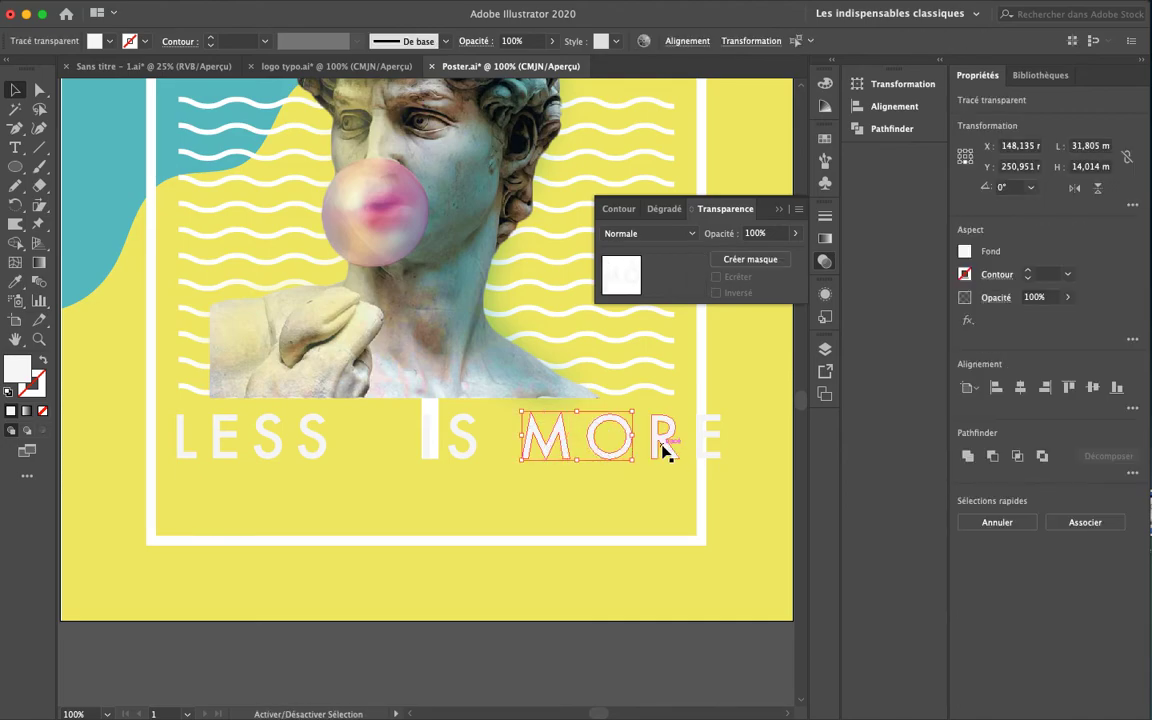
pyautogui.keyDown('shift'); pyautogui.click(711, 442); pyautogui.keyUp('shift')
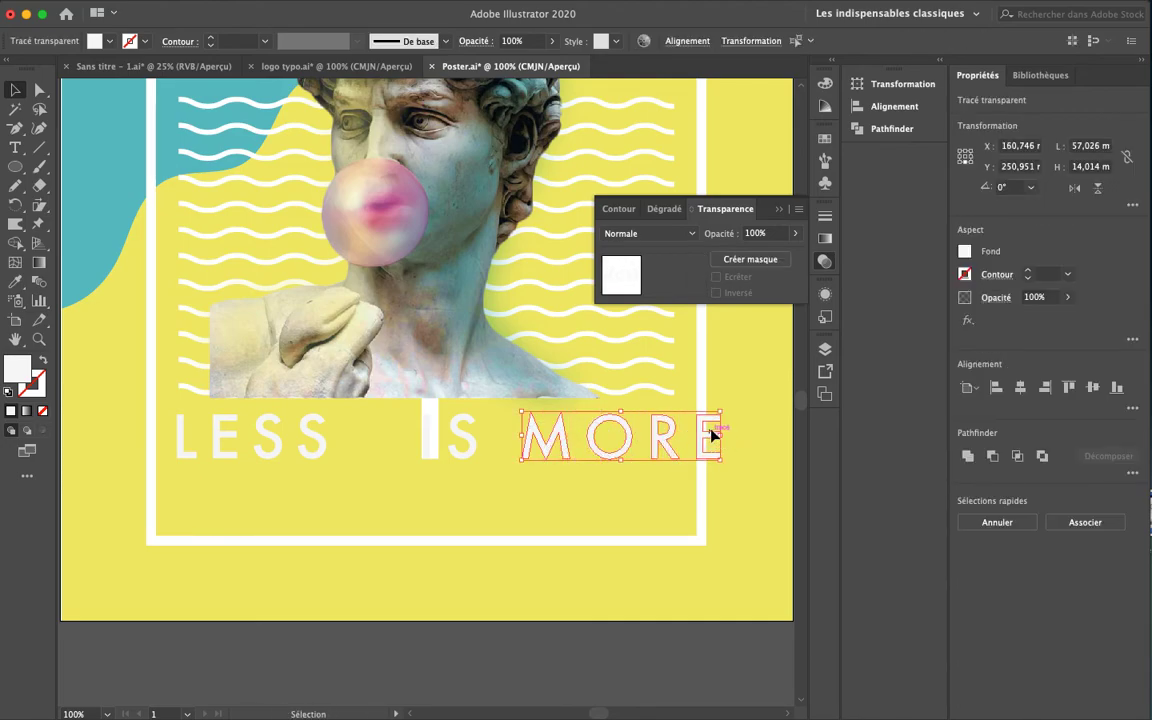
pyautogui.hotkey('shift', 'Left')
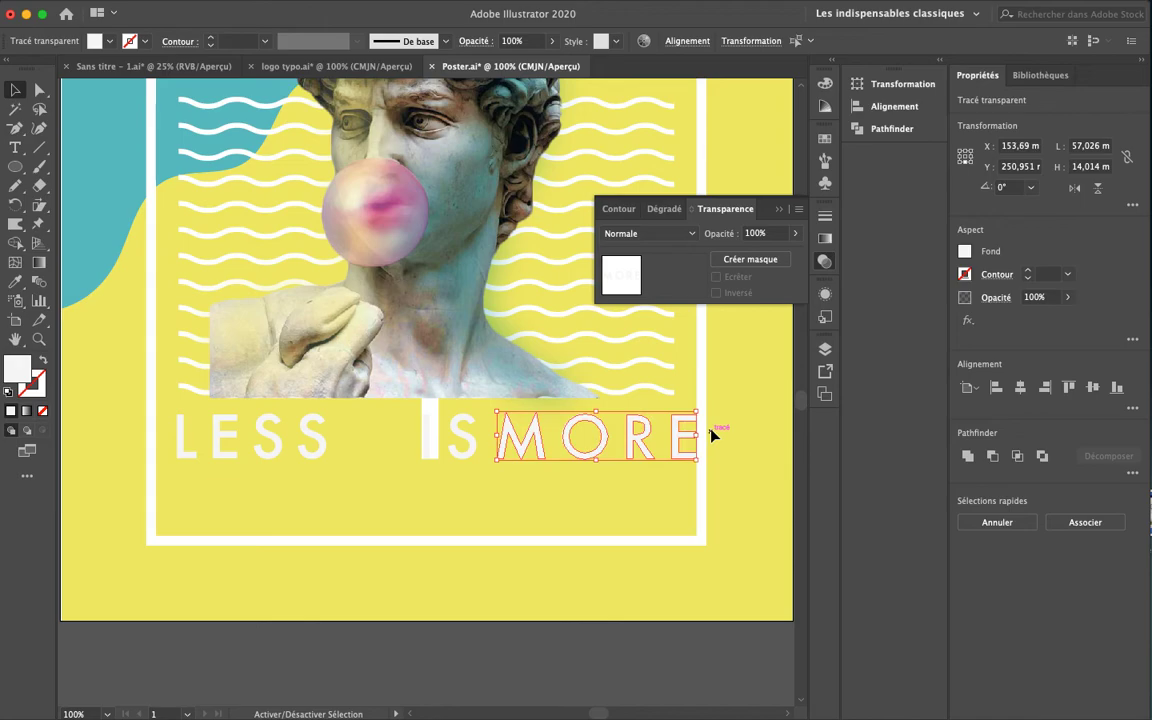
pyautogui.hotkey('shift', 'Right')
# Tighten MORE by nudging O, R and E left, then R and E toward the O
pyautogui.click(731, 526)
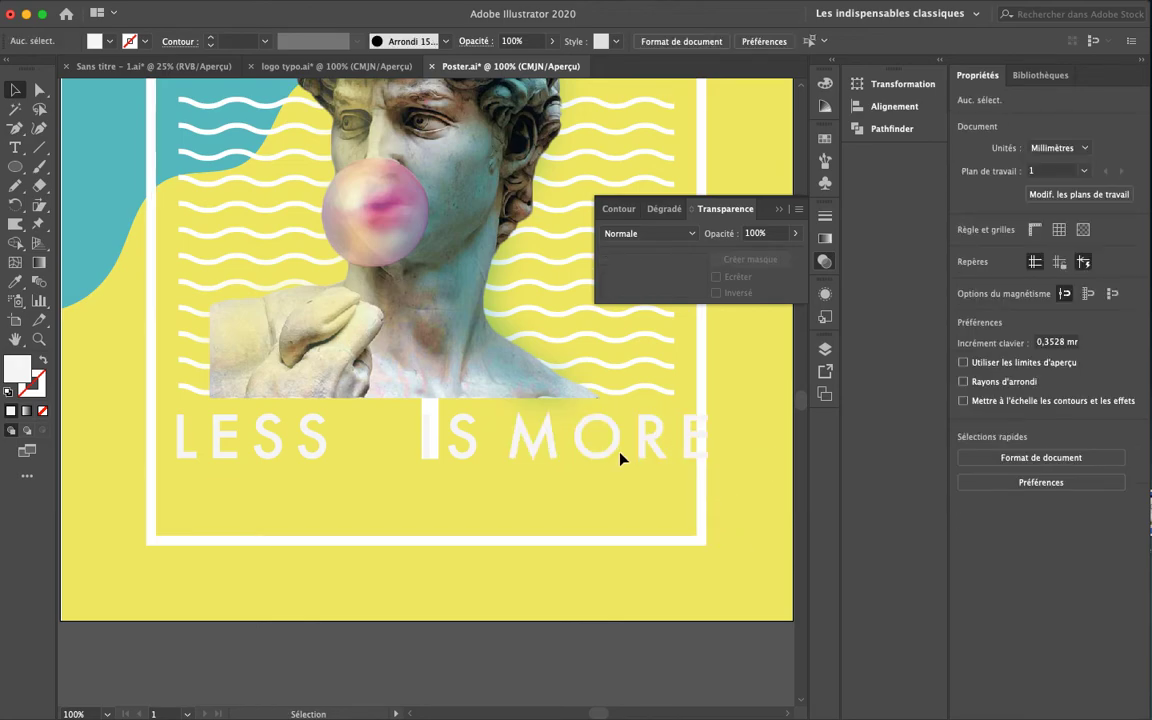
pyautogui.click(609, 455)
pyautogui.keyDown('shift'); pyautogui.click(645, 449); pyautogui.keyUp('shift')
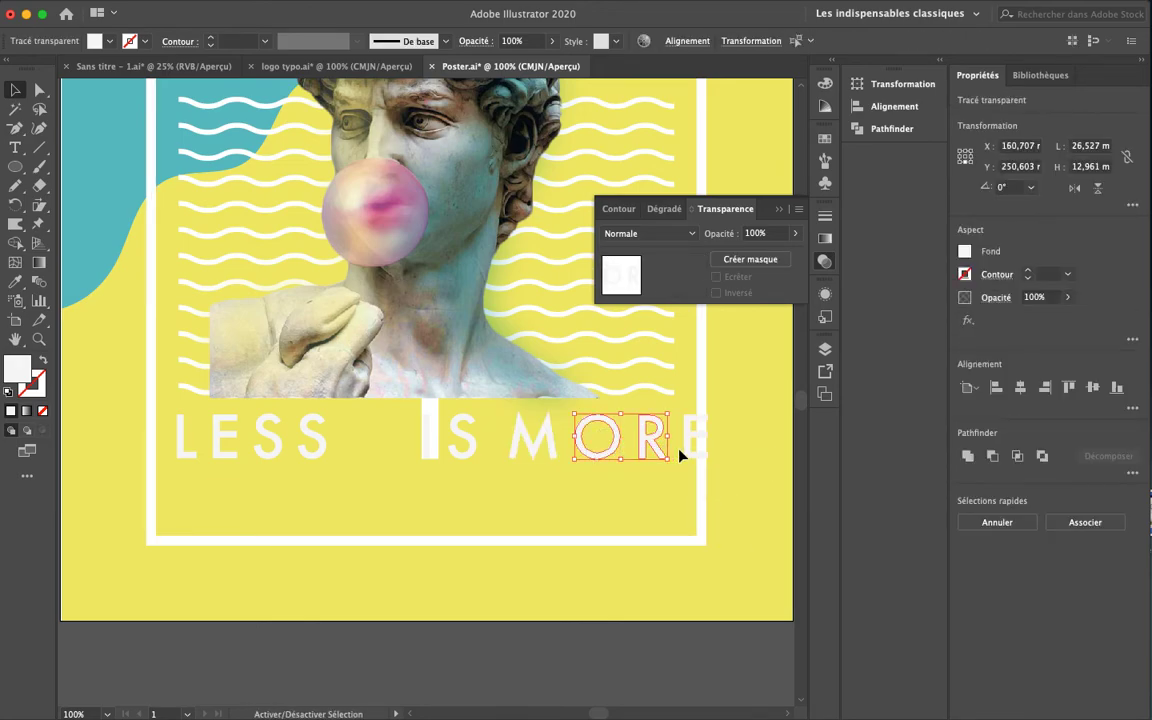
pyautogui.keyDown('shift'); pyautogui.click(686, 446); pyautogui.keyUp('shift')
pyautogui.hotkey('shift', 'Left')
pyautogui.hotkey('shift', 'Left')
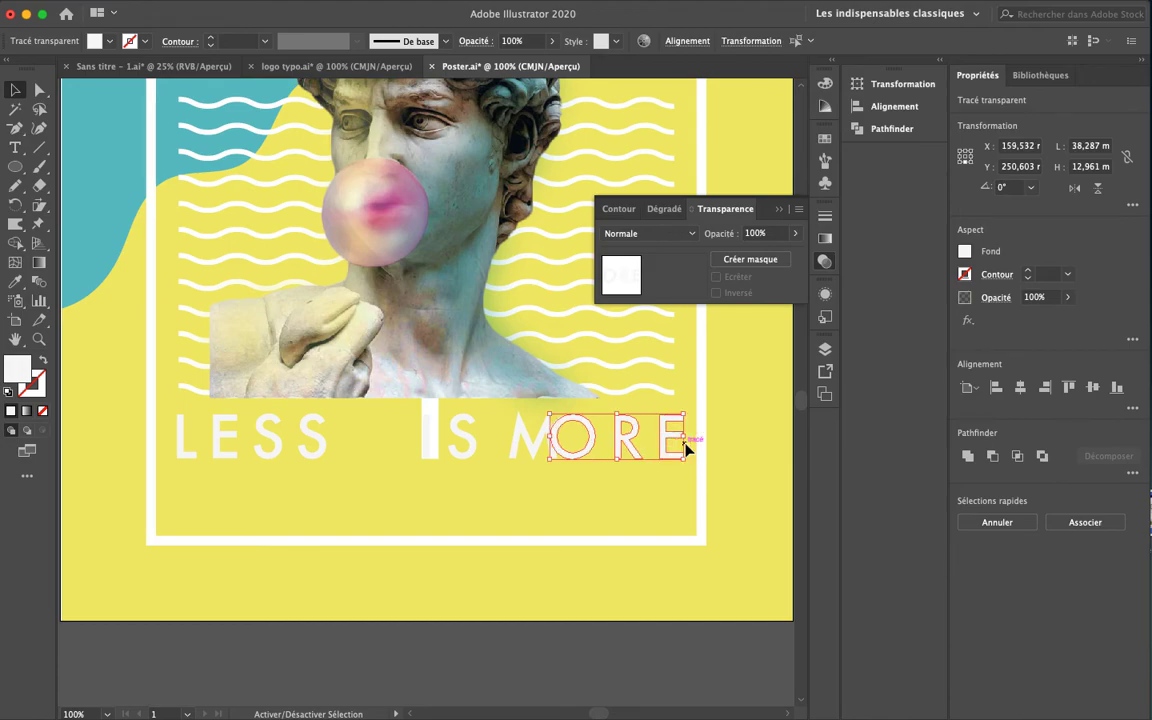
pyautogui.click(633, 496)
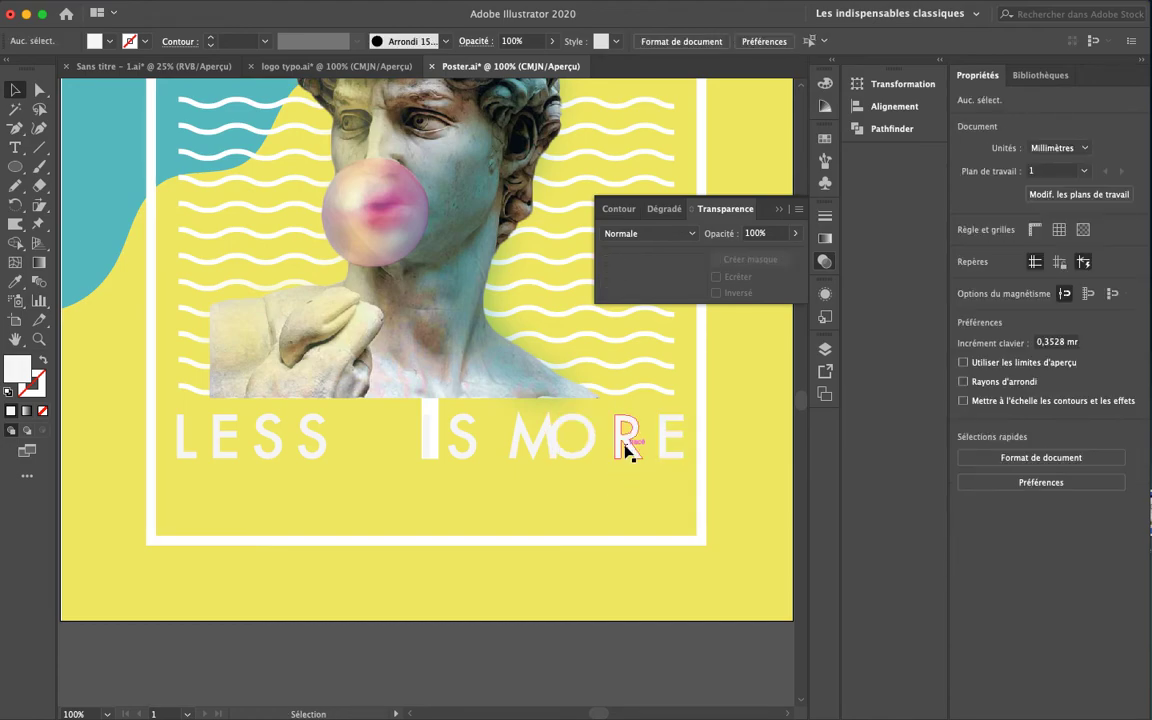
pyautogui.click(620, 446)
pyautogui.keyDown('shift'); pyautogui.click(665, 438); pyautogui.keyUp('shift')
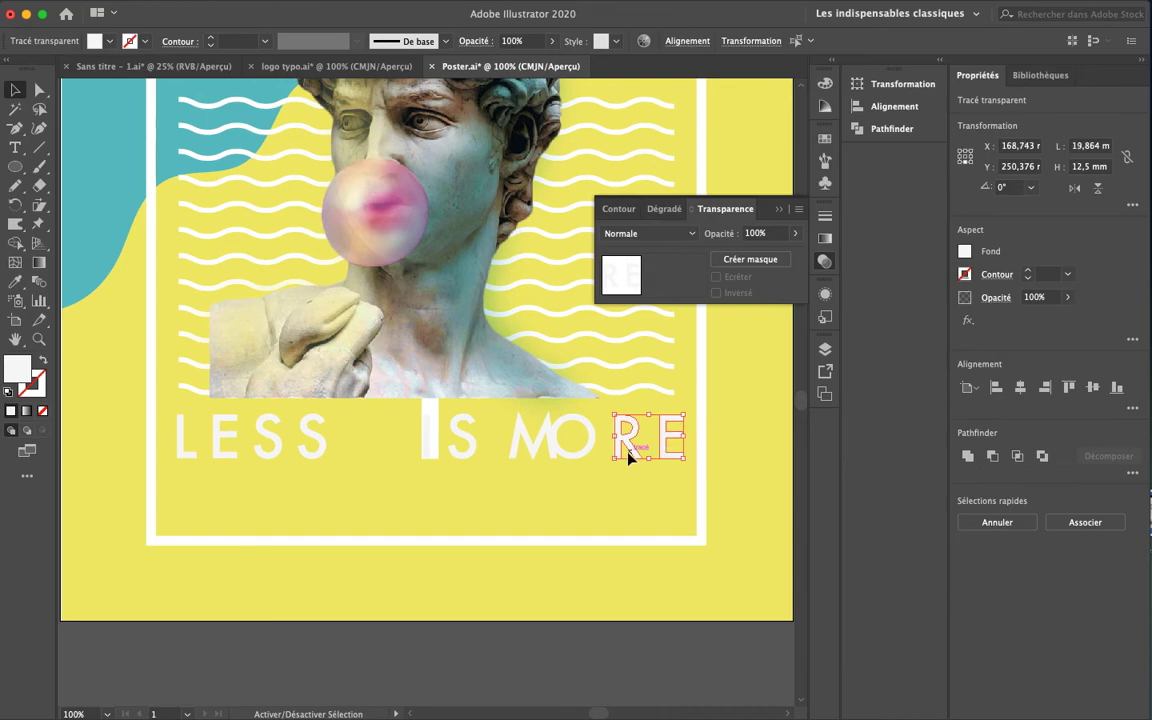
pyautogui.hotkey('shift', 'Left')
pyautogui.hotkey('shift', 'Left')
pyautogui.hotkey('shift', 'Left')
# Nudge the E closer to the R, then shift R and E slightly right
pyautogui.moveTo(667, 477); pyautogui.dragTo(615, 445)
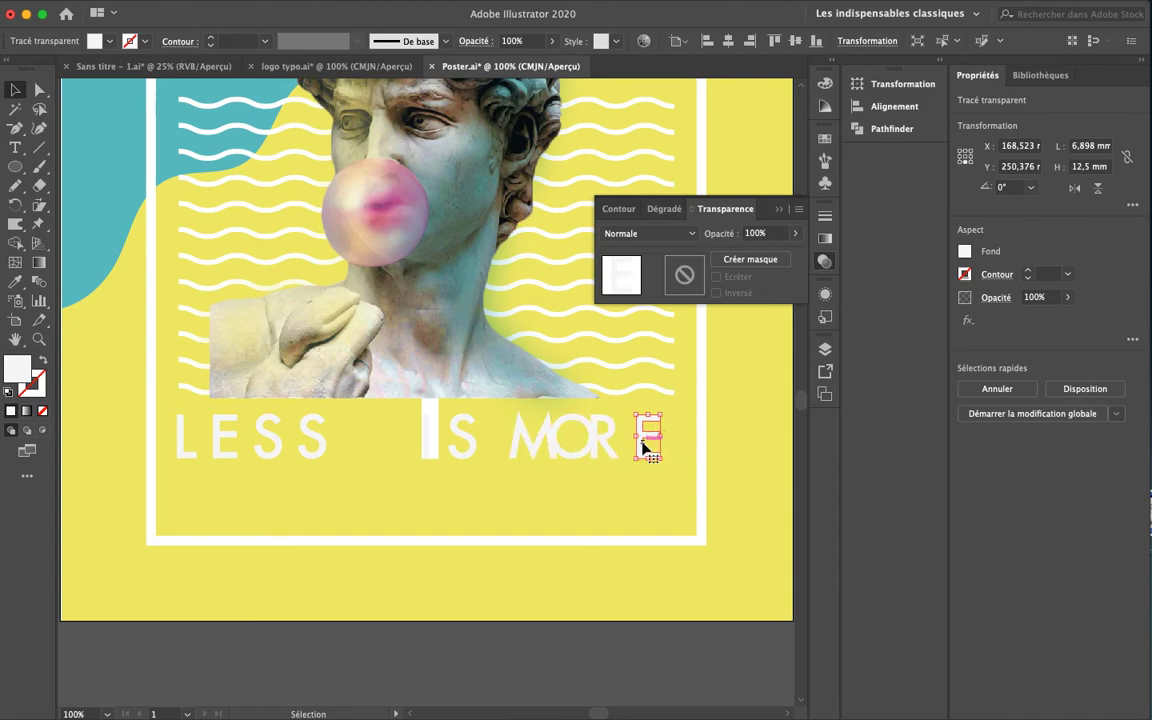
pyautogui.hotkey('shift', 'Left')
pyautogui.click(605, 450)
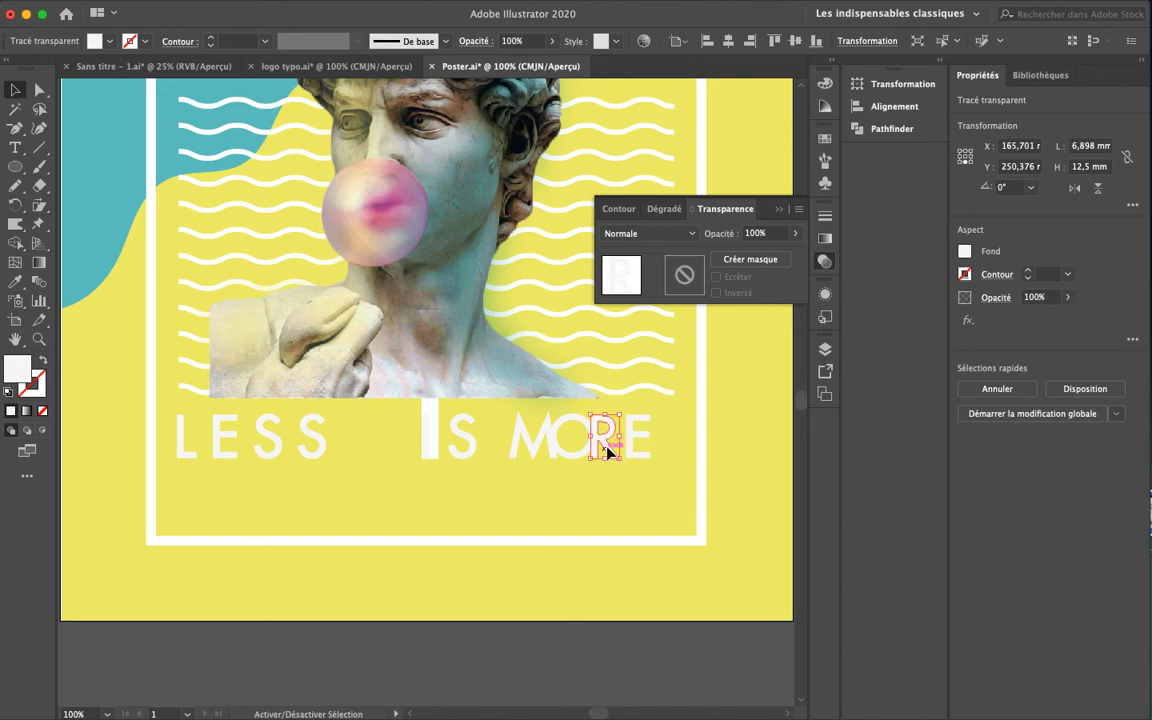
pyautogui.keyDown('shift'); pyautogui.click(645, 438); pyautogui.keyUp('shift')
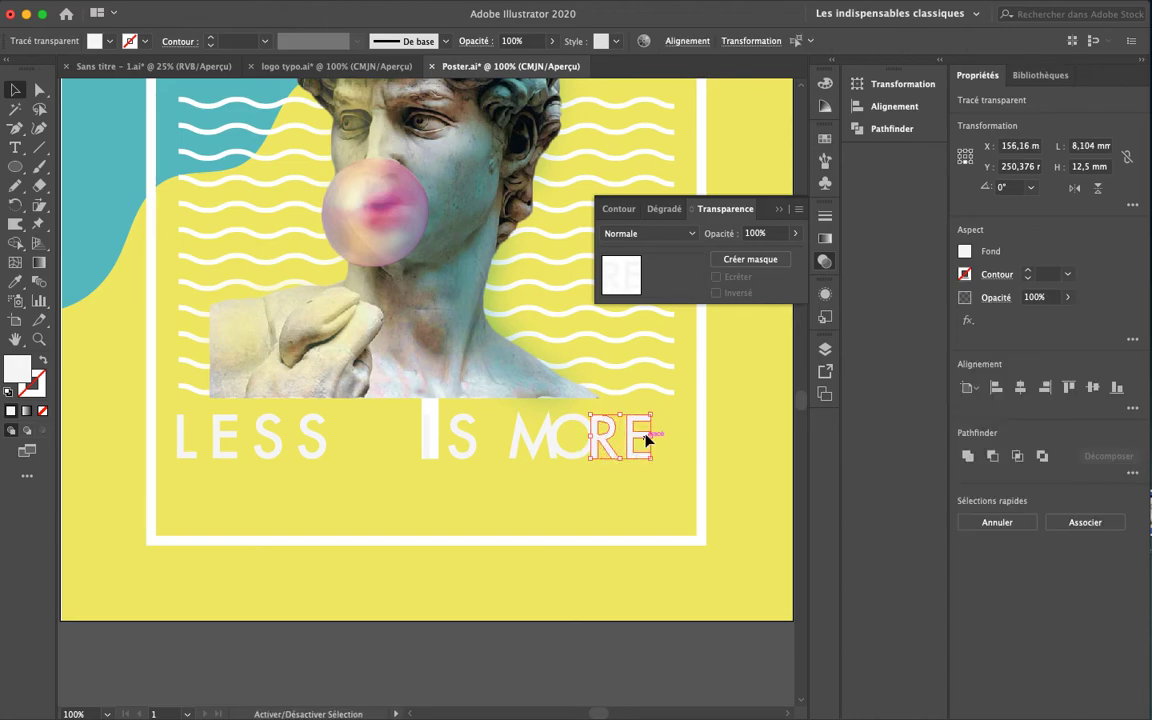
pyautogui.moveTo(645, 438); pyautogui.dragTo(655, 438)
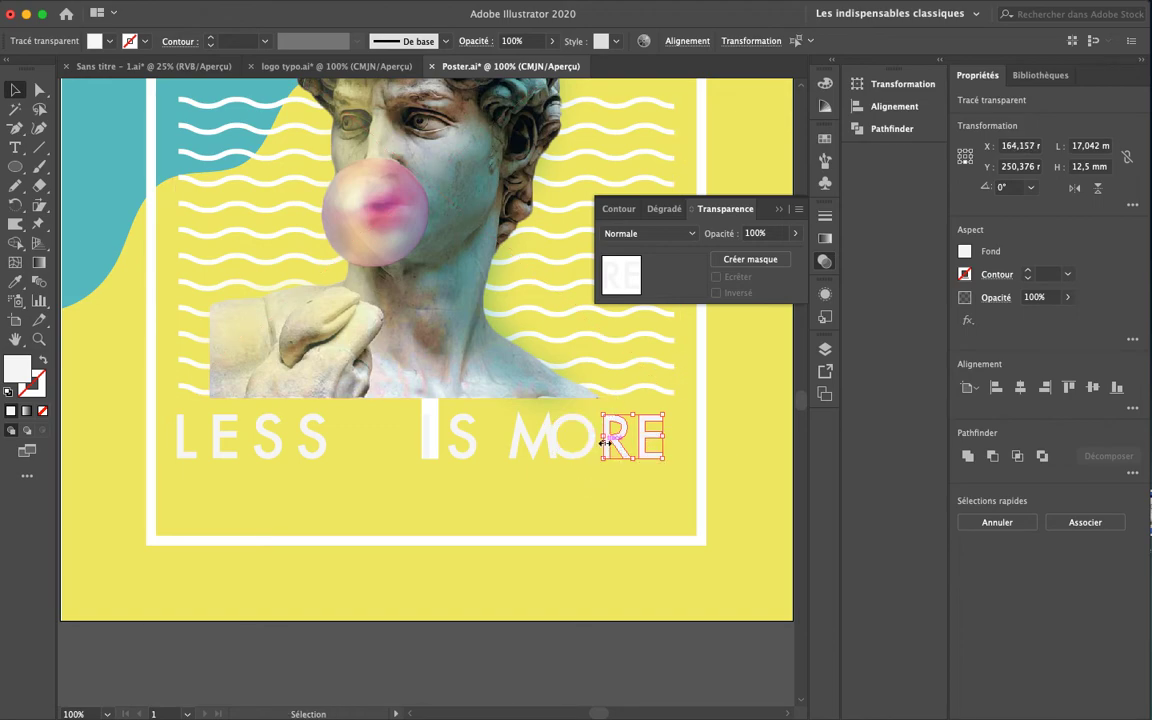
pyautogui.press('Left')
pyautogui.press('Left')
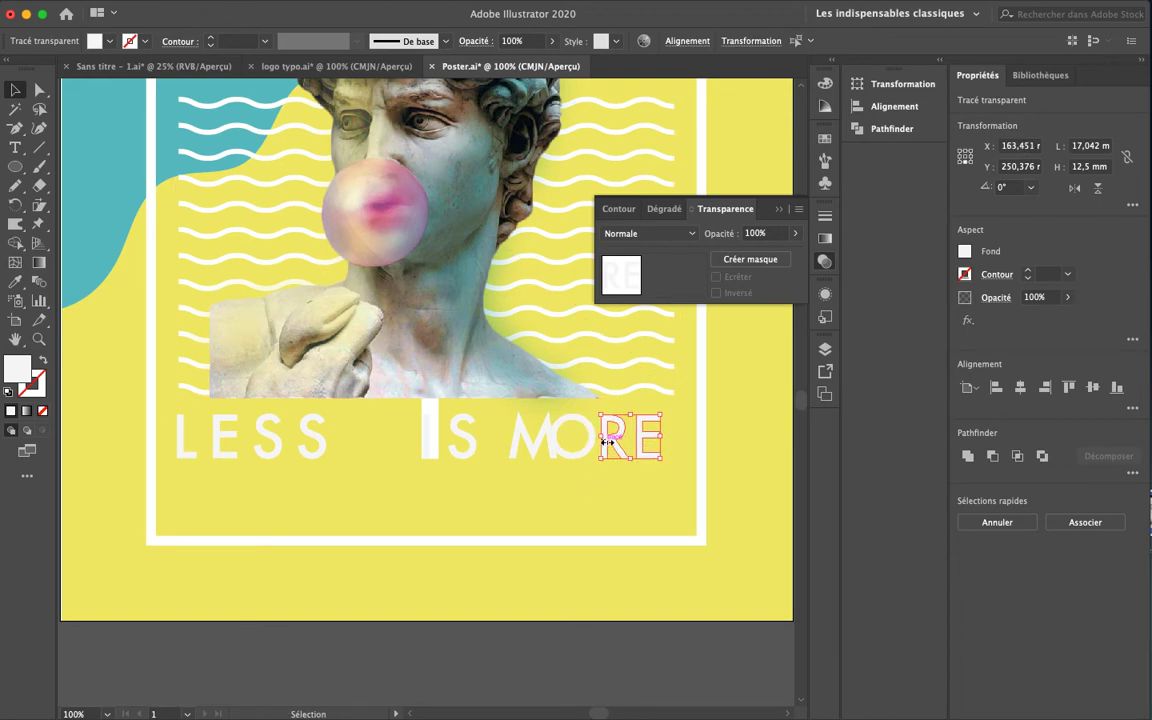
pyautogui.click(588, 457)
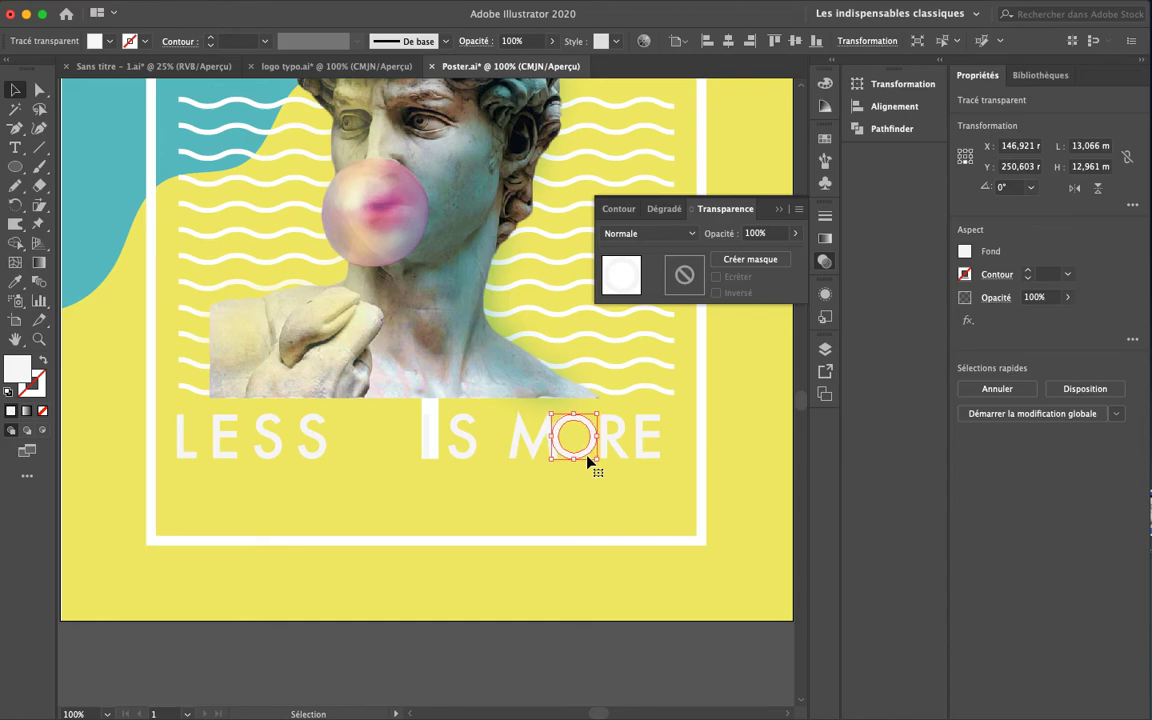
pyautogui.click(611, 607)
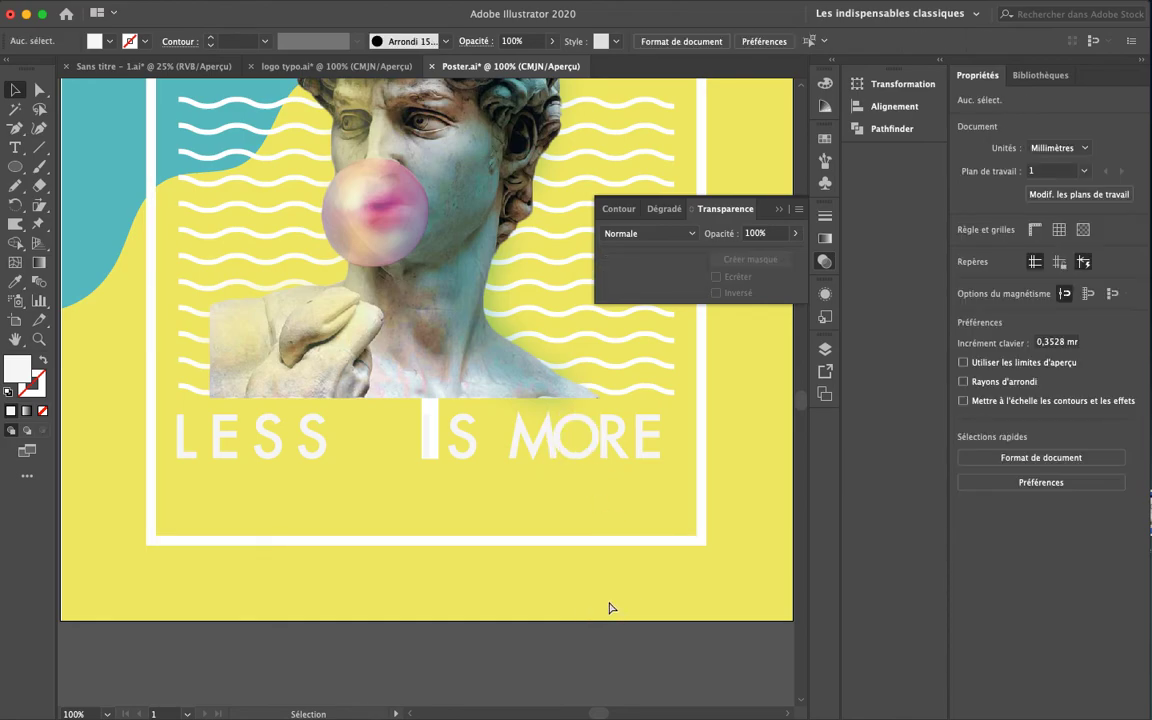
# Nudge the ESS letters of LESS slightly to the right
pyautogui.press('super+minus')
pyautogui.press('super+minus')
pyautogui.moveTo(561, 523); pyautogui.dragTo(612, 570)
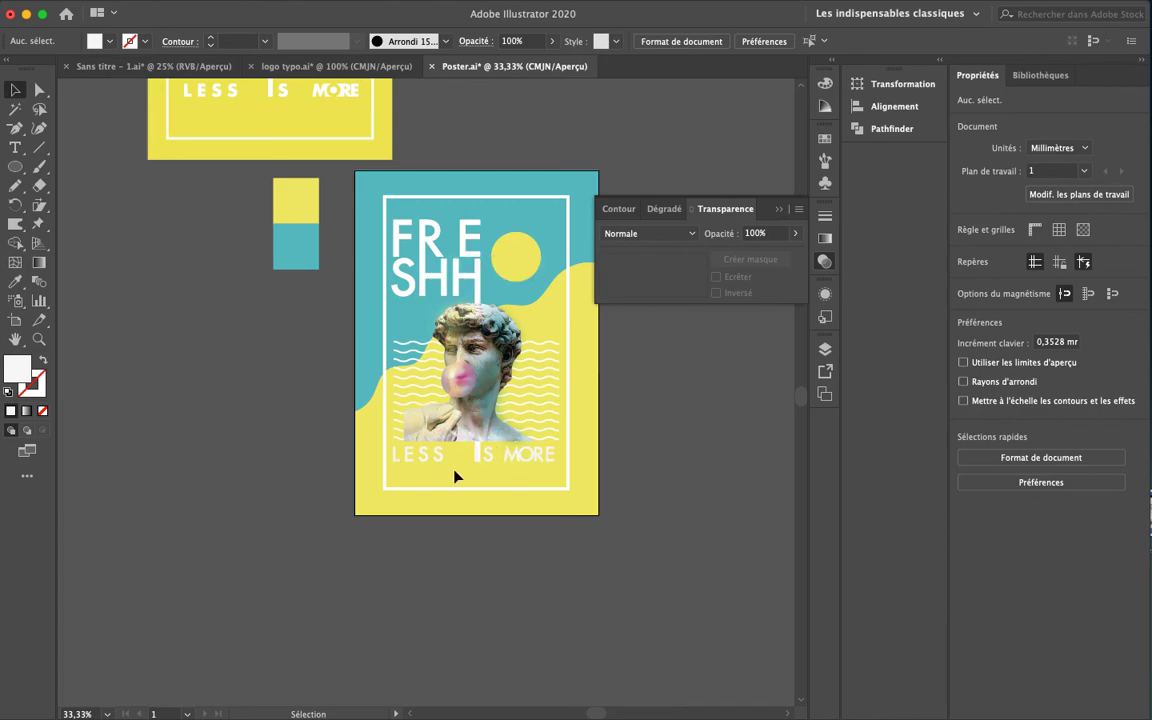
pyautogui.moveTo(401, 471); pyautogui.dragTo(455, 456)
pyautogui.hotkey('shift', 'Right')
pyautogui.hotkey('shift', 'Right')
pyautogui.click(494, 604)
# Zoom in and pan to frame the MORE letters, back on the Selection tool
pyautogui.press('super+plus')
pyautogui.press('super+plus')
pyautogui.moveTo(422, 524); pyautogui.dragTo(257, 436)
pyautogui.moveTo(445, 478); pyautogui.dragTo(316, 409)
pyautogui.press('super+plus')
pyautogui.press('super+plus')
pyautogui.moveTo(379, 457); pyautogui.dragTo(382, 454)
pyautogui.click(14, 97)
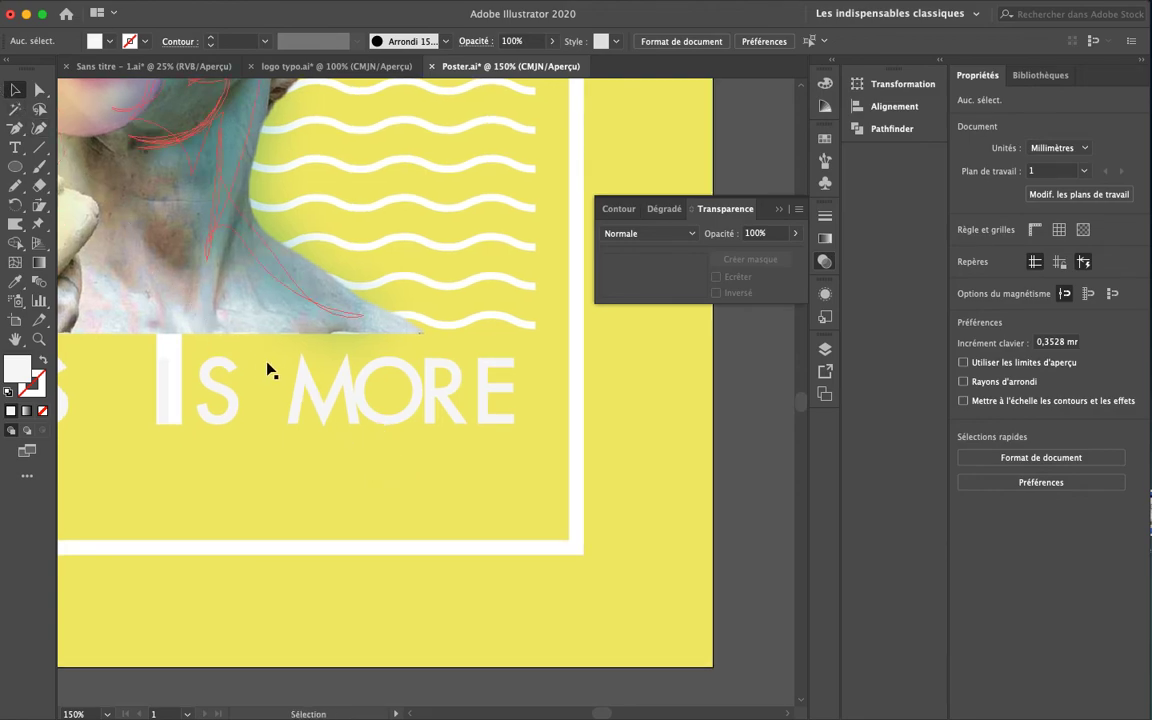
# Zoom in on MORE with Direct Selection, undoing an accidental path move
pyautogui.click(345, 386)
pyautogui.press('super+plus')
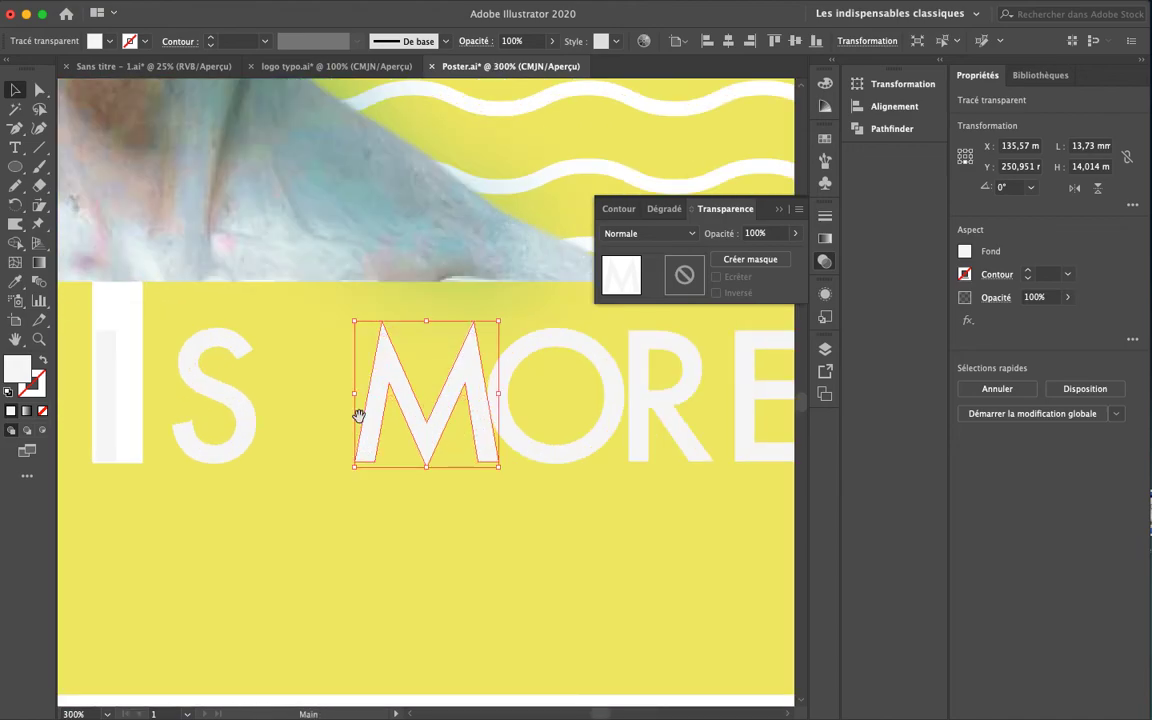
pyautogui.moveTo(453, 385); pyautogui.dragTo(424, 365)
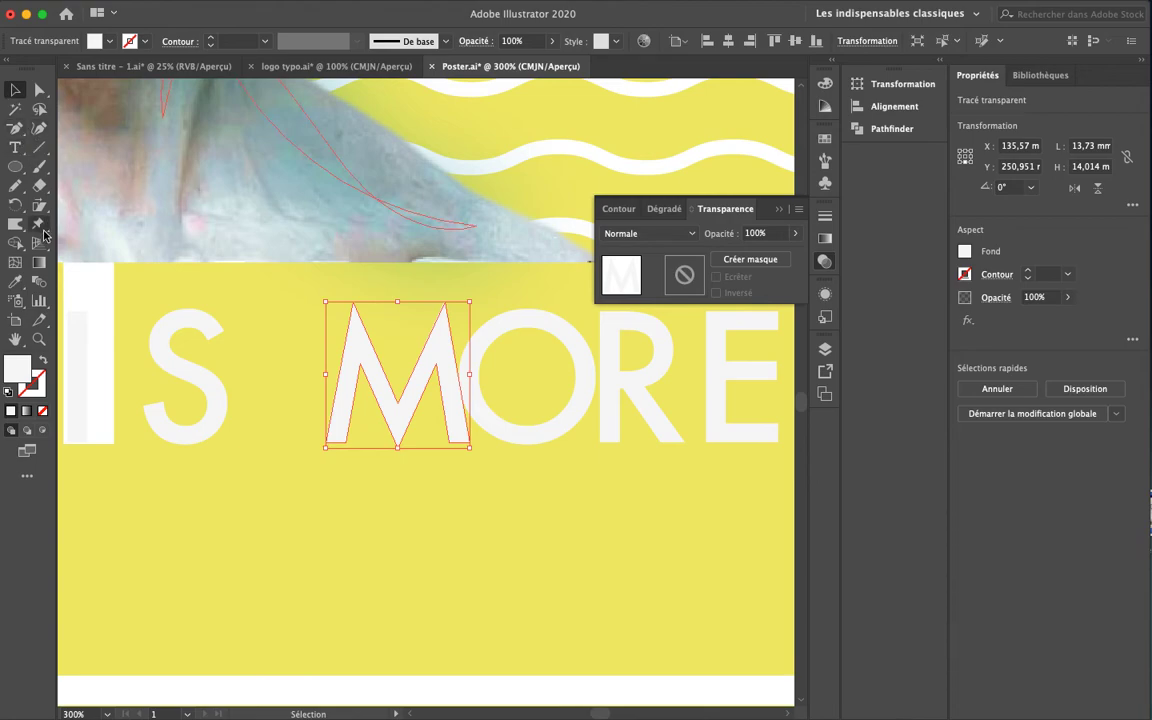
pyautogui.press('a')
pyautogui.click(600, 310)
pyautogui.press('super+z')
pyautogui.click(589, 314)
# Move the R's left anchor points left so the R overlaps the O
pyautogui.moveTo(606, 314); pyautogui.dragTo(622, 318)
pyautogui.click(604, 318)
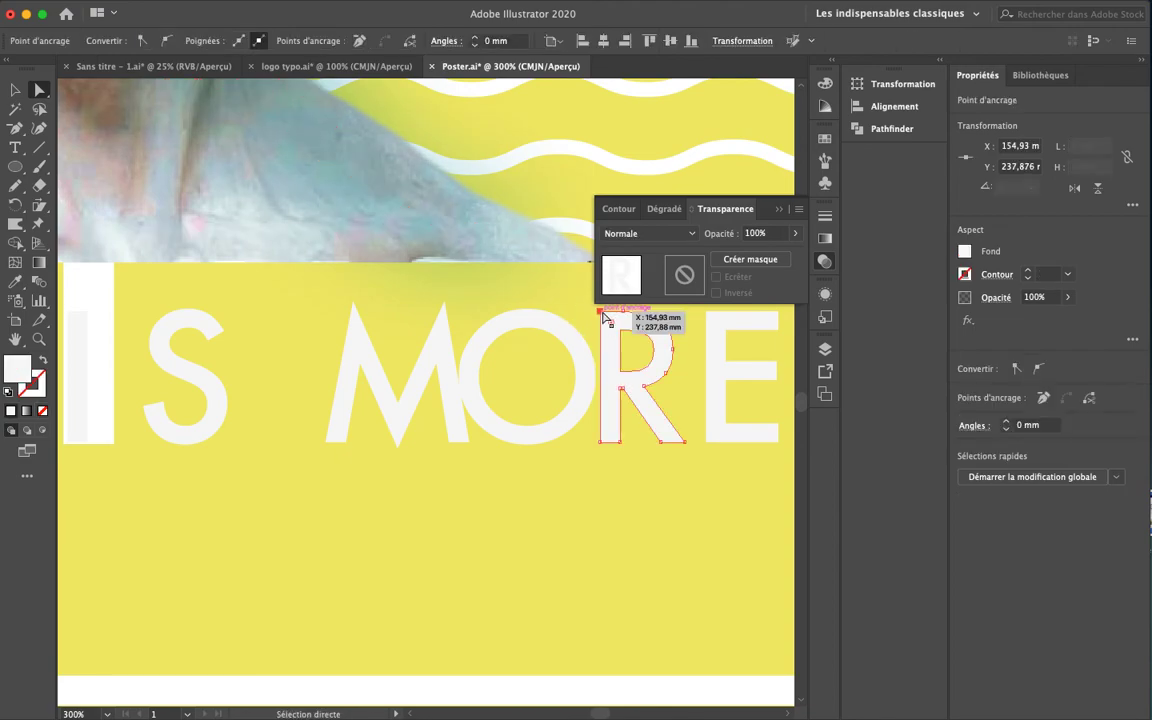
pyautogui.hotkey('shift', 'Left')
pyautogui.hotkey('shift', 'Left')
pyautogui.hotkey('shift', 'Right')
pyautogui.press('Left')
pyautogui.press('Left')
pyautogui.press('Left')
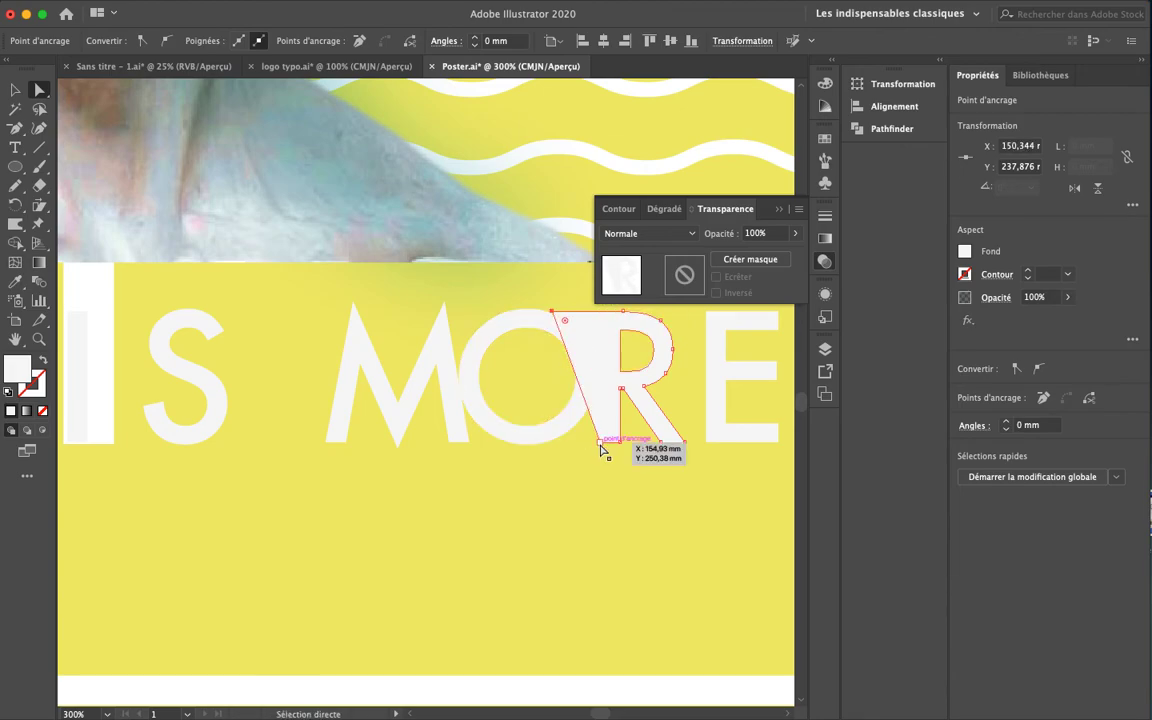
pyautogui.press('Left')
pyautogui.press('Left')
pyautogui.press('Left')
pyautogui.press('Left')
pyautogui.press('Left')
pyautogui.press('Left')
pyautogui.press('Left')
pyautogui.press('Left')
pyautogui.press('Left')
pyautogui.press('Left')
pyautogui.press('Left')
pyautogui.press('Left')
pyautogui.press('Left')
pyautogui.press('Left')
pyautogui.press('Left')
pyautogui.press('Left')
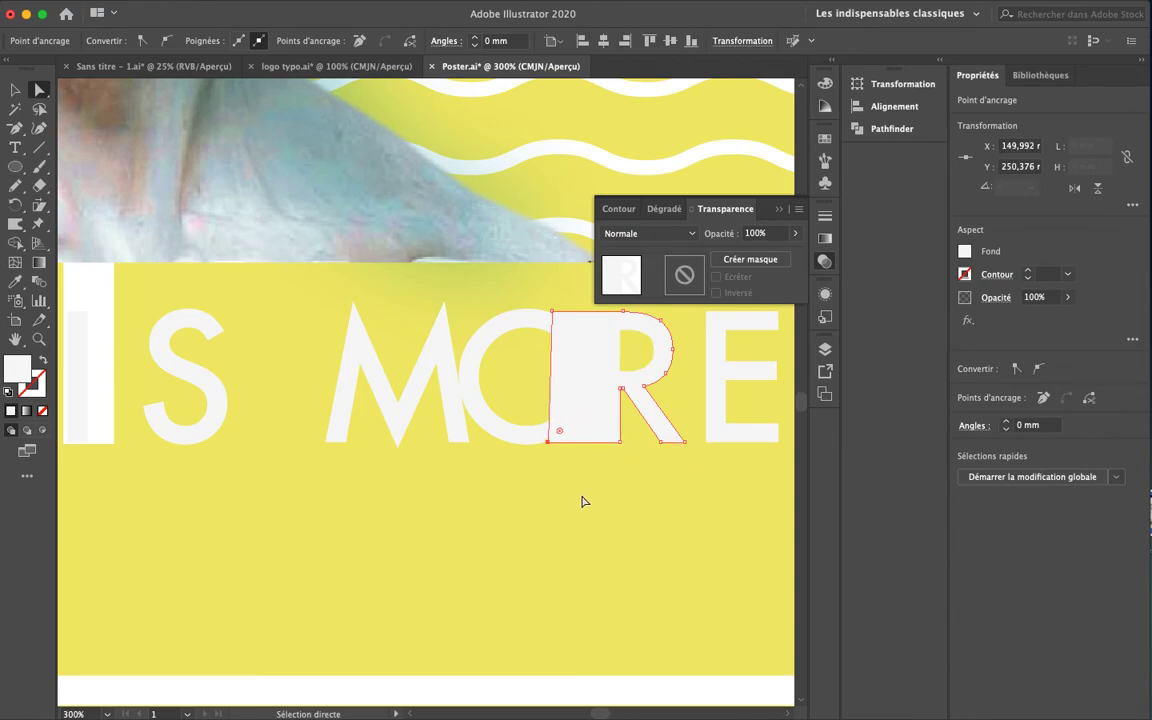
# Nudge the M's top-right anchor point slightly left
pyautogui.click(545, 495)
pyautogui.click(442, 303)
pyautogui.press('Right')
pyautogui.press('Right')
pyautogui.press('Right')
pyautogui.press('Right')
pyautogui.press('Left')
pyautogui.press('Left')
pyautogui.press('Left')
pyautogui.press('Left')
pyautogui.press('Left')
pyautogui.press('Left')
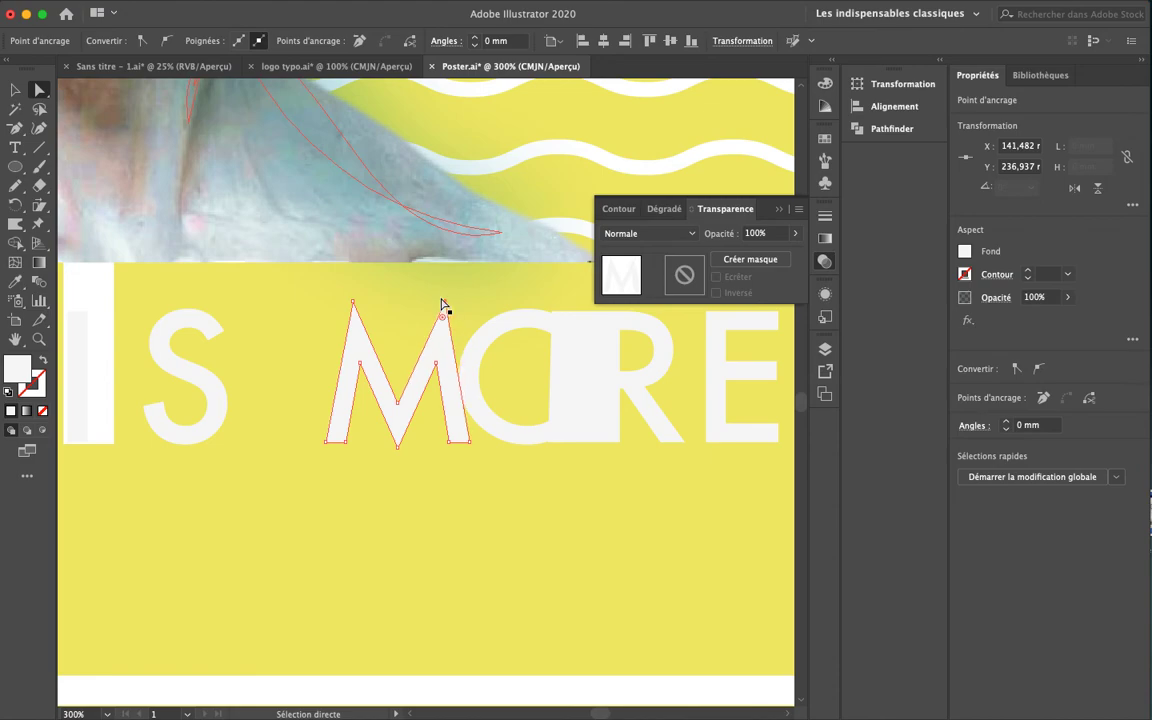
pyautogui.press('Left')
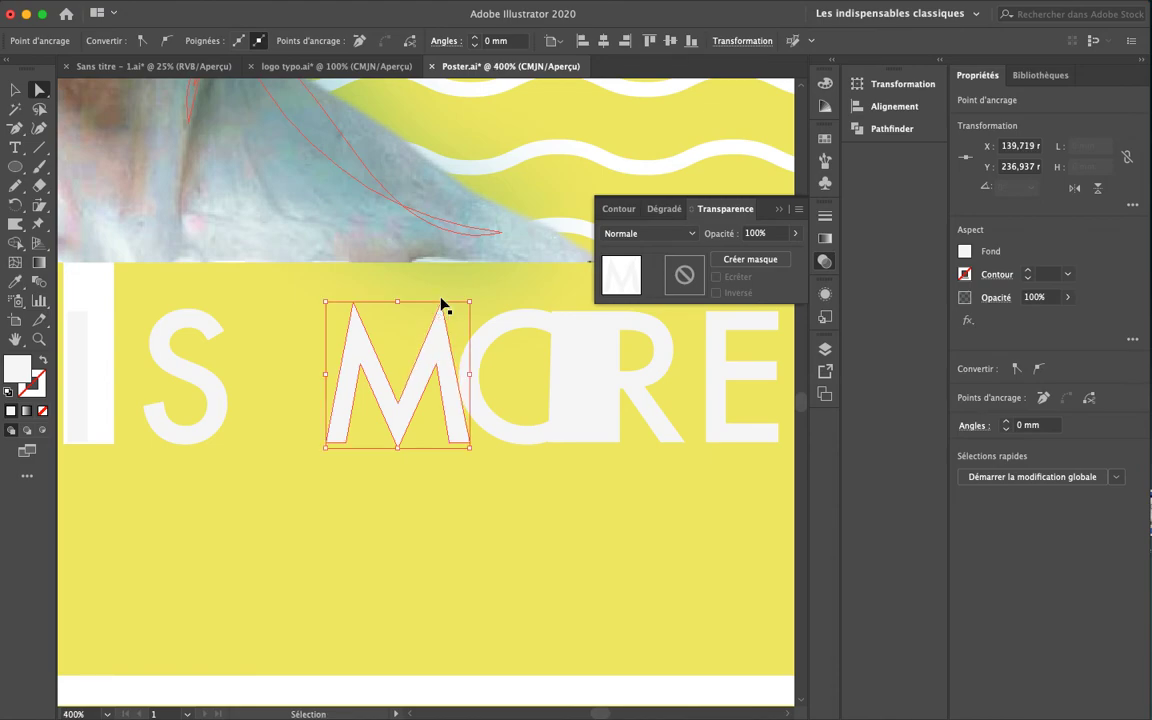
# Add an anchor on the M's right edge and extend the M to meet the O
pyautogui.press('super+plus')
pyautogui.press('super+plus')
pyautogui.moveTo(425, 417); pyautogui.dragTo(412, 389)
pyautogui.moveTo(15, 128); pyautogui.dragTo(99, 133)
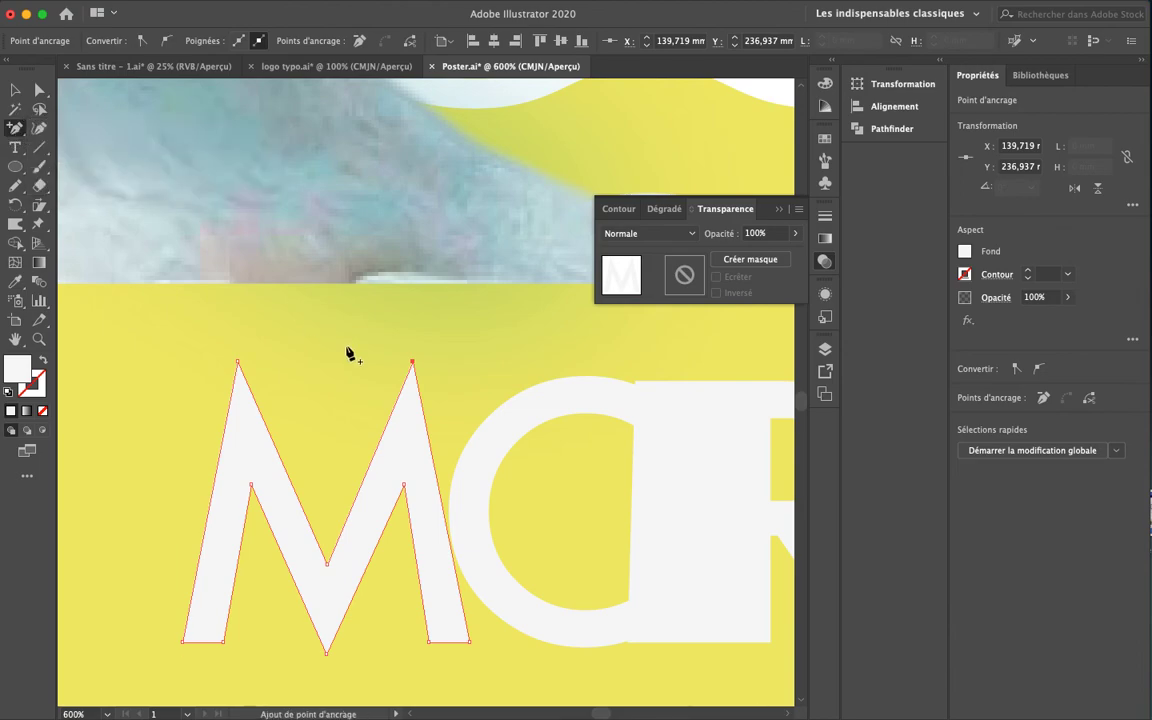
pyautogui.click(417, 377)
pyautogui.press('a')
pyautogui.moveTo(417, 380); pyautogui.dragTo(554, 382)
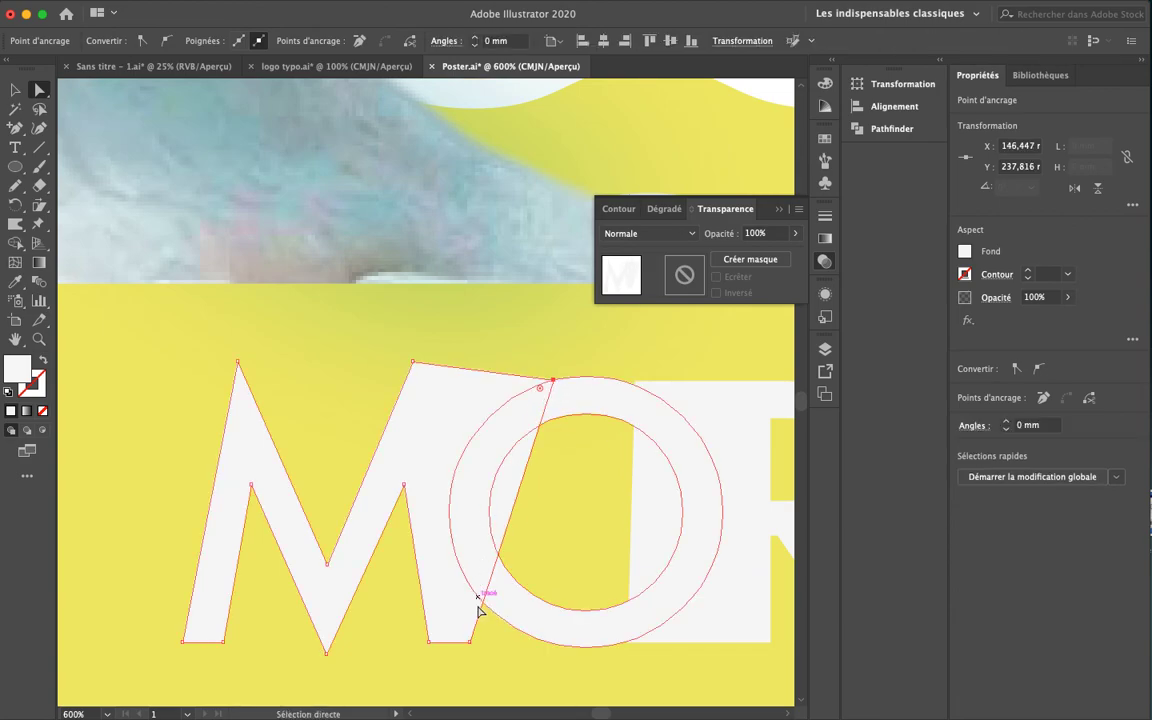
pyautogui.moveTo(470, 642); pyautogui.dragTo(550, 643)
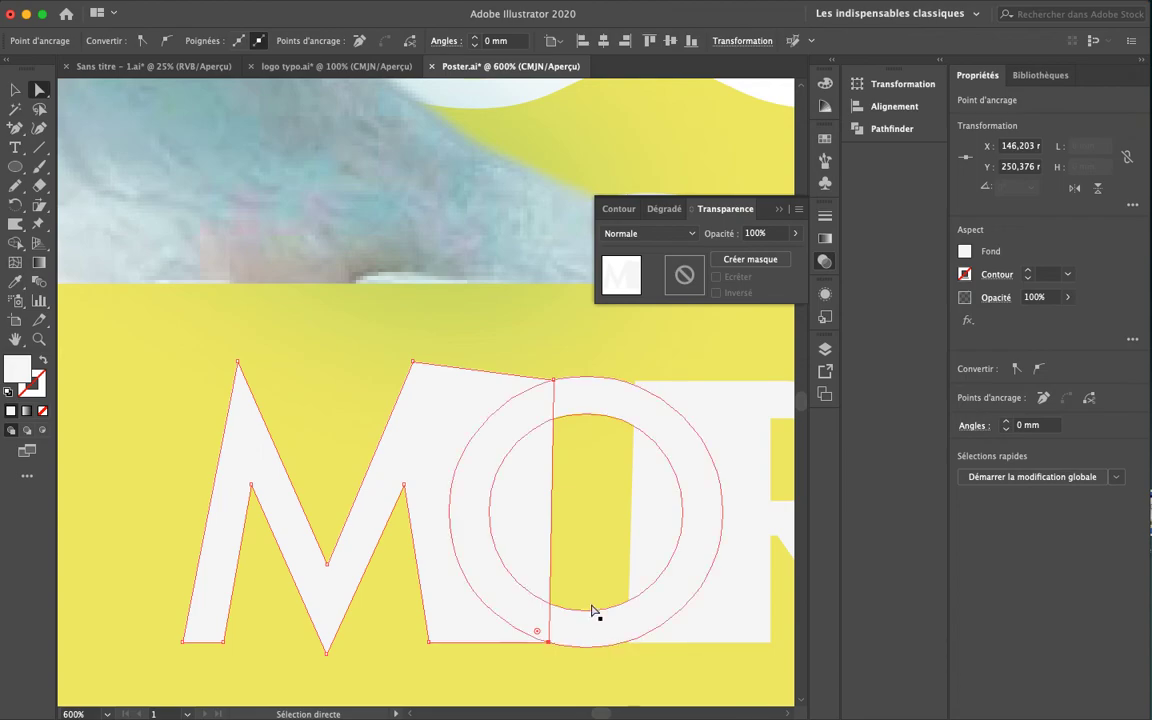
# Merge the M, O and R pieces into one shape with the Shape Builder
pyautogui.press('v')
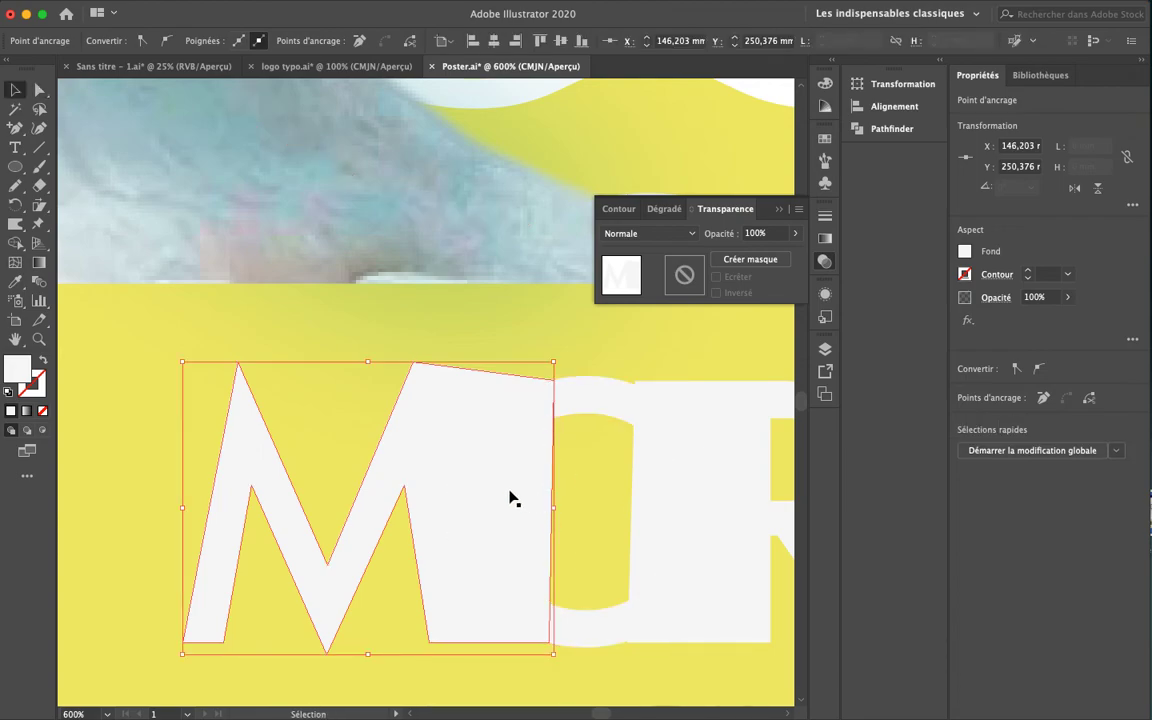
pyautogui.keyDown('shift'); pyautogui.click(594, 410); pyautogui.keyUp('shift')
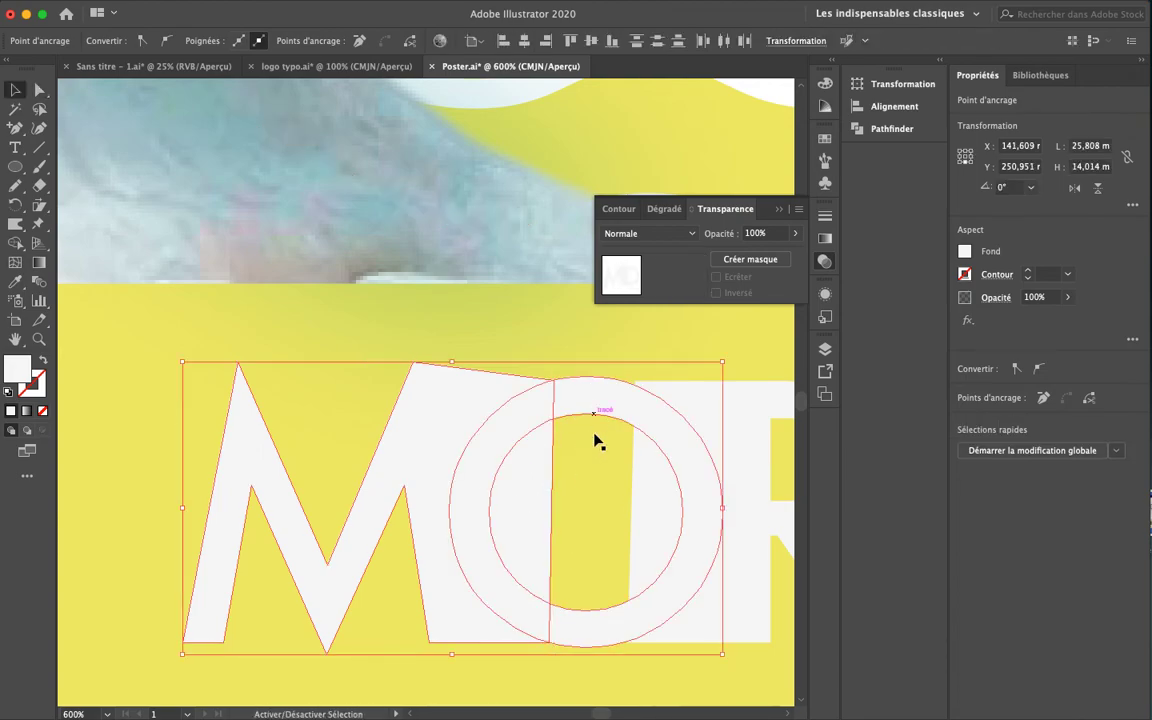
pyautogui.keyDown('shift'); pyautogui.click(707, 424); pyautogui.keyUp('shift')
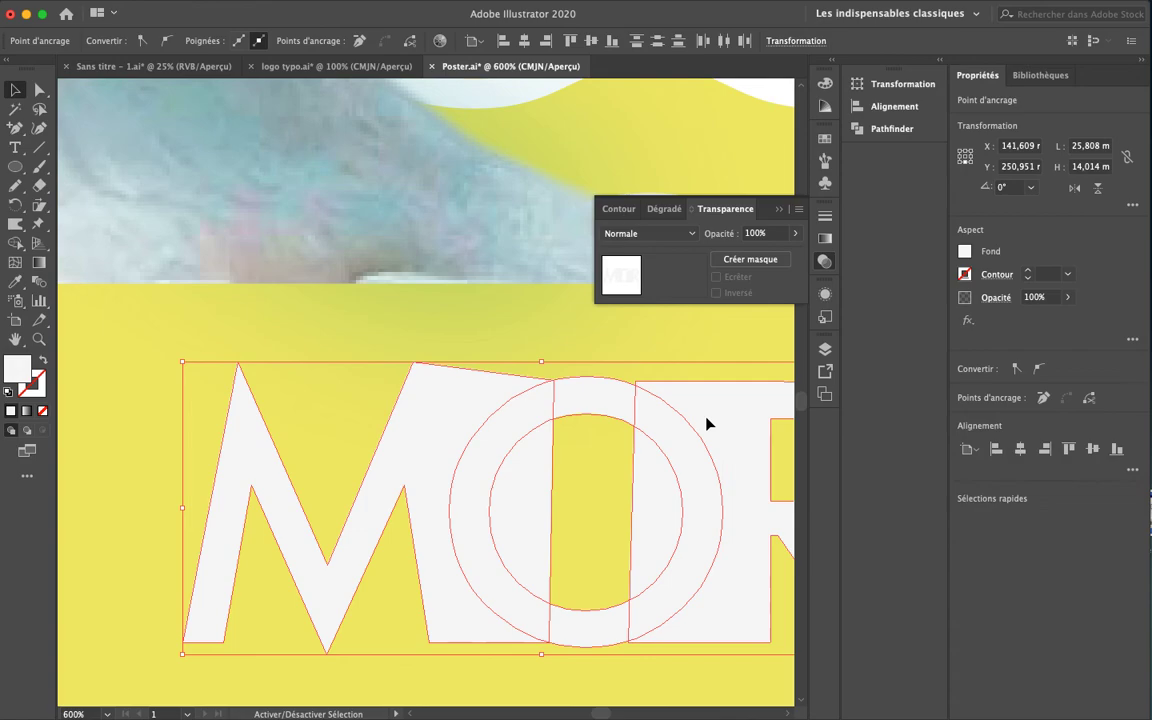
pyautogui.click(15, 243)
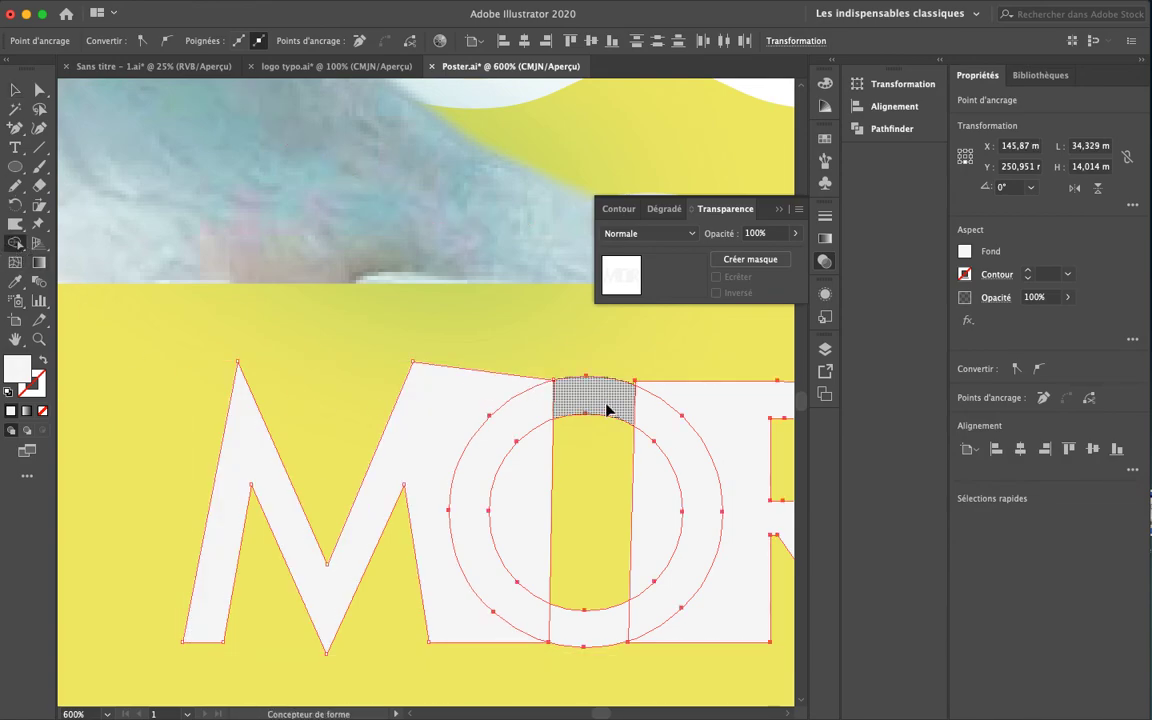
pyautogui.moveTo(601, 404)
pyautogui.mouseDown()
pyautogui.moveTo(518, 405)
pyautogui.moveTo(491, 460)
pyautogui.moveTo(495, 568)
pyautogui.moveTo(548, 630)
pyautogui.moveTo(621, 636)
pyautogui.moveTo(655, 584)
pyautogui.moveTo(671, 522)
pyautogui.moveTo(598, 503)
pyautogui.moveTo(540, 507)
pyautogui.moveTo(567, 590)
pyautogui.mouseUp()
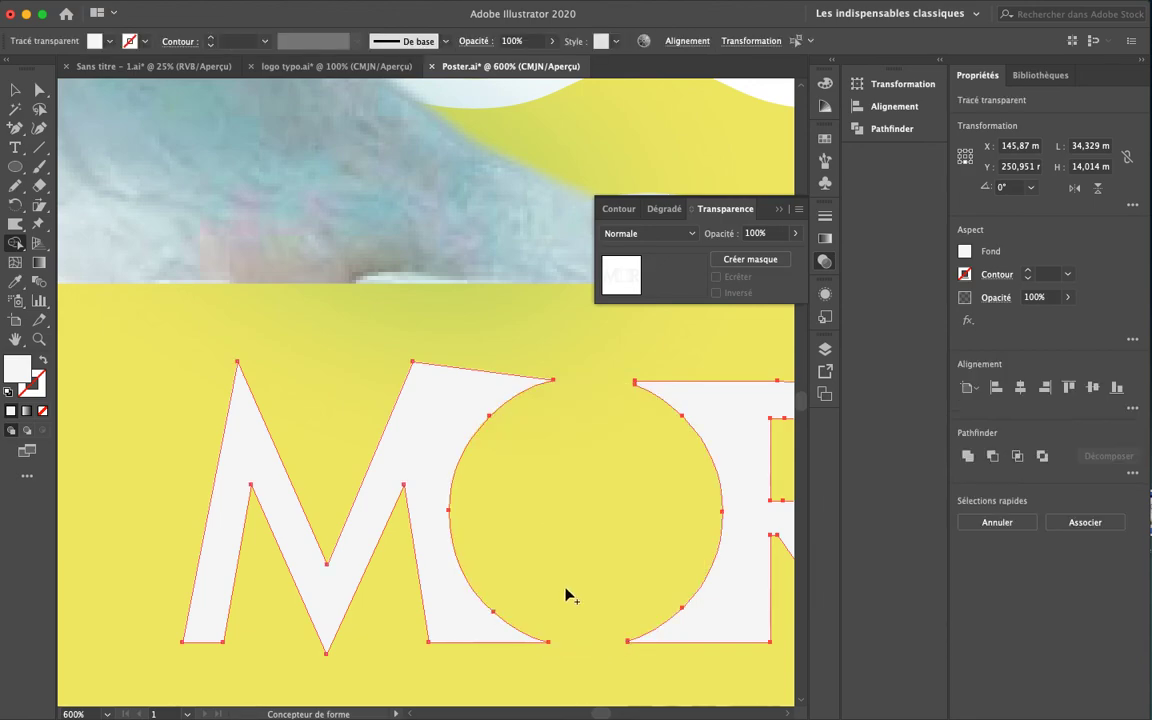
# Deselect MORE, then zoom and pan to centre the view on the MORE lettering
pyautogui.press('v')
pyautogui.click(332, 325)
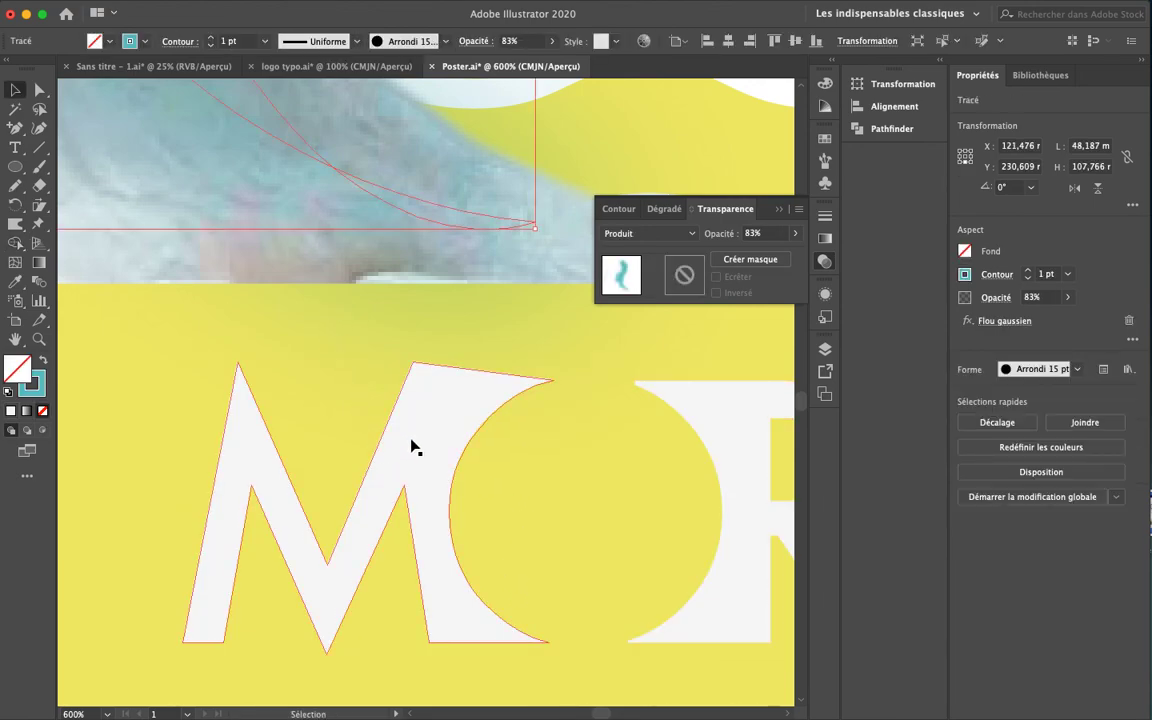
pyautogui.press('a')
pyautogui.scroll(-6, 423, 563)
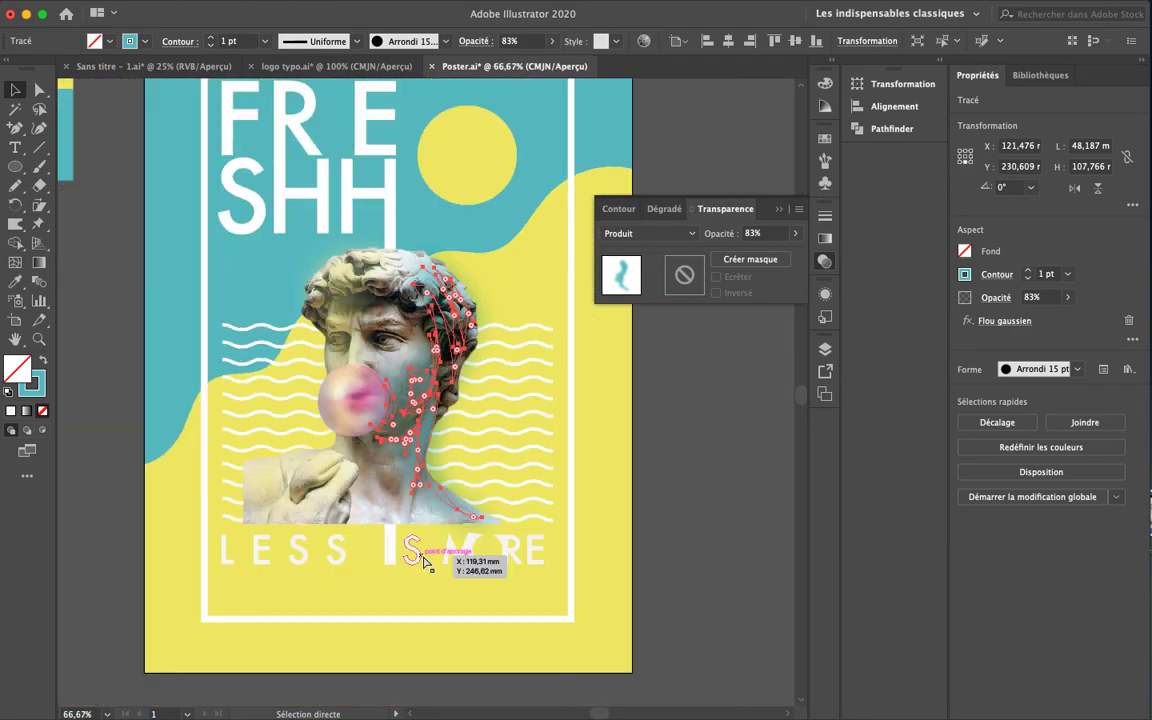
pyautogui.moveTo(346, 349); pyautogui.dragTo(483, 519)
pyautogui.moveTo(422, 414); pyautogui.dragTo(531, 622)
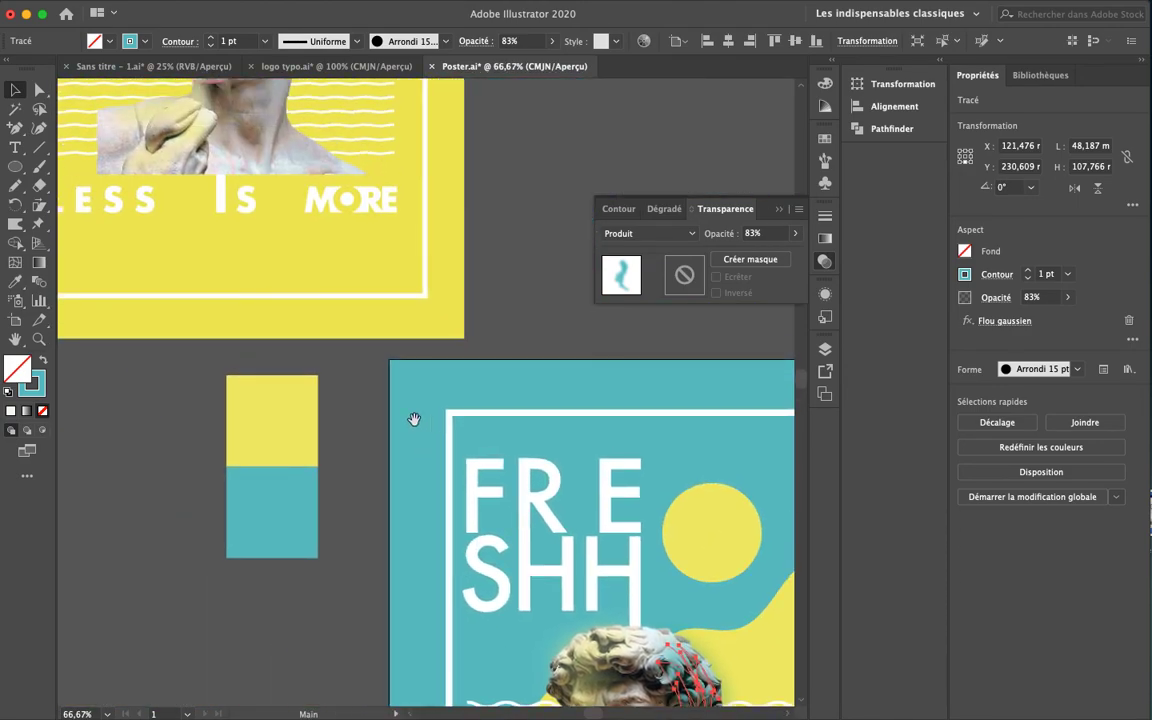
pyautogui.moveTo(416, 337); pyautogui.dragTo(390, 317)
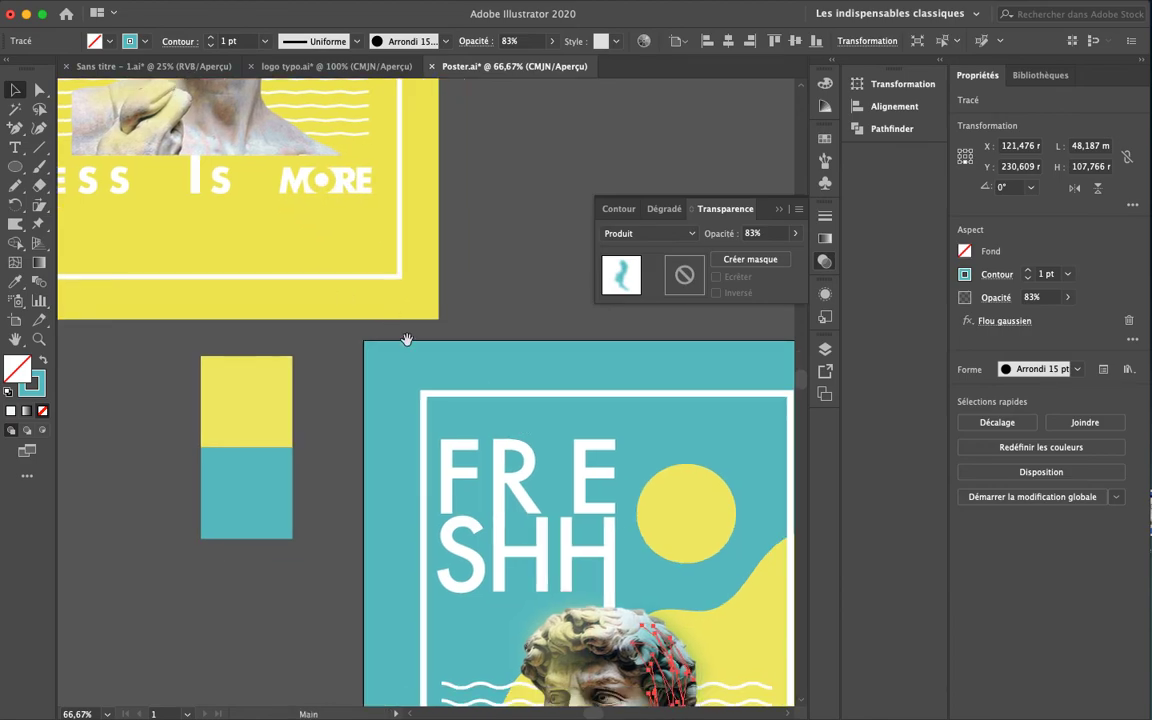
pyautogui.scroll(-10, 390, 317)
pyautogui.hscroll(6, 390, 317)
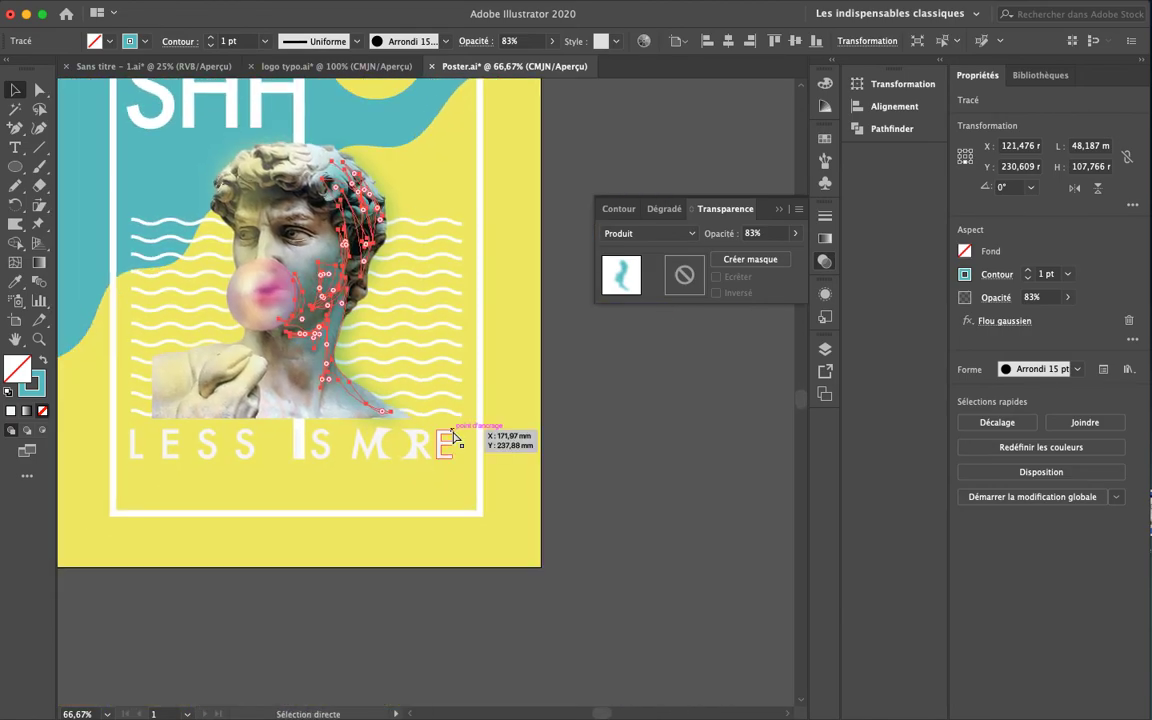
pyautogui.press('super+plus')
pyautogui.press('super+plus')
pyautogui.moveTo(482, 535); pyautogui.dragTo(380, 270)
pyautogui.moveTo(553, 540); pyautogui.dragTo(447, 376)
pyautogui.moveTo(338, 376); pyautogui.dragTo(439, 419)
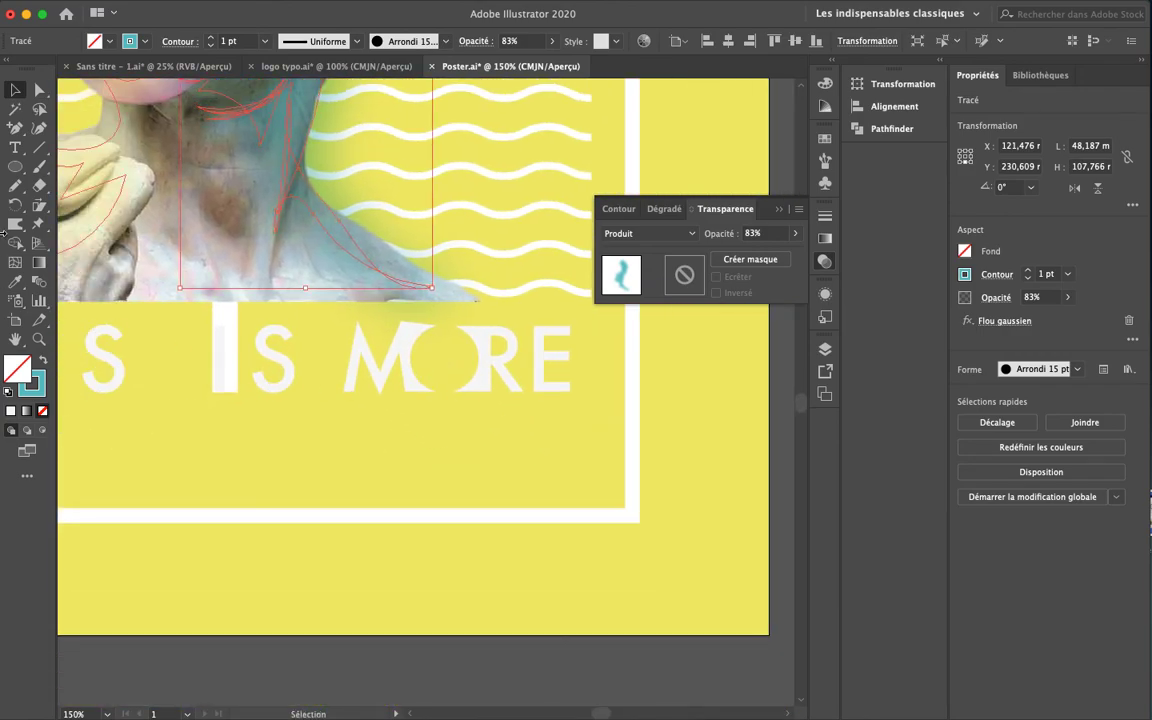
# Draw a 6.29 mm circle in the O gap with no stroke and white FFFFFF fill
pyautogui.click(15, 167)
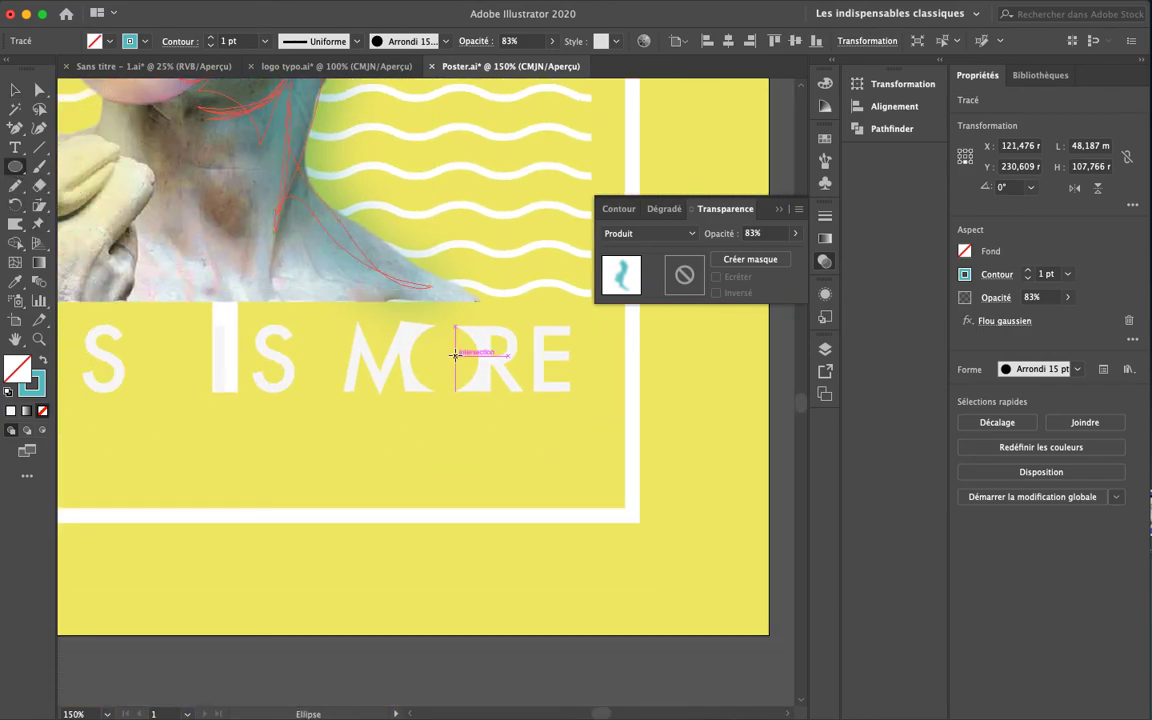
pyautogui.click(445, 358)
pyautogui.moveTo(445, 358); pyautogui.dragTo(455, 375)
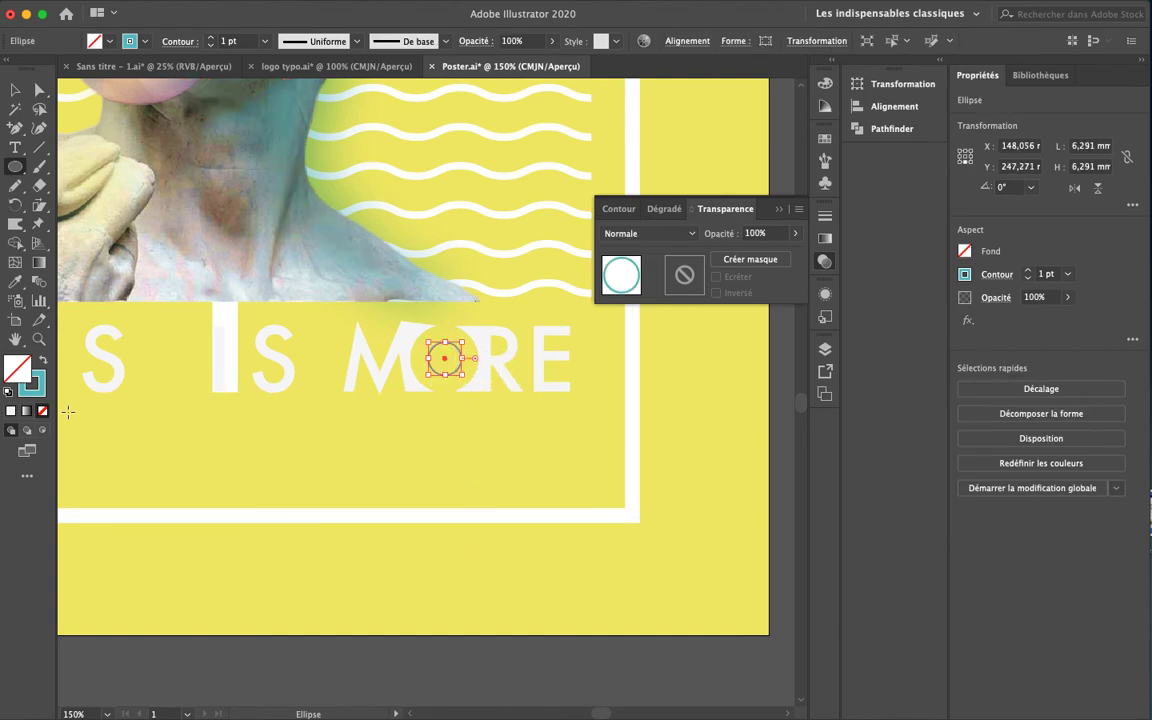
pyautogui.click(41, 409)
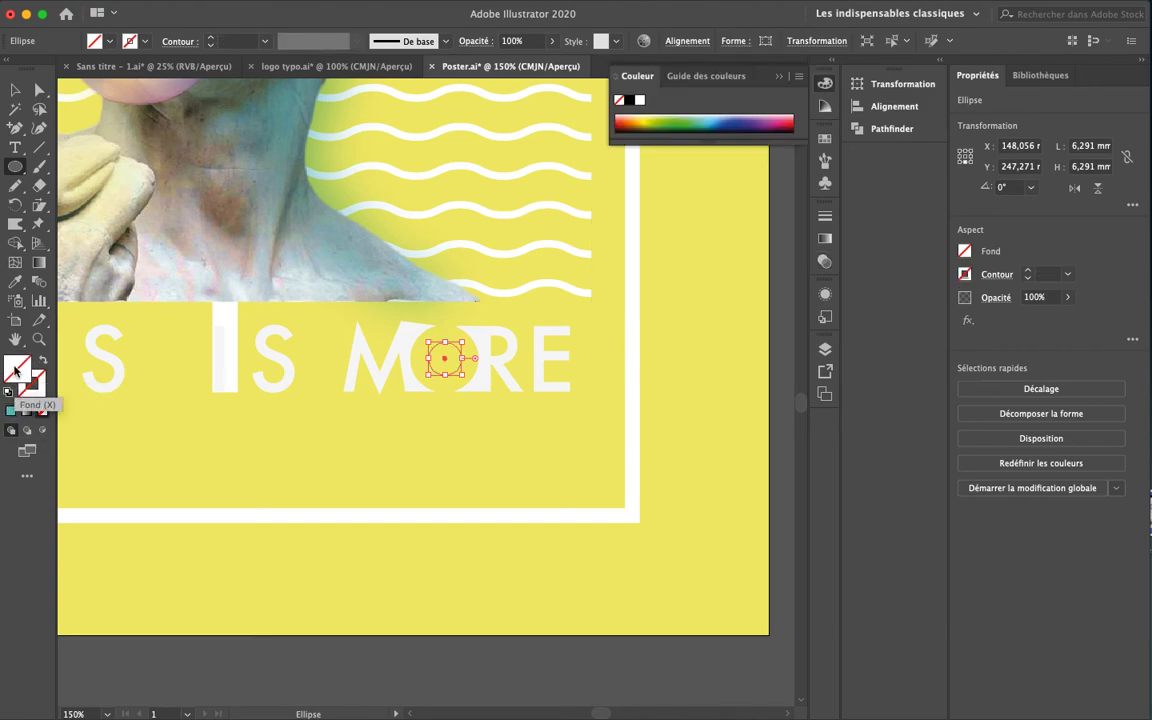
pyautogui.doubleClick(17, 366)
pyautogui.moveTo(276, 437); pyautogui.dragTo(262, 406)
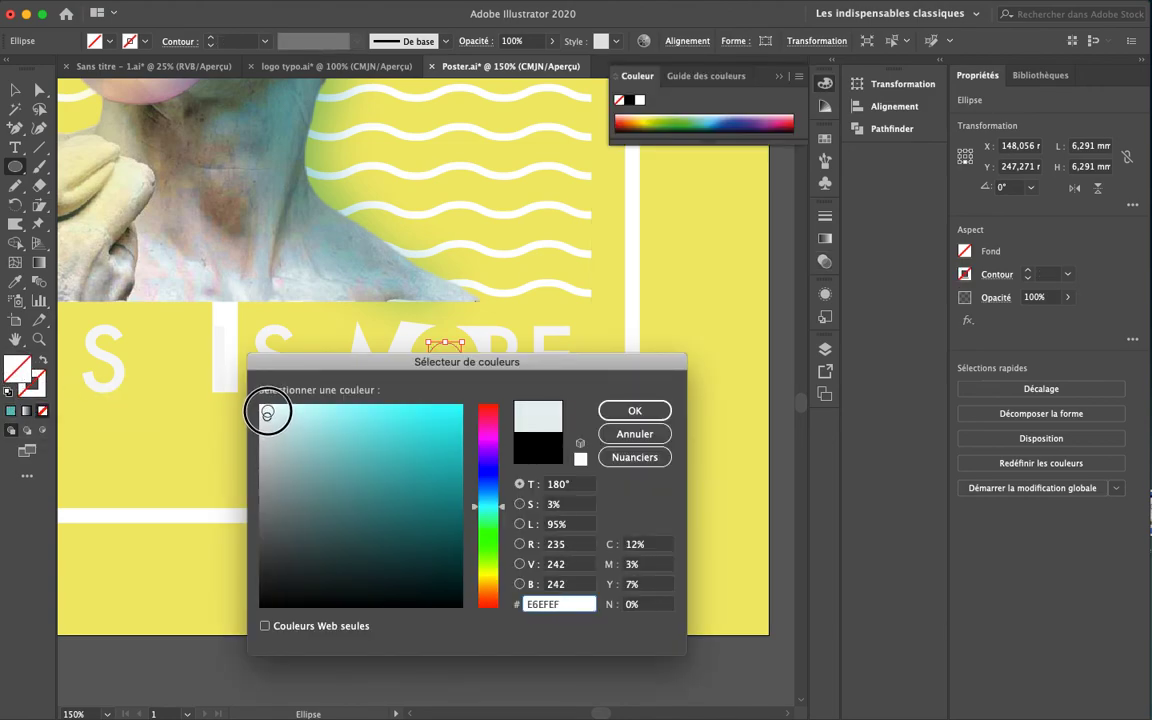
pyautogui.click(634, 411)
pyautogui.press('v')
pyautogui.click(465, 618)
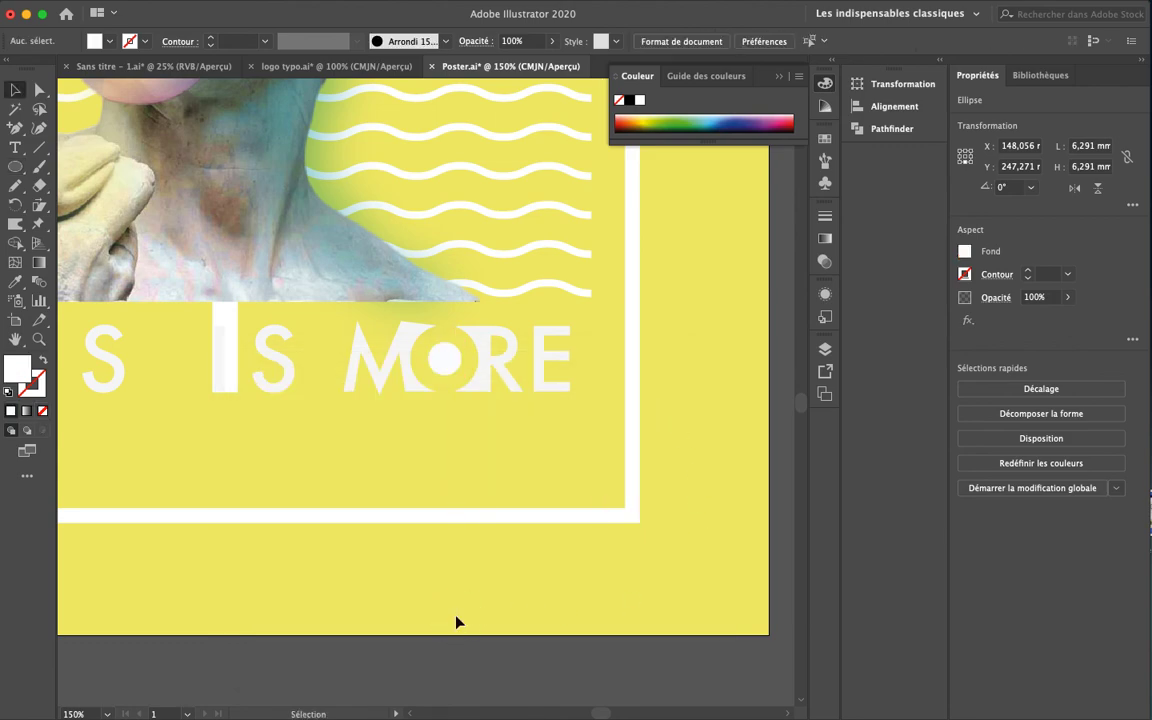
pyautogui.press('super+minus')
pyautogui.press('super+minus')
pyautogui.press('super+minus')
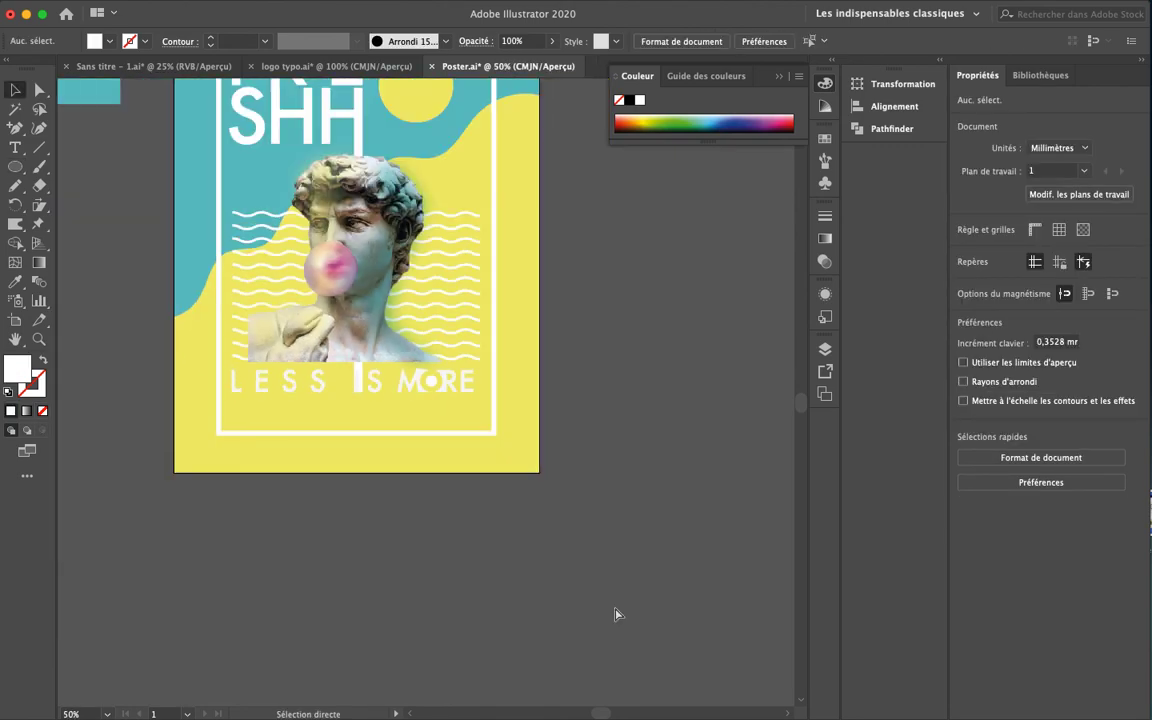
pyautogui.press('super+minus')
pyautogui.press('super+minus')
pyautogui.moveTo(570, 494); pyautogui.dragTo(722, 632)
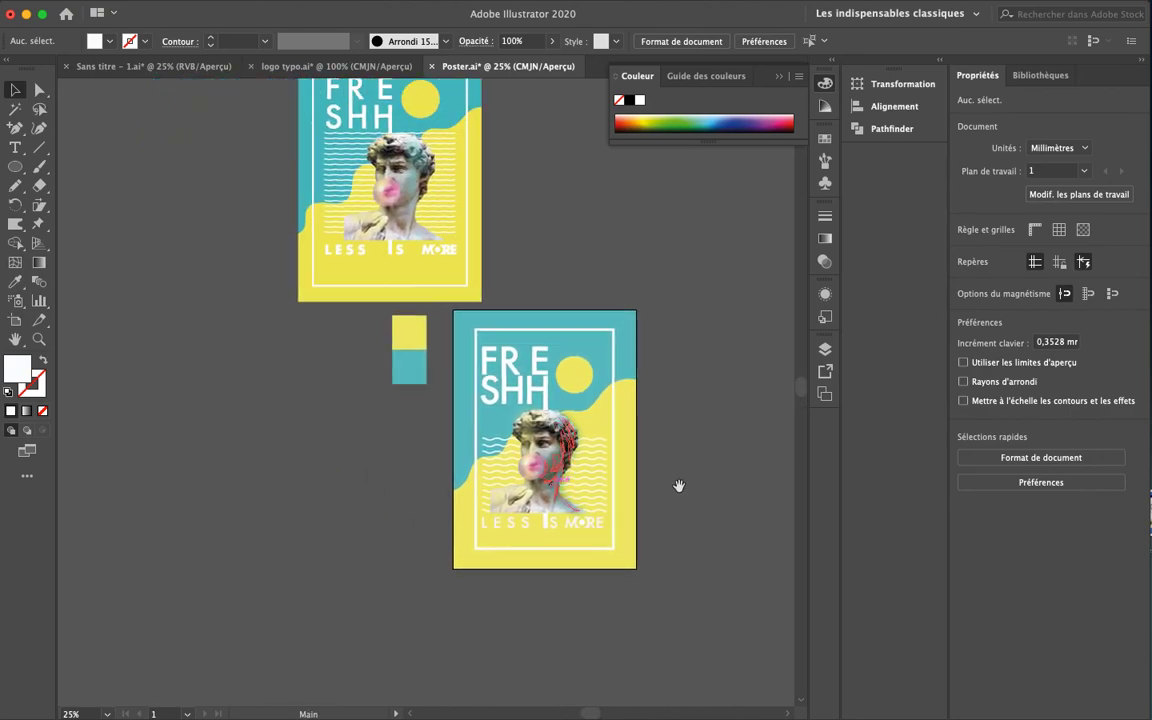
pyautogui.moveTo(679, 497); pyautogui.dragTo(690, 529)
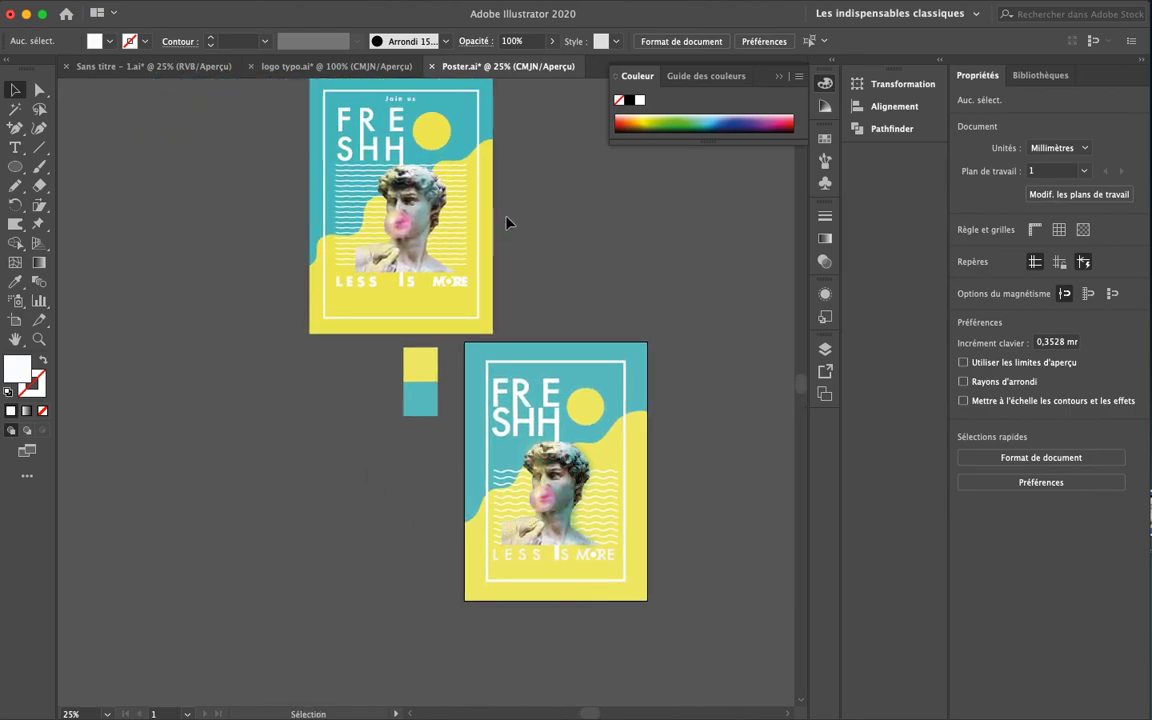
pyautogui.moveTo(567, 300); pyautogui.dragTo(532, 249)
pyautogui.moveTo(643, 355); pyautogui.dragTo(535, 332)
pyautogui.press('super+plus')
pyautogui.press('super+plus')
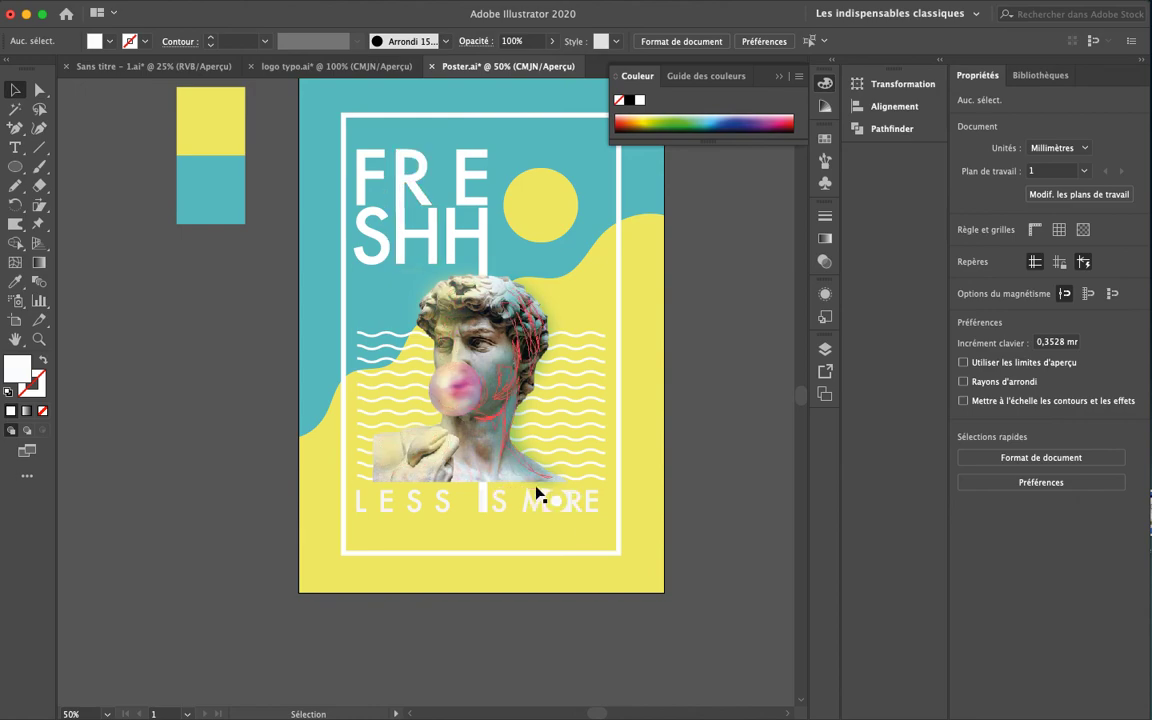
pyautogui.moveTo(561, 266); pyautogui.dragTo(529, 435)
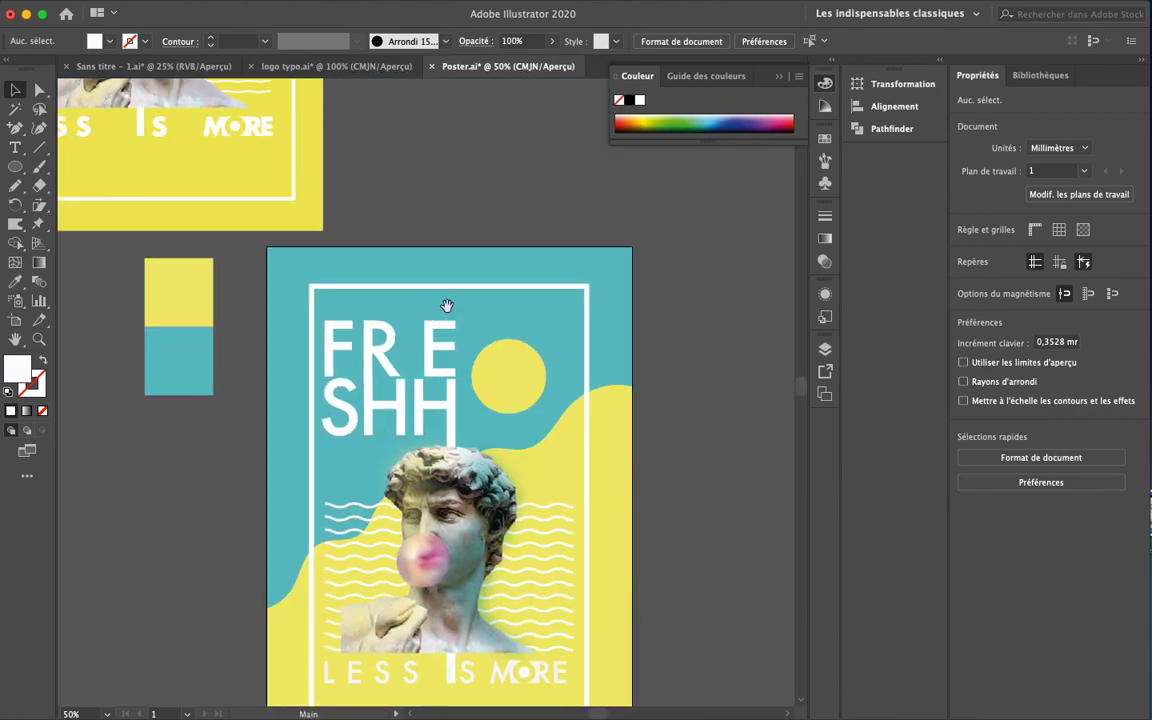
pyautogui.moveTo(418, 310); pyautogui.dragTo(443, 331)
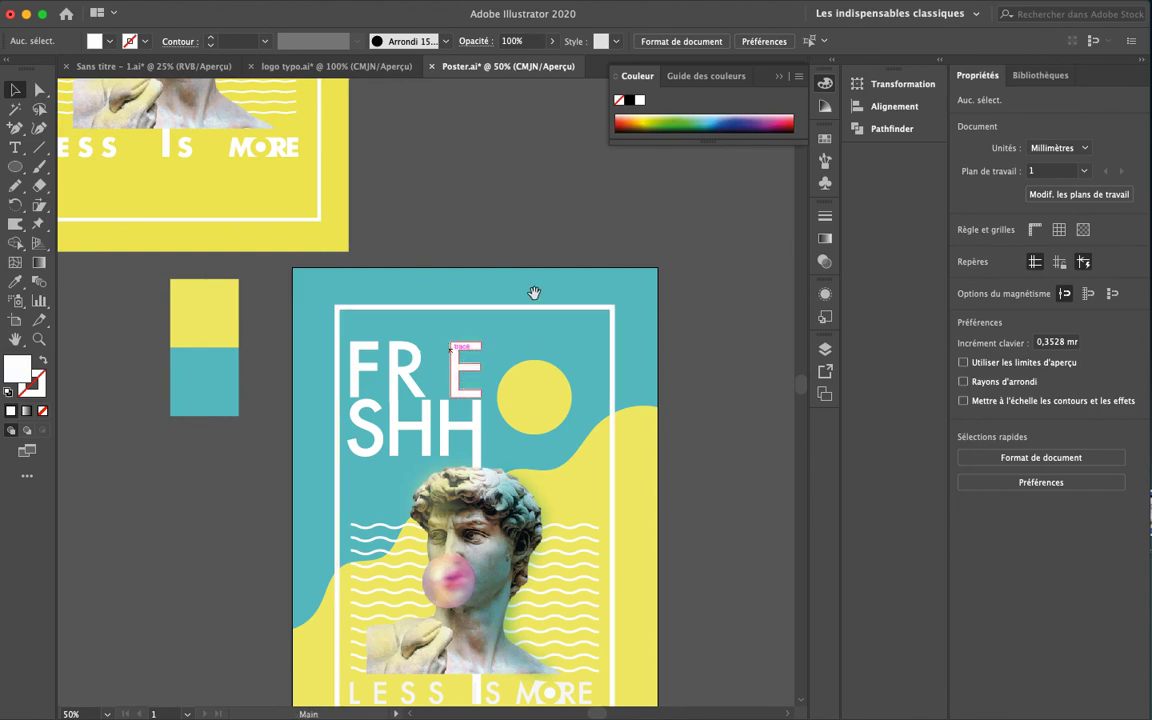
pyautogui.scroll(-5, 624, 281)
pyautogui.hscroll(-1, 624, 281)
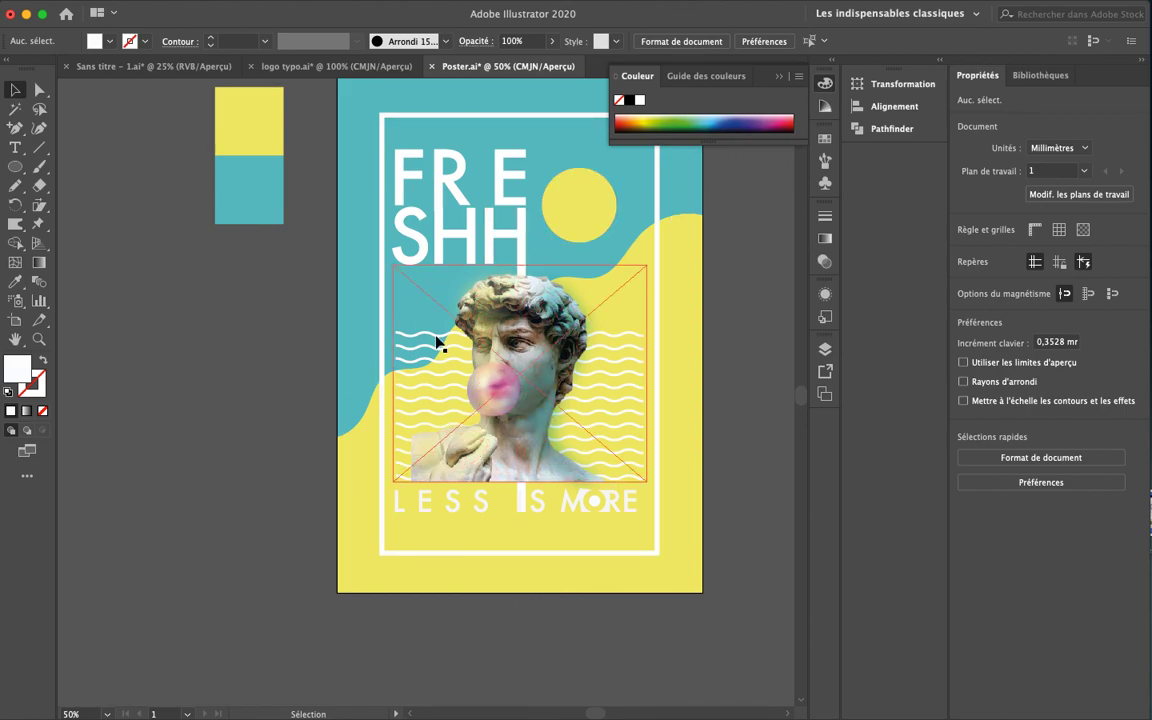
pyautogui.scroll(3, 507, 352)
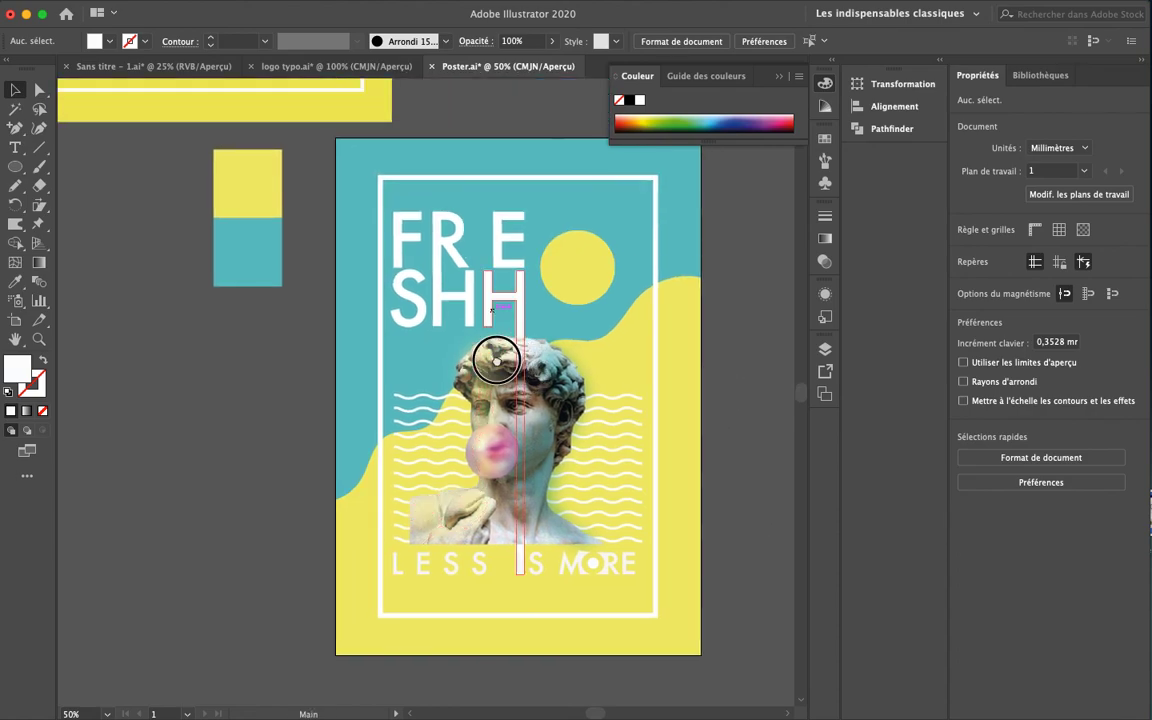
pyautogui.hscroll(1, 424, 200)
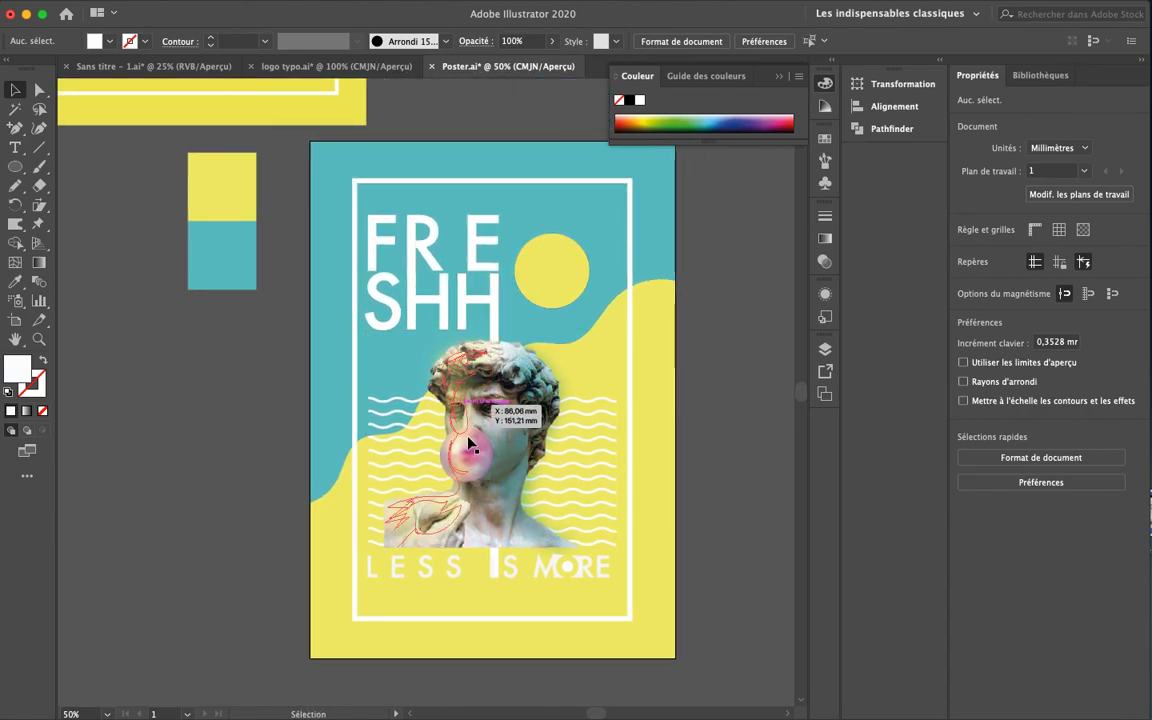